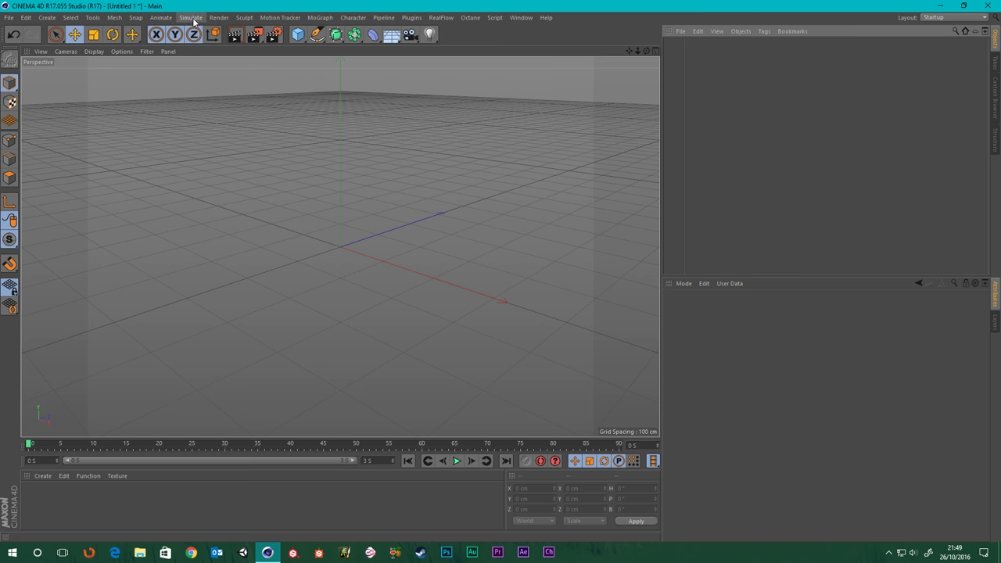
Add a dynamics Connector object to the scene
left_click(192, 18)
mouse_move(208, 47)
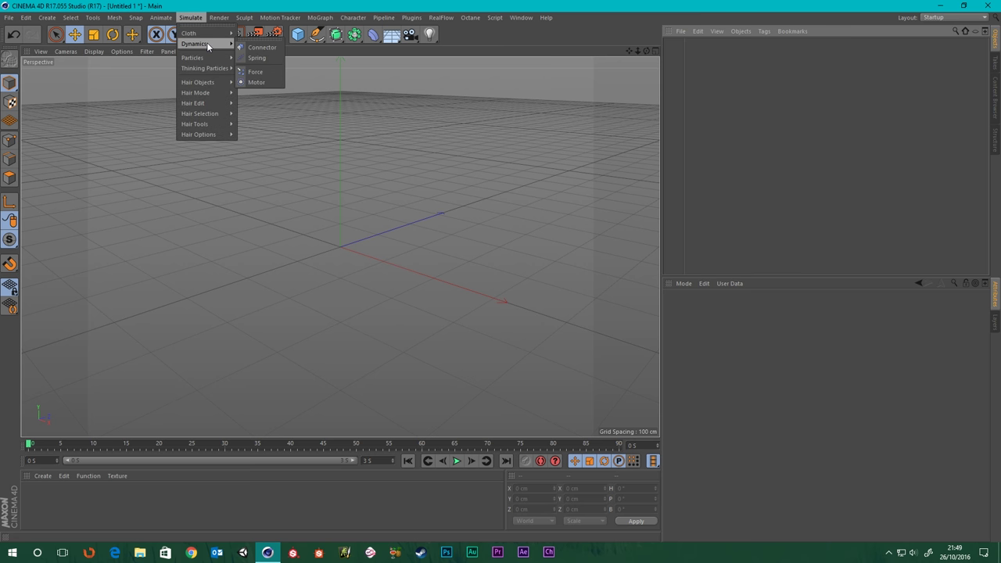
left_click(261, 48)
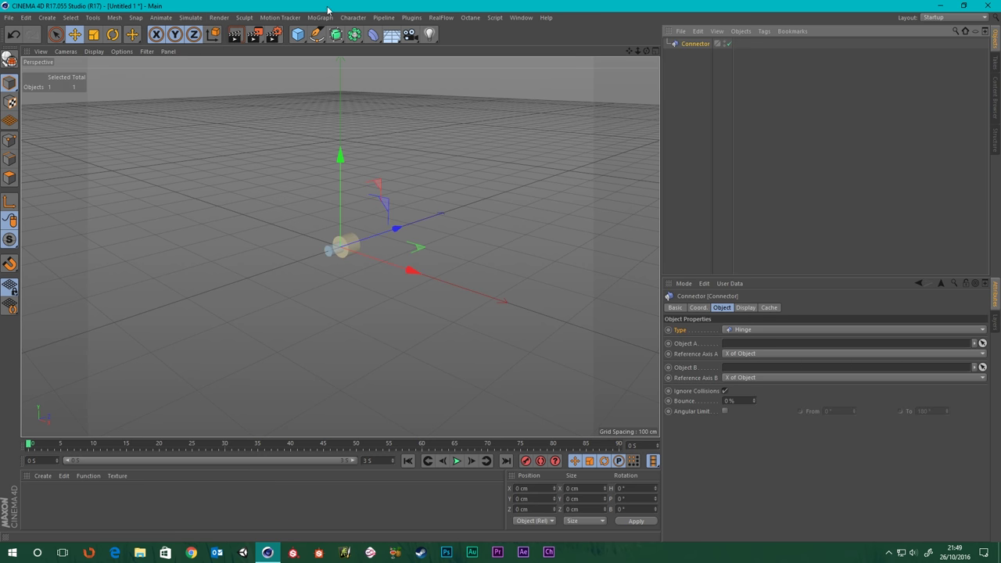
Add a cube and duplicate it, placing the copy below the Connector in the object hierarchy
left_click(299, 35)
left_click(383, 52)
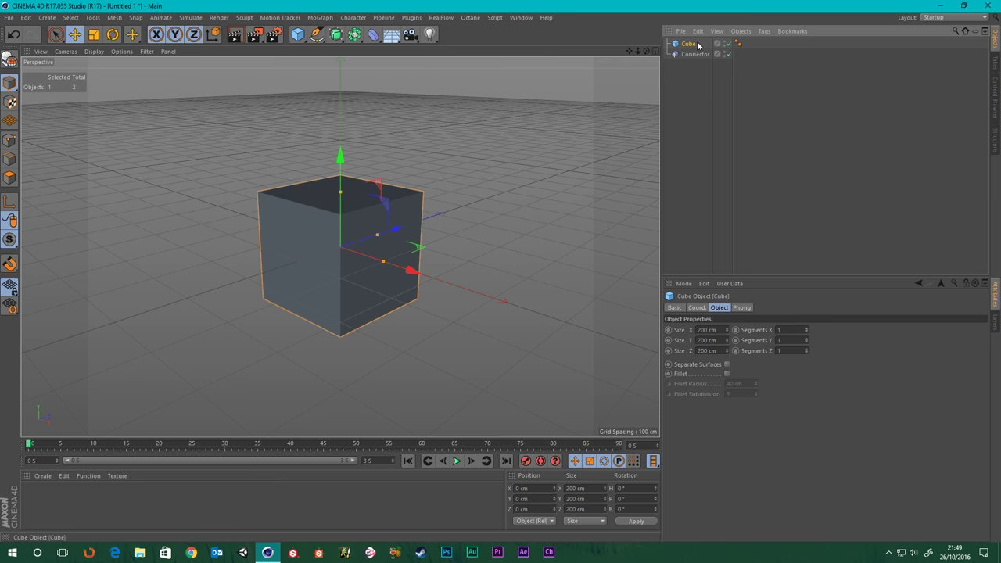
left_click_drag(691, 45, 690, 73, "ctrl")
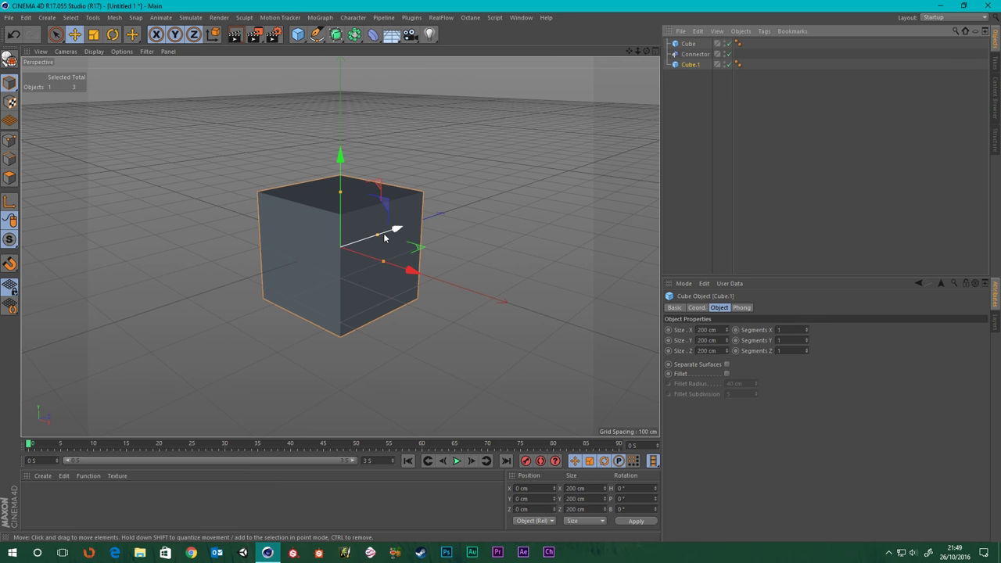
In the top view, move the duplicated cube along the Z axis to 300 cm
scroll(365, 245, "up", 2)
middle_click(453, 235)
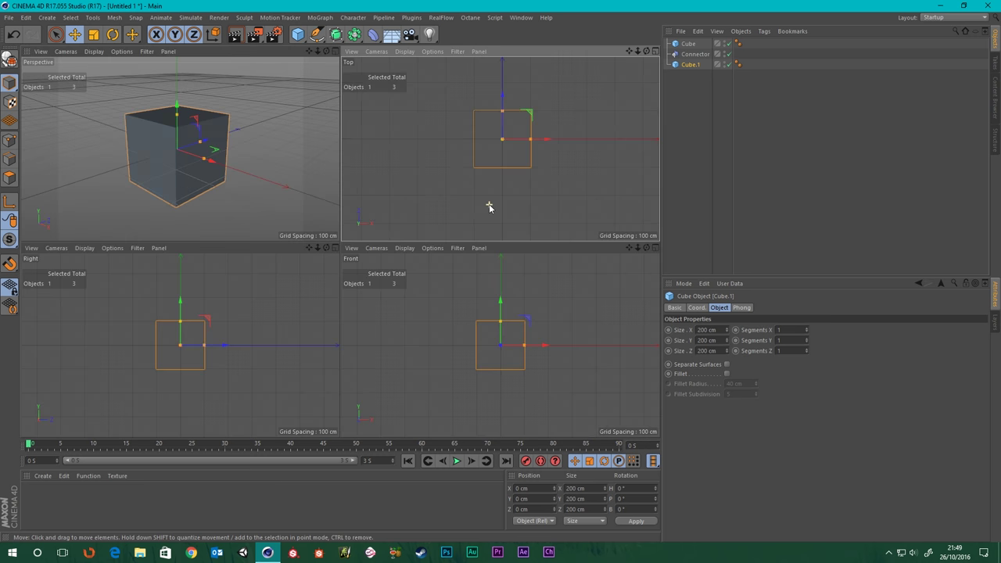
middle_click(557, 167)
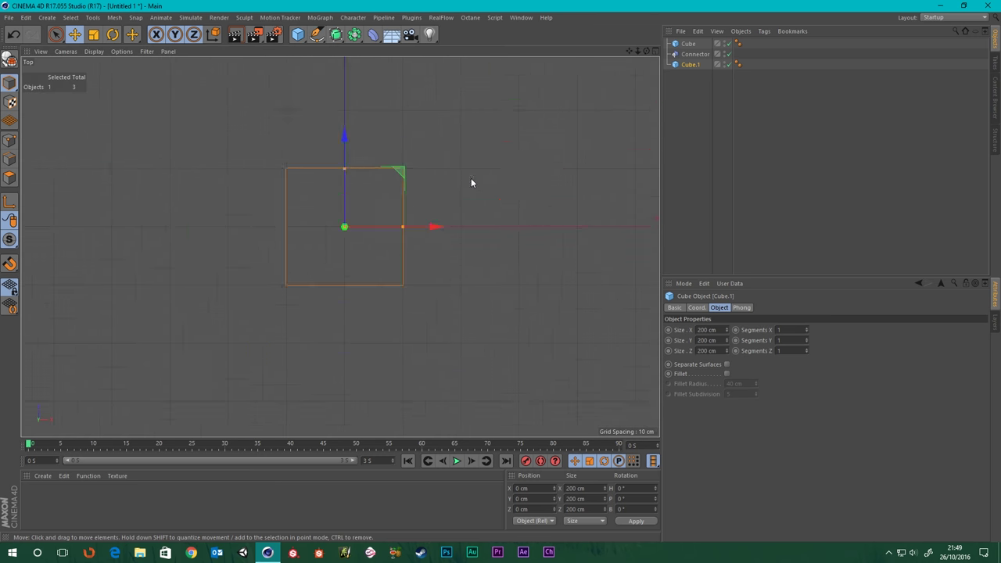
scroll(454, 195, "down", 4)
middle_click(343, 293)
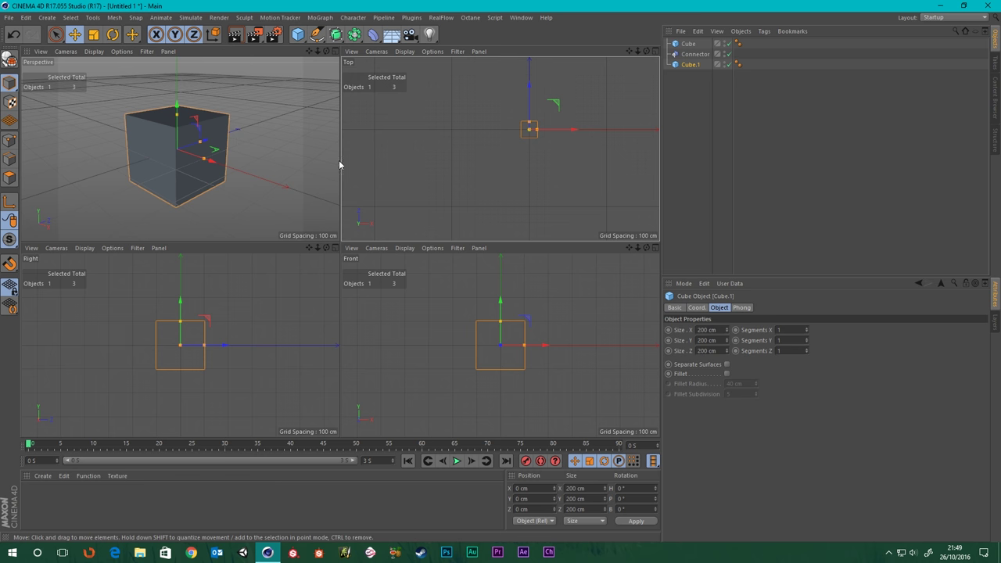
middle_click(438, 162)
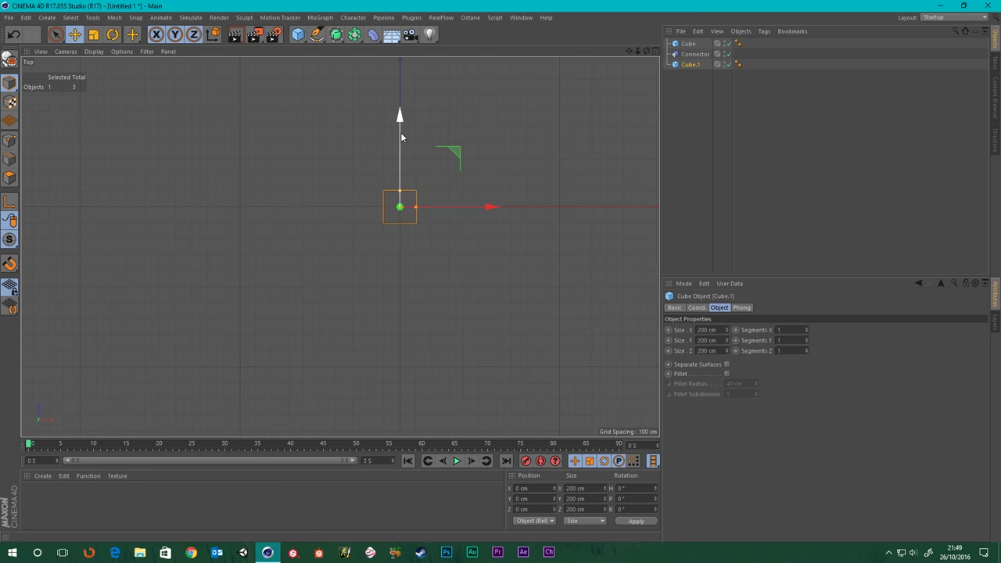
left_click_drag(401, 136, 394, 94)
key("ctrl+z")
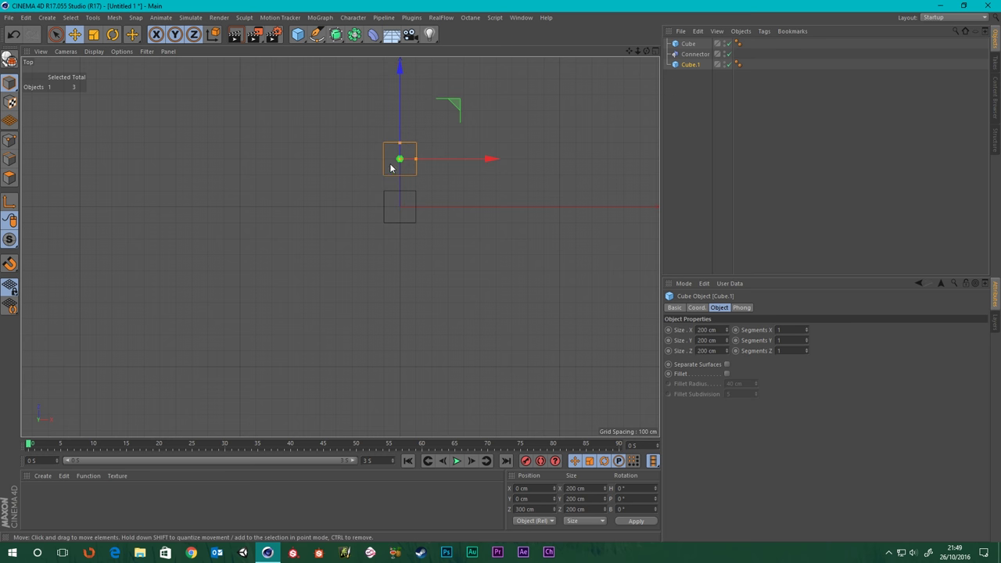
Move the original cube along the Z axis to -300 cm, on the opposite side of the Connector
left_click(686, 44)
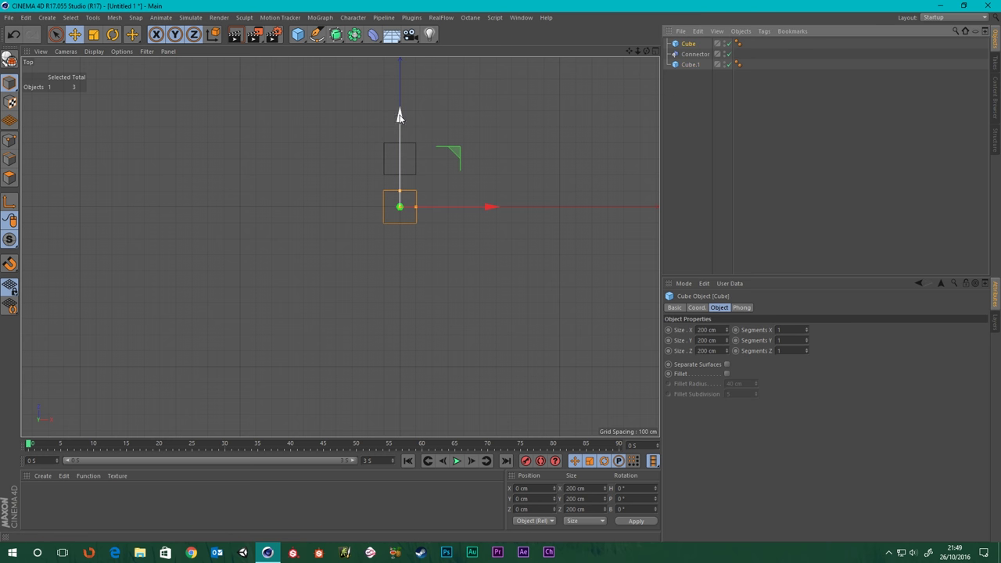
left_click_drag(396, 116, 391, 166)
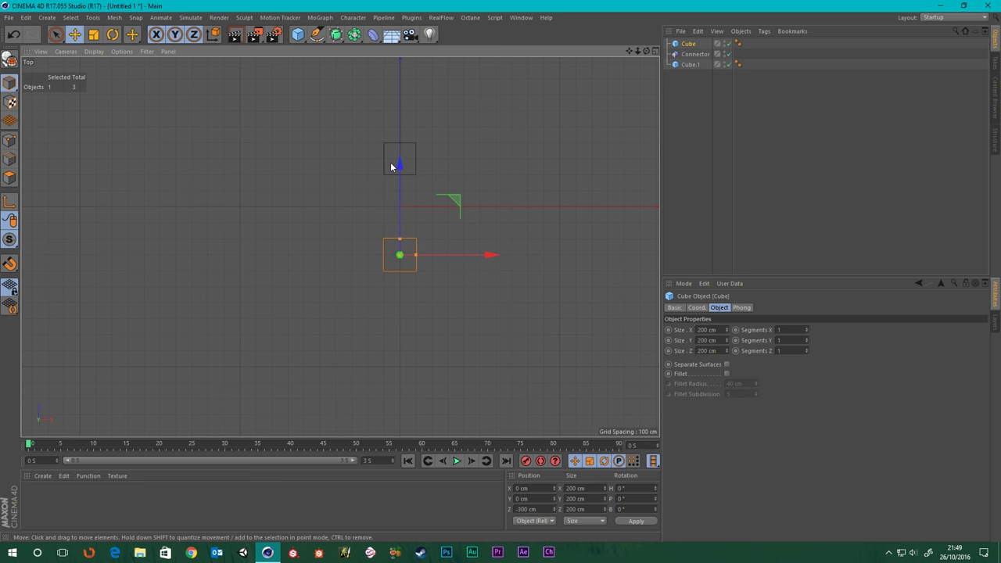
middle_click(457, 169)
middle_click(232, 209)
scroll(389, 268, "down", 2)
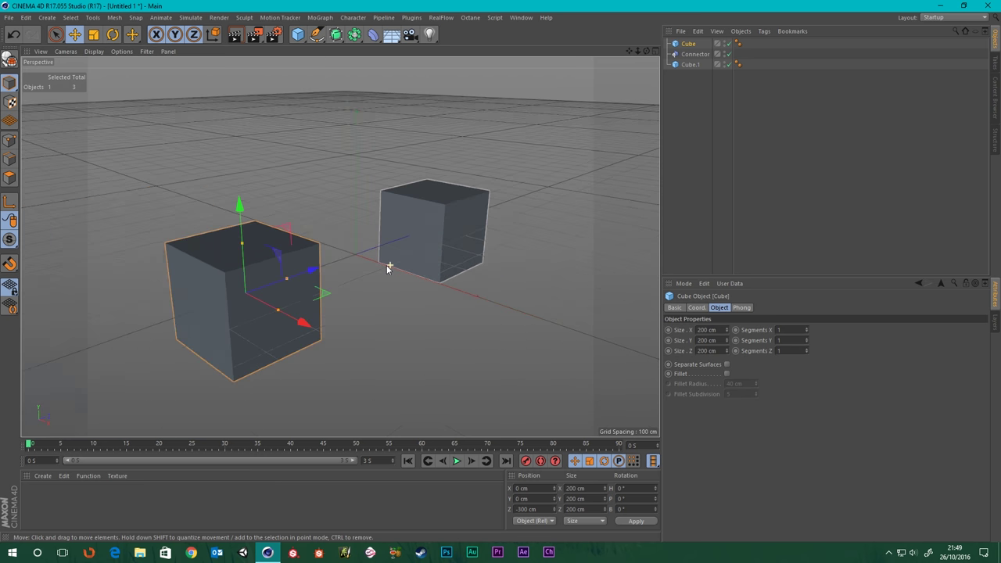
left_click_drag(389, 269, 375, 290, "alt")
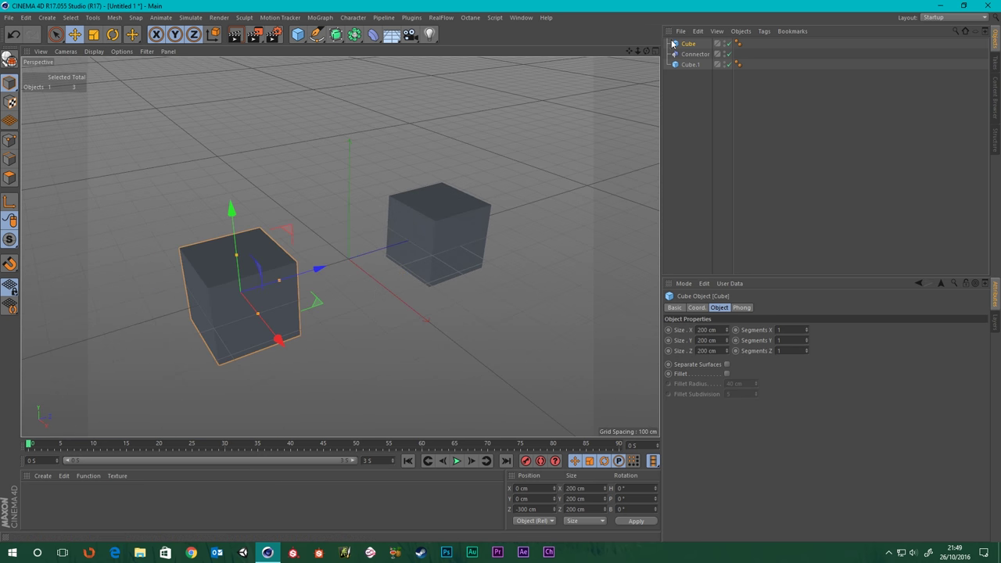
Change the Connector's type to Slider
left_click(693, 54)
scroll(330, 289, "up", 2)
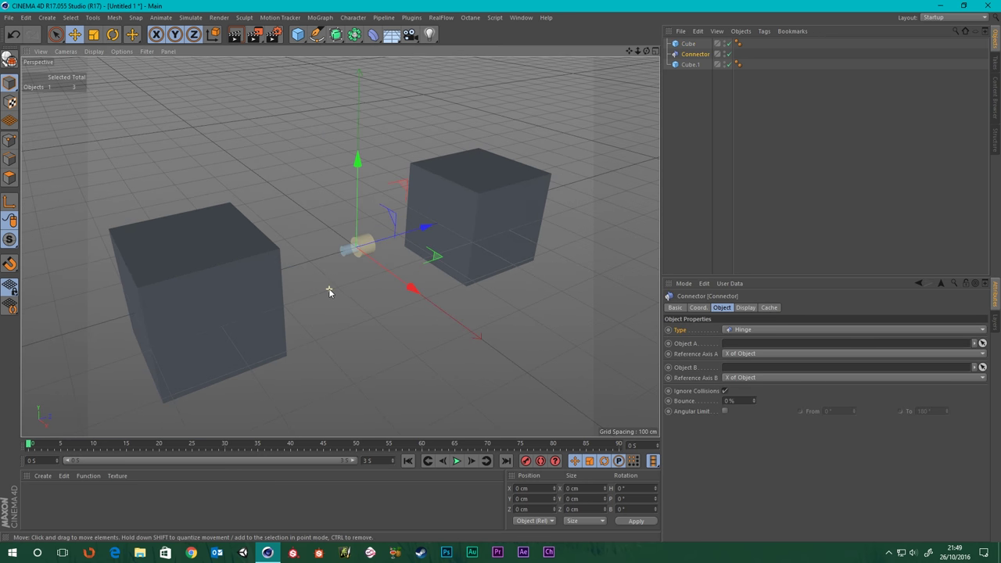
left_click(737, 330)
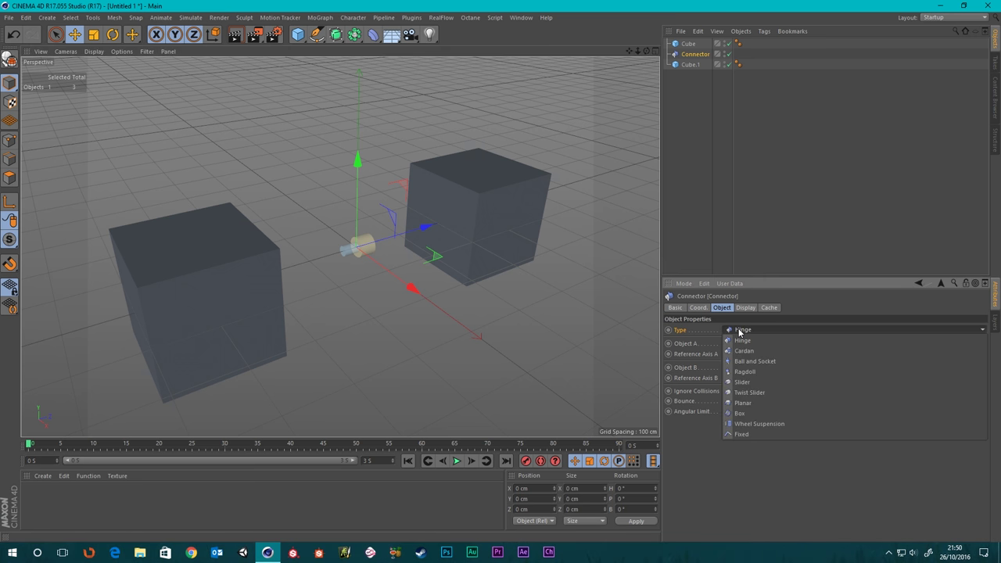
left_click(740, 382)
Examine the slider connector's rail and its placement between the two cubes from near and far
scroll(391, 219, "down", 8)
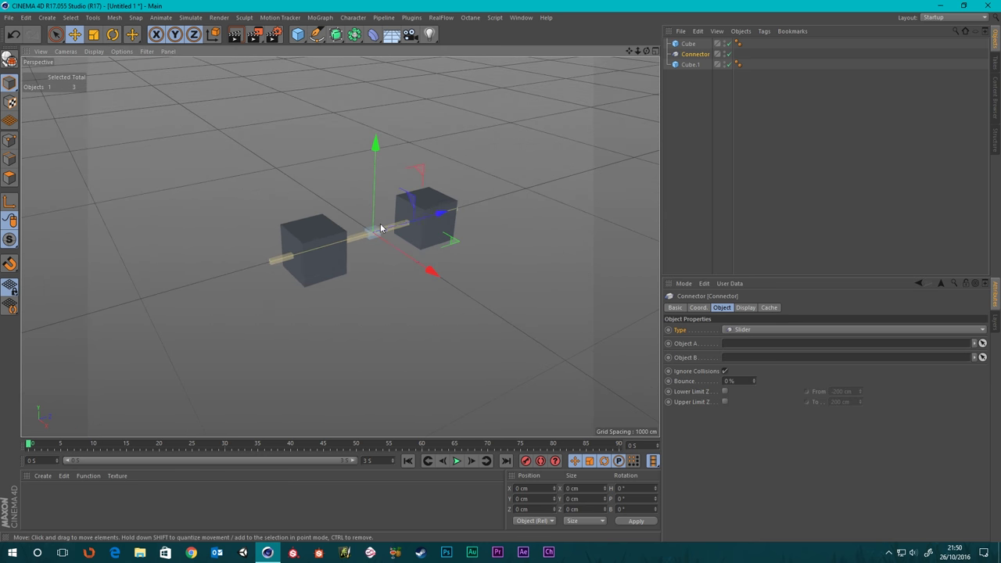
scroll(383, 228, "up", 6)
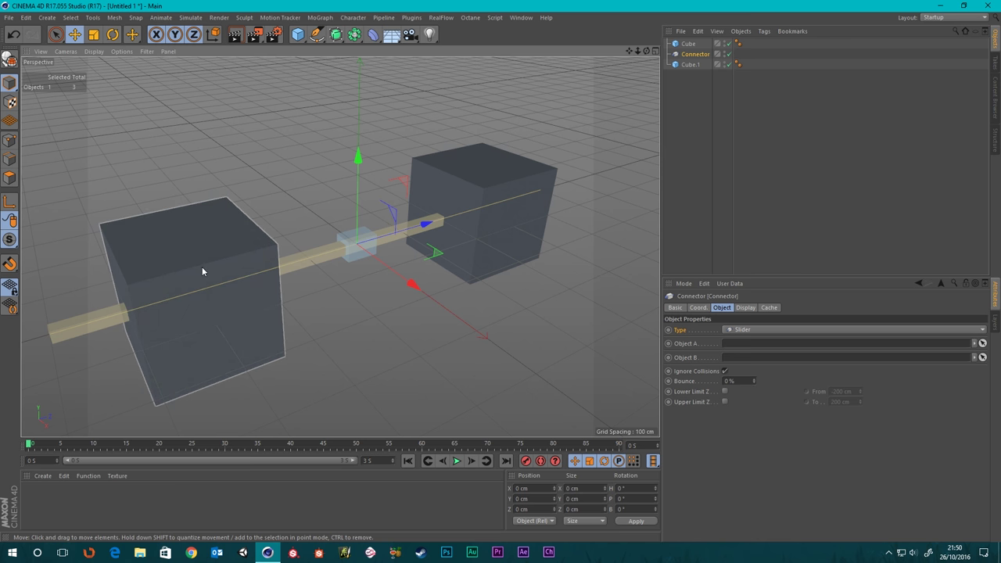
scroll(308, 251, "down", 2)
scroll(308, 251, "down", 2)
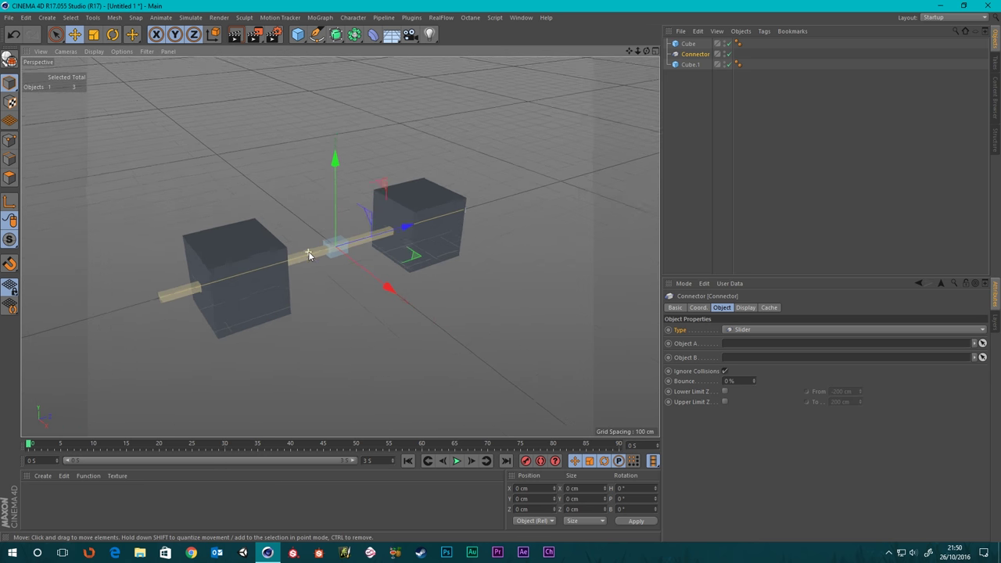
scroll(328, 280, "up", 5)
scroll(235, 280, "down", 2)
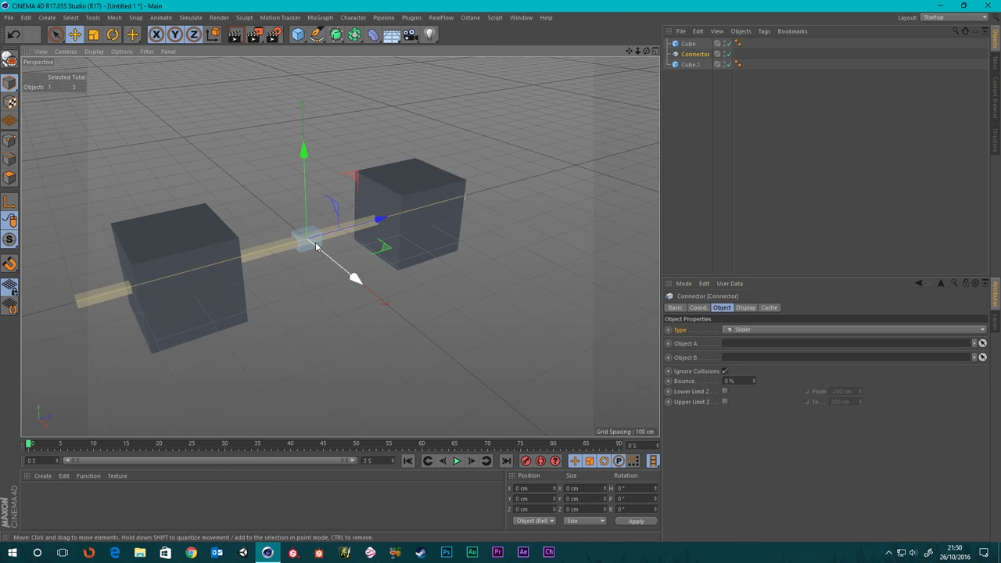
scroll(229, 209, "down", 2)
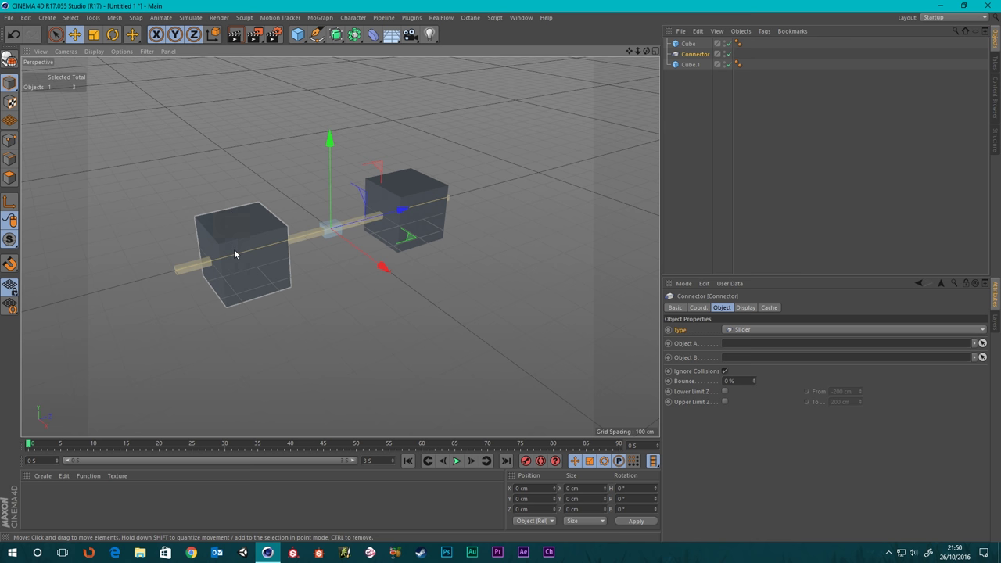
Swap the cubes' order in the object hierarchy, with Cube.1 above the Connector and Cube below it
left_click(688, 46)
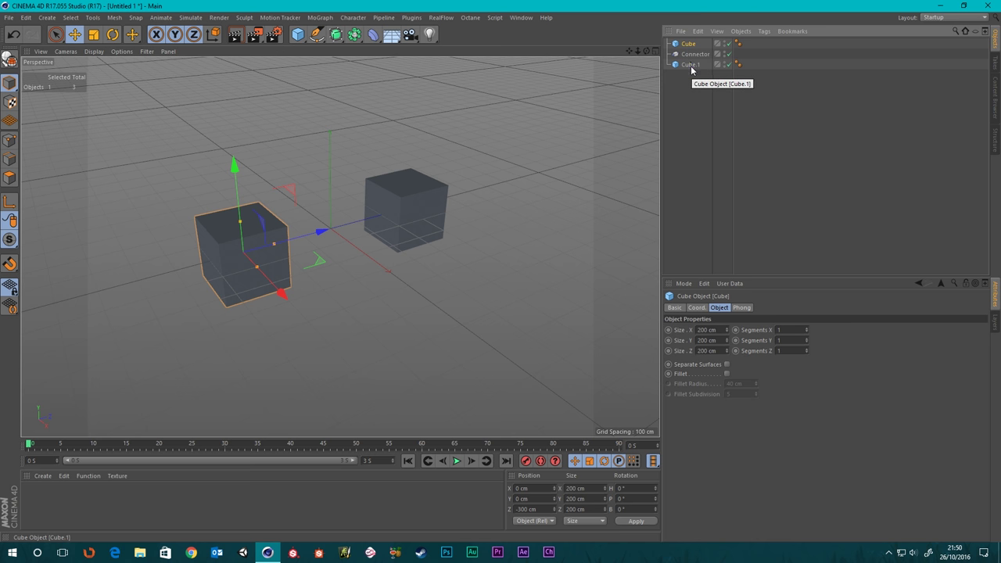
mouse_move(691, 67)
left_mouse_down()
mouse_move(687, 38)
mouse_move(695, 85)
mouse_move(690, 75)
left_mouse_up()
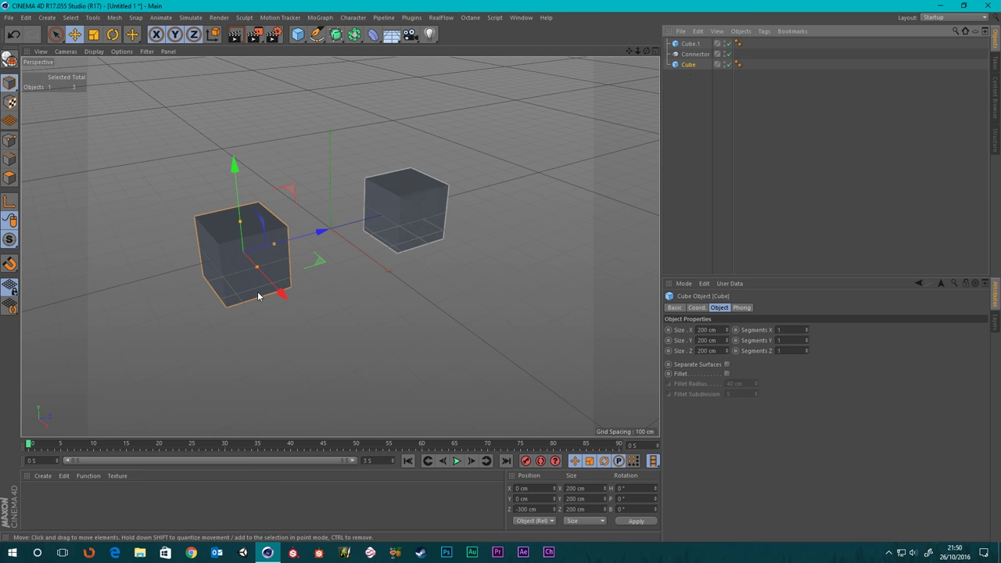
right_click_drag(258, 291, 476, 226, "alt")
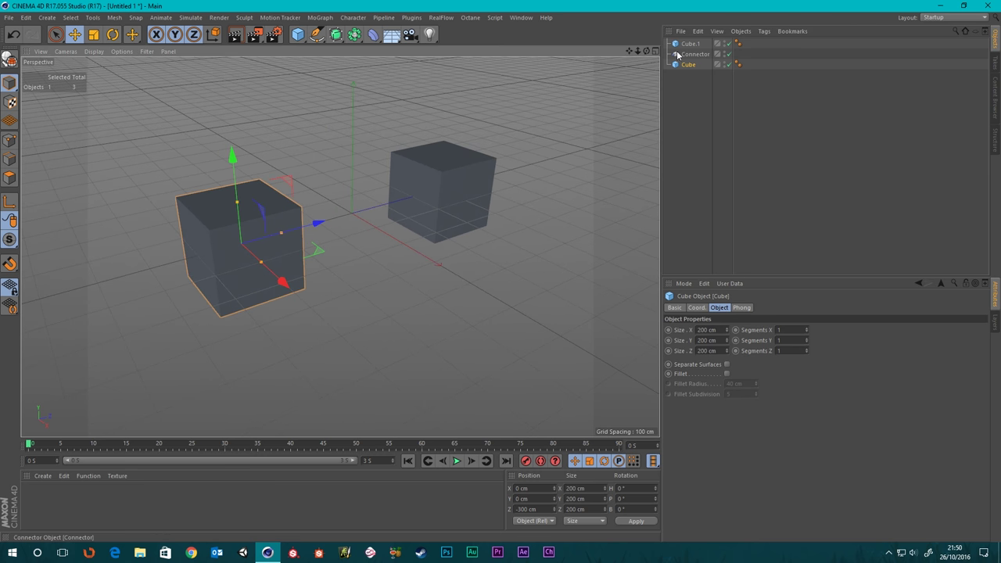
Assign Cube.1 as the Connector's Object A and rename that cube A
left_click(693, 54)
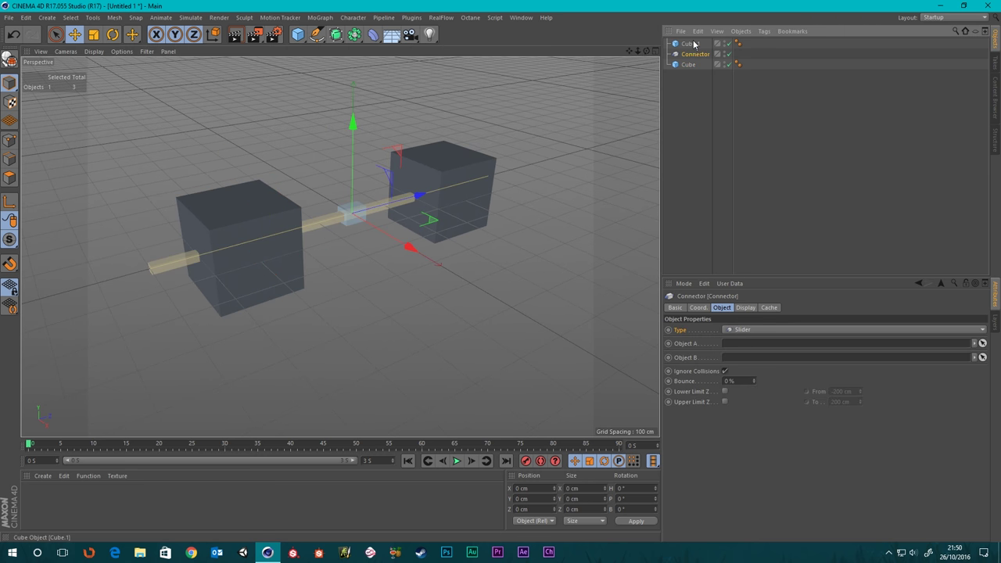
left_click_drag(693, 44, 744, 350)
double_click(692, 44)
key("BackSpace")
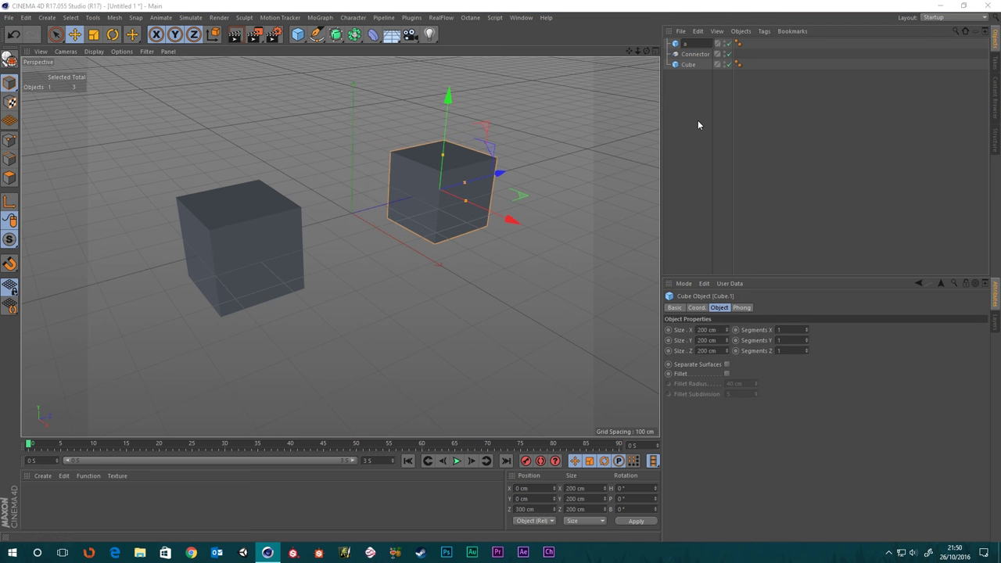
type("A")
key("Return")
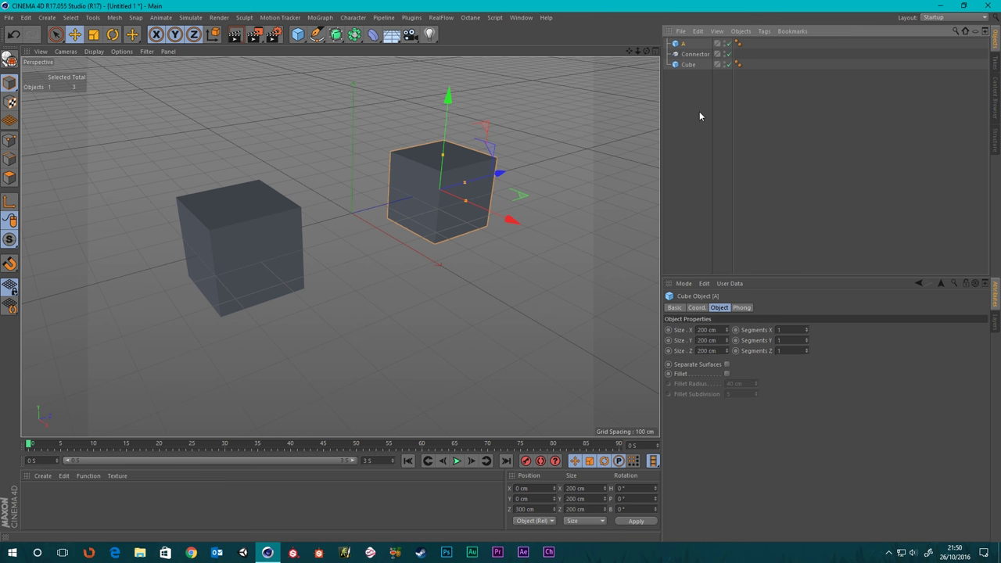
Rename the cube listed below the Connector as B
left_click(688, 65)
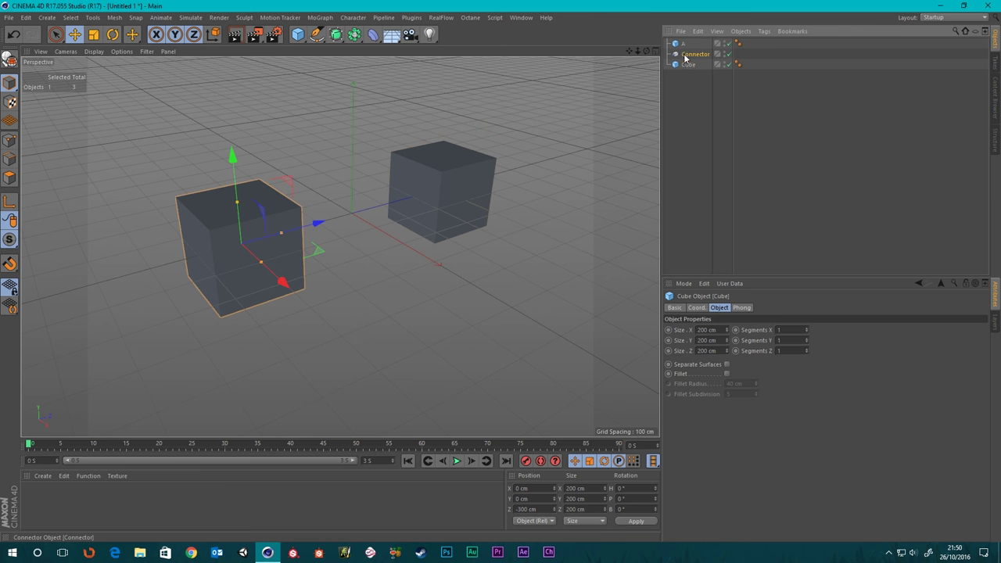
left_click(692, 54)
double_click(690, 65)
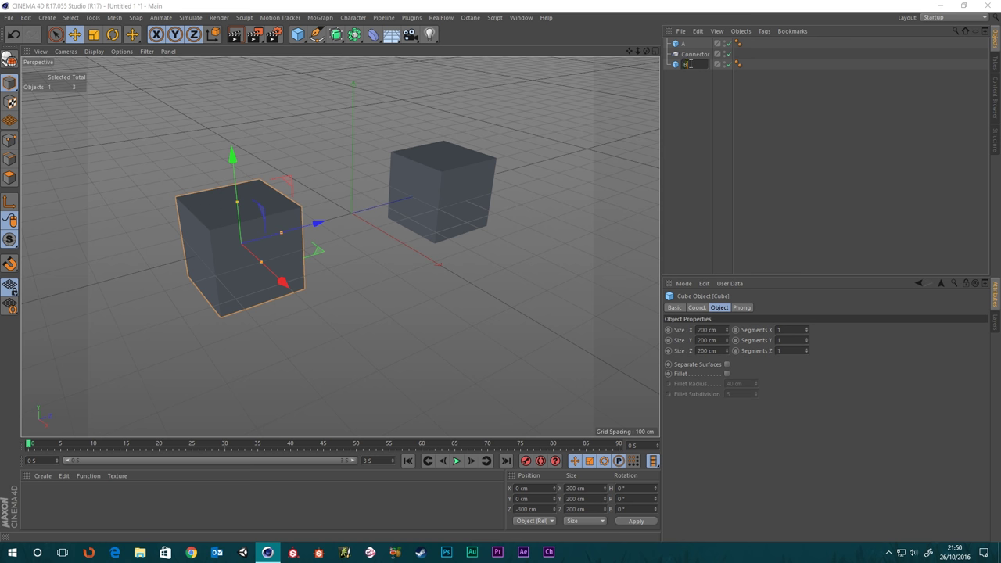
type("B")
key("Return")
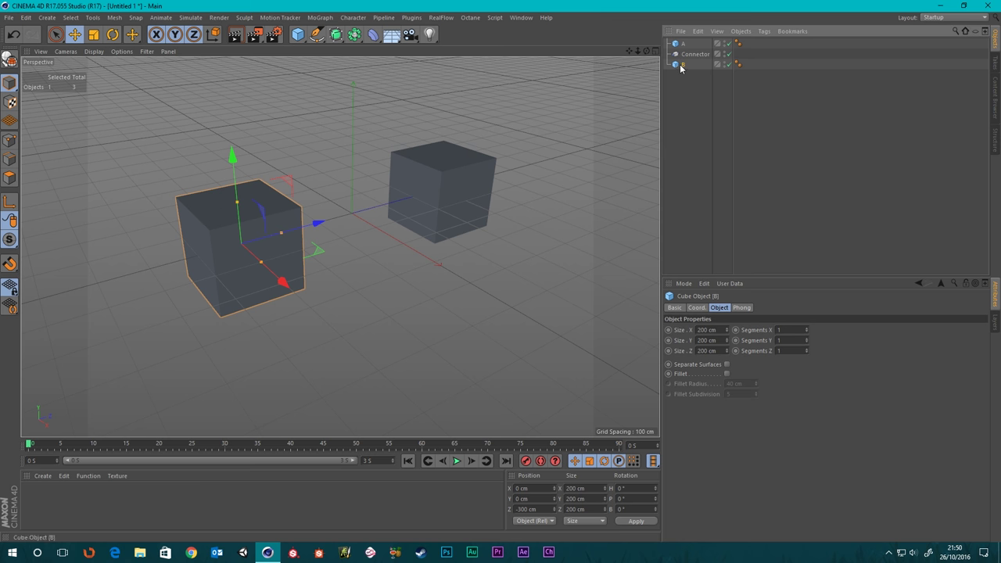
Set the X, Y and Z sizes of cubes A and B together to 100 cm, and clear the selection
left_click(696, 54)
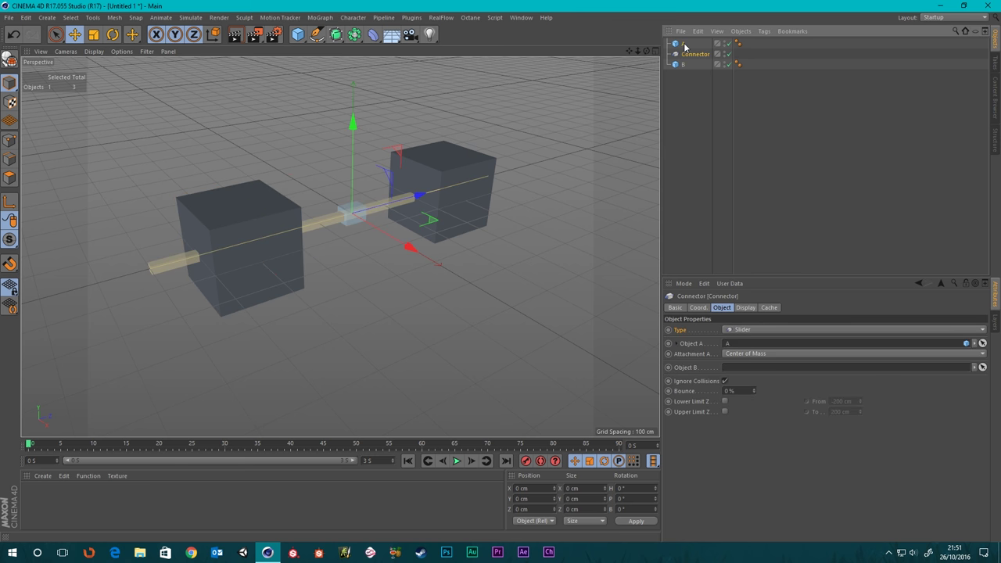
left_click(684, 44)
left_click(680, 65, "ctrl")
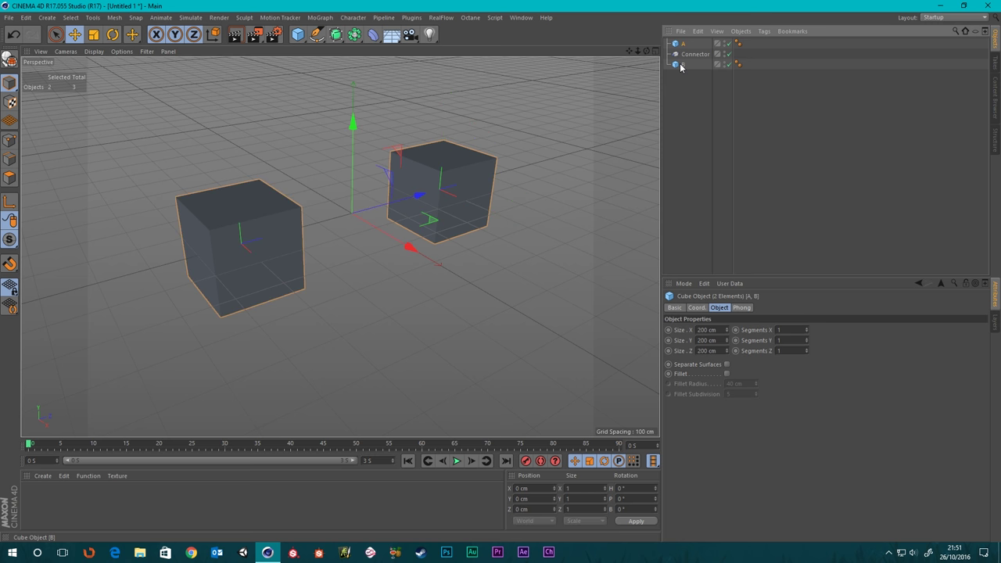
left_click(713, 331)
type("100")
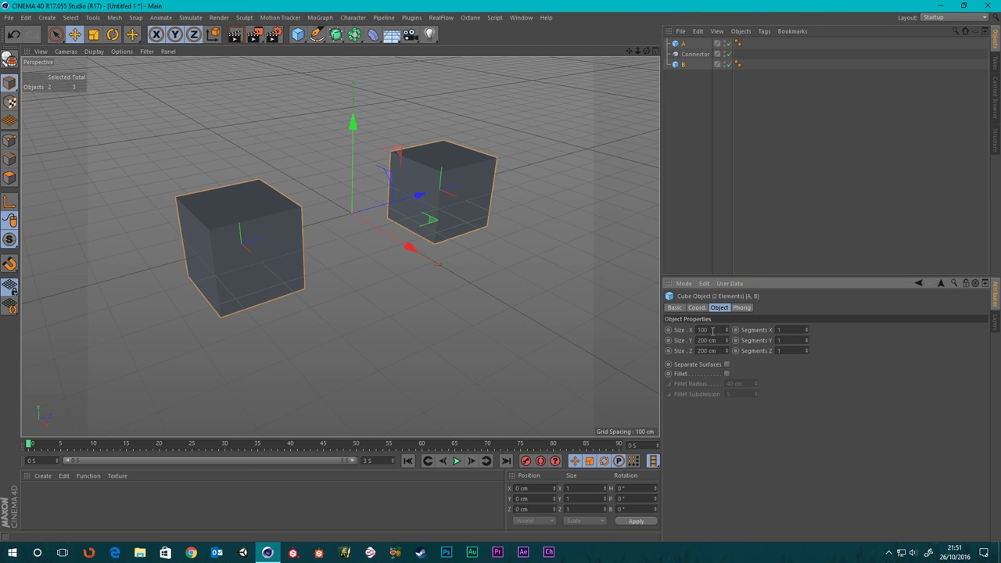
key("Tab")
type("100")
key("Tab")
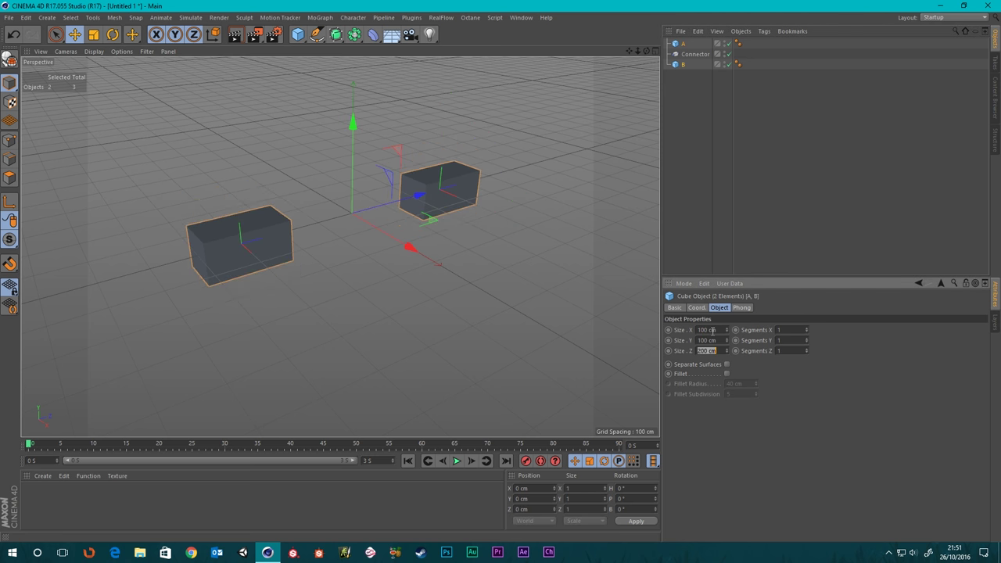
type("100")
key("Tab")
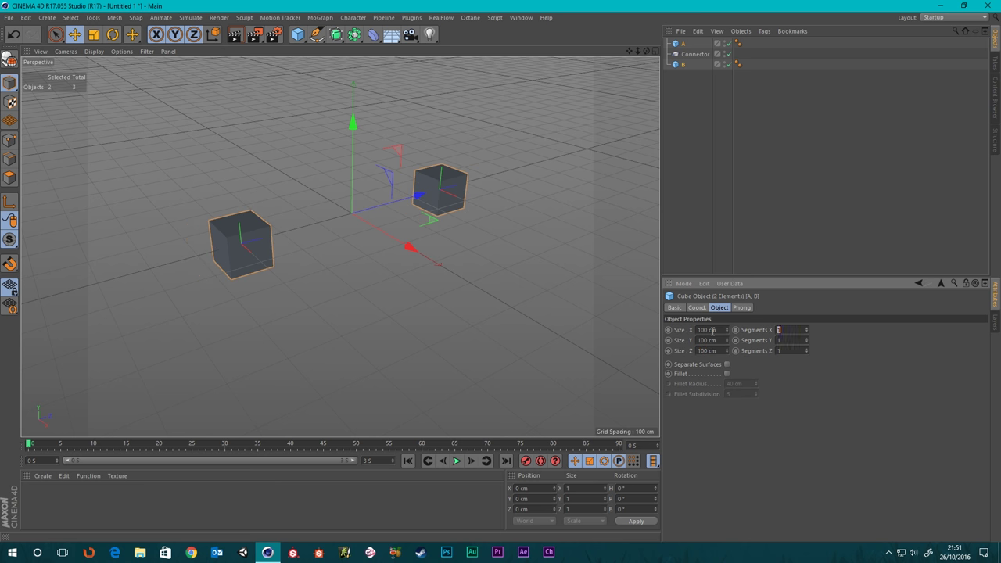
left_click(693, 214)
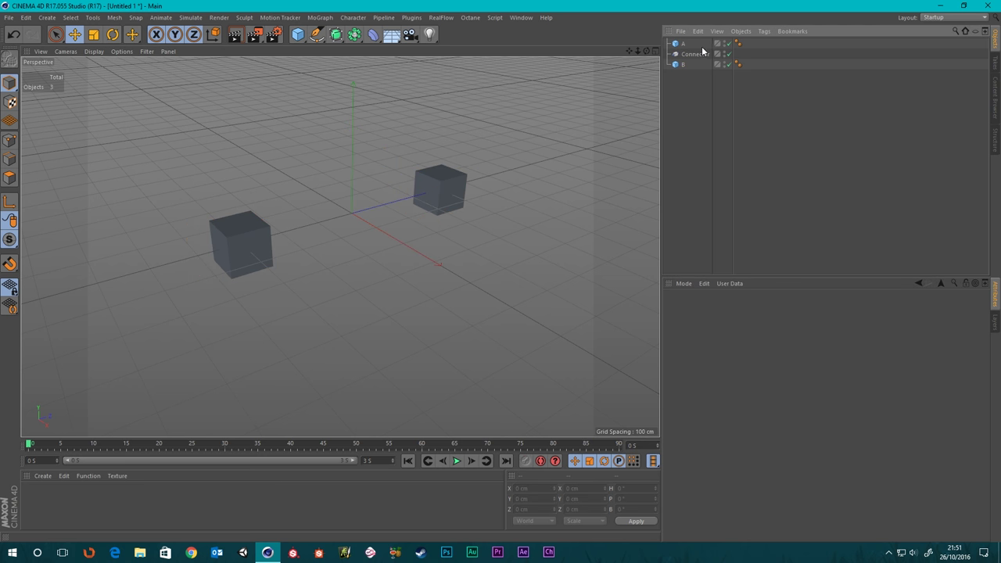
Assign cube B as the Connector's Object B
left_click(696, 53)
left_click_drag(682, 64, 755, 374)
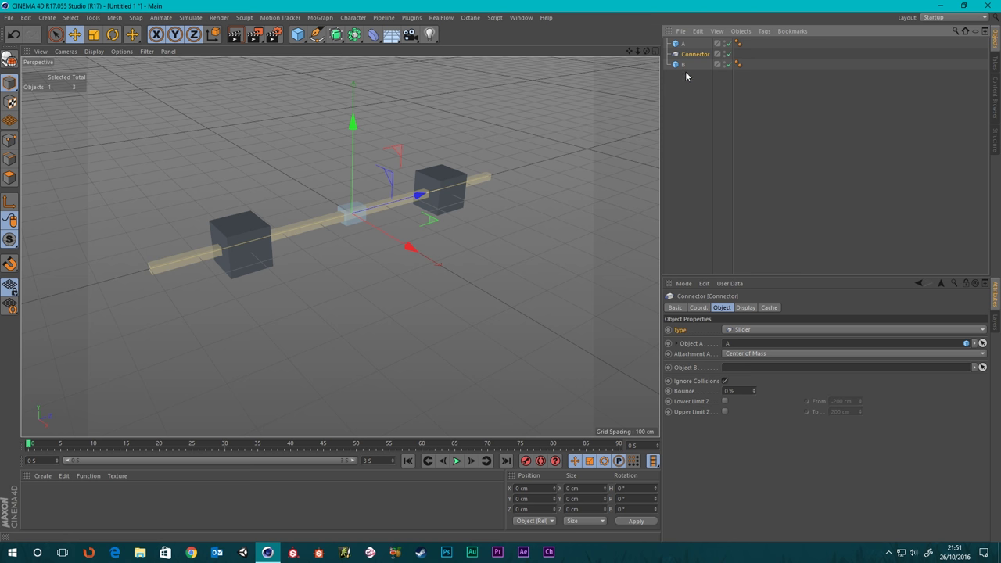
left_click_drag(684, 65, 730, 369)
Add a Collider Body simulation tag to cube A
scroll(373, 212, "up", 2)
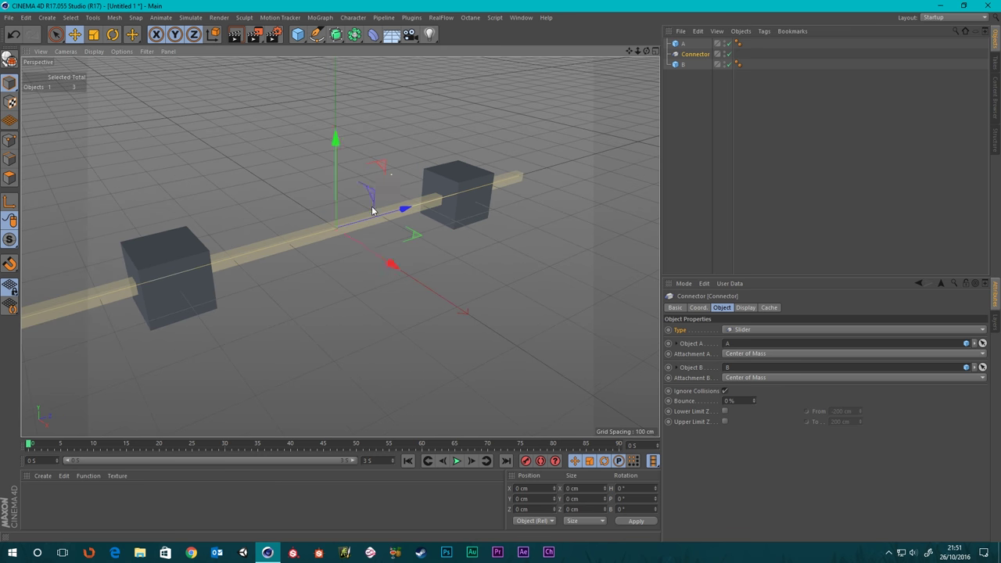
middle_click_drag(373, 211, 448, 216, "alt")
left_click_drag(489, 219, 510, 217, "alt")
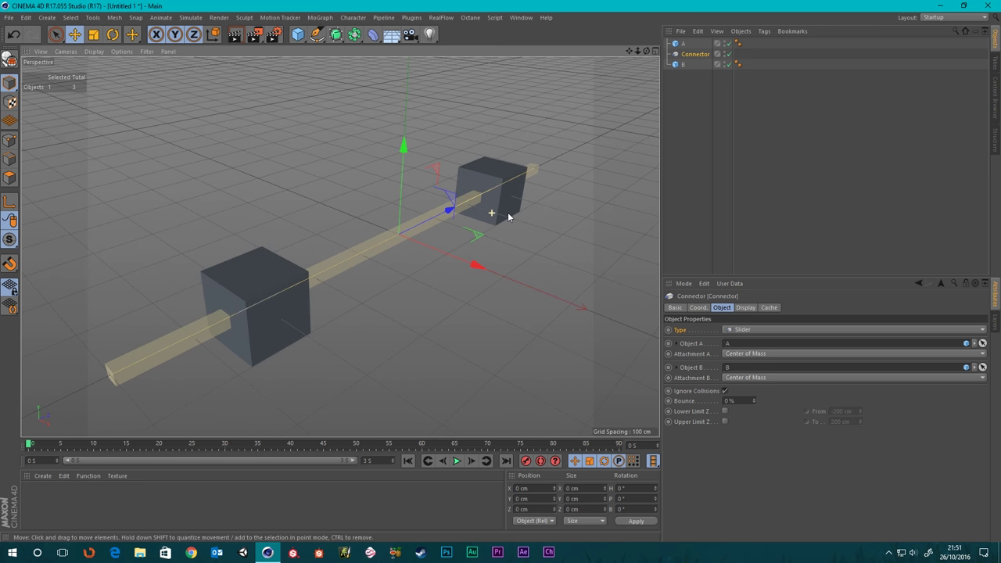
left_click(682, 45)
right_click(683, 47)
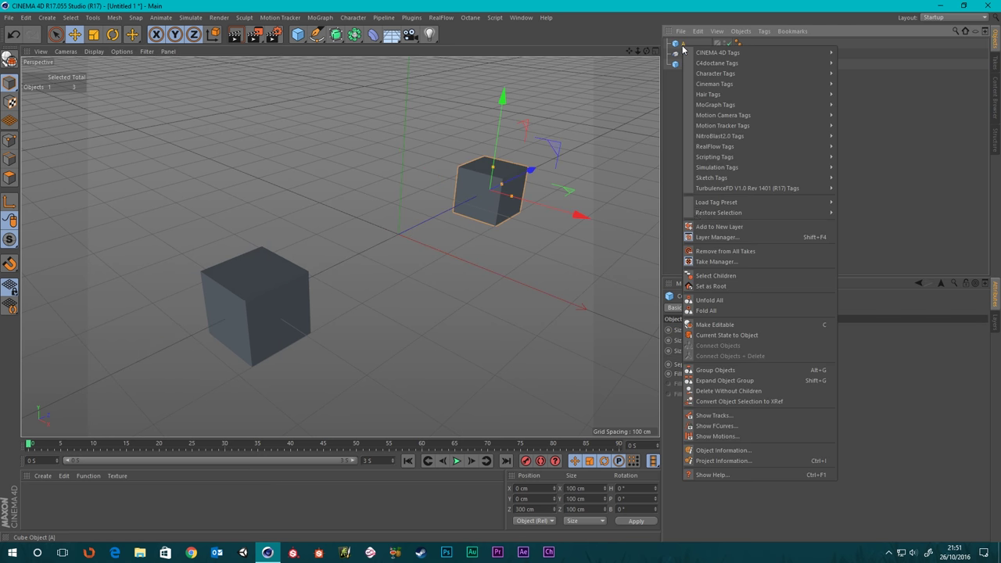
mouse_move(749, 168)
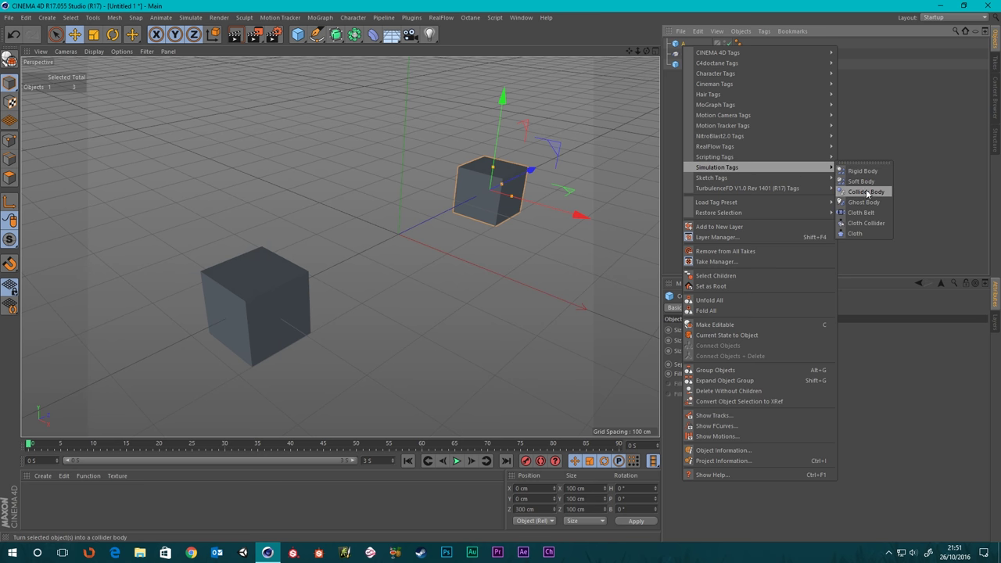
left_click(866, 193)
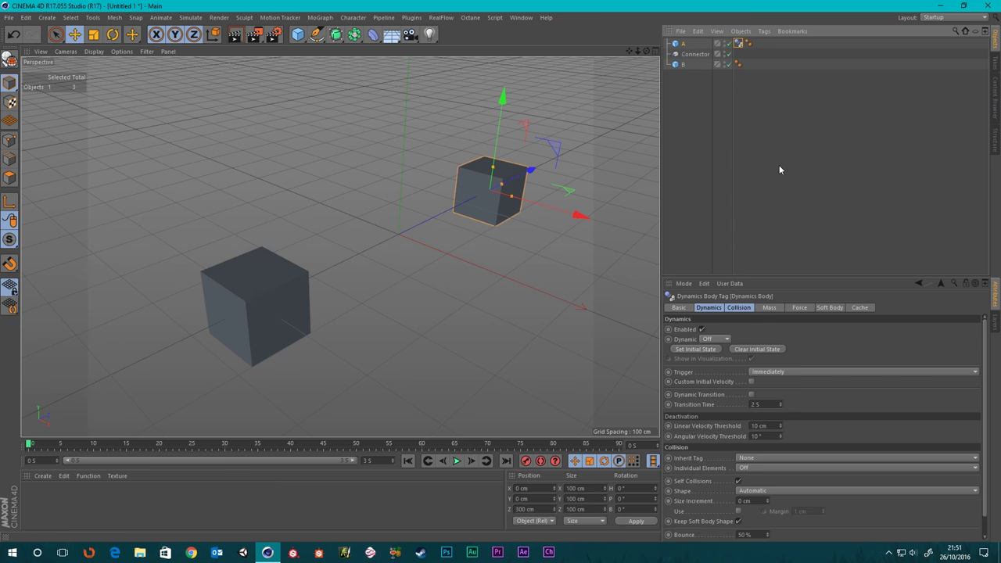
Add a Rigid Body simulation tag to cube B and clear the selection
left_click(683, 69)
right_click(684, 68)
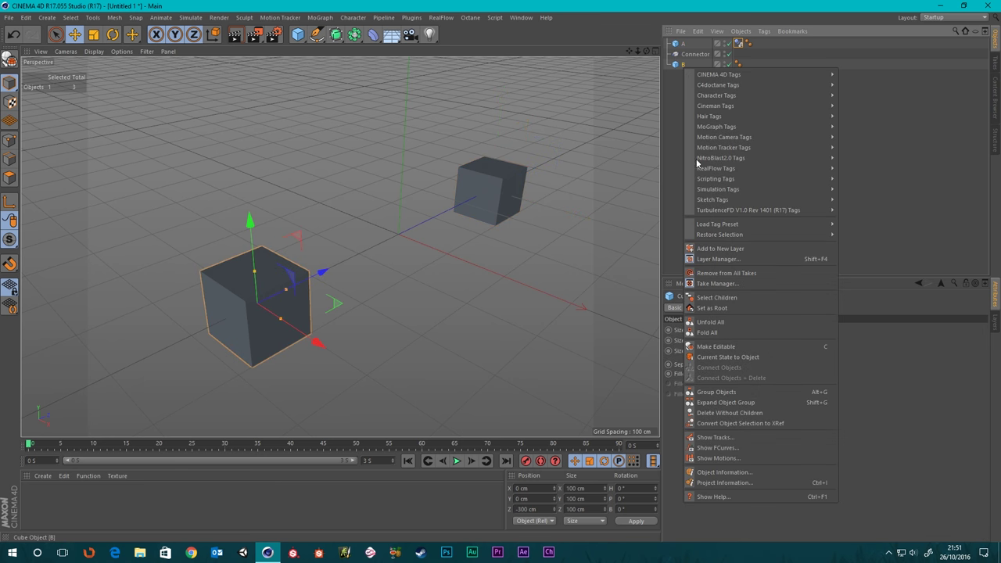
left_click(856, 193)
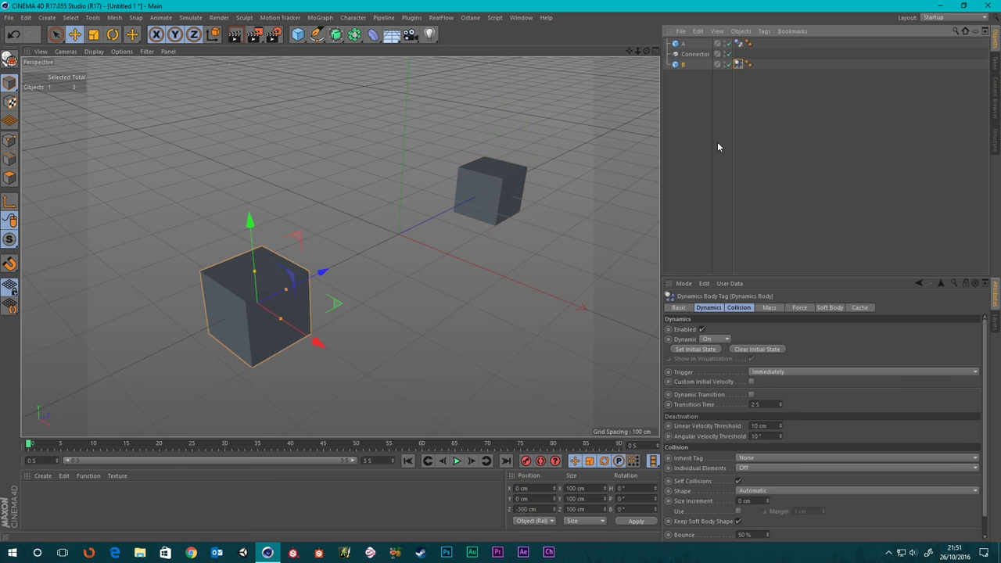
left_click(693, 127)
Play the simulation with the Connector selected to check how the cubes behave, and return to the first frame
left_click(684, 45)
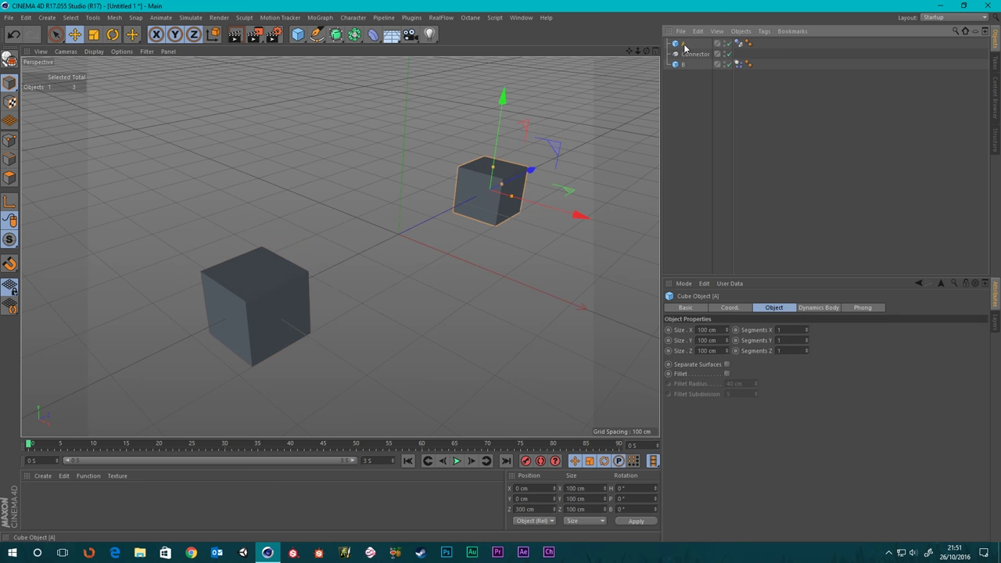
left_click(457, 461)
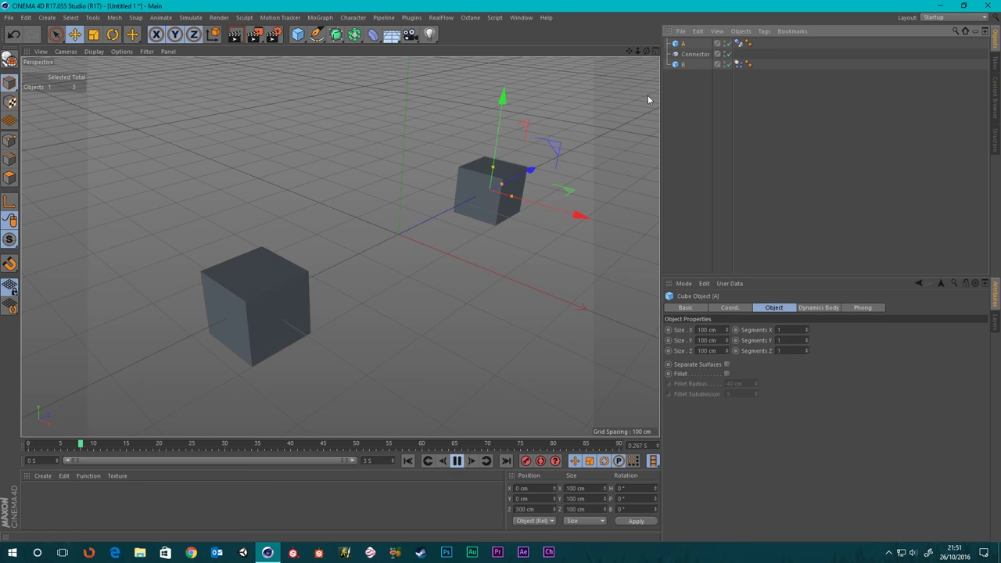
left_click(695, 54)
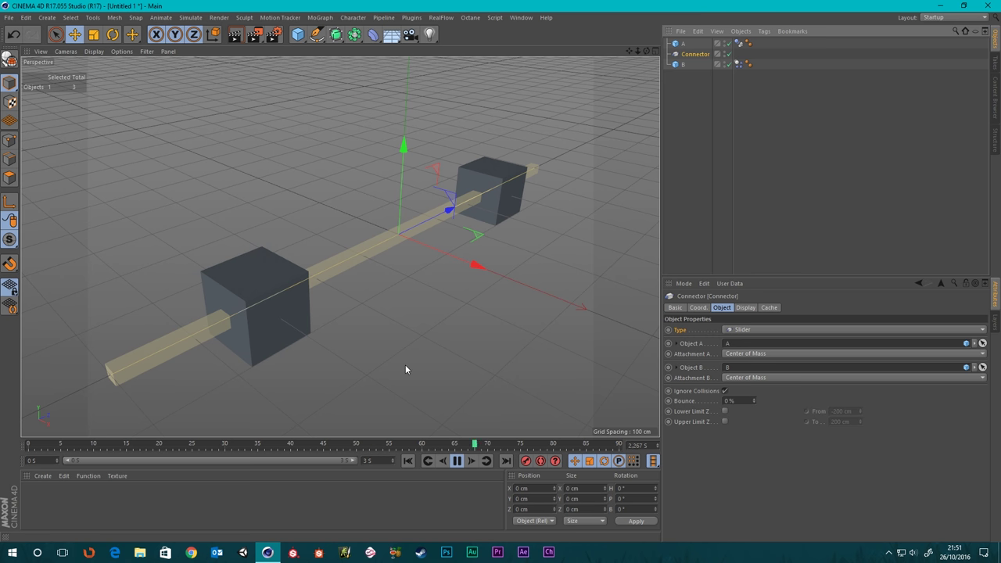
left_click(457, 461)
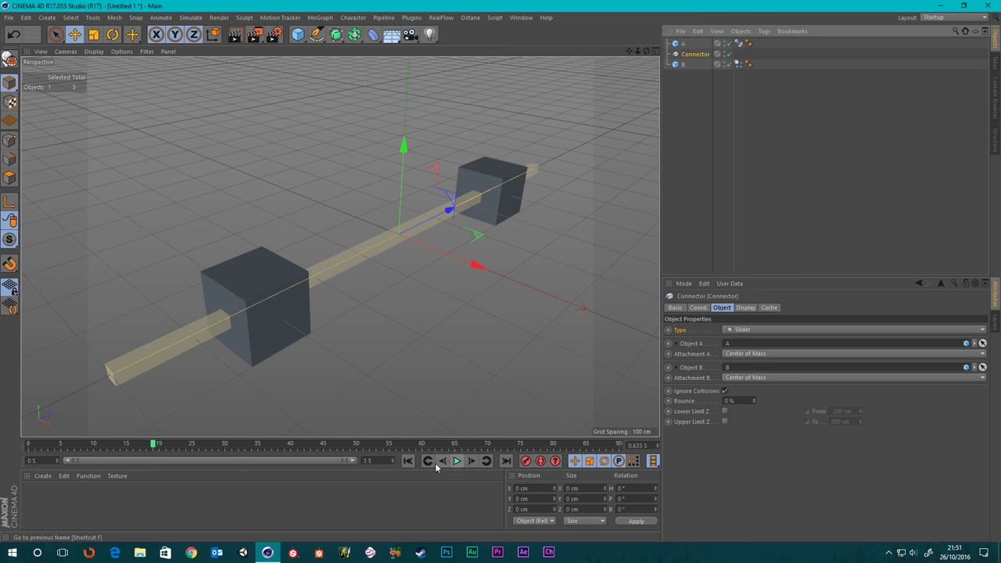
left_click(408, 462)
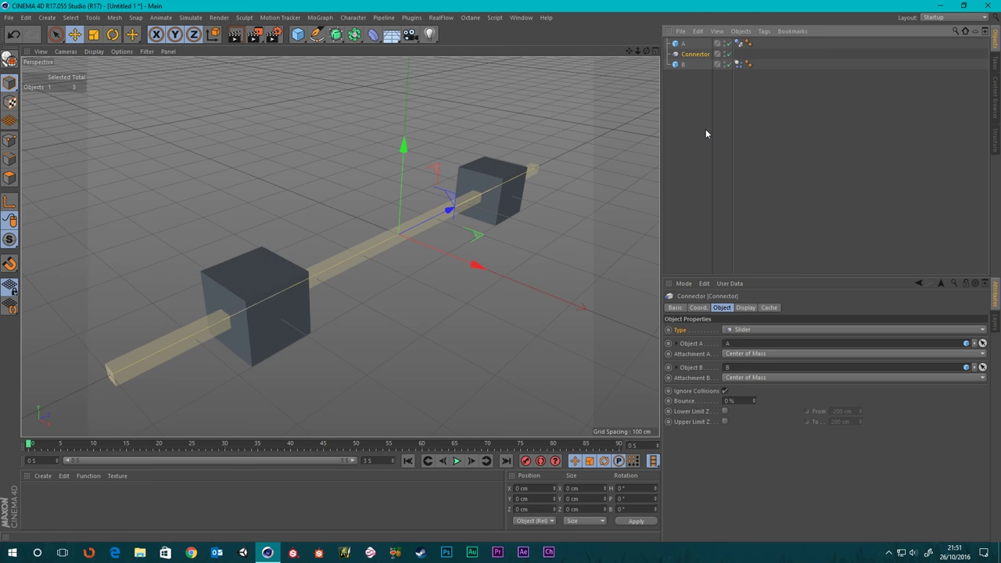
Select cube A, set the project's end time to 10 s and extend the preview range to the full 10 s
left_click(683, 45)
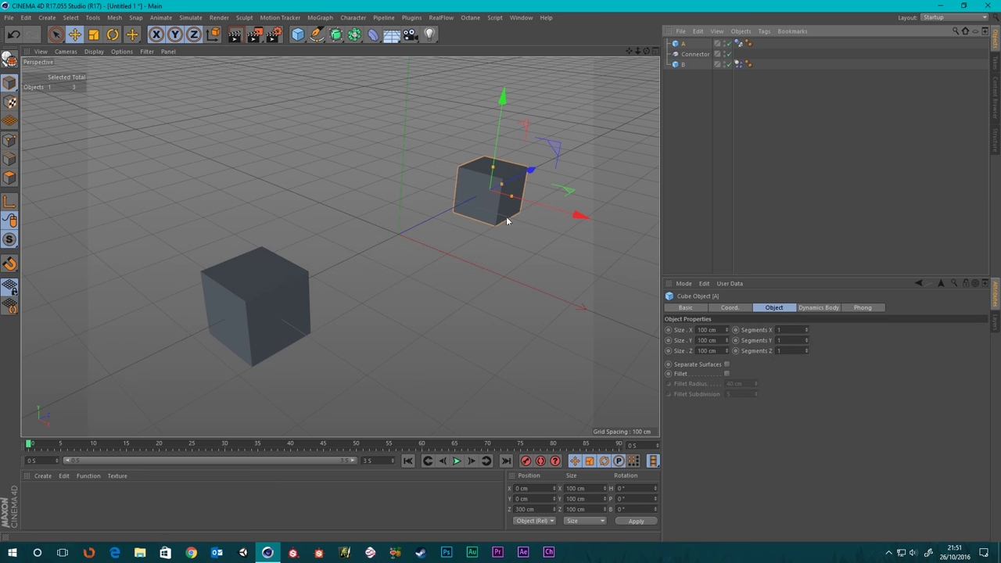
left_click(366, 460)
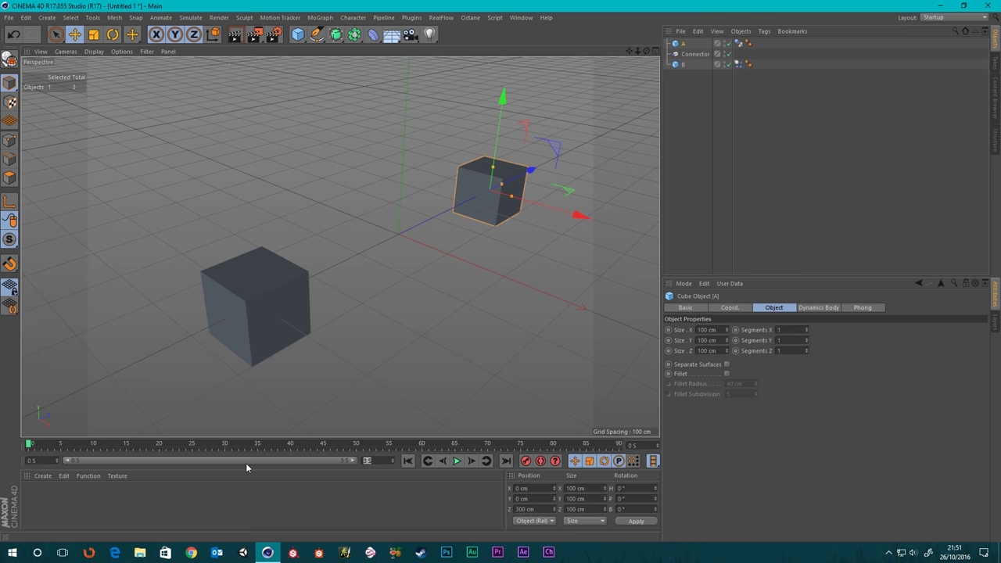
type("10")
key("Return")
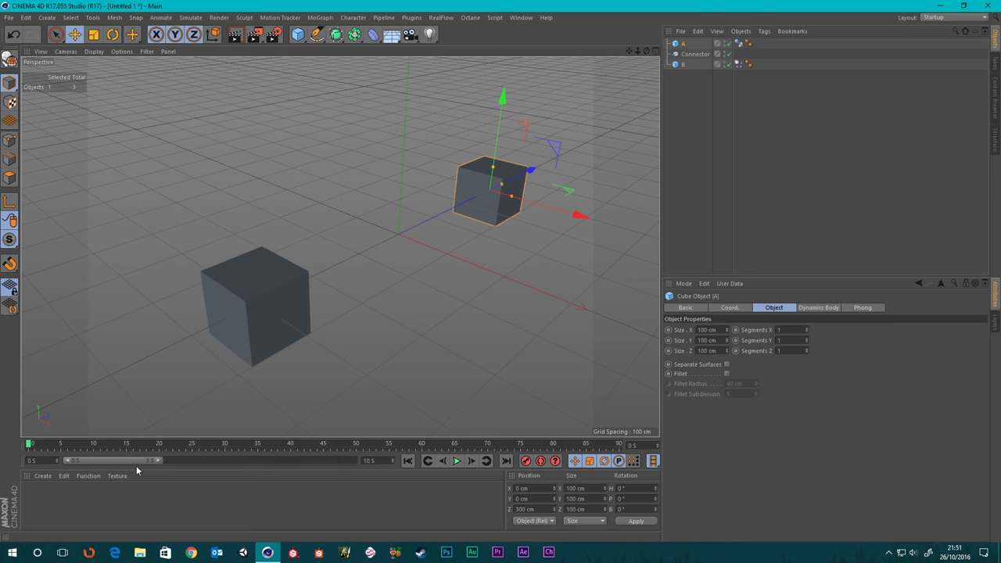
left_click_drag(159, 461, 353, 461)
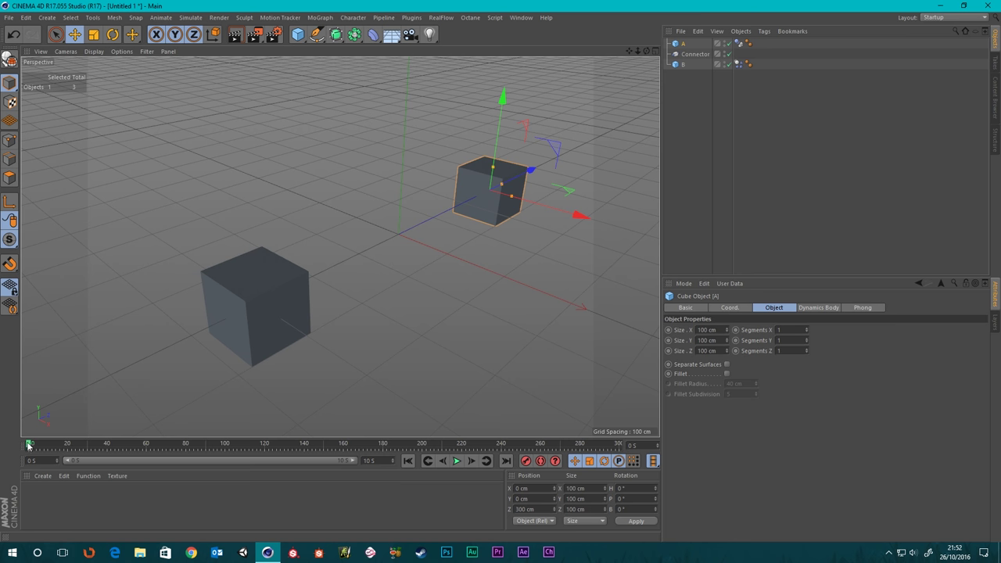
Animate cube A's rotation from its unrotated start pose to about H -48°, P -27°, B -26° at 9 s, and return to the first frame
left_click_drag(28, 446, 561, 467)
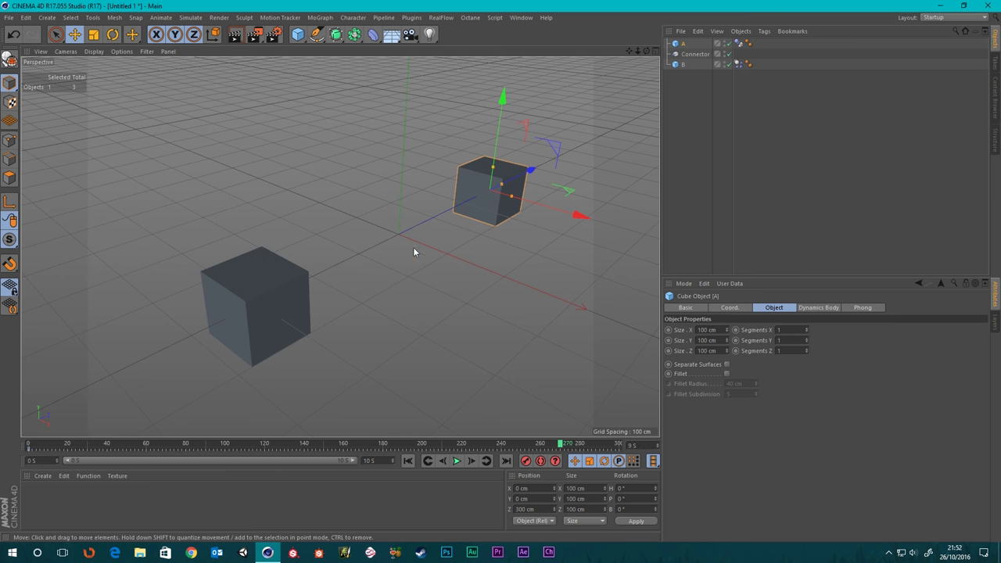
left_click(112, 34)
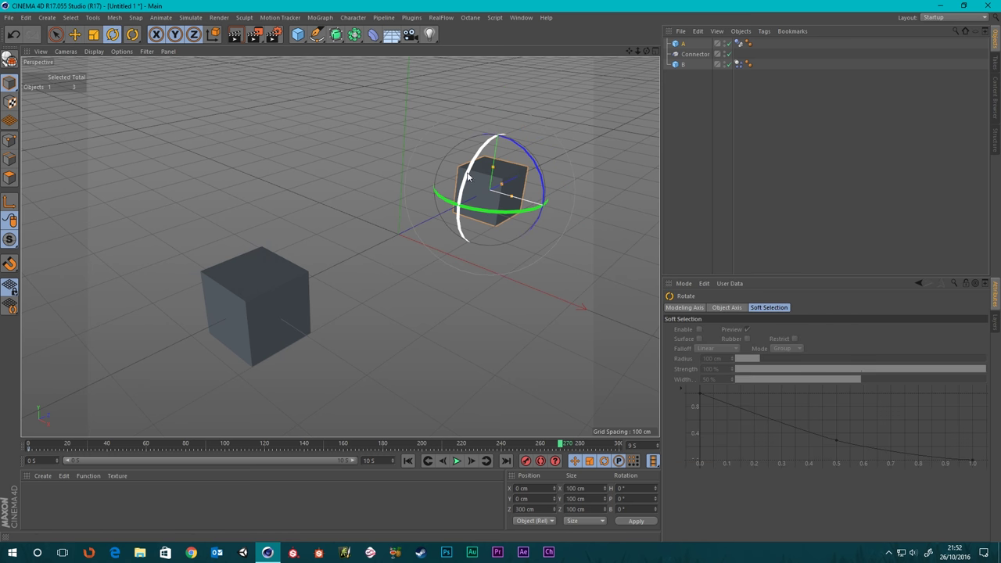
left_click_drag(465, 187, 480, 160)
left_click_drag(530, 196, 492, 186)
left_click_drag(492, 186, 495, 187)
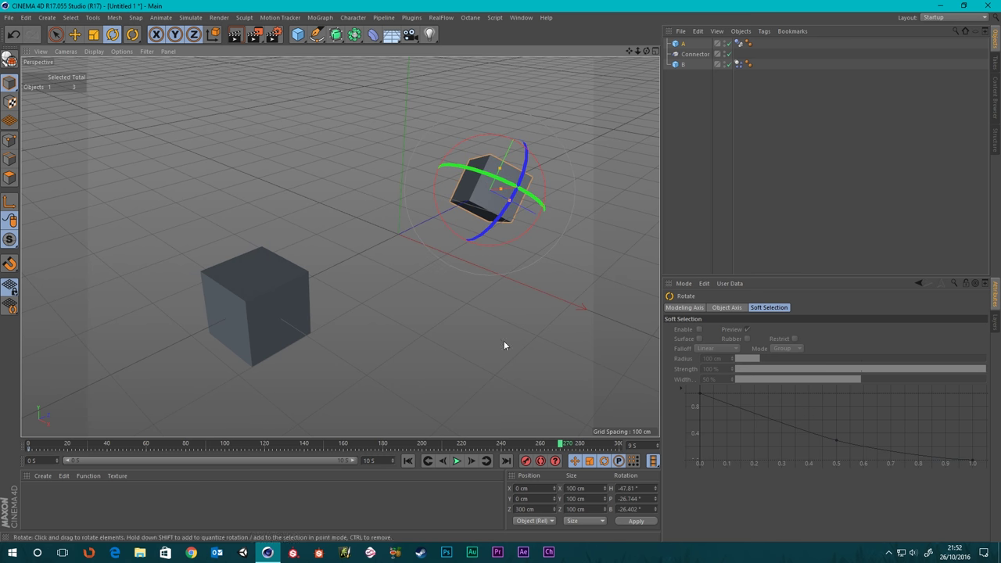
left_click(410, 462)
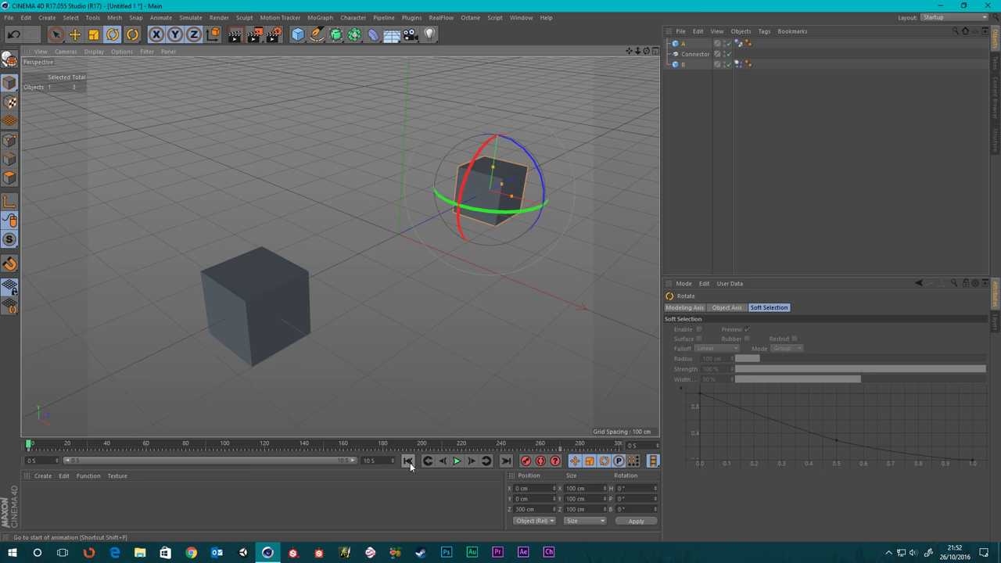
Play the simulation with the Connector selected to watch cube B slide along it, inspect the setup up close, and rewind to the start
left_click(690, 54)
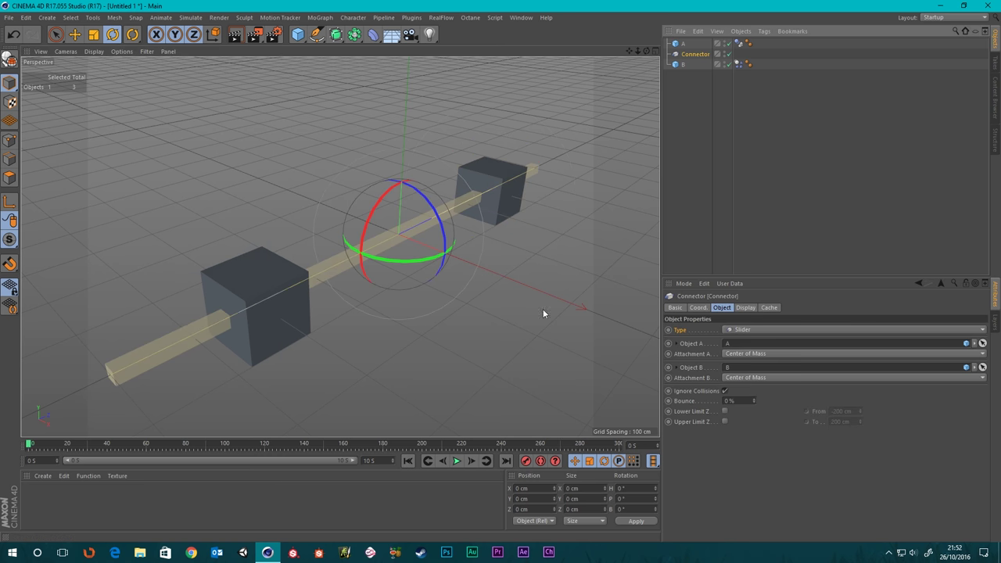
left_click(457, 463)
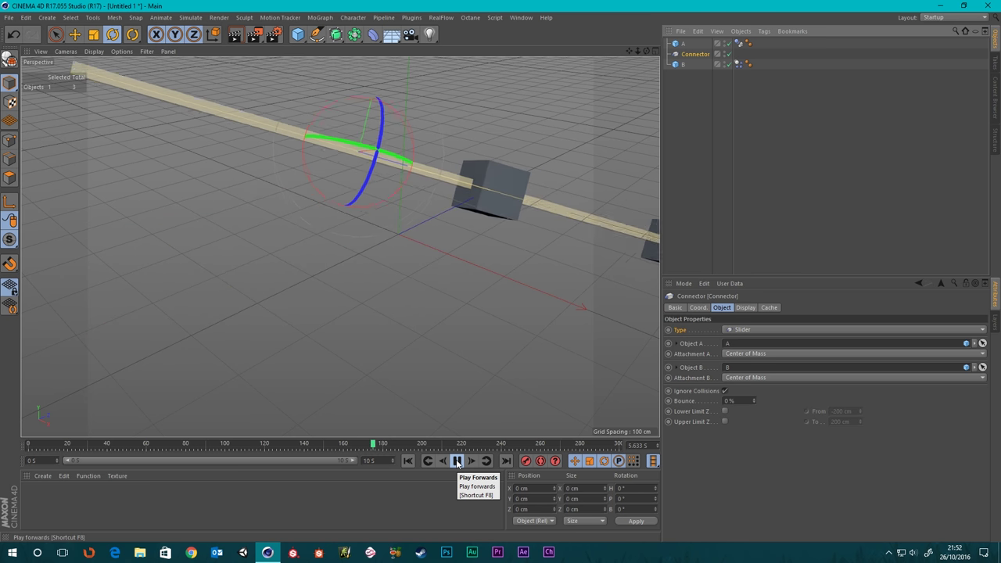
scroll(548, 187, "down", 6)
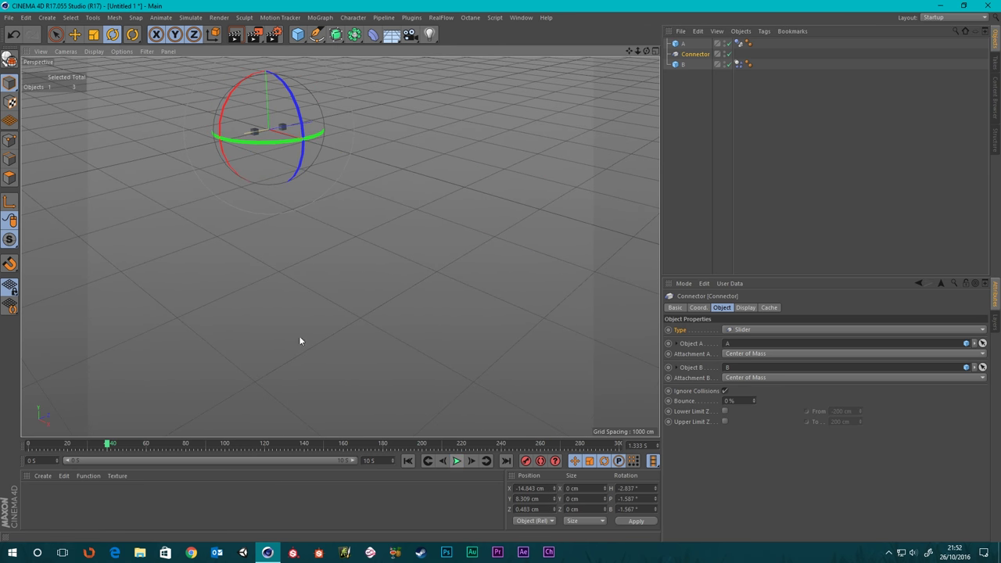
scroll(235, 157, "up", 8)
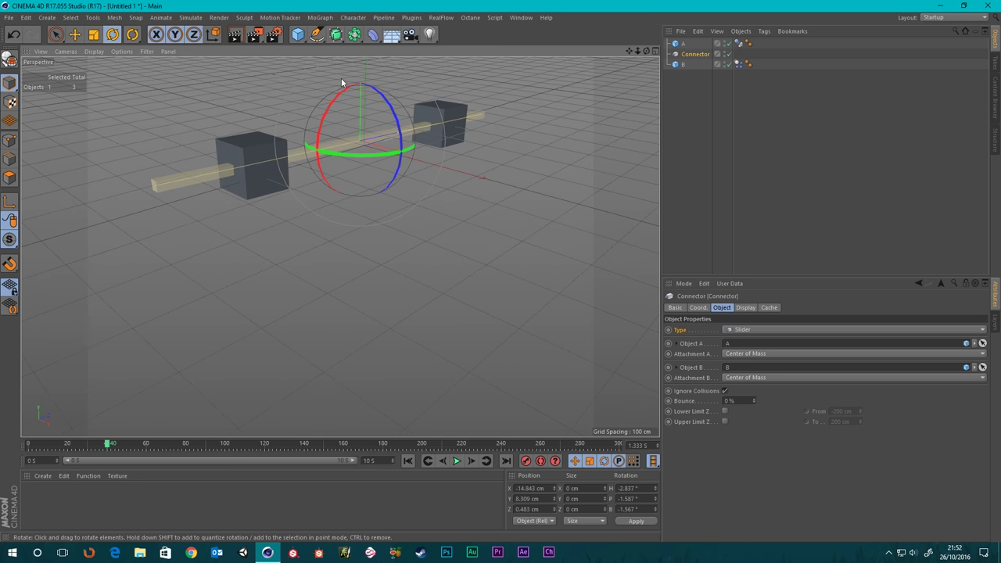
left_click_drag(341, 77, 360, 141, "alt")
scroll(352, 178, "up", 3)
scroll(371, 278, "down", 2)
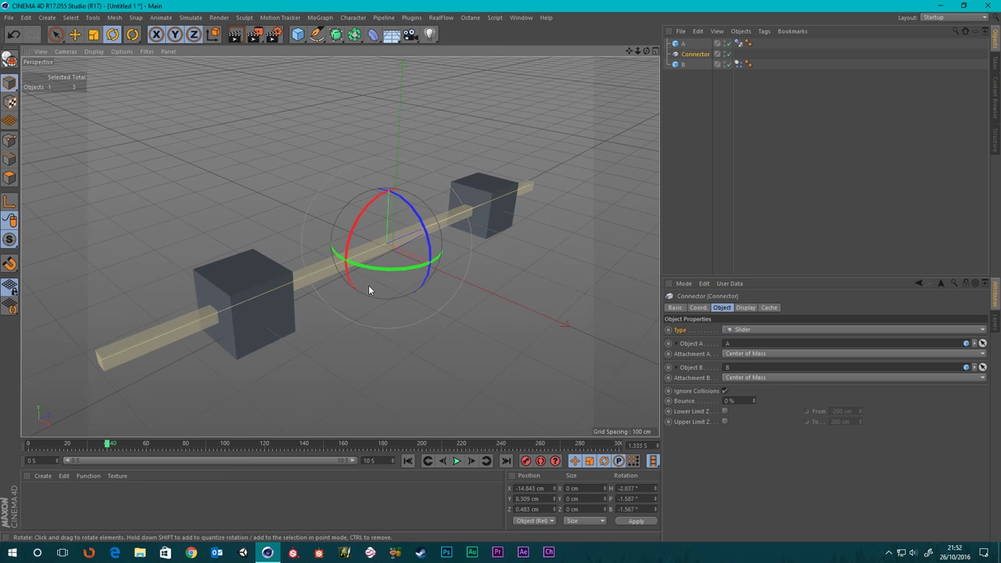
middle_click_drag(369, 285, 404, 266, "alt")
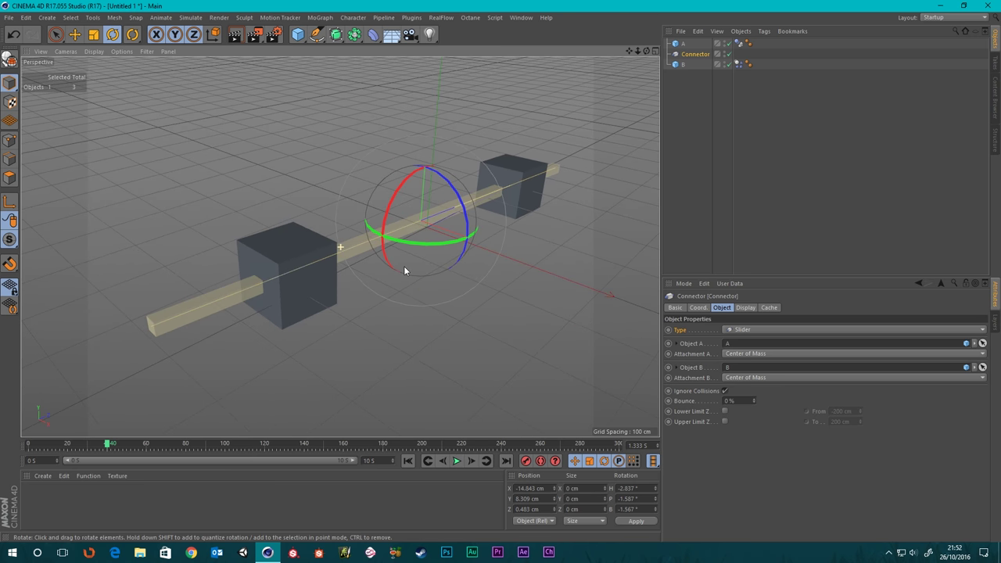
left_click(409, 462)
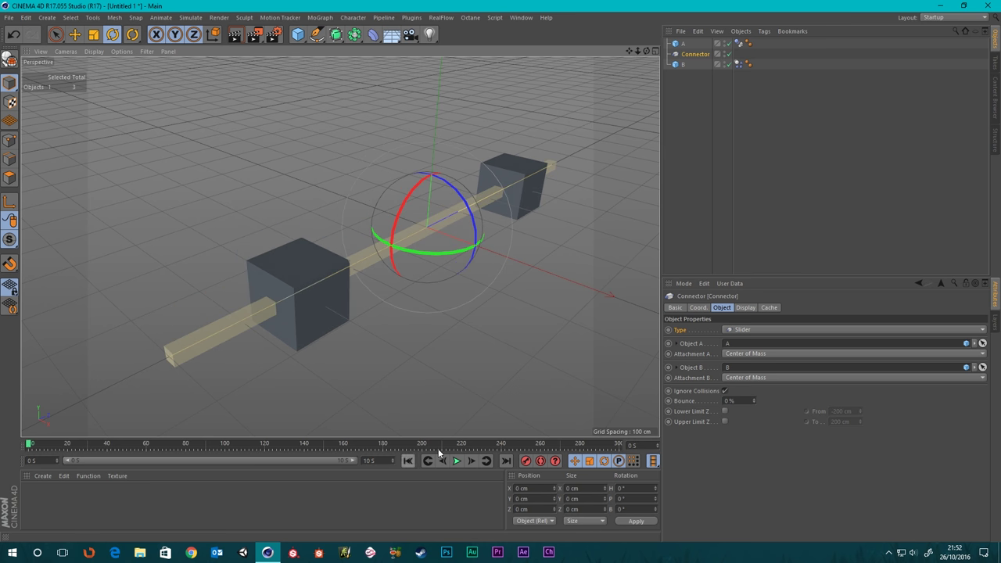
Enable the Connector's Lower Limit Z, test it with a short playback and rewind to the start
left_click(725, 411)
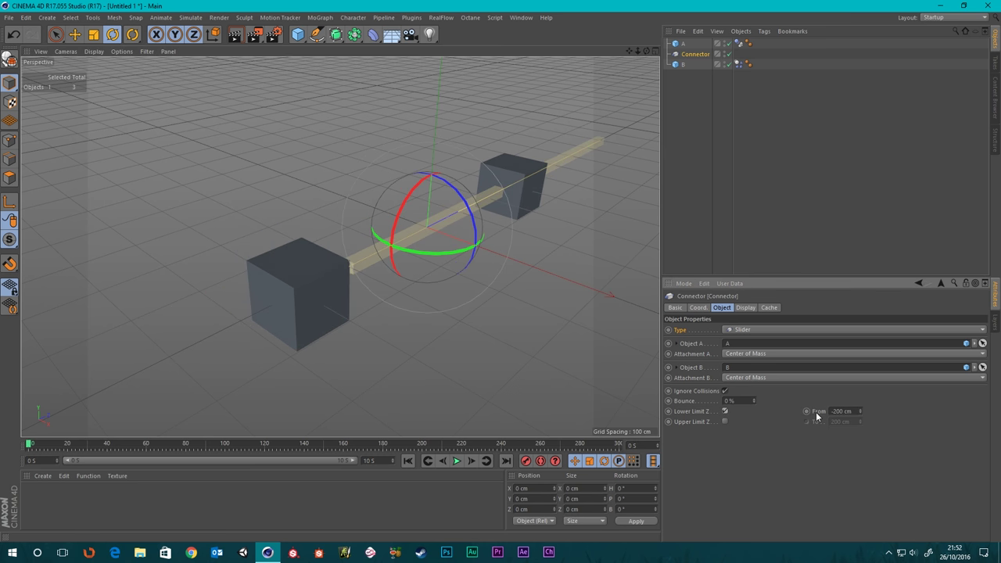
left_click(457, 462)
left_click(457, 462)
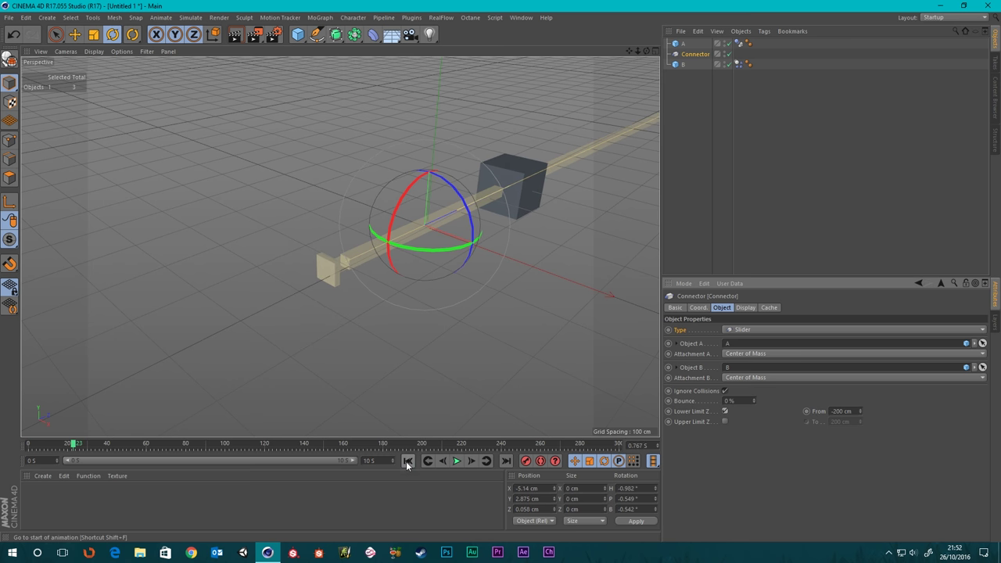
left_click(407, 461)
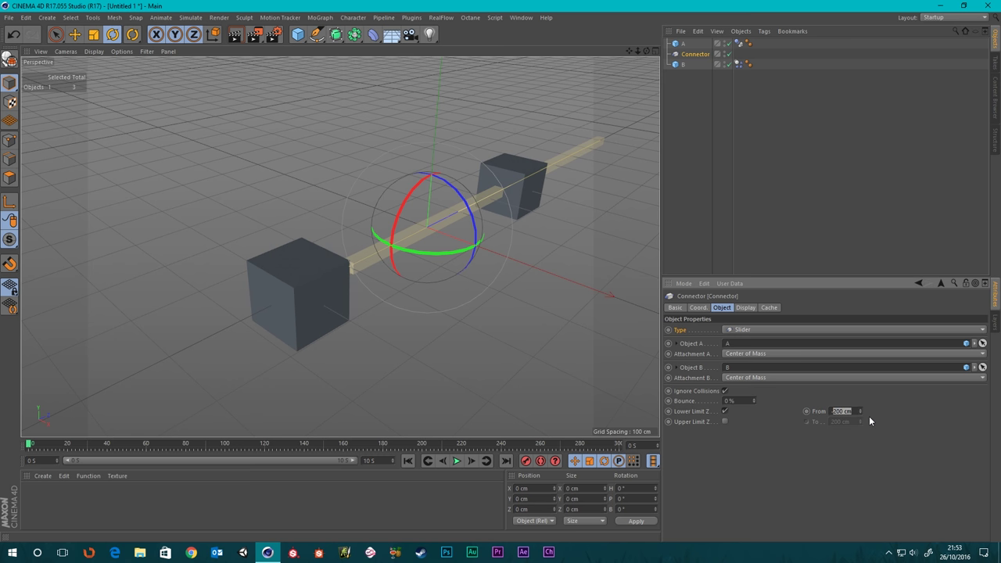
Set the Connector's lower Z limit to -400 cm, play the simulation to test it and rewind to the start
type("-4.")
type("00")
key("Return")
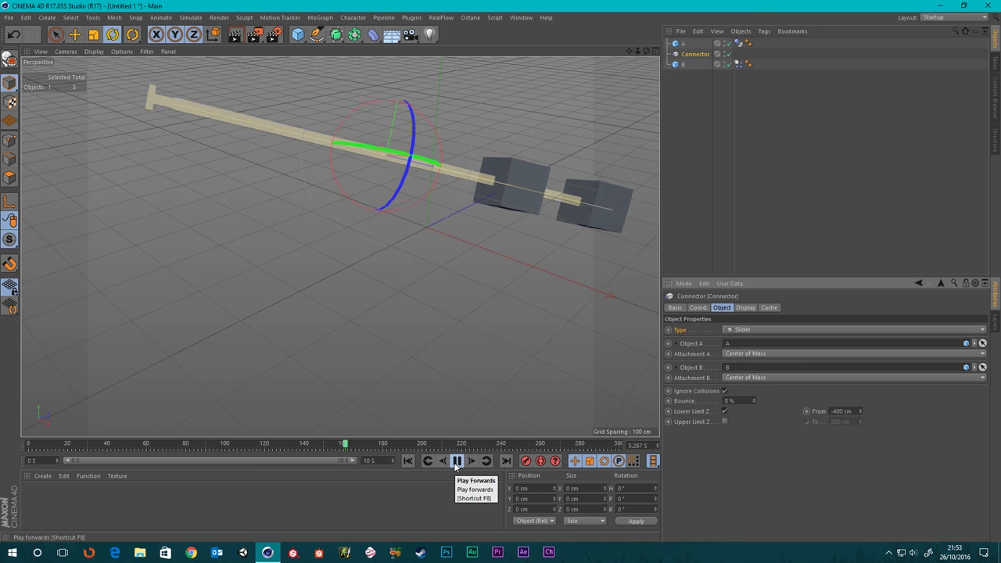
left_click(456, 462)
left_click(408, 462)
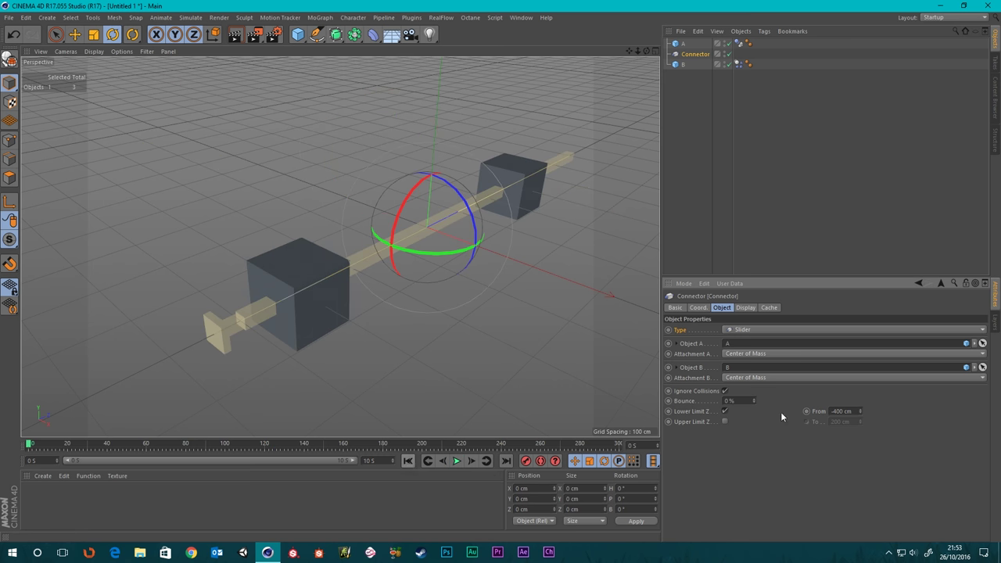
Enable the Connector's Upper Limit Z and set it to 400 cm
left_click(724, 423)
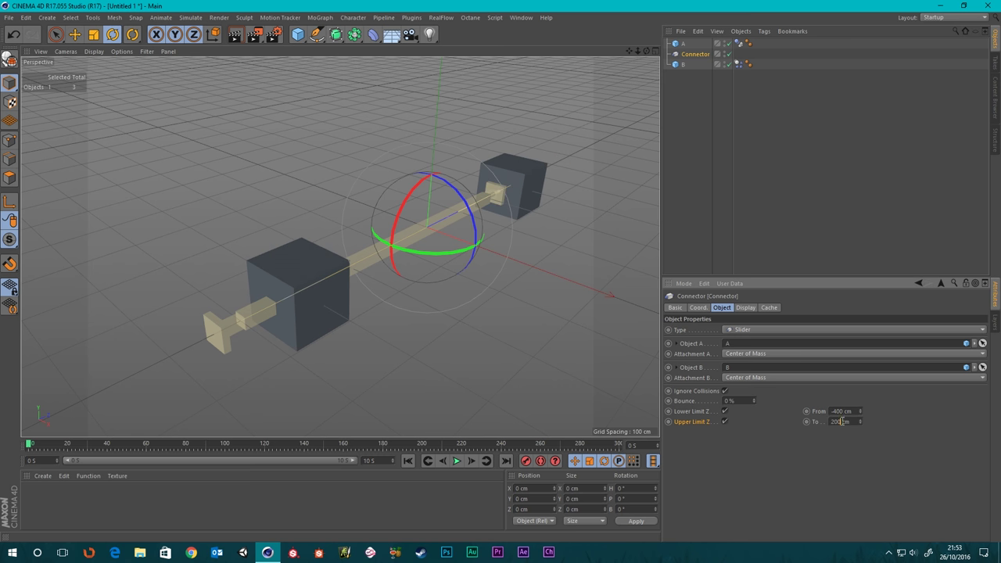
type("400")
key("Return")
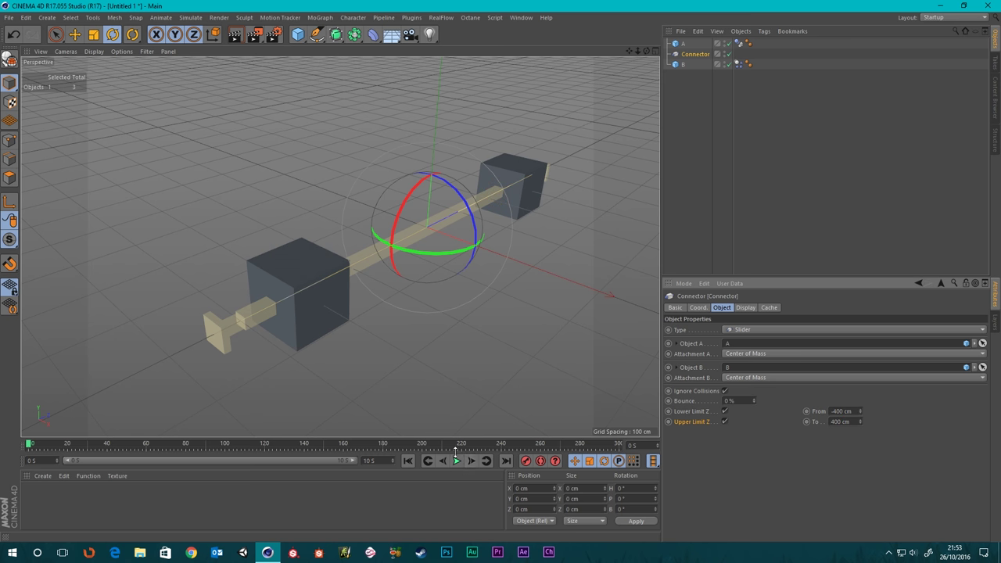
Play the simulation to test the Connector's Z limits and rewind to the start
left_click(460, 463)
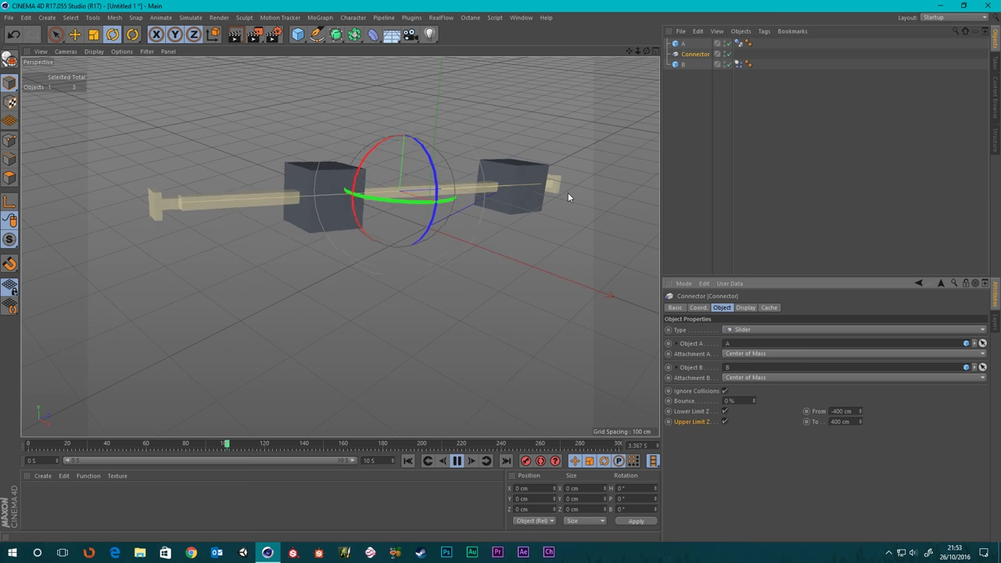
left_click(458, 461)
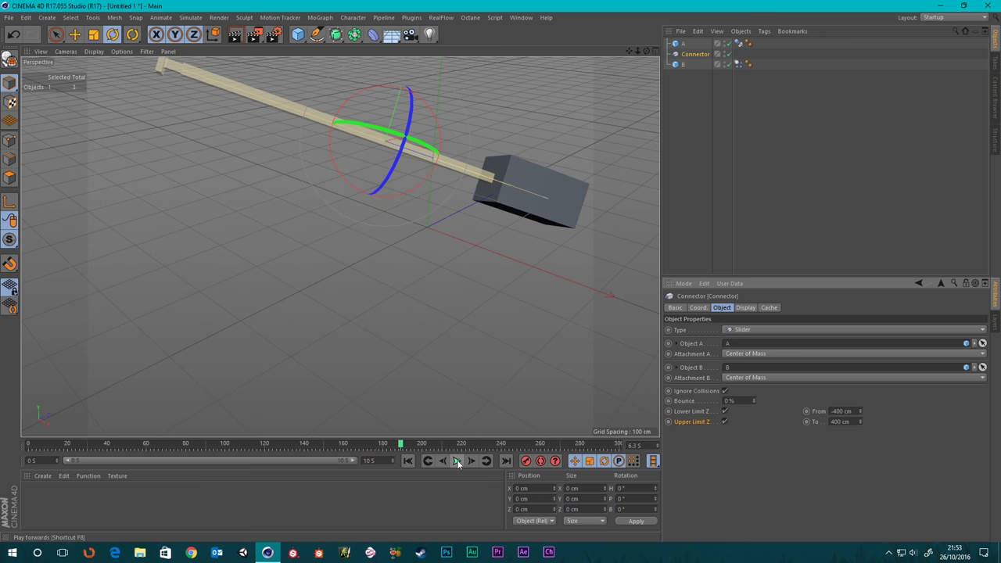
left_click(408, 460)
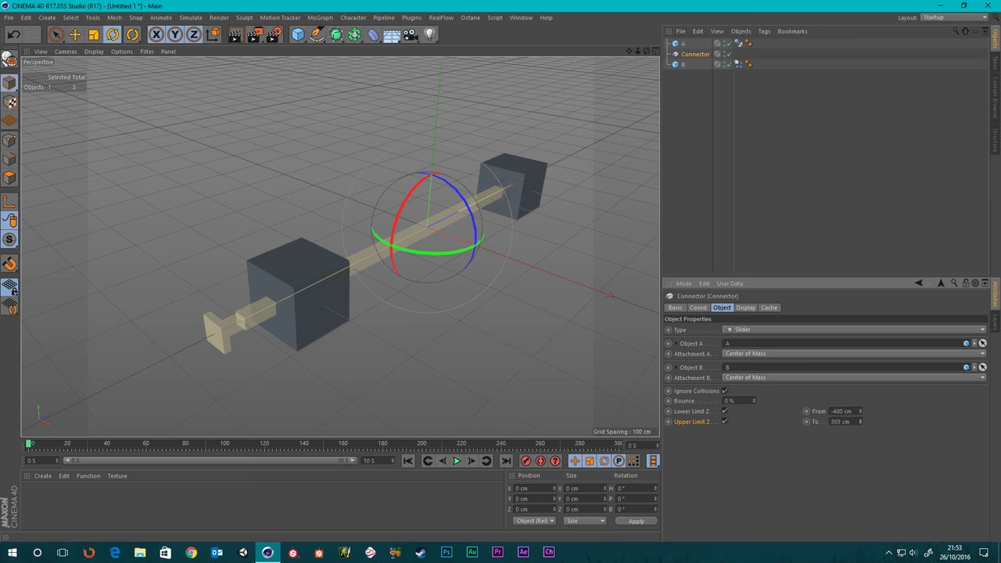
Reduce the Connector's upper Z limit to 209 cm and further to 189 cm, testing with playback and rewinding to the start
left_click_drag(860, 421, 860, 410)
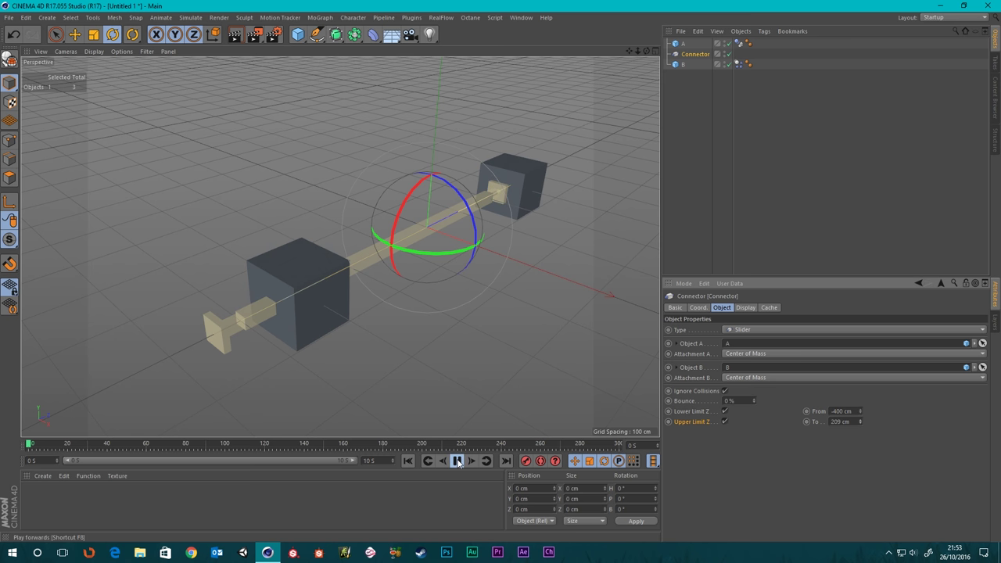
left_click(458, 462)
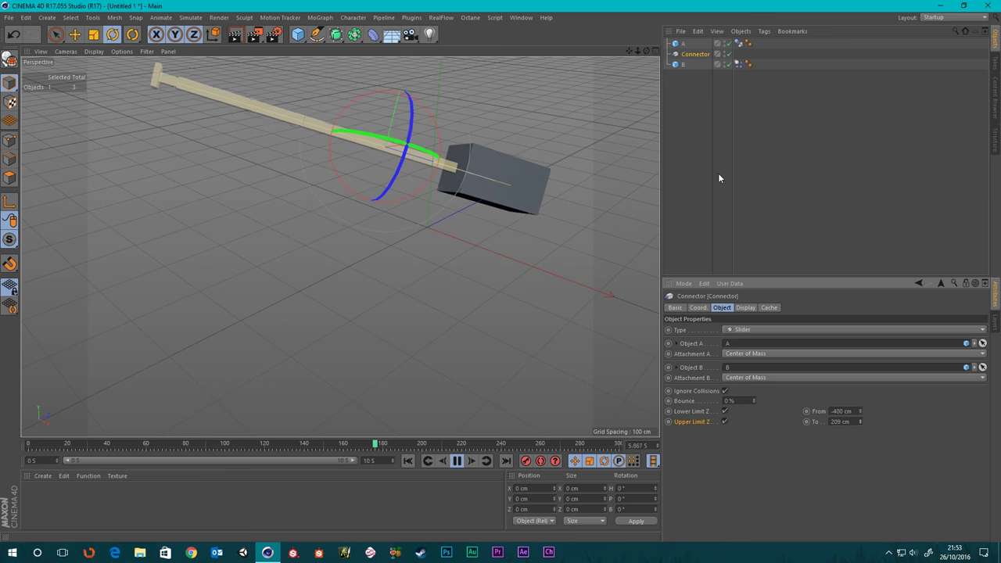
left_click(457, 461)
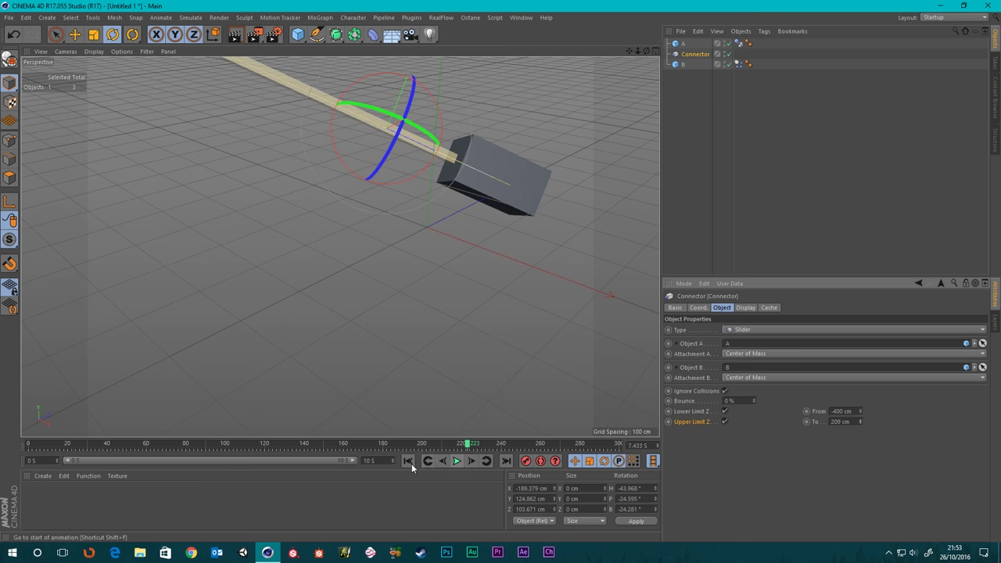
left_click(409, 462)
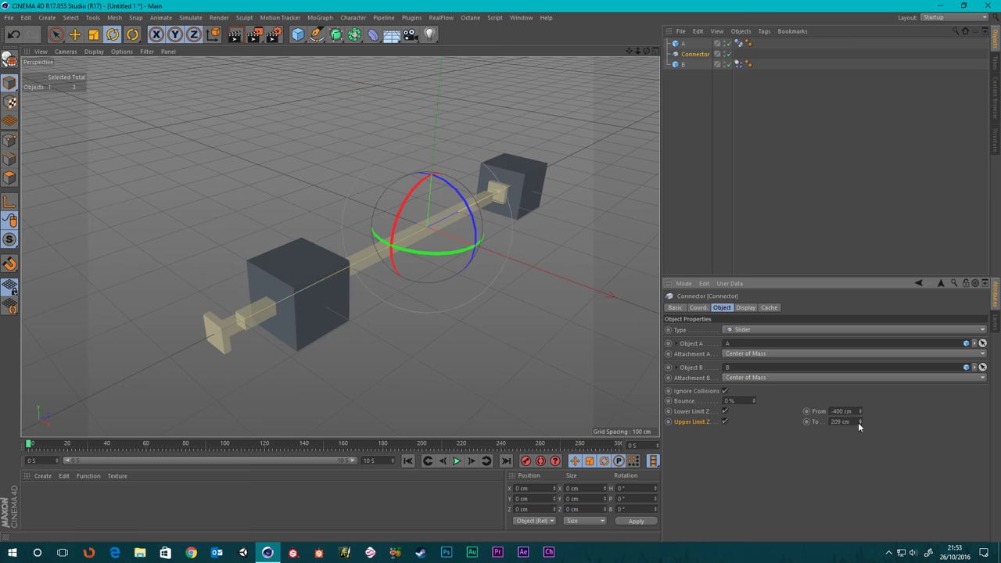
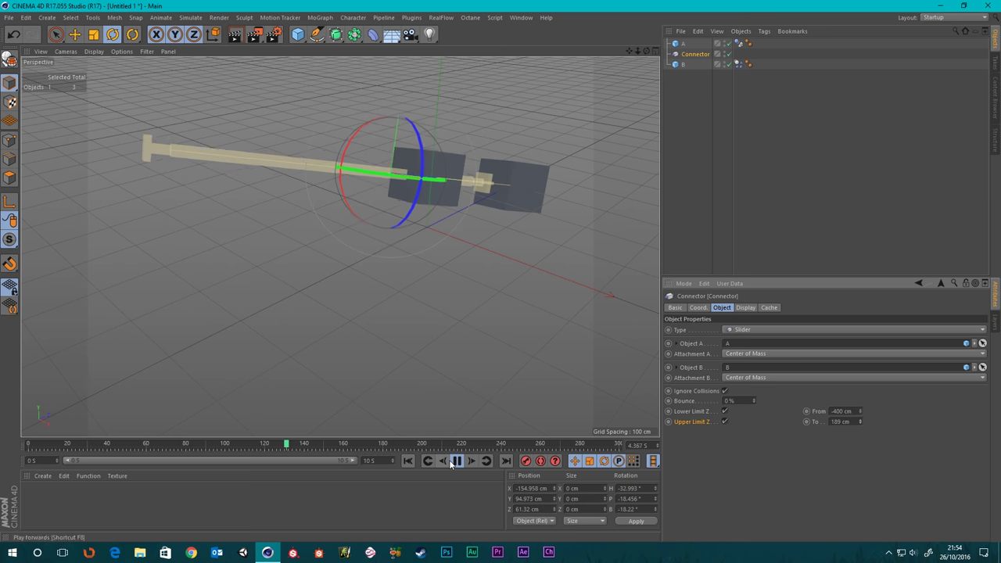
left_click(408, 461)
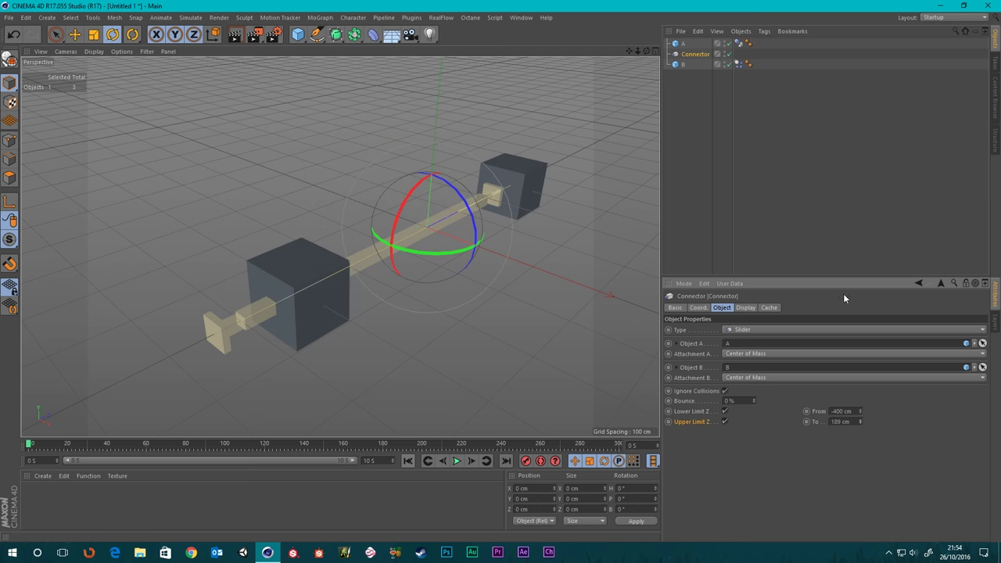
Play the slider simulation, pause it midway to switch to the Move tool, resume playback and rewind to the start
left_click(769, 329)
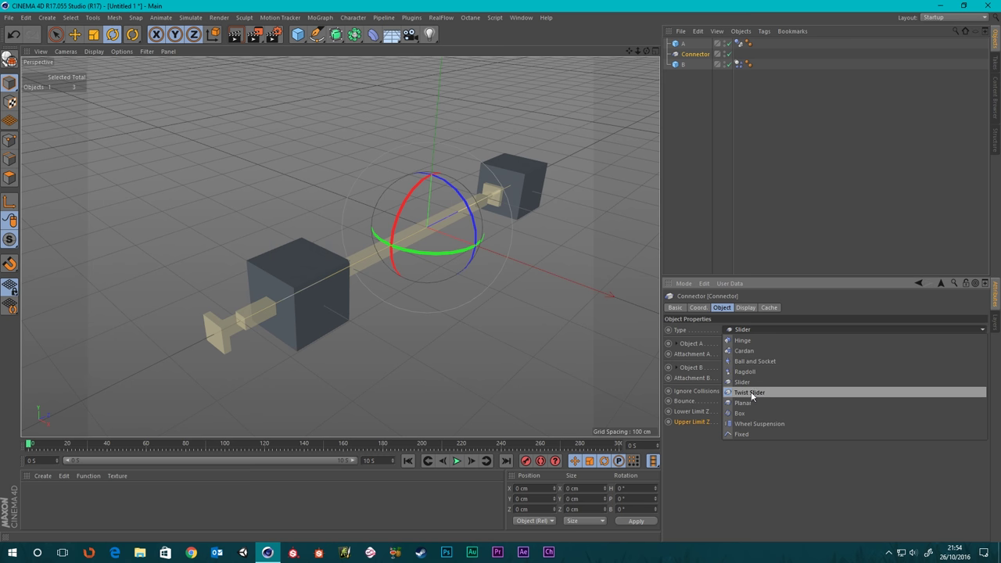
left_click(712, 262)
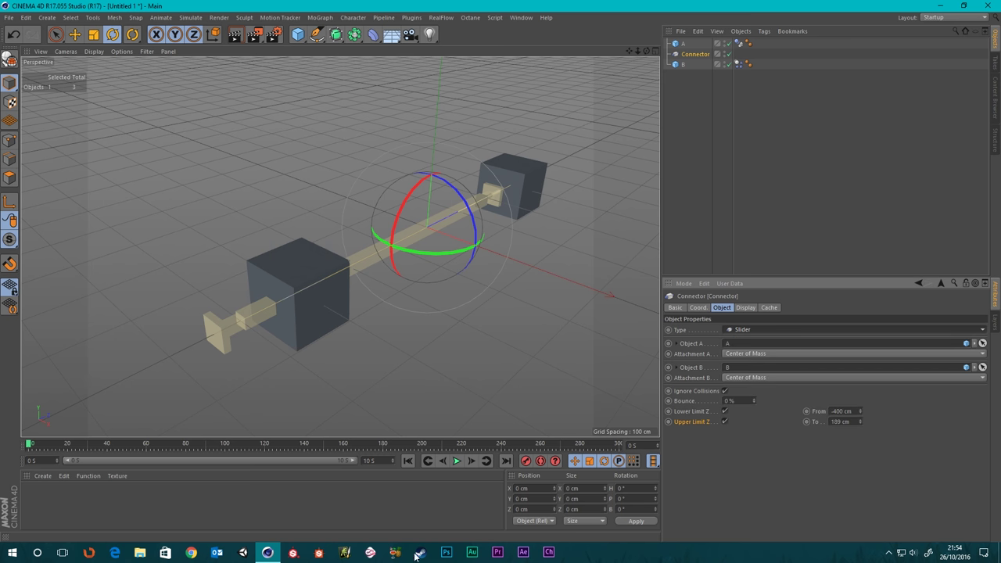
left_click(457, 462)
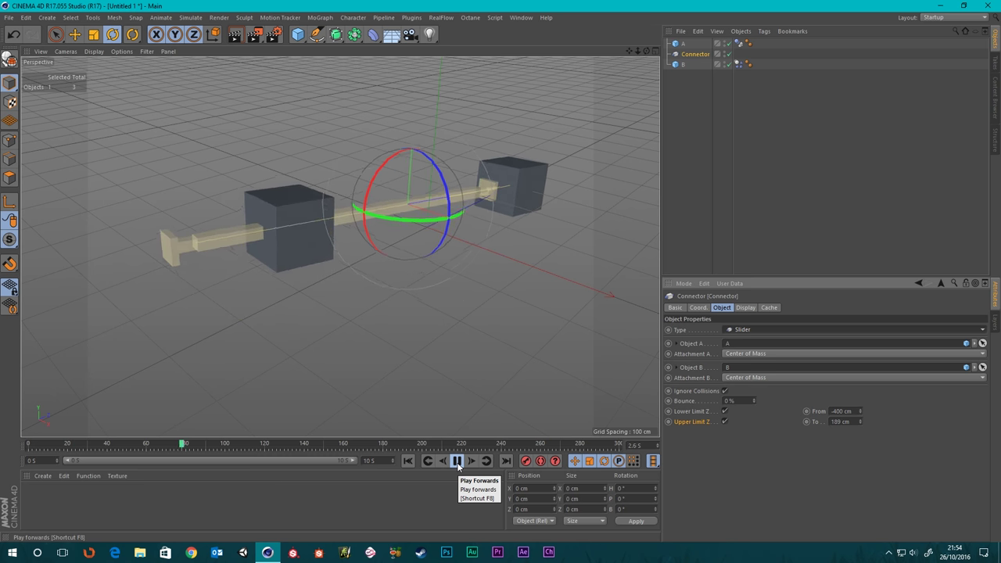
left_click(457, 462)
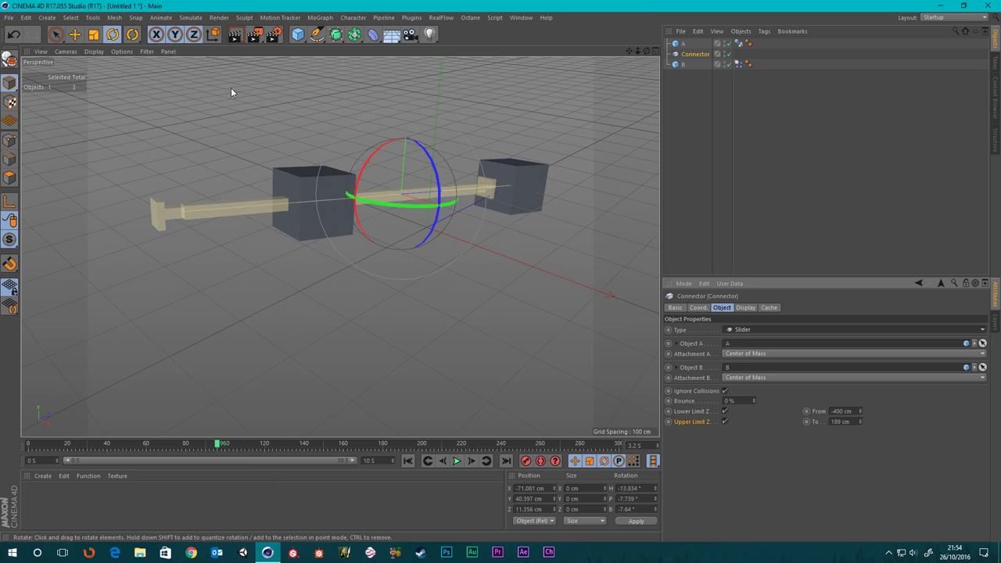
left_click(76, 35)
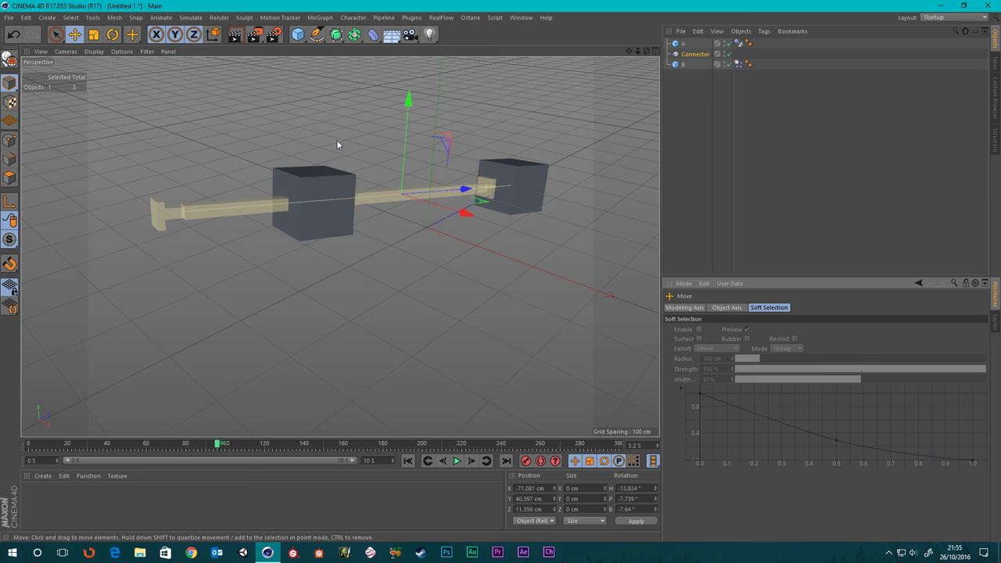
left_click(455, 462)
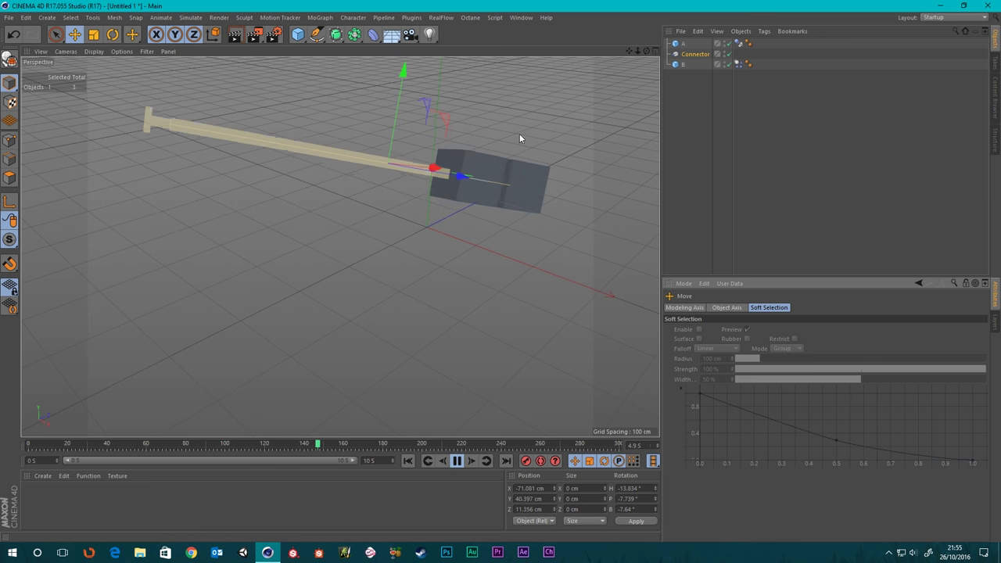
left_click(458, 462)
left_click(406, 461)
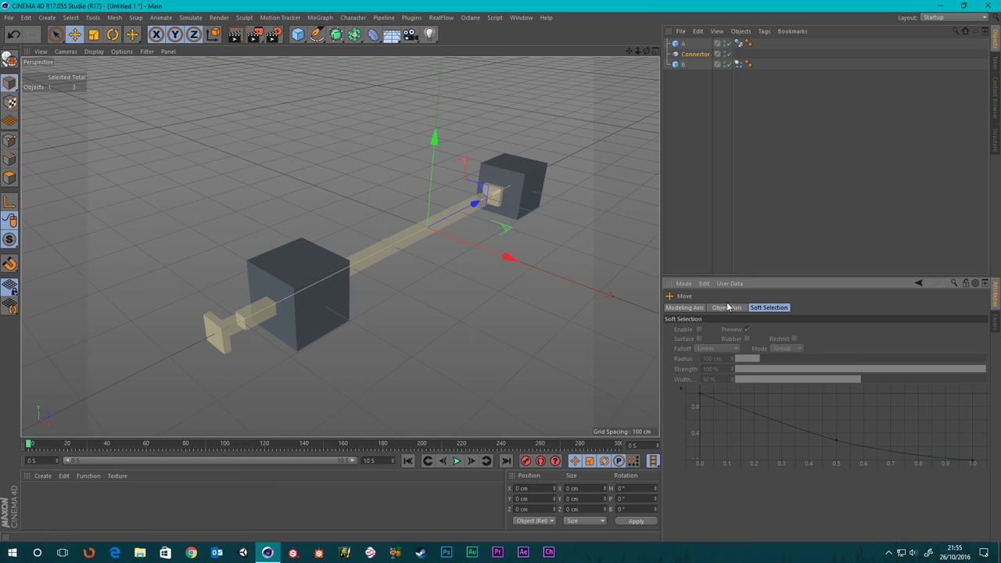
Select the Connector, change its type to Twist Slider, play the simulation and rewind to the start
left_click(695, 54)
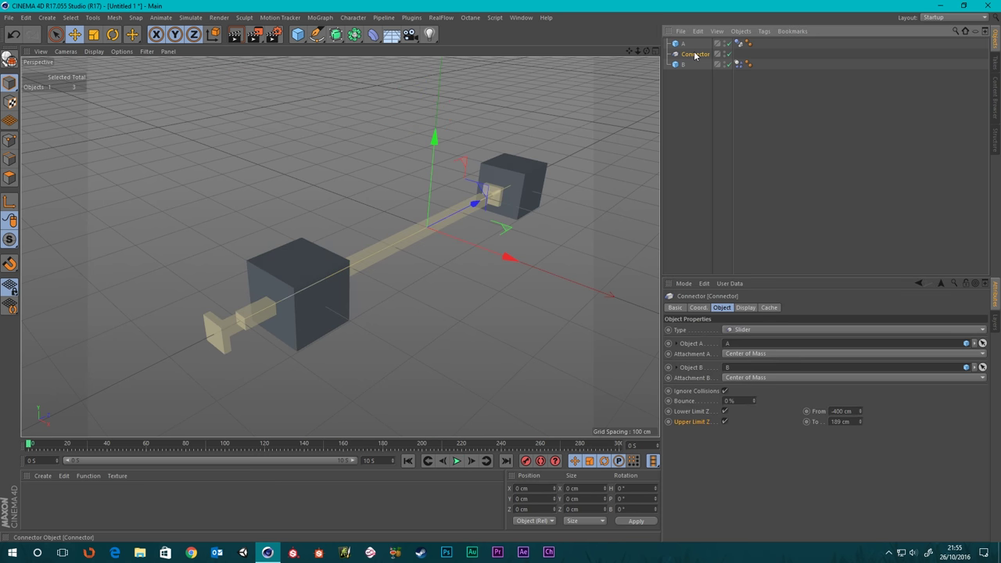
left_click(728, 330)
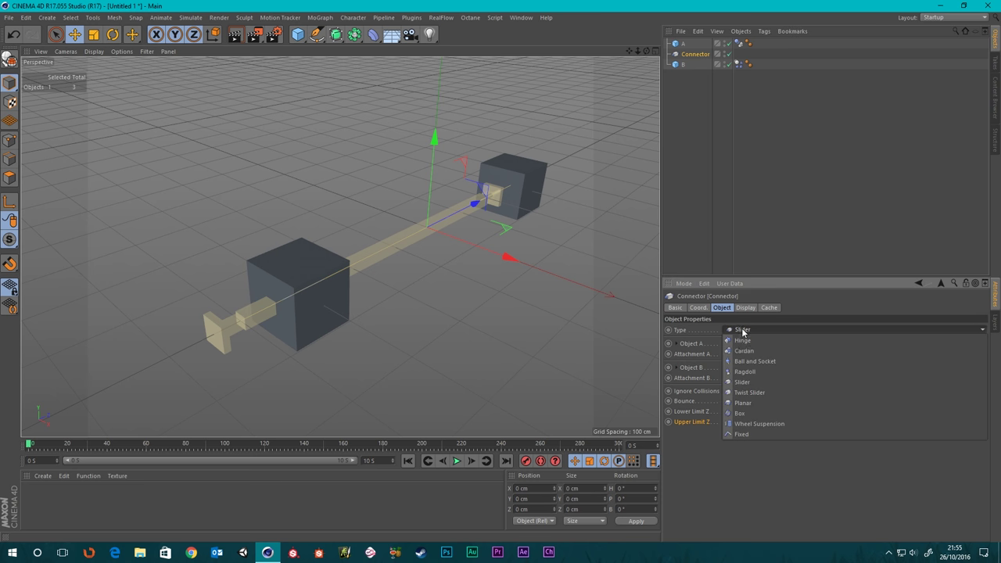
left_click(750, 393)
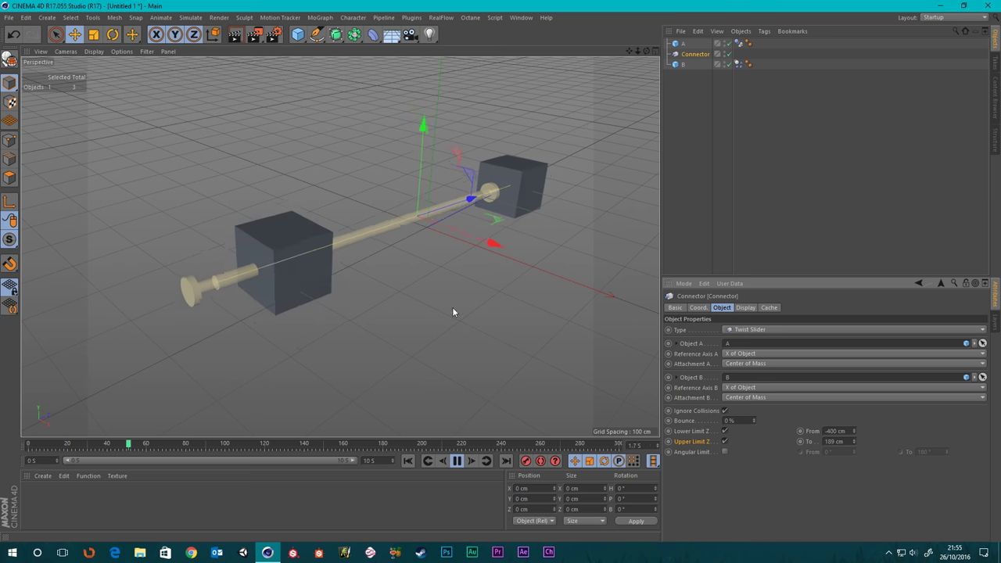
left_click(457, 461)
left_click(407, 461)
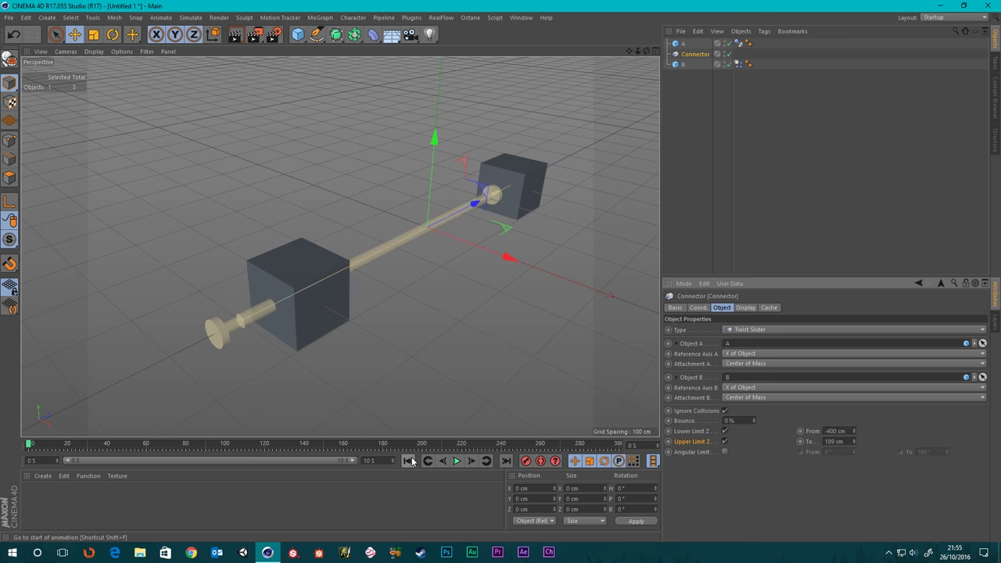
Play the simulation, enable the Twist Slider's Angular Limit and set its range from 80° to 93° during playback
left_click(458, 462)
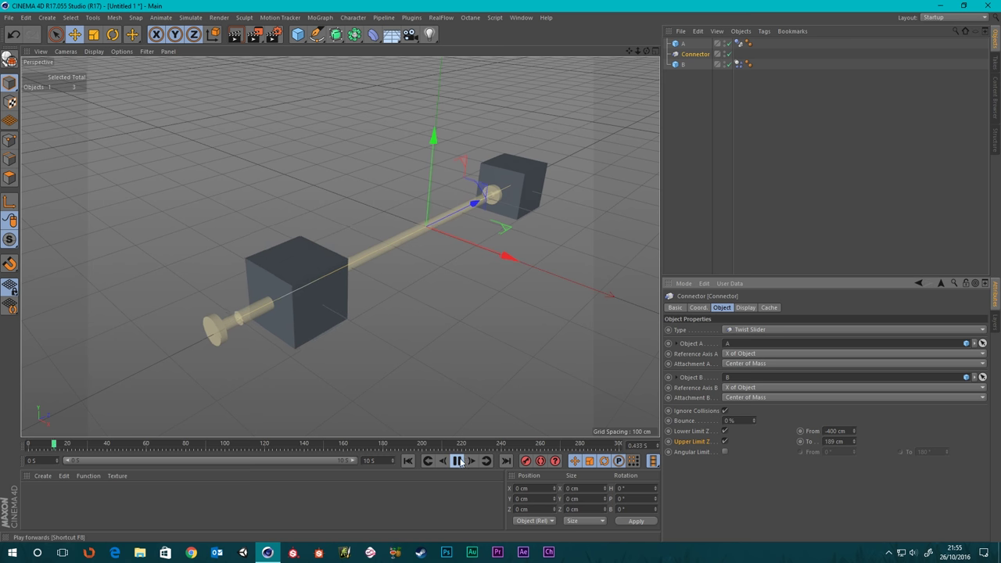
left_click(725, 452)
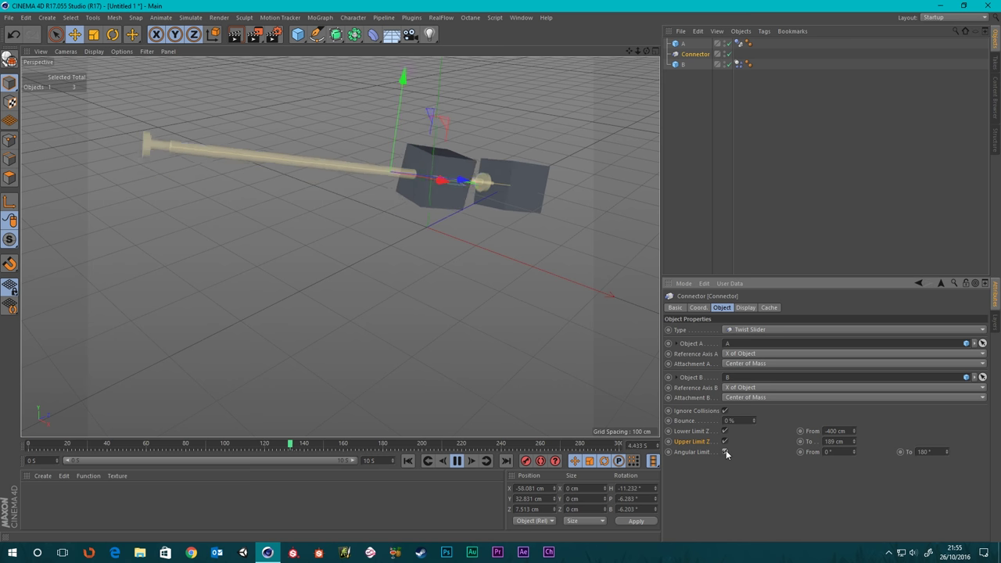
left_click_drag(947, 452, 947, 446)
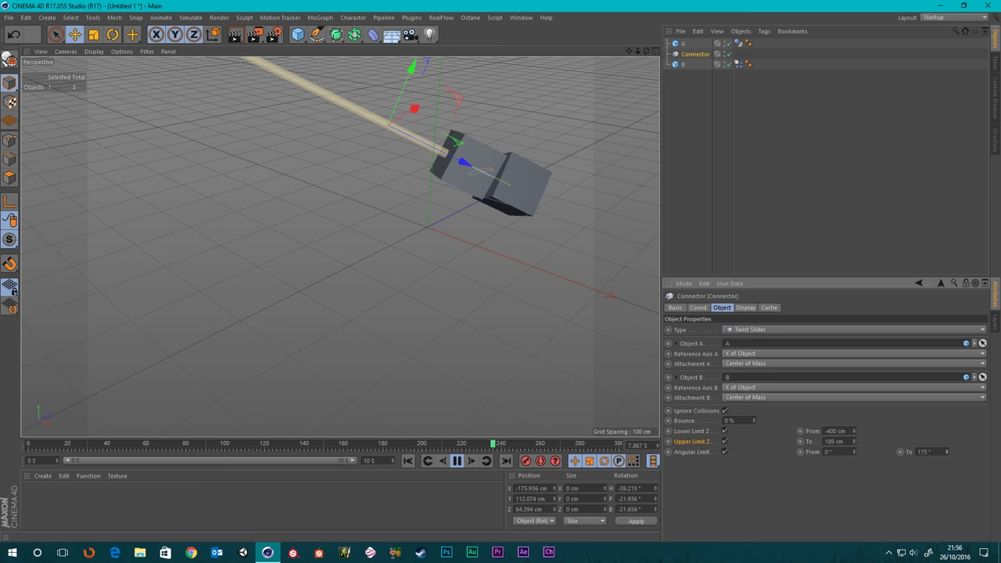
left_click(947, 450)
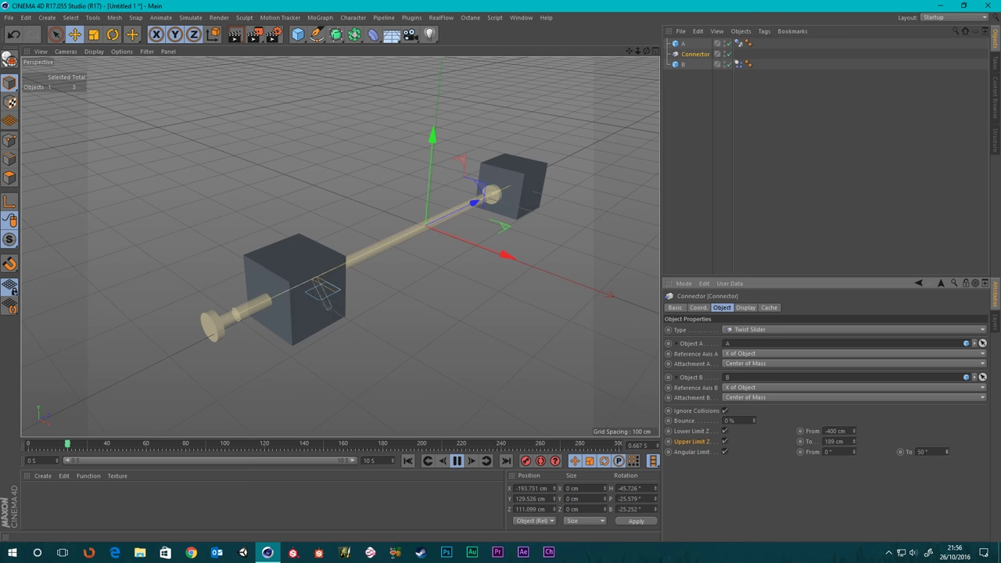
left_click_drag(947, 451, 947, 446)
left_click_drag(855, 452, 855, 445)
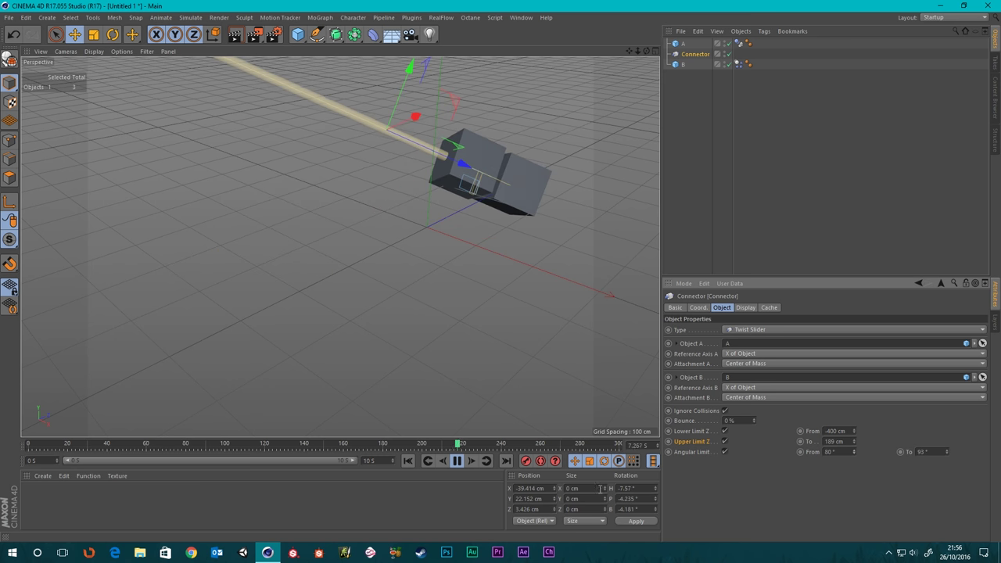
Disable the Twist Slider's Angular Limit, watch cube B rotate freely in playback and rewind to the start
left_click(723, 451)
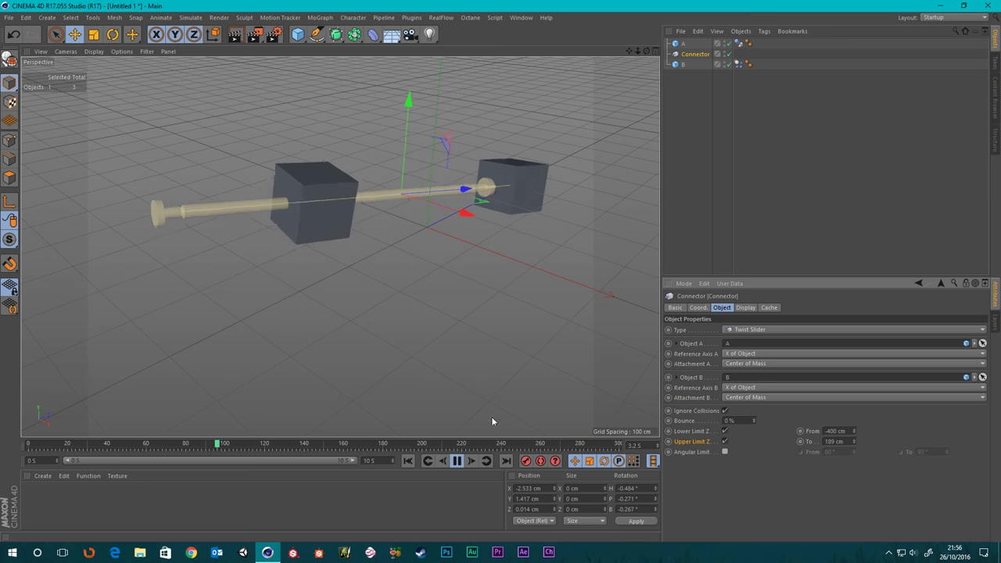
left_click(456, 461)
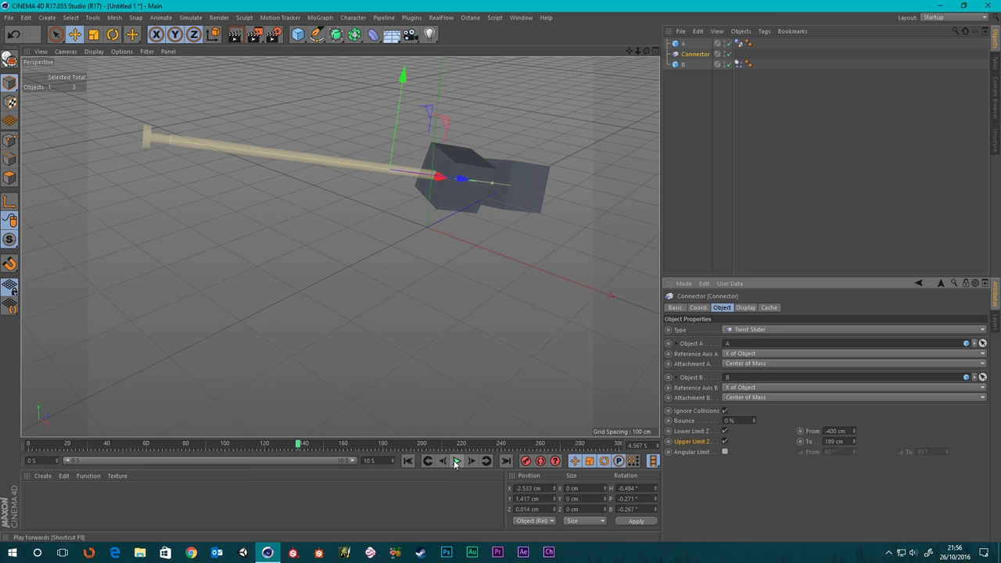
left_click(408, 462)
Change the Connector's type to Slider and turn off Ignore Collisions, Lower Limit Z and Upper Limit Z
left_click(744, 332)
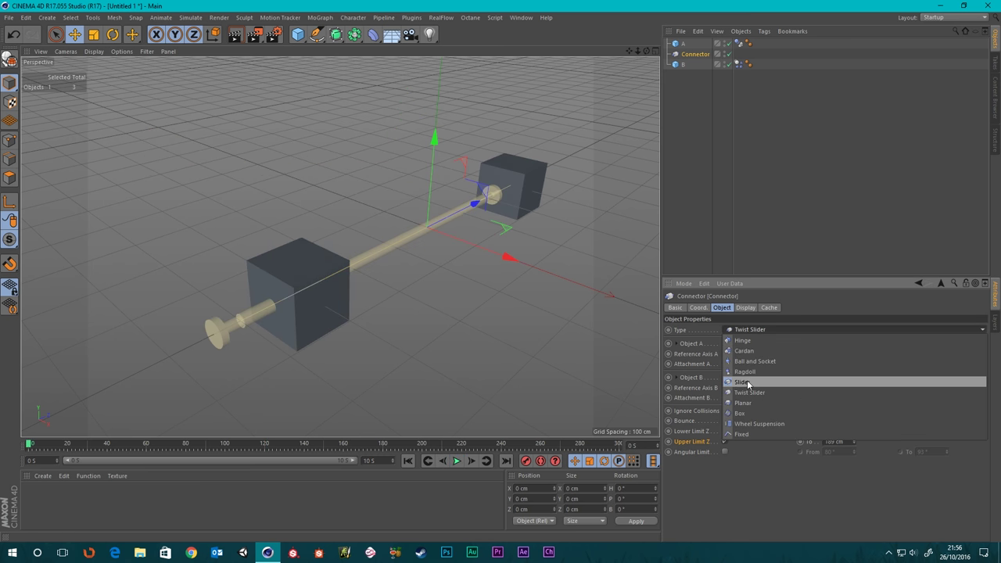
left_click(741, 387)
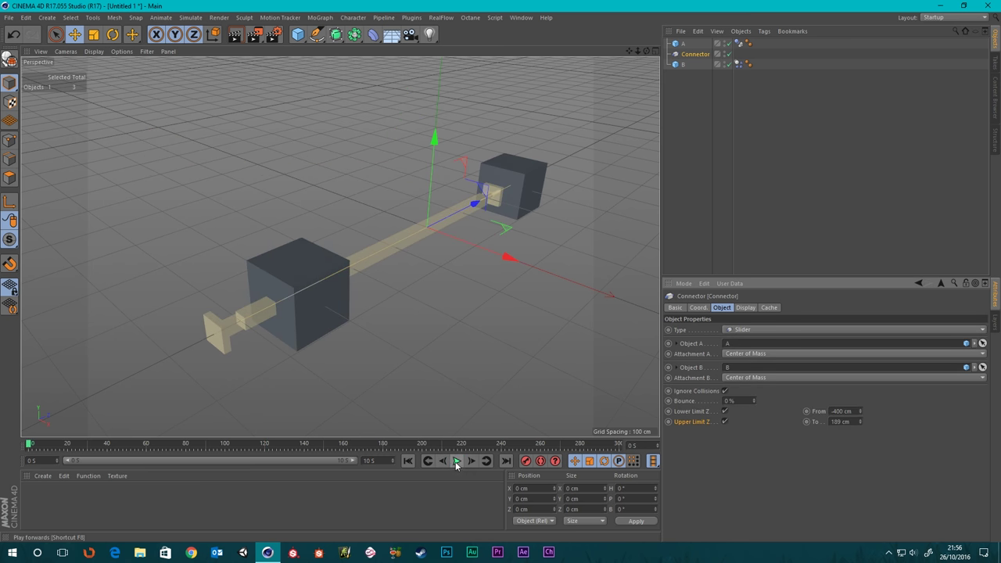
left_click(724, 421)
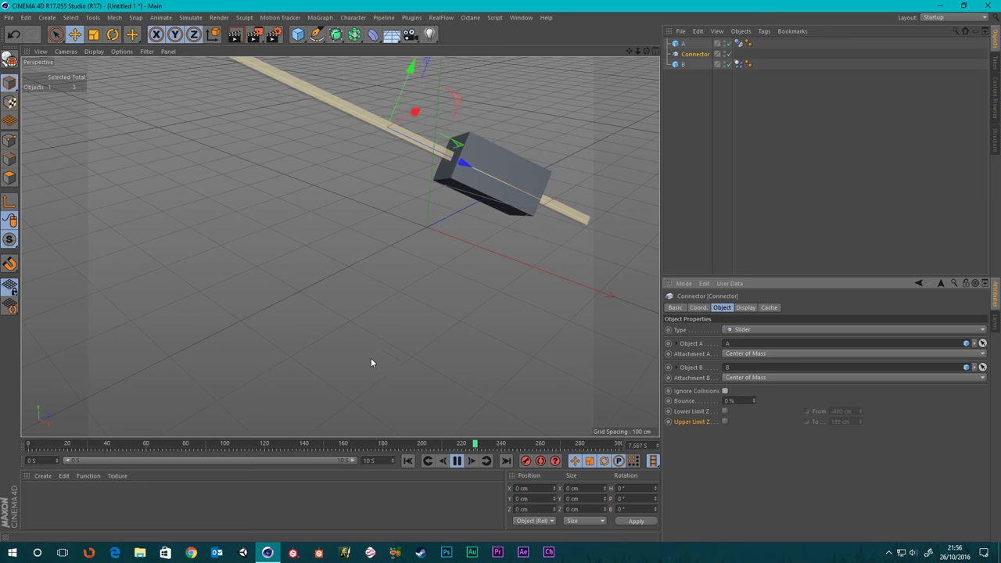
Change the Connector's type to Twist Slider, play the simulation without limits and rewind to the start
left_click(739, 329)
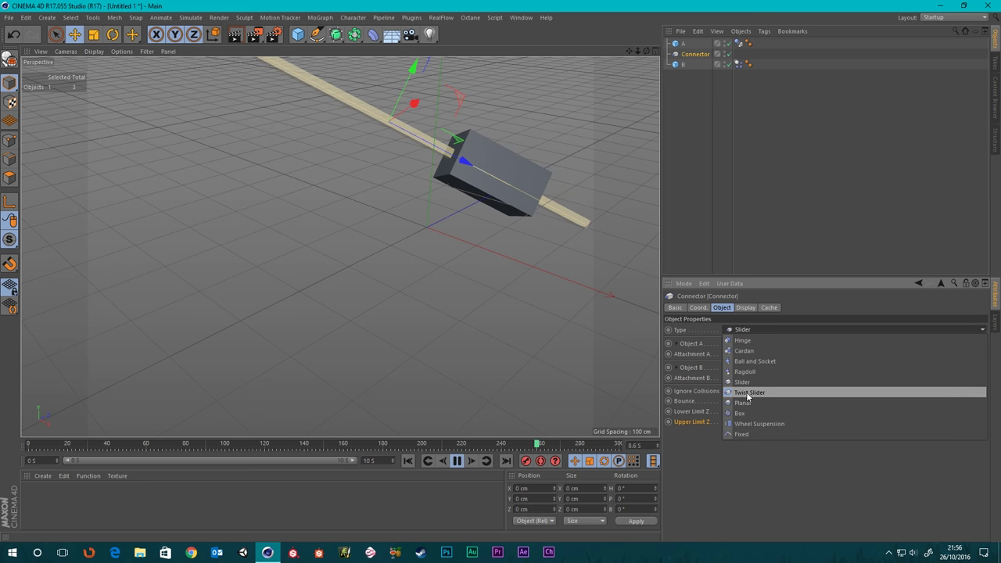
left_click(756, 391)
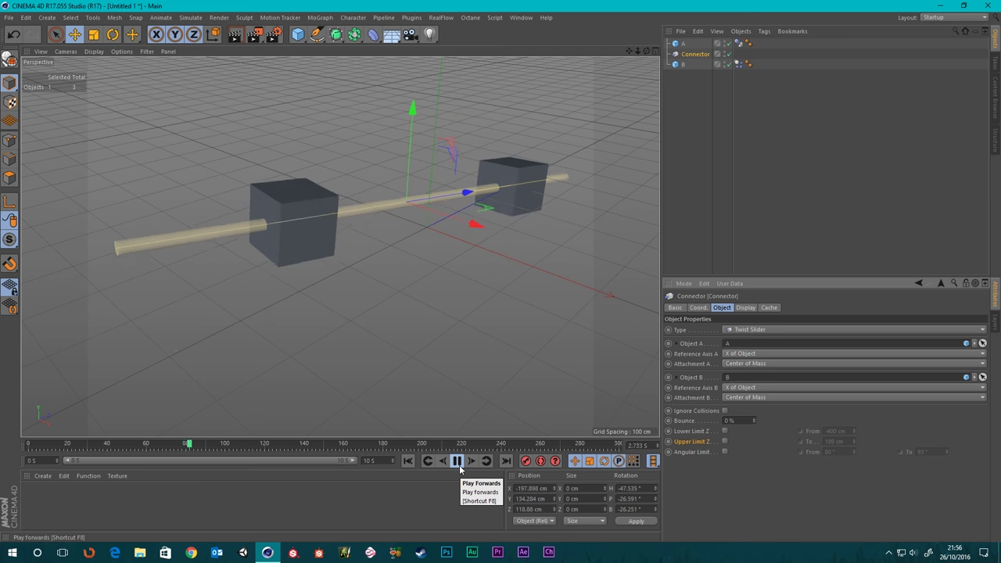
left_click(461, 463)
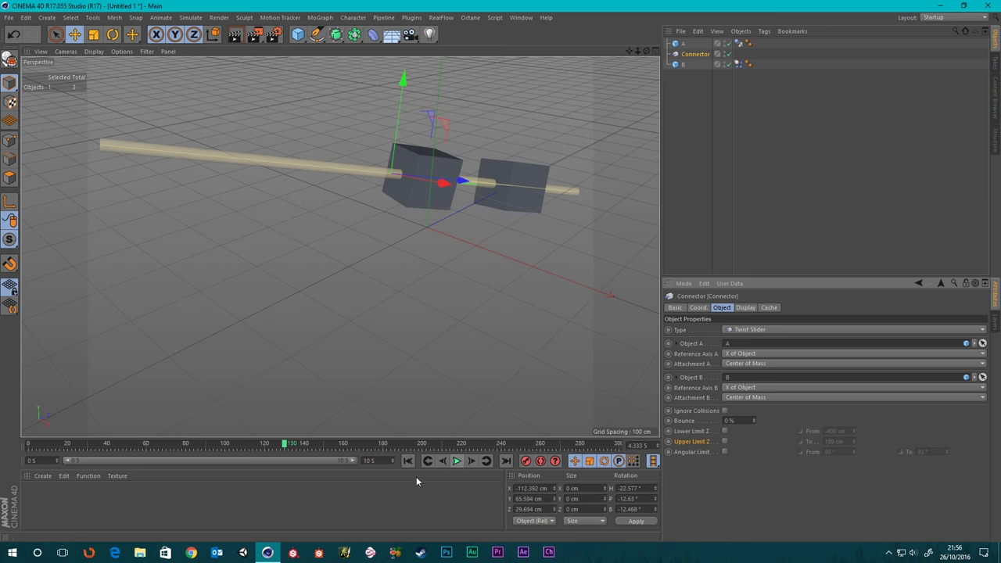
left_click(408, 461)
Change the Connector's type to Planar
left_click(755, 330)
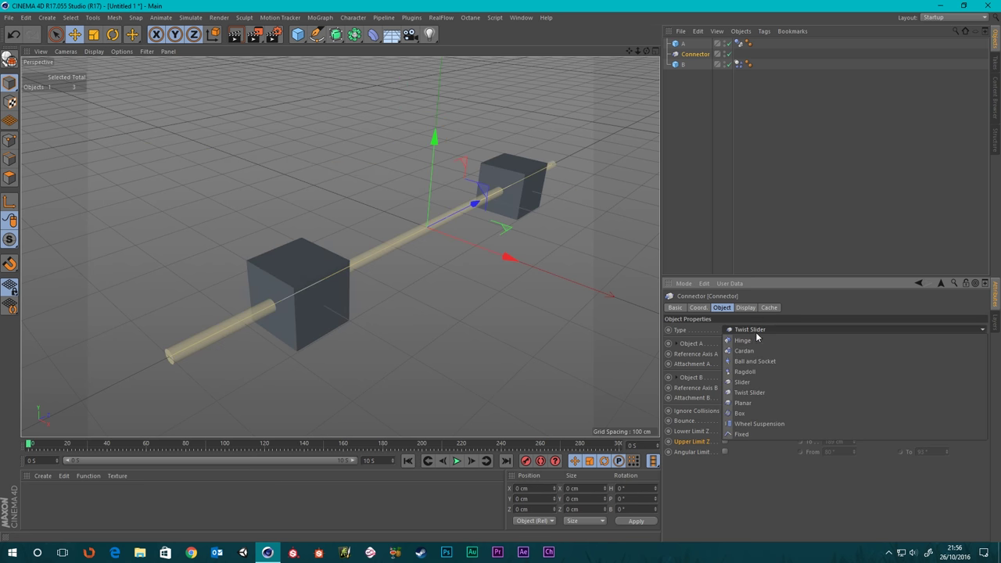
left_click(751, 404)
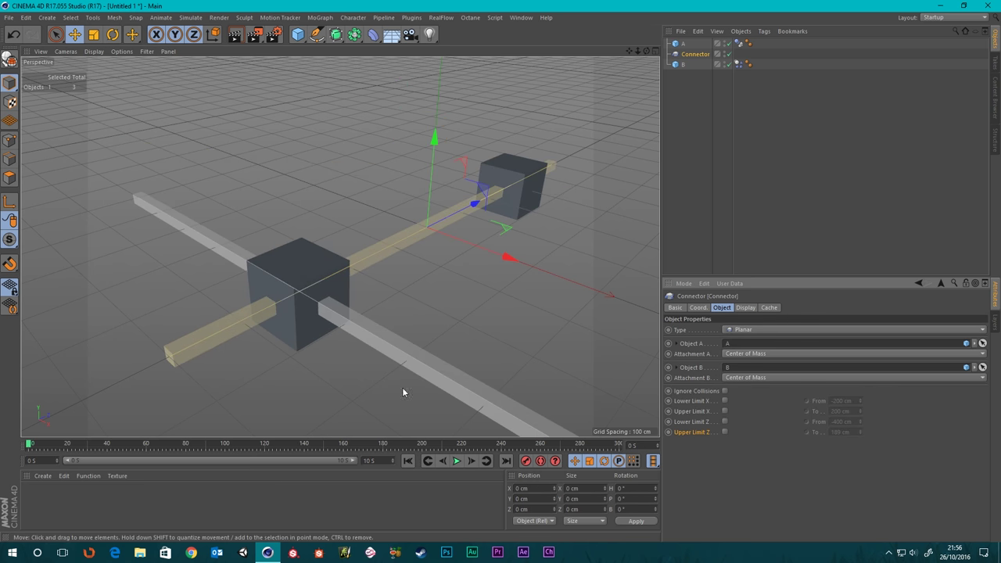
Play the Planar connector simulation without limits to watch how cube B moves, and rewind to the start
scroll(473, 294, "down", 2)
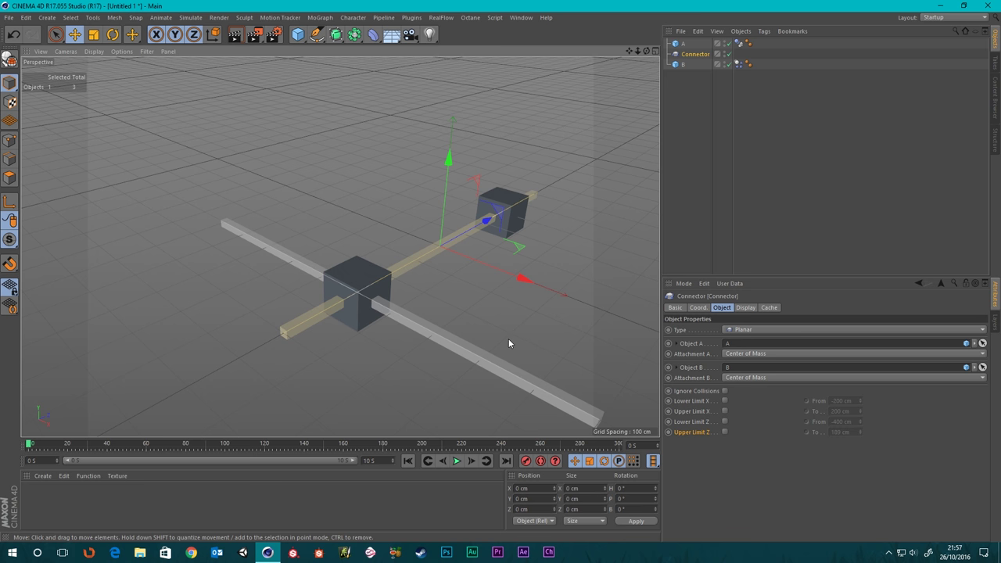
scroll(509, 342, "down", 1)
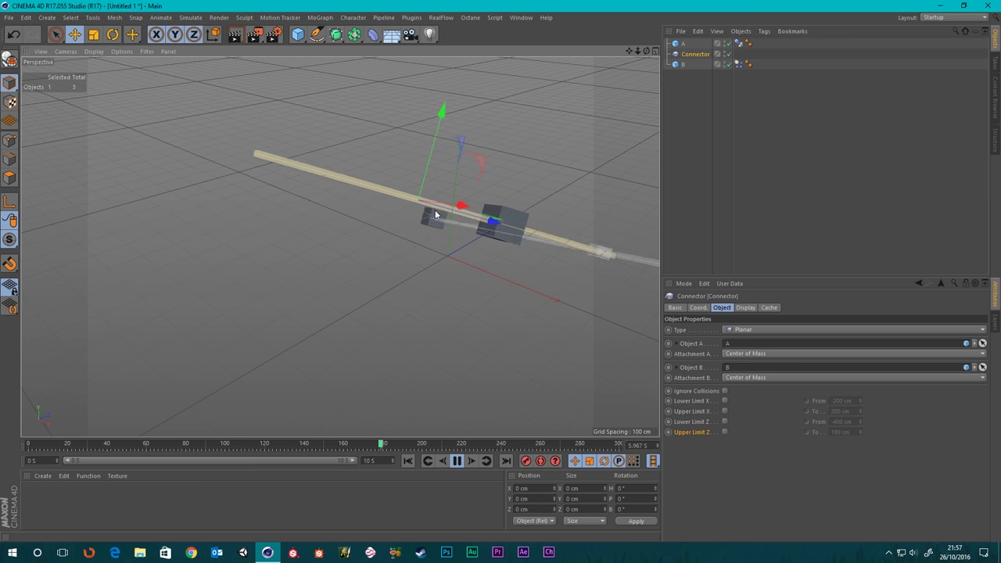
left_click(457, 460)
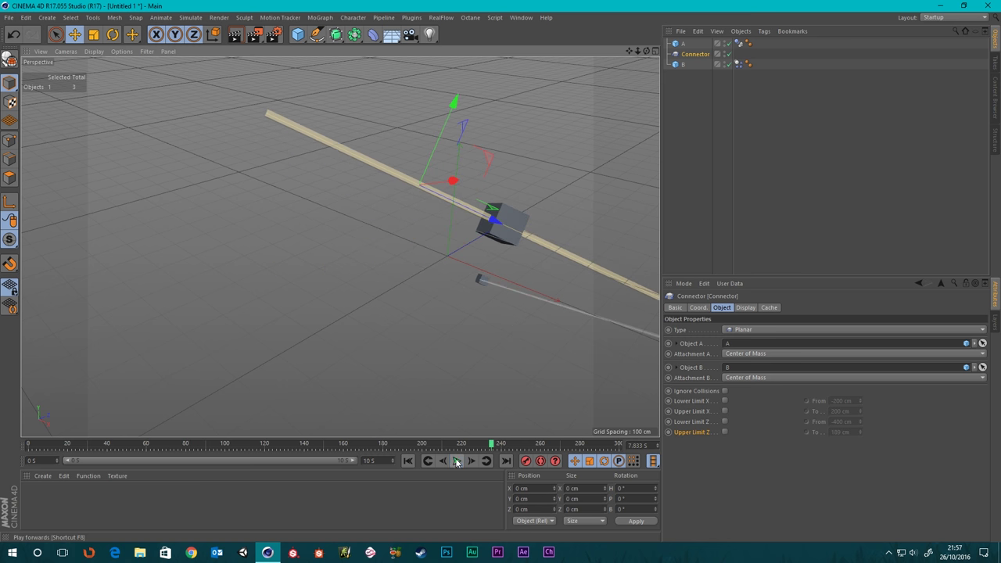
left_click(407, 461)
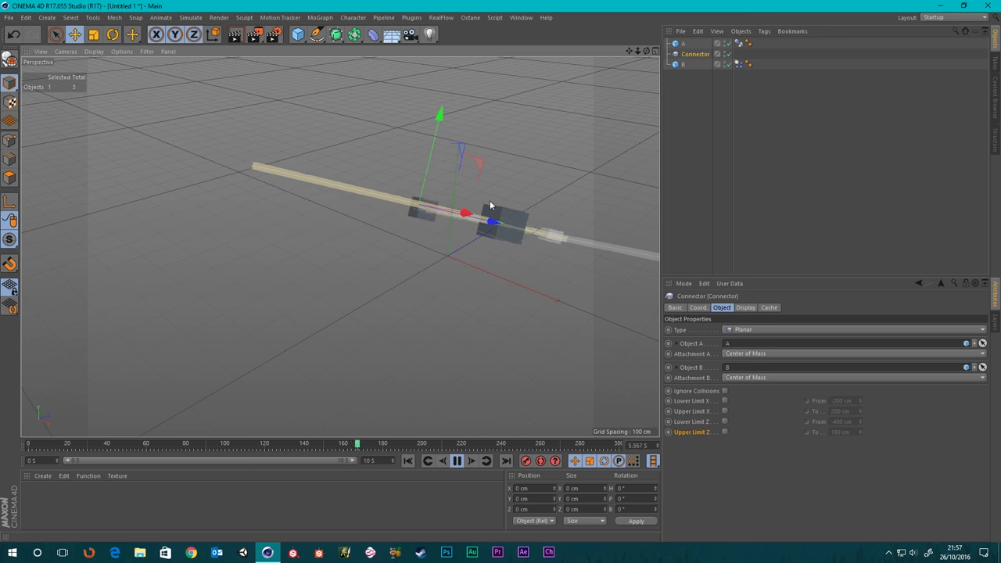
left_click(456, 461)
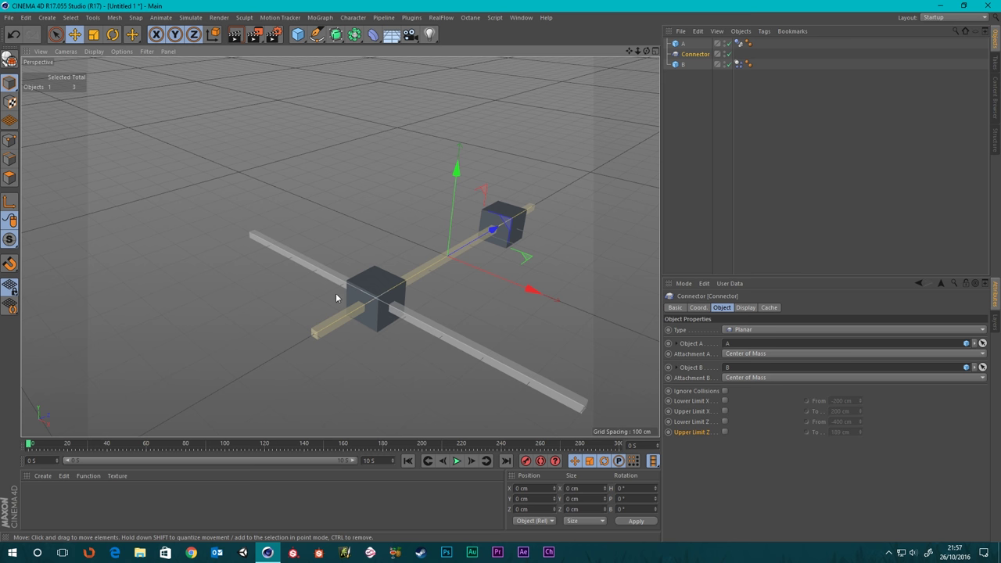
Enable the Planar connector's Lower Limit X and Upper Limit X, play the simulation and rewind to the start
left_click(726, 401)
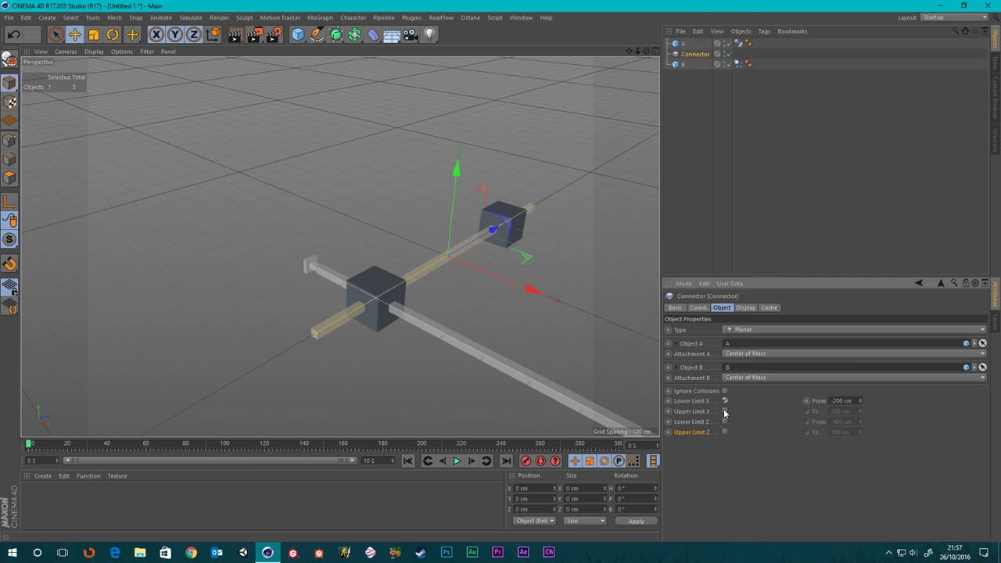
left_click(725, 411)
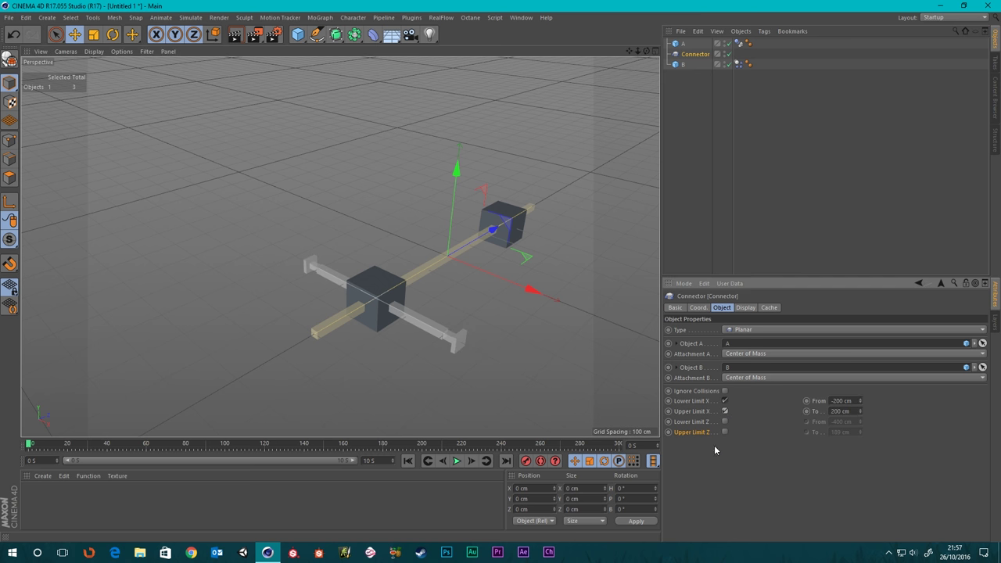
left_click(452, 463)
left_click(407, 463)
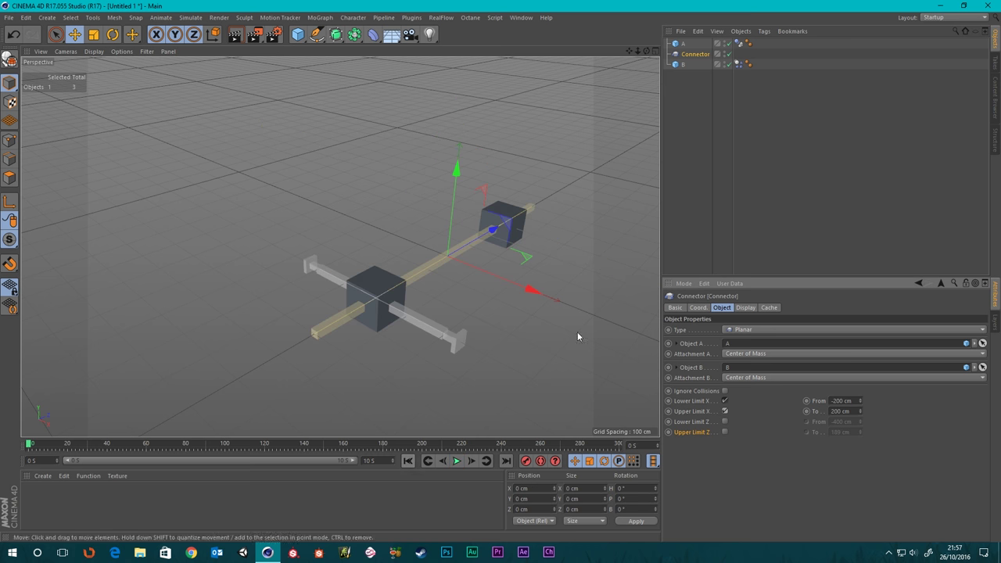
Enable the Planar connector's Lower Limit Z and Upper Limit Z
left_click(726, 421)
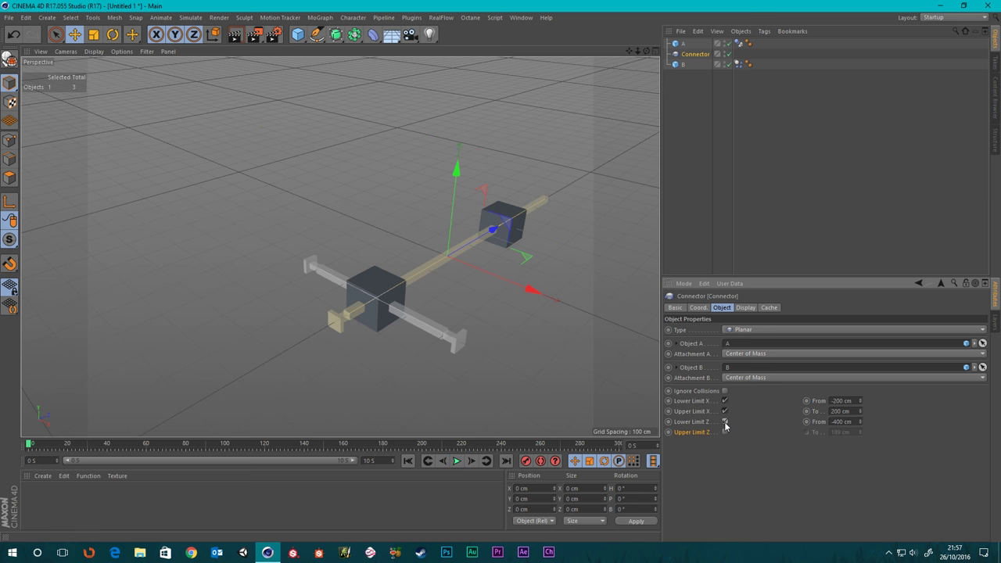
left_click(725, 422)
left_click(725, 422)
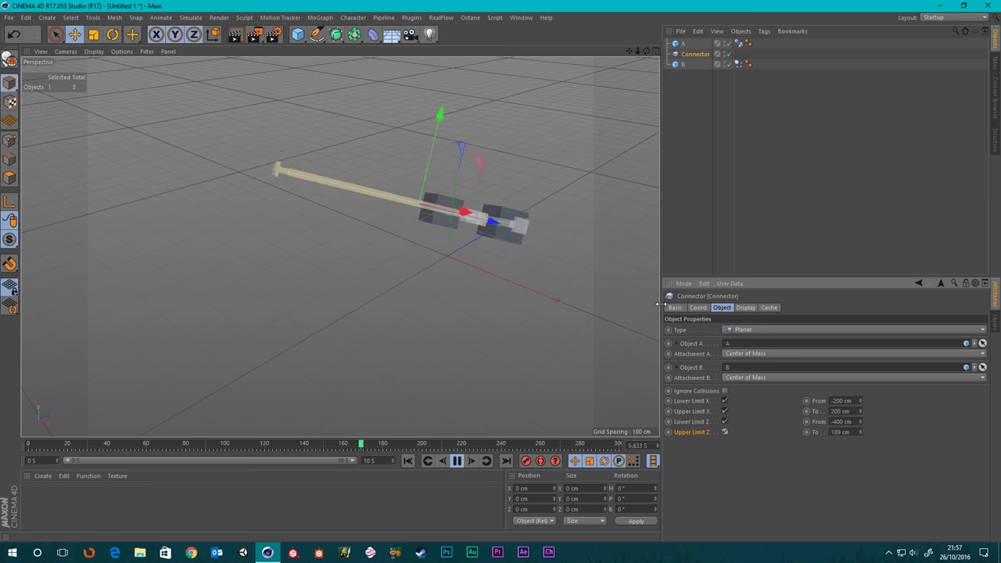
Watch the fully limited Planar simulation from below and closer up, and rewind to the start
left_click_drag(481, 270, 543, 180, "alt")
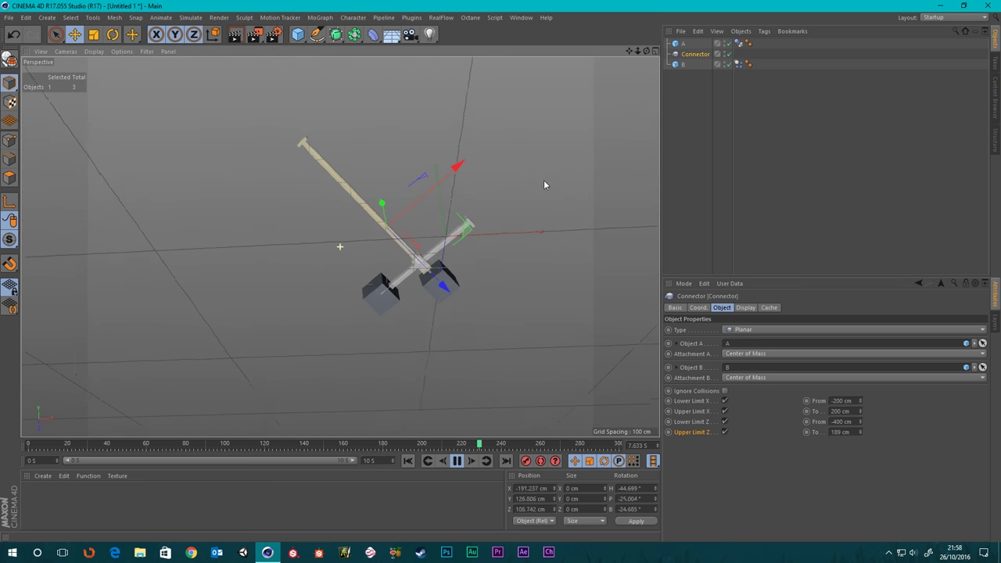
left_click_drag(462, 324, 441, 284, "alt")
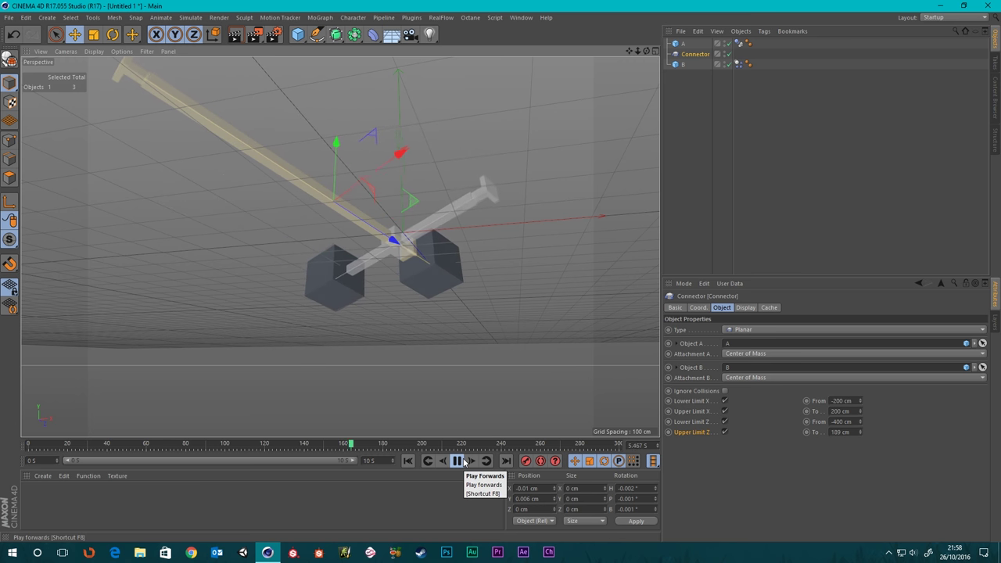
left_click(457, 462)
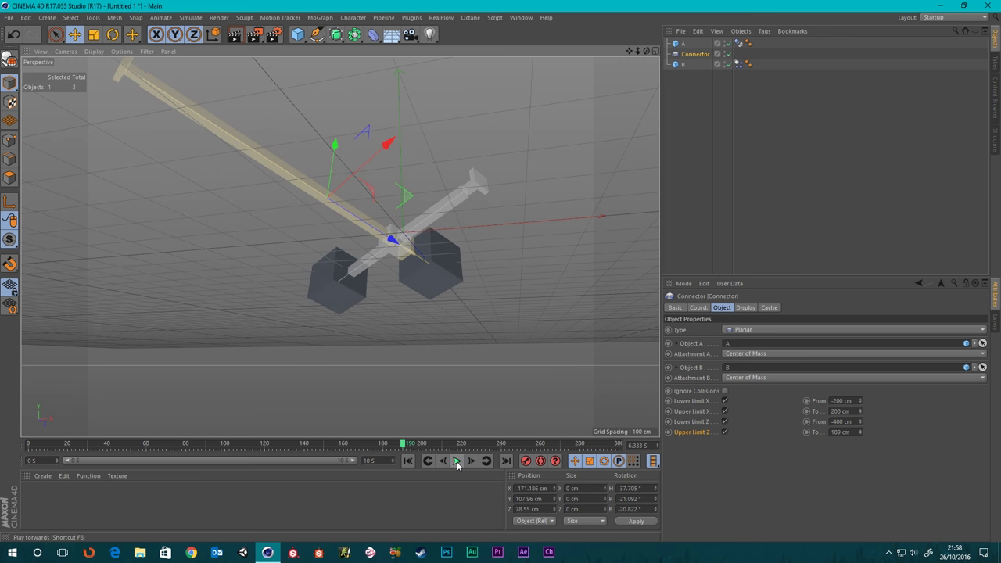
left_click(408, 463)
Change the Connector's type to Box
mouse_move(458, 322)
left_mouse_down("alt")
mouse_move(496, 291)
mouse_move(461, 355)
mouse_move(462, 337)
left_mouse_up("alt")
middle_click_drag(462, 342, 498, 298, "alt")
left_click(758, 329)
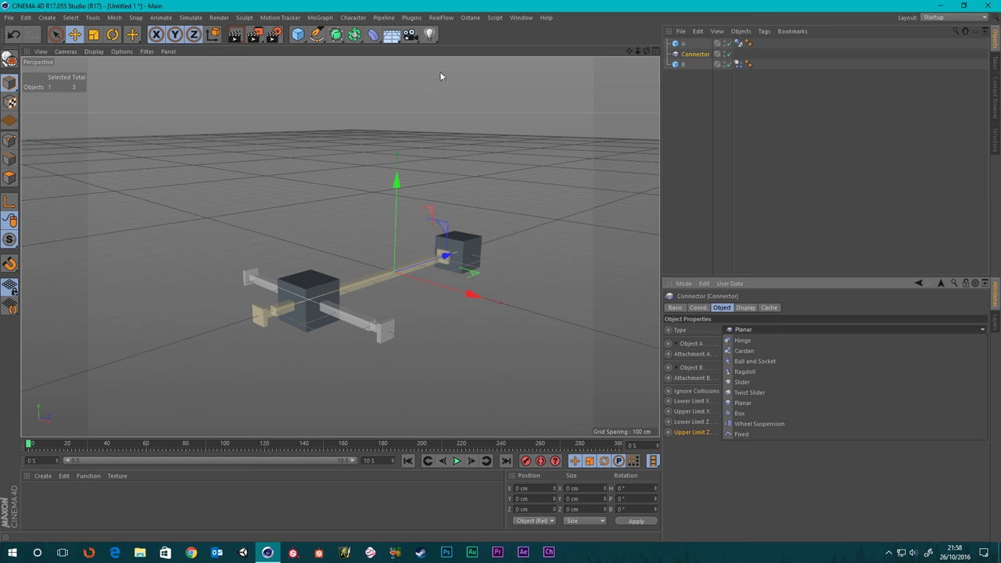
left_click(482, 166)
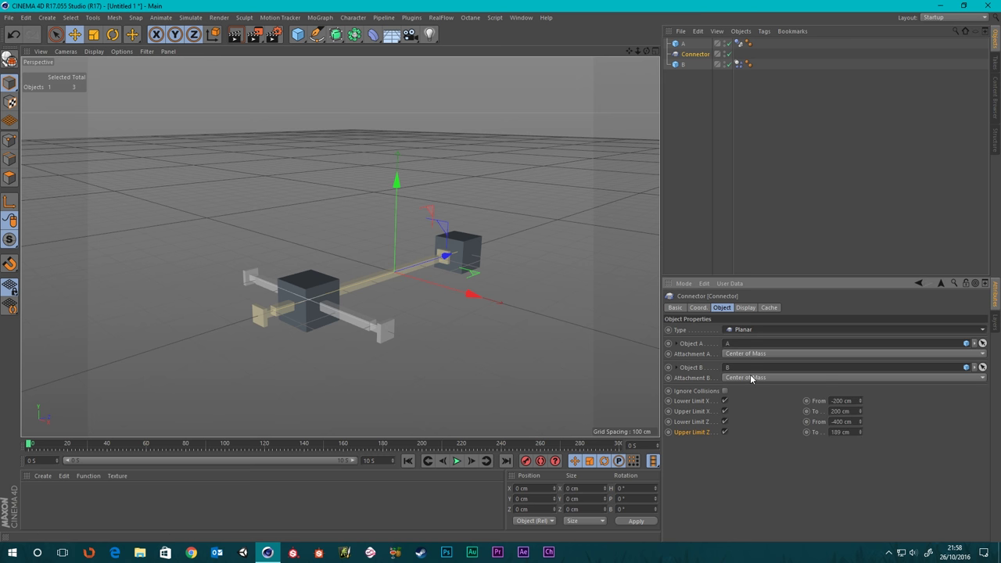
left_click(748, 329)
left_click(743, 419)
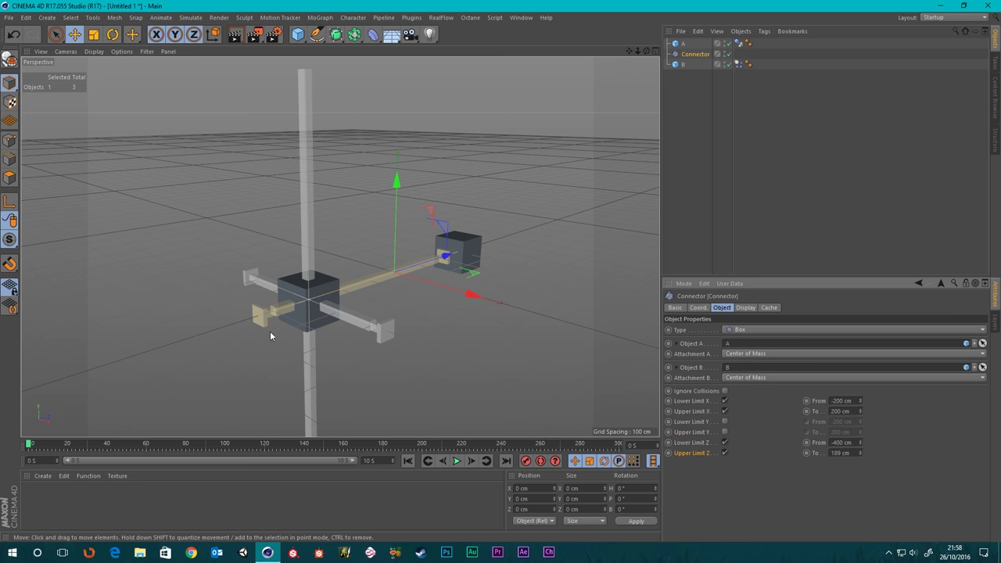
Play the Box connector simulation with the Y axis unlimited and rewind to the start
scroll(277, 345, "down", 3)
middle_click_drag(270, 332, 395, 252, "alt")
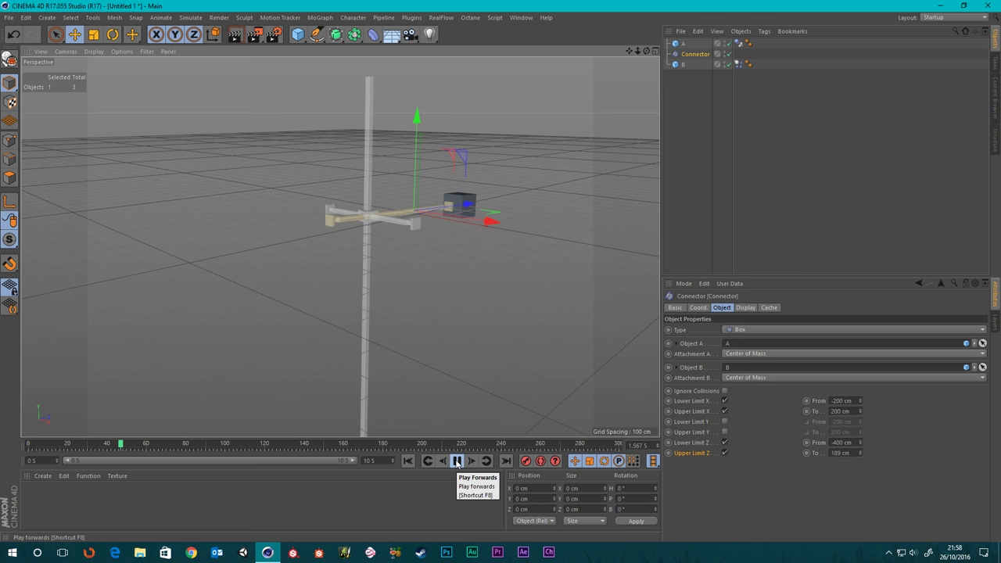
left_click(458, 462)
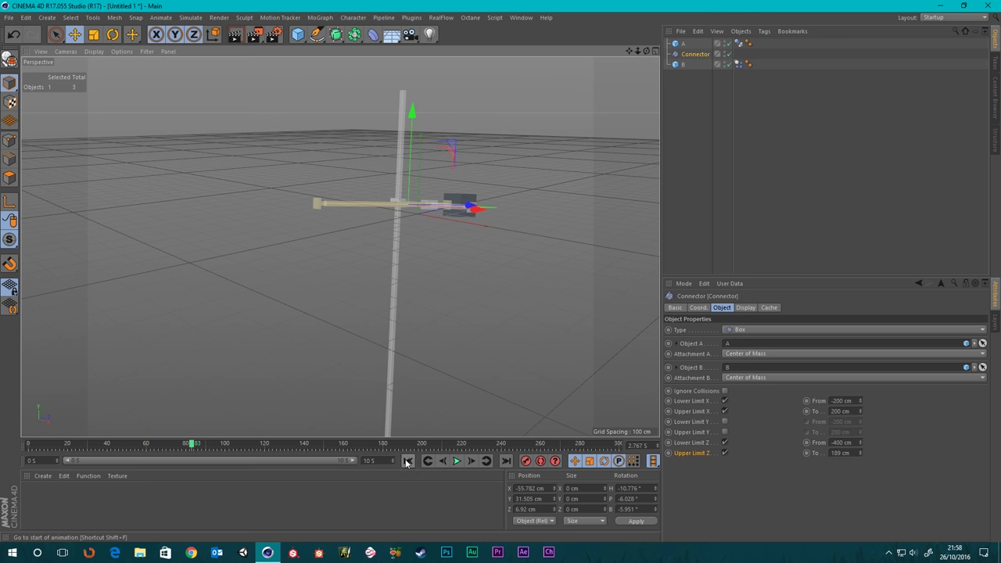
left_click(407, 461)
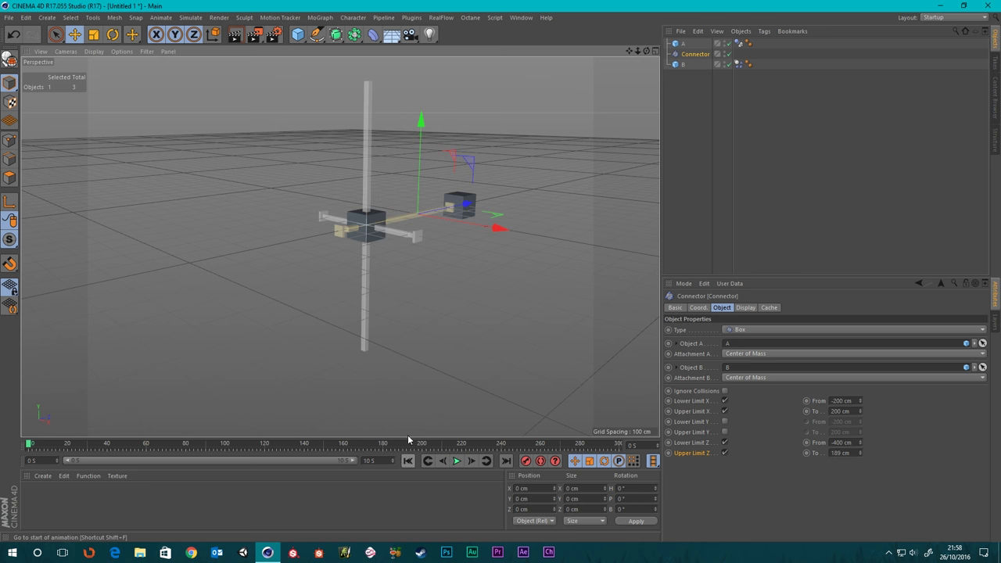
Enable the Box connector's Lower Limit Y and Upper Limit Y
left_click(725, 421)
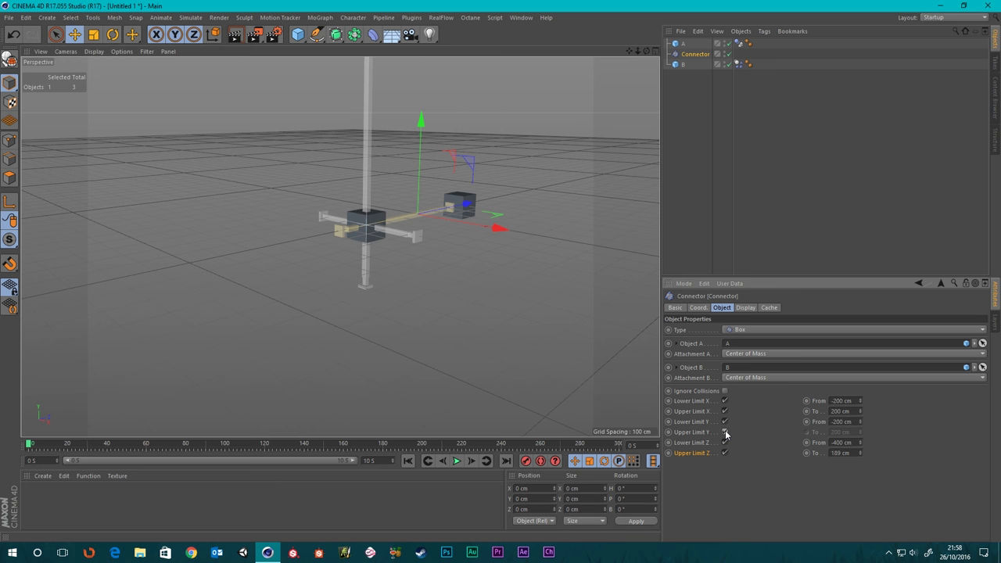
left_click(725, 432)
scroll(342, 193, "up", 5)
mouse_move(402, 280)
left_mouse_down("alt")
mouse_move(465, 276)
mouse_move(411, 268)
mouse_move(418, 232)
mouse_move(405, 209)
mouse_move(411, 280)
mouse_move(403, 262)
left_mouse_up("alt")
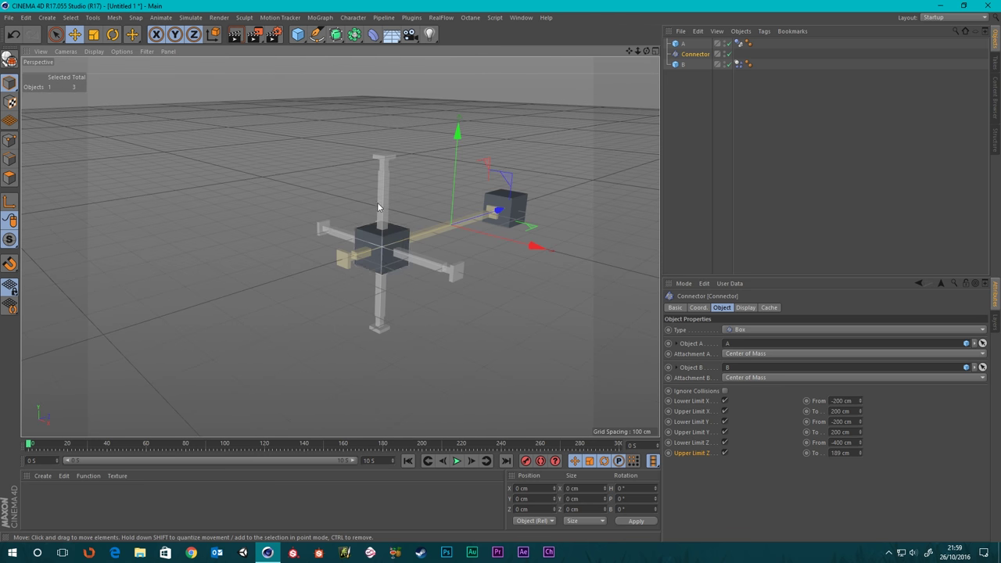
Hide the grid in the perspective view to see the Box connector more clearly
left_click(146, 51)
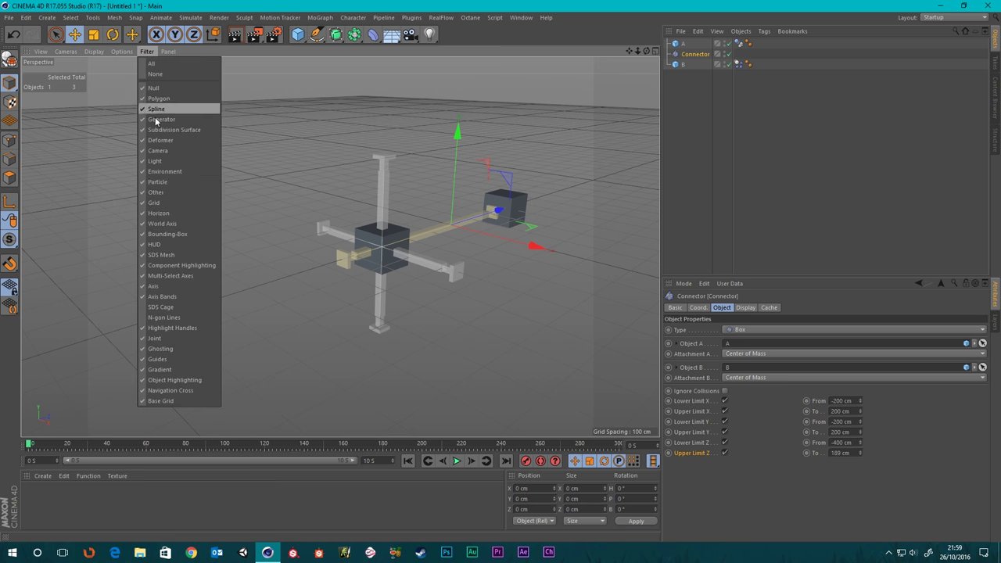
left_click(159, 205)
scroll(434, 250, "up", 3)
scroll(382, 250, "up", 3)
scroll(383, 240, "up", 1)
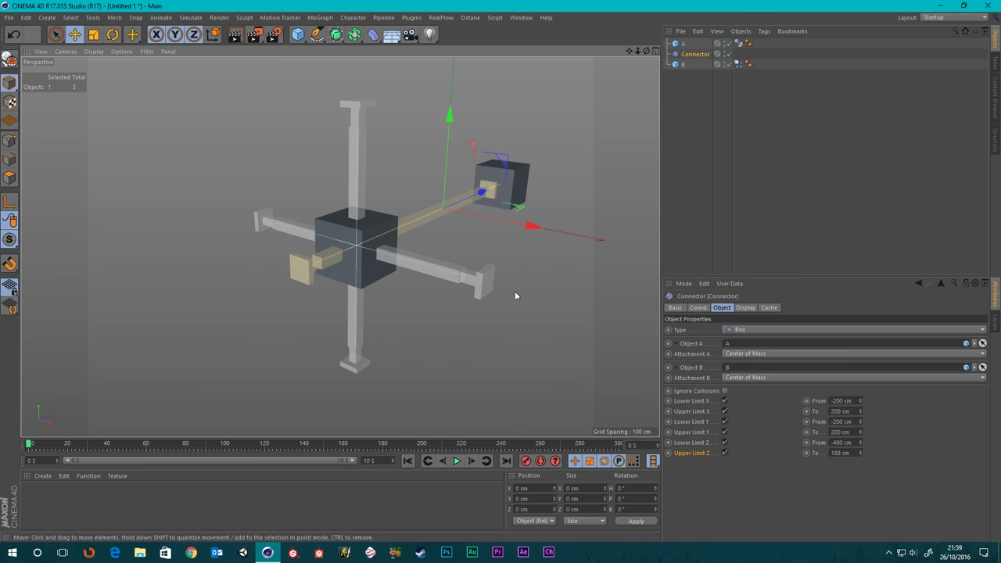
Play the Box connector simulation with all three axes limited and rewind to the start
left_click(459, 461)
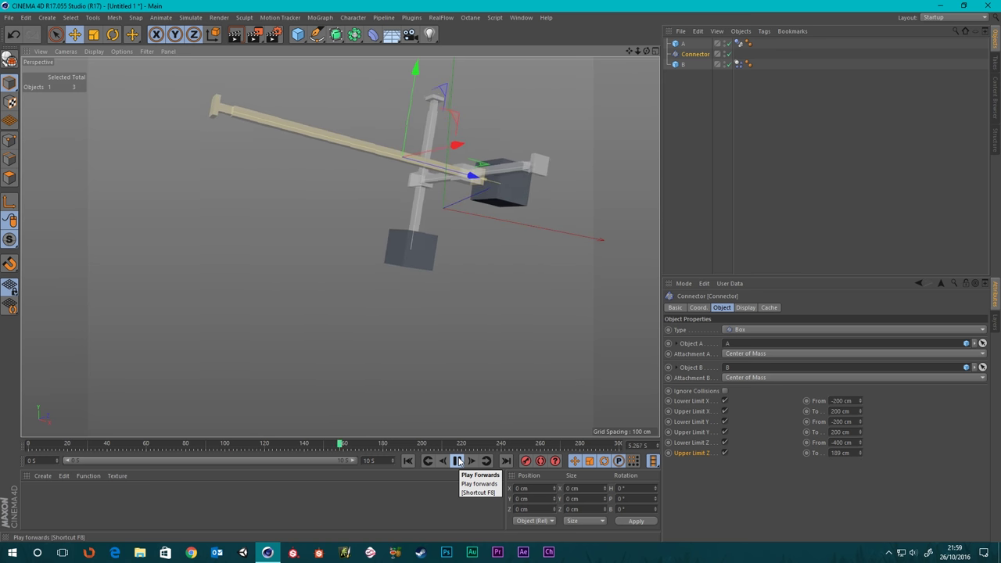
left_click(459, 461)
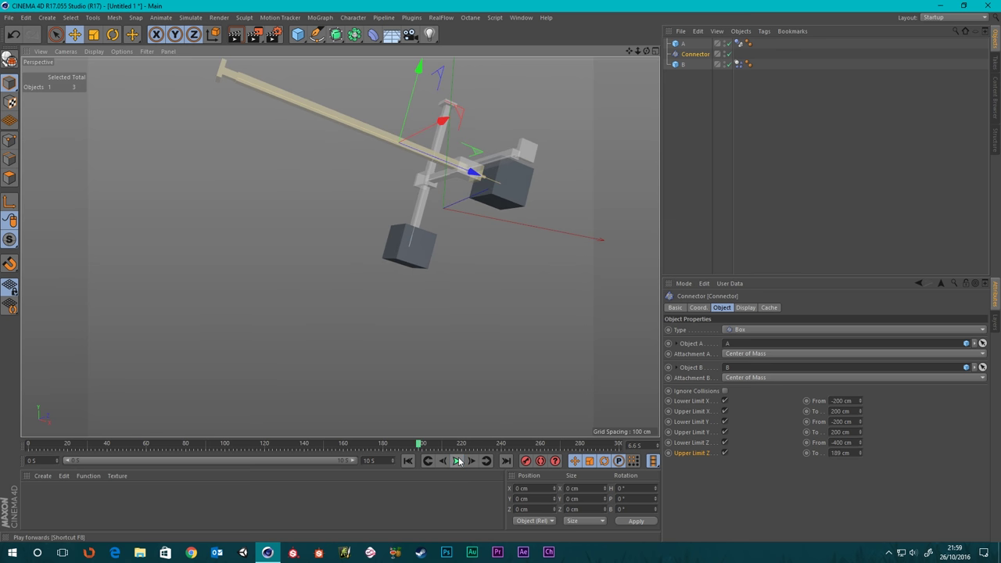
left_click(407, 462)
Delete cube A, the Connector and cube B to empty the scene
scroll(397, 304, "down", 5)
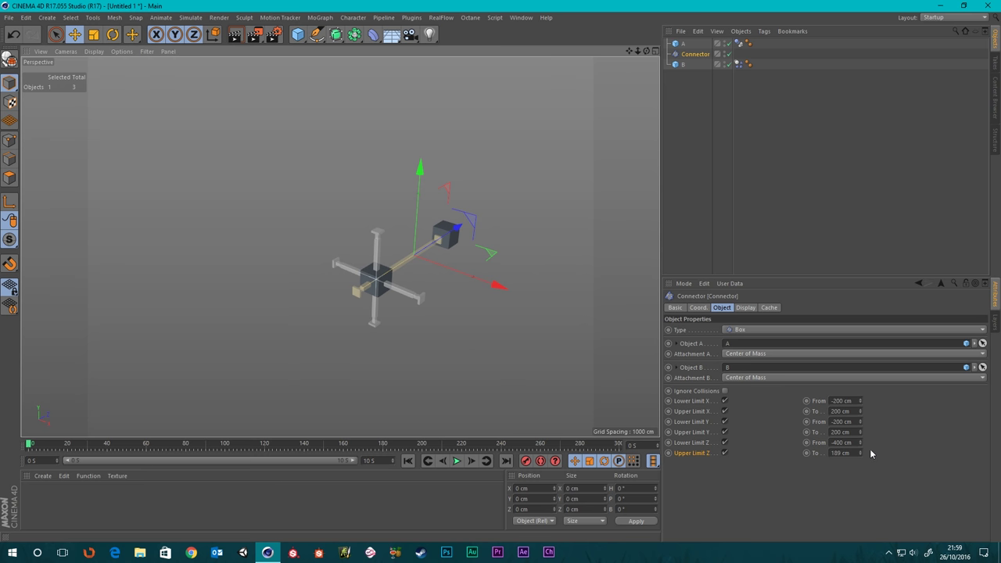
left_click(701, 96)
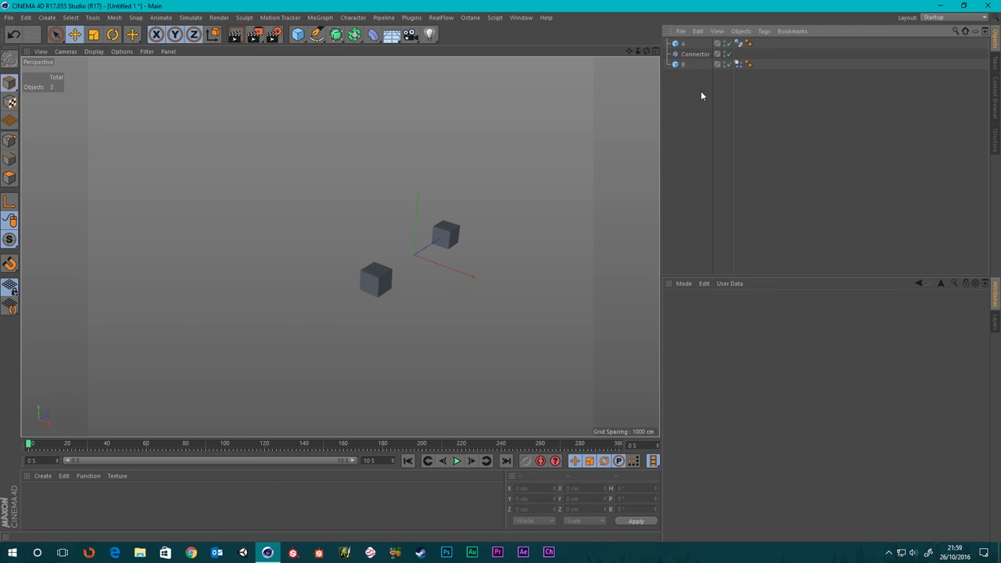
left_click_drag(677, 39, 679, 45)
key("Delete")
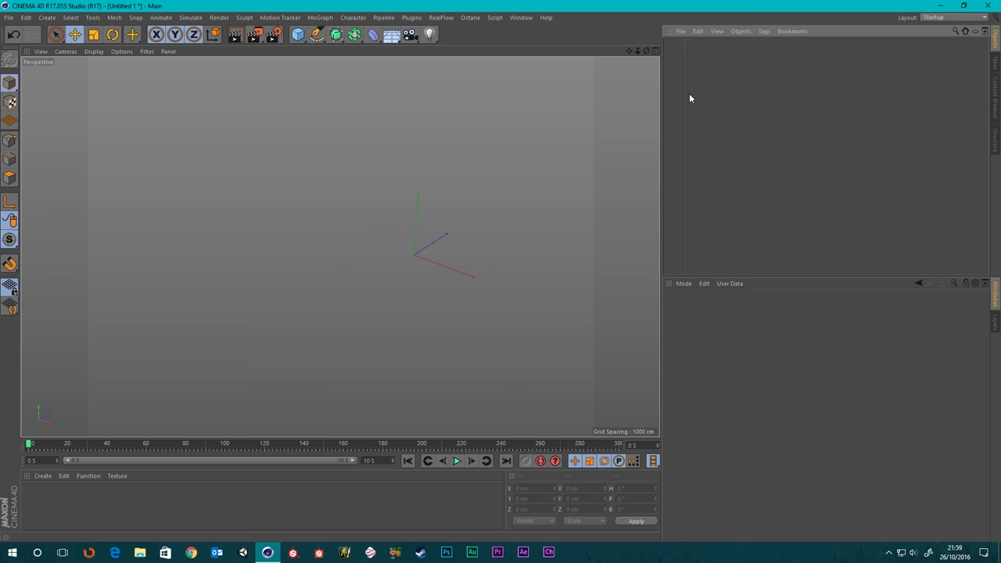
Add a new cube and show the grid in the perspective view again
left_click(302, 37)
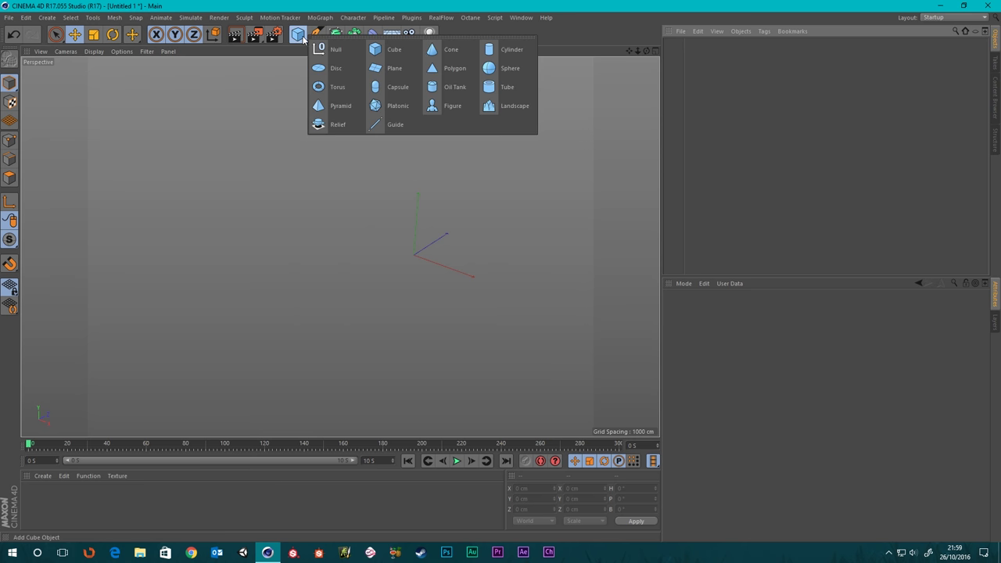
left_click(392, 49)
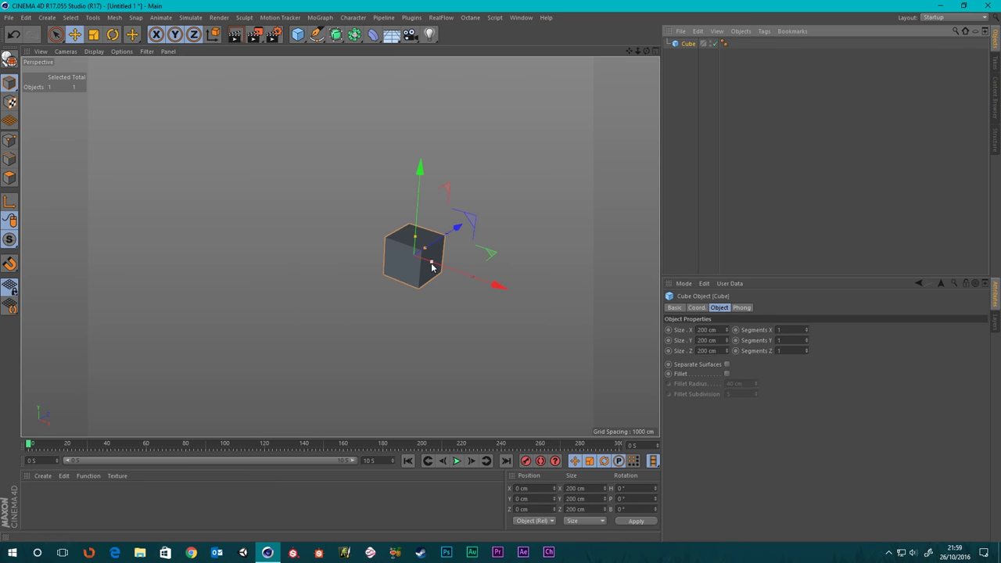
left_click(146, 51)
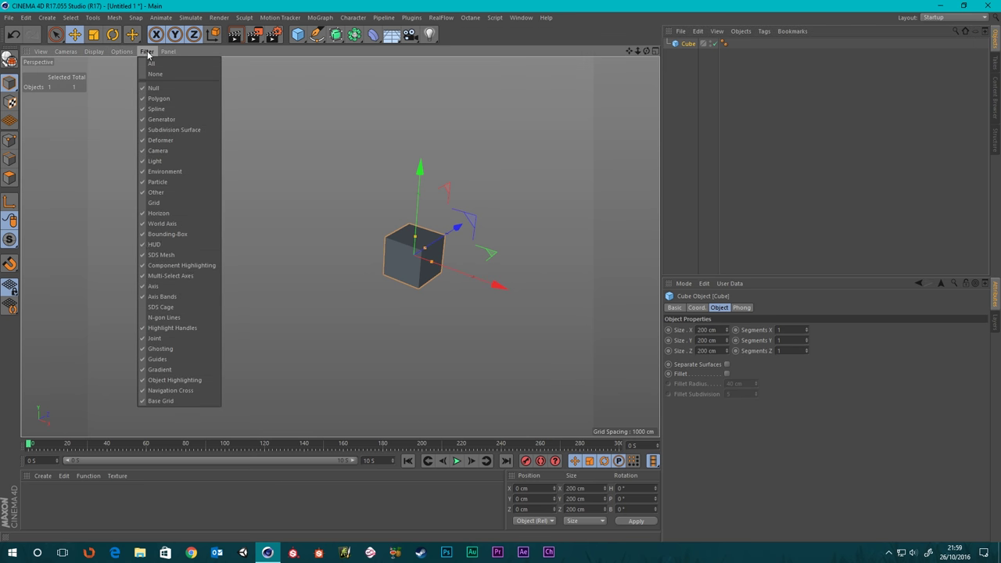
left_click(158, 205)
Stretch the cube to about 1950 cm along X and place a copy about 1374 cm above it
left_click_drag(415, 249, 359, 268, "alt")
scroll(380, 269, "down", 5)
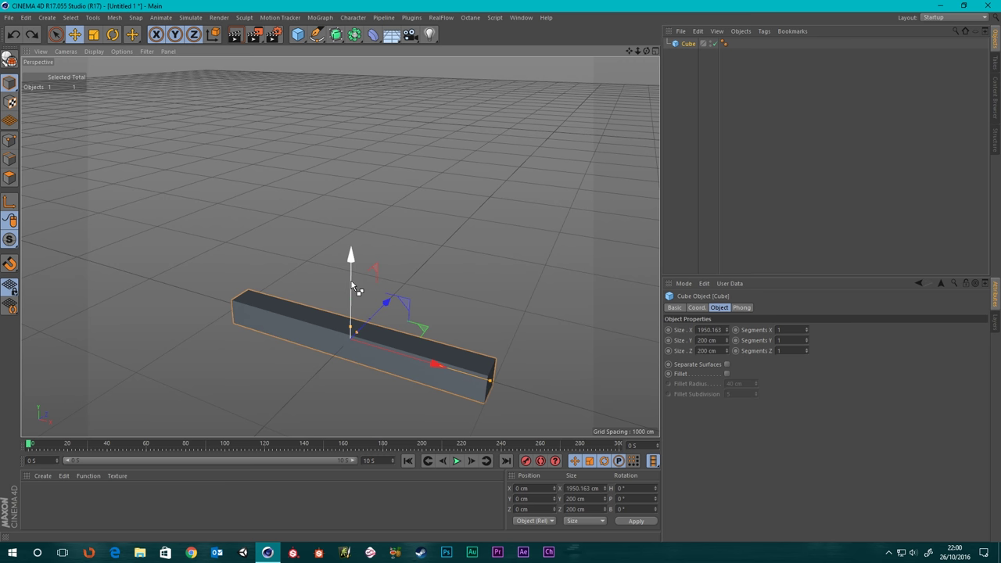
left_click_drag(351, 280, 328, 72, "ctrl")
left_click_drag(422, 268, 396, 68, "alt")
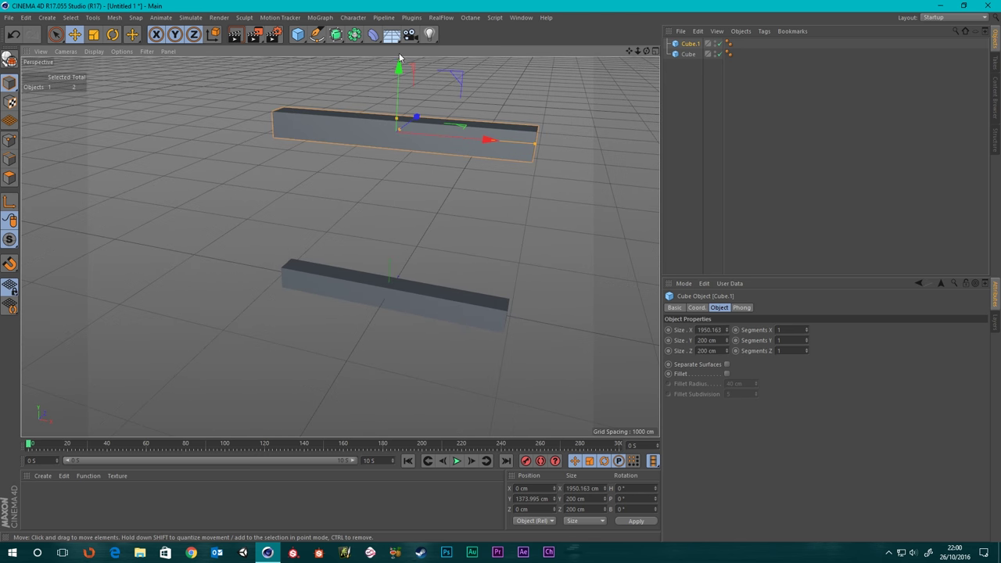
Set the Y and Z sizes of both long cubes to 150 cm
left_click(682, 55)
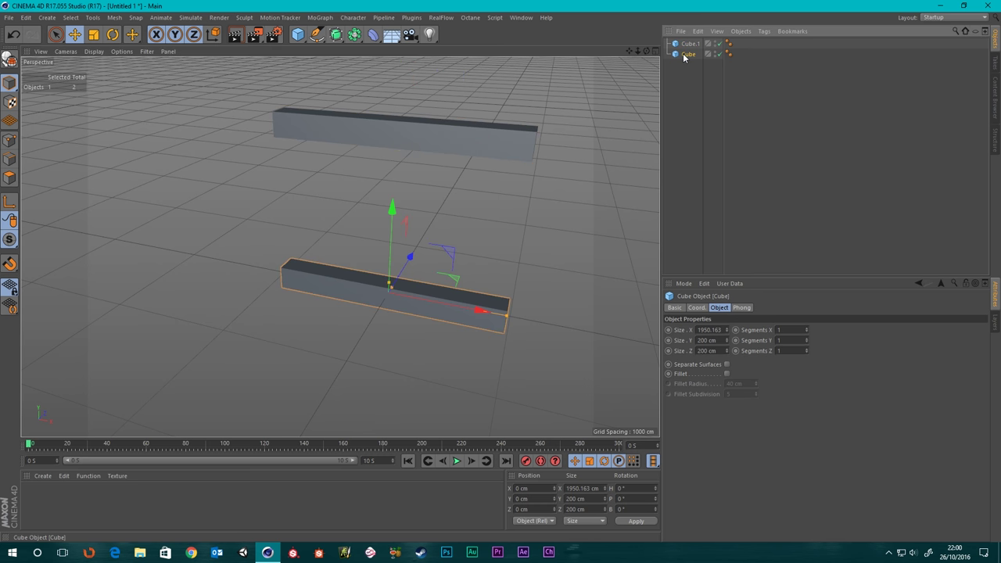
left_click(690, 45, "shift")
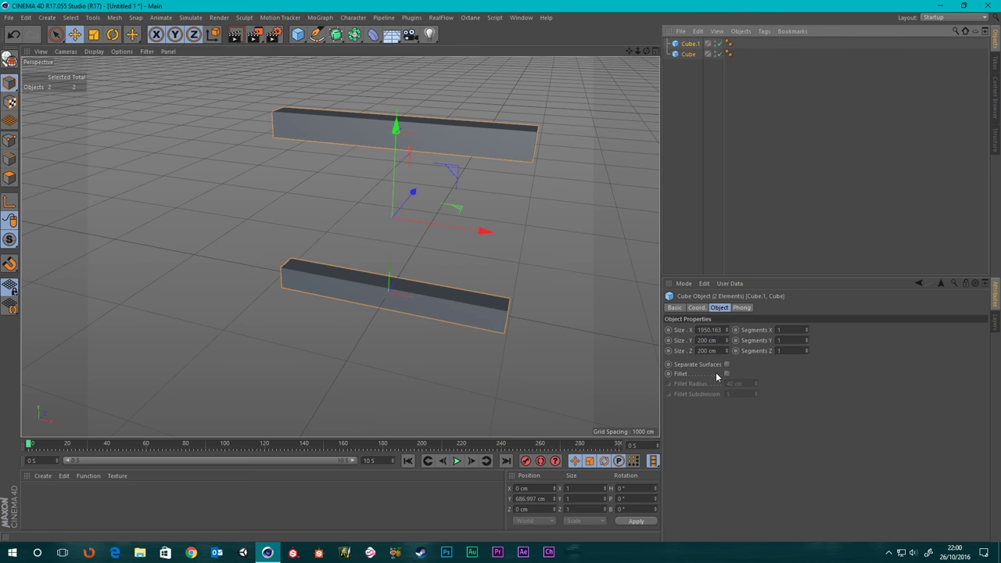
double_click(722, 340)
type("150")
key("Tab")
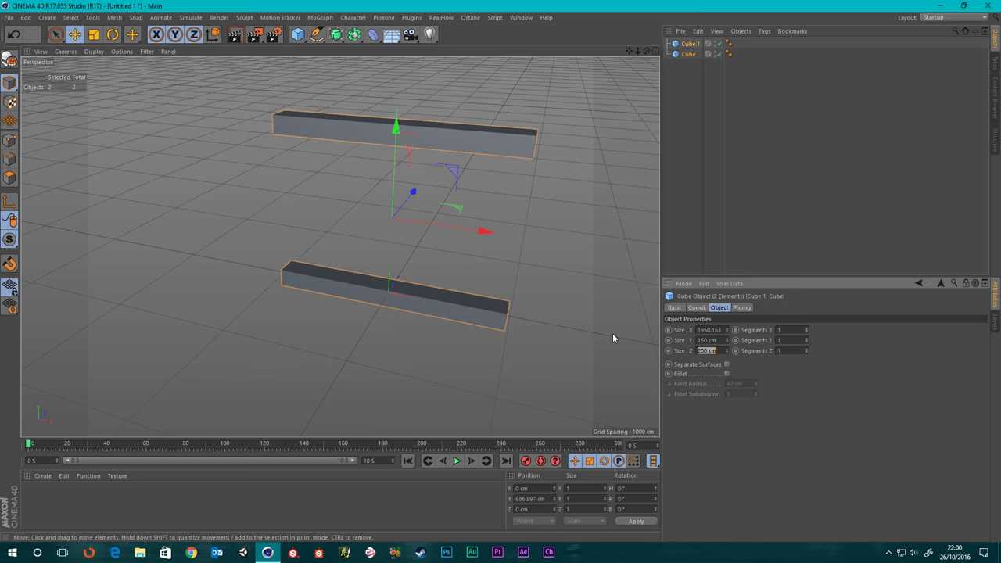
type("150")
key("Return")
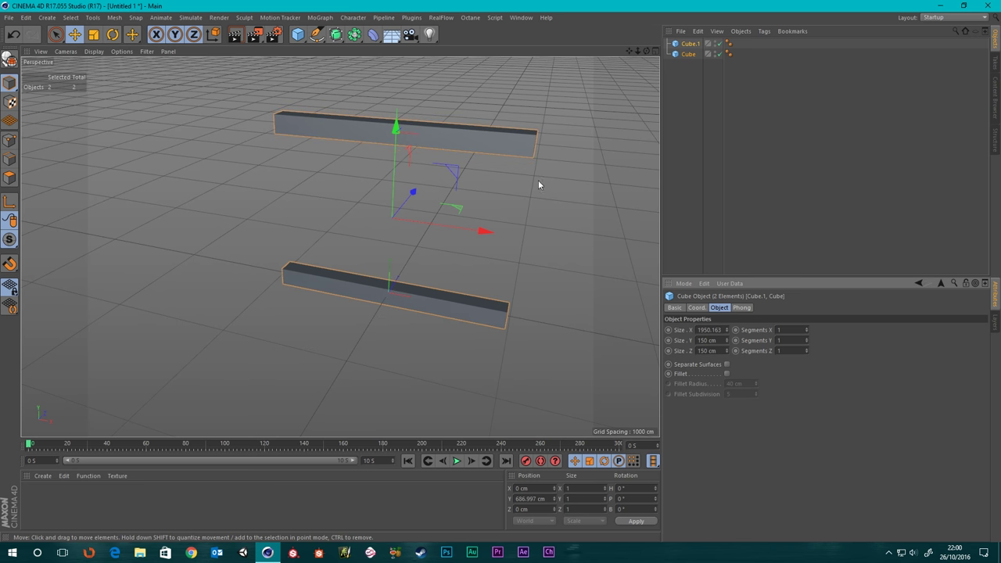
Make both cubes editable and merge them into one polygon object with Connect Objects + Delete
left_click_drag(448, 246, 511, 284, "alt")
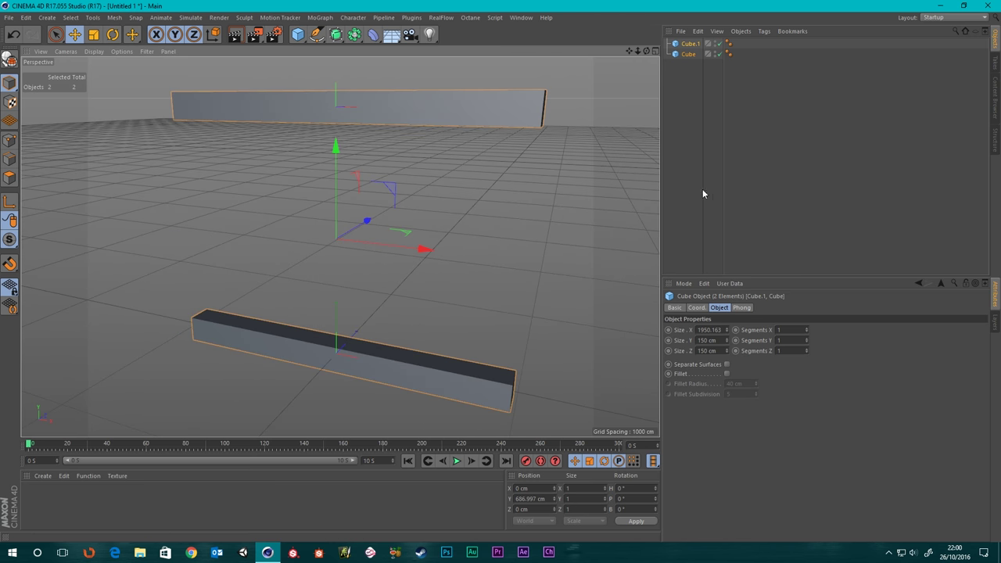
left_click(686, 104)
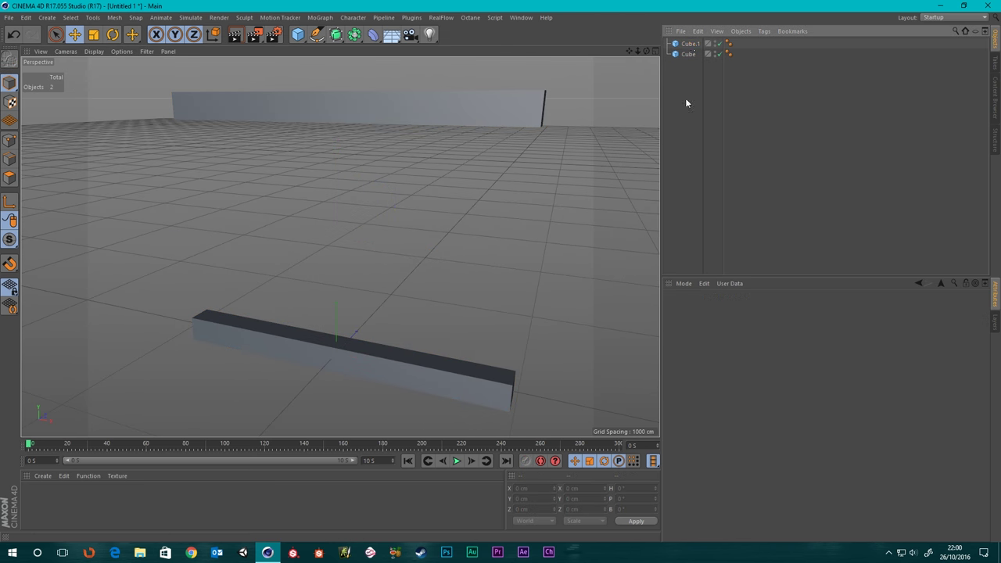
left_click(688, 54)
left_click(688, 45, "ctrl")
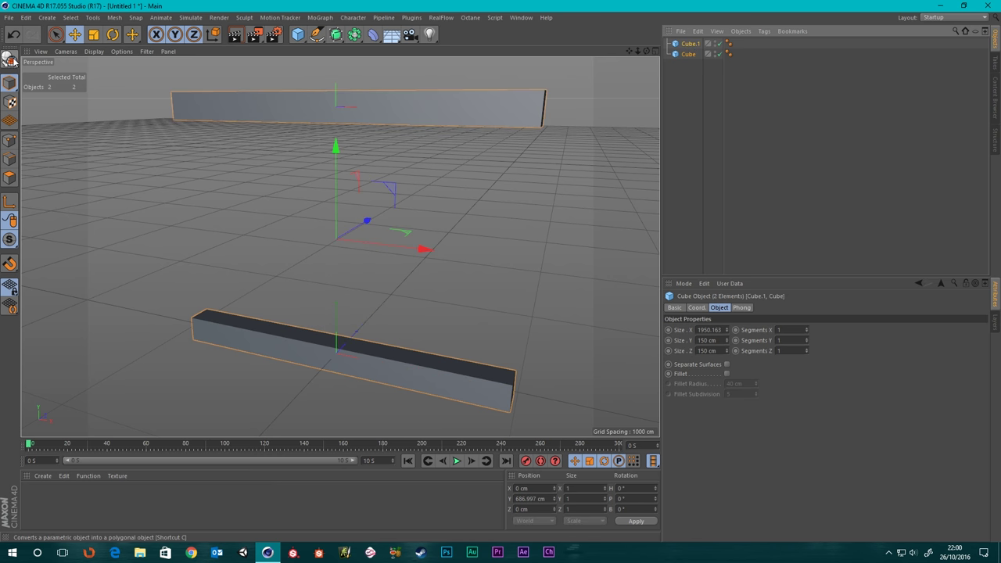
left_click(10, 61)
right_click(686, 44)
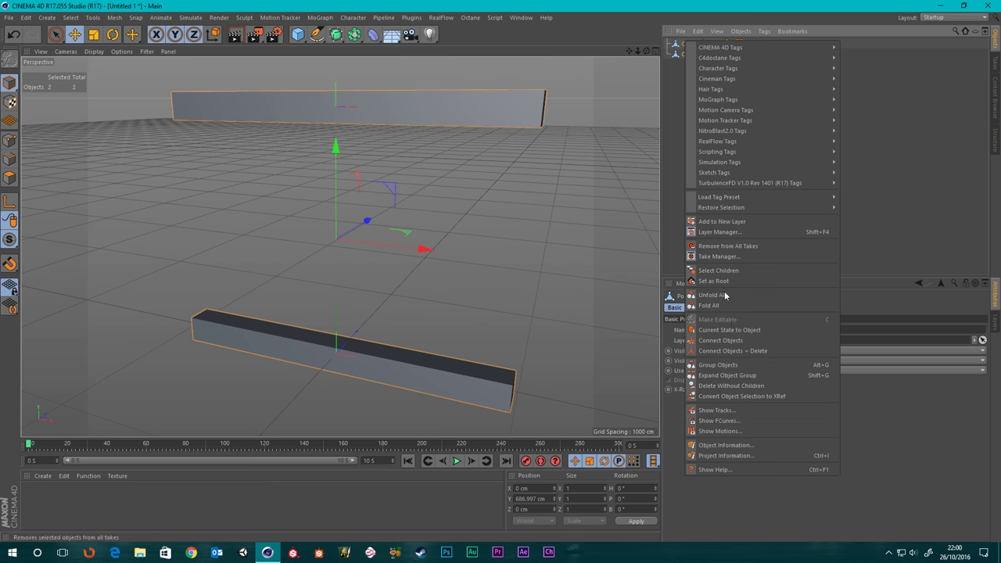
left_click(735, 350)
left_click(689, 79)
Switch the perspective view's display to Gouraud Shading (Lines) with the merged cube object selected
left_click(688, 44)
scroll(365, 306, "down", 2)
left_click_drag(365, 306, 389, 302, "alt")
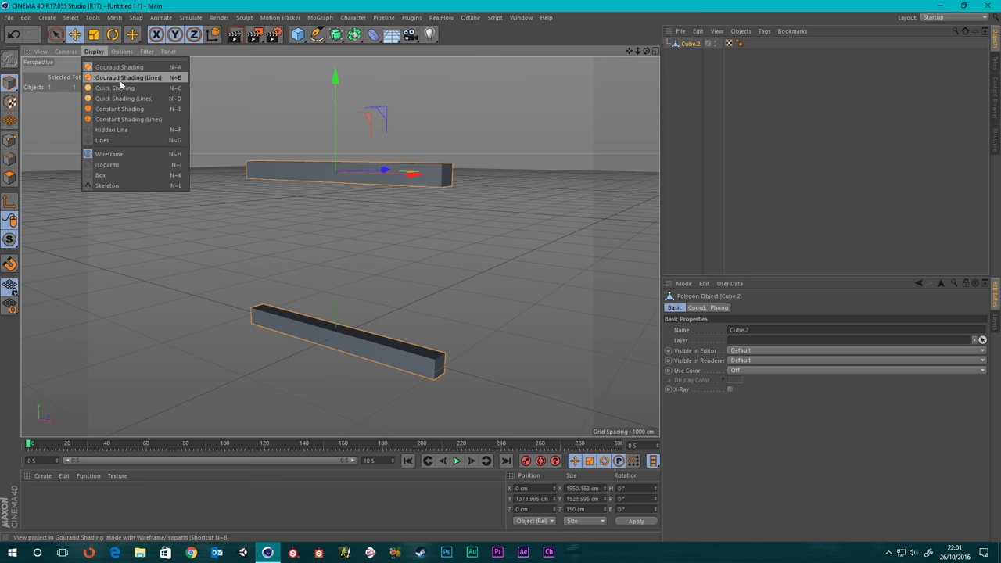
left_click(128, 77)
left_click_drag(415, 179, 429, 217, "alt")
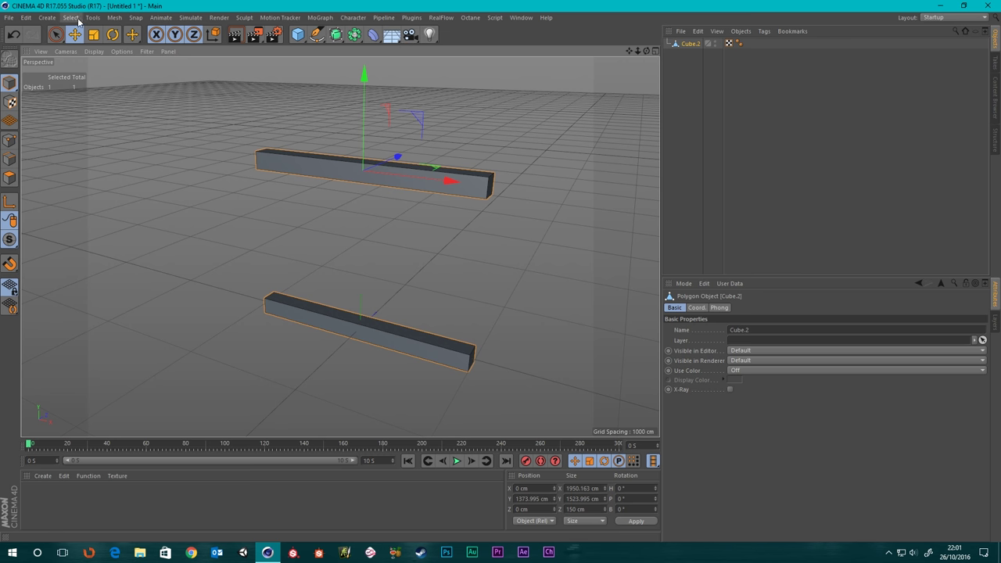
Add a dynamics Connector and place the merged cube object above it in the object hierarchy
left_click(191, 17)
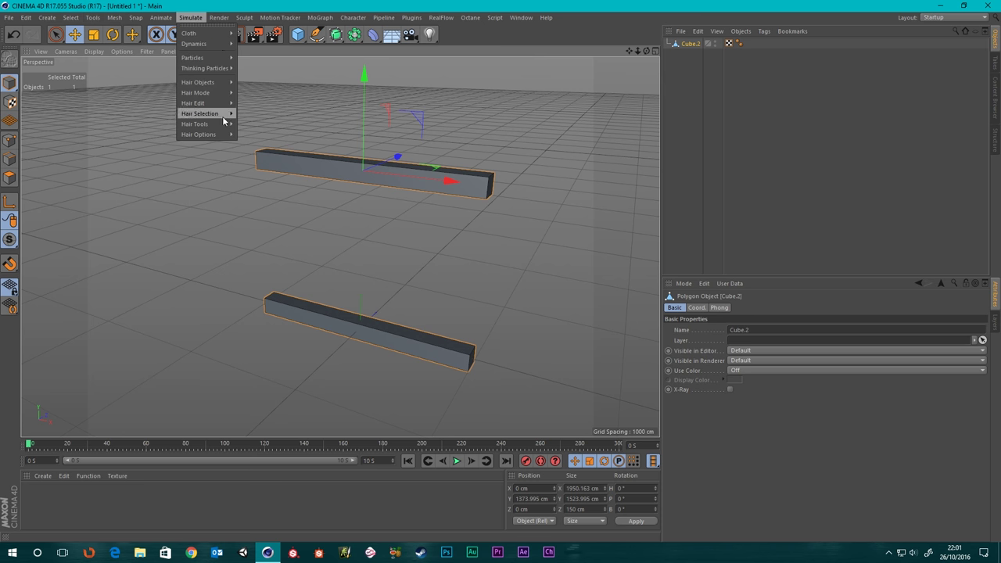
mouse_move(223, 45)
left_click(263, 48)
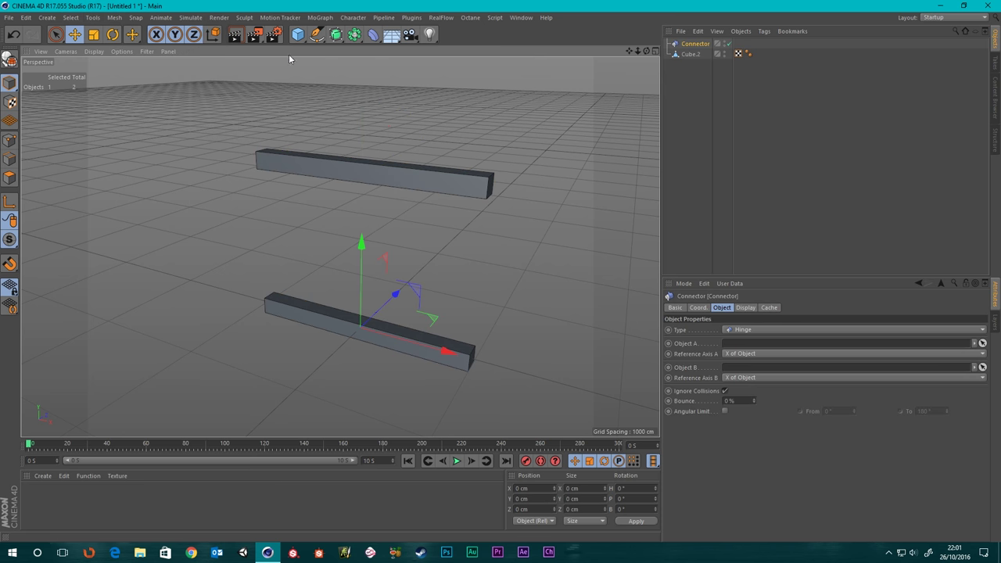
mouse_move(692, 55)
left_mouse_down()
mouse_move(693, 73)
mouse_move(692, 46)
left_mouse_up()
left_click(691, 44)
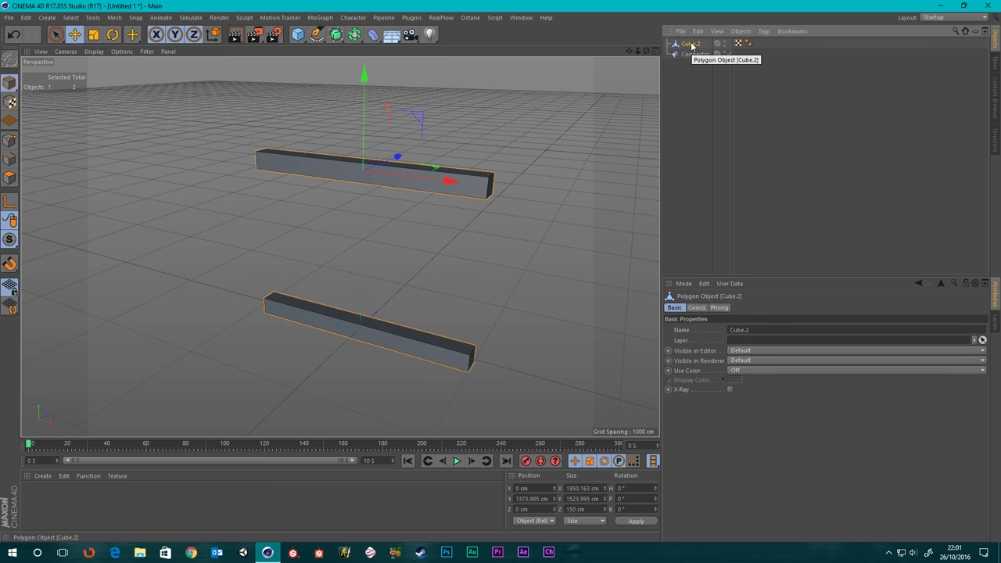
left_click(692, 55)
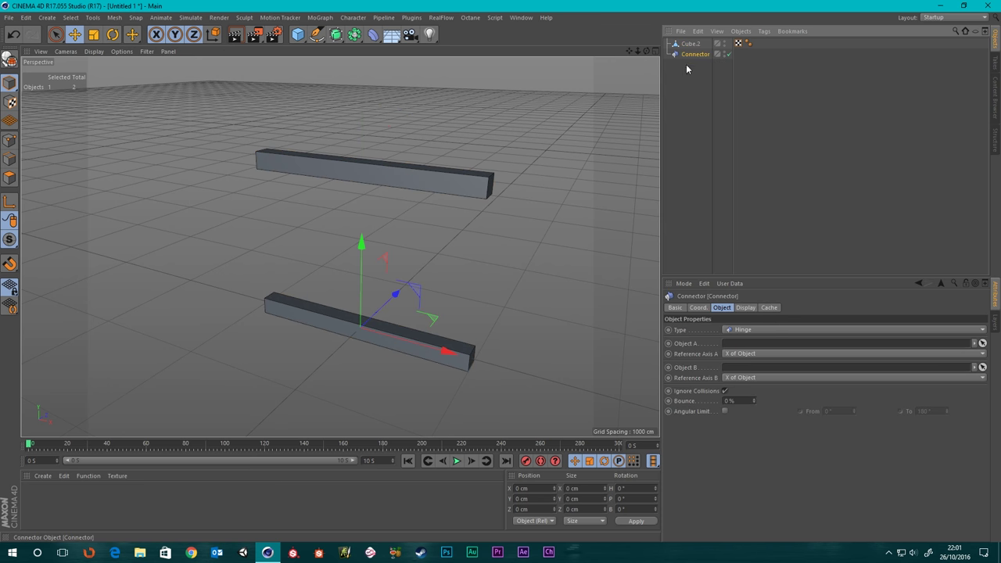
Set the Connector type to Slider and raise it to about 693 cm along Y, between the two beams
left_click(749, 330)
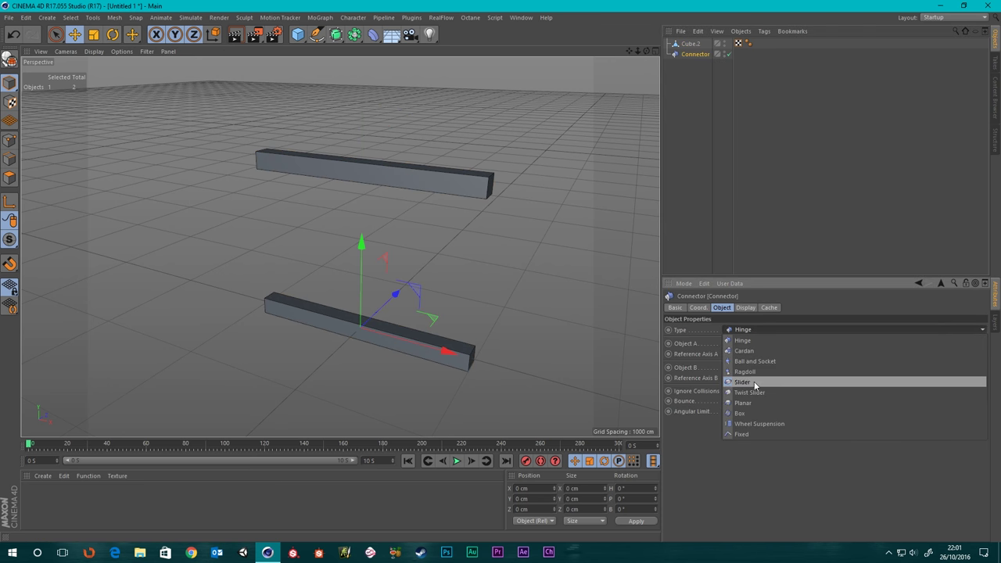
left_click(743, 385)
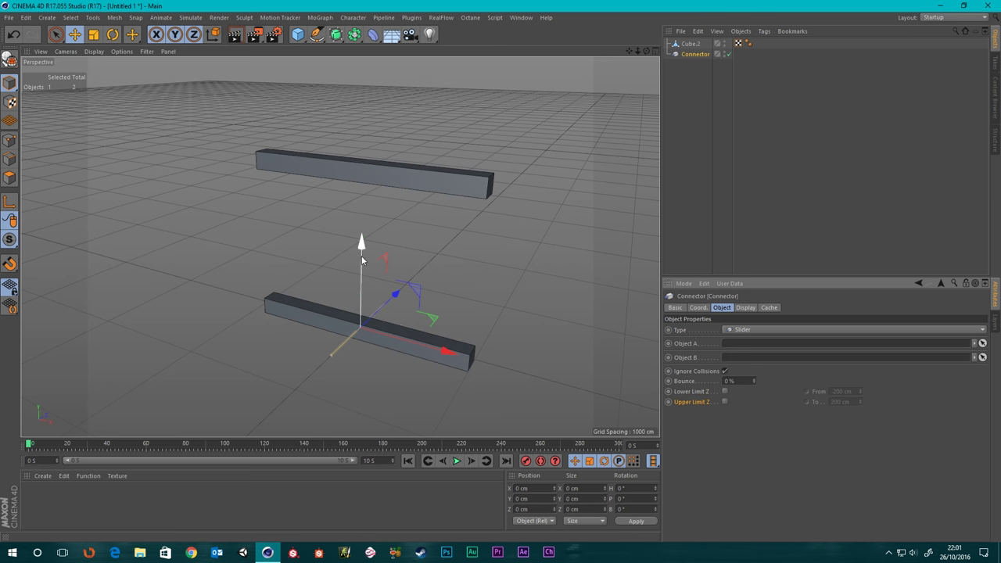
left_click_drag(359, 248, 359, 173)
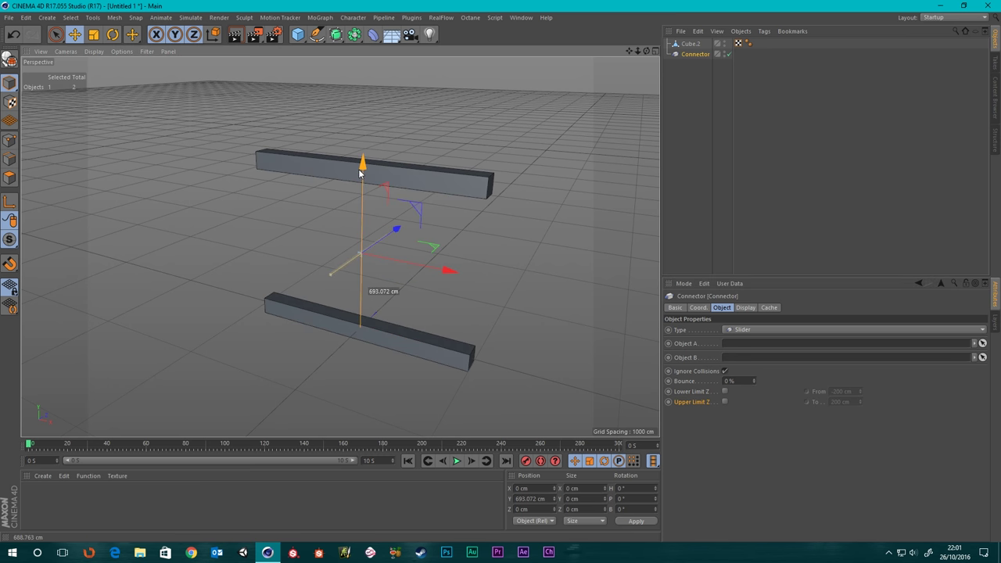
scroll(348, 256, "up", 5)
scroll(375, 246, "down", 5)
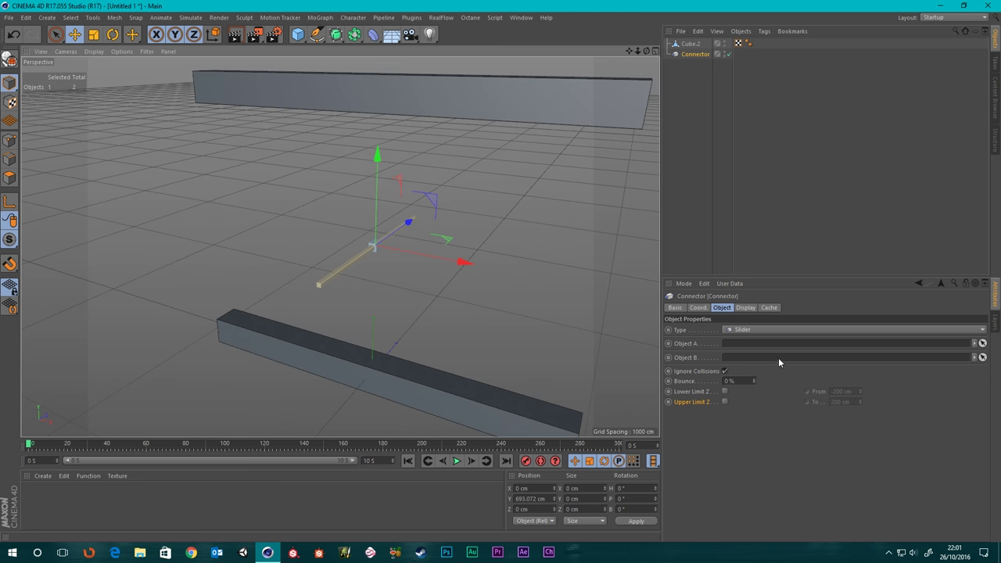
Rotate the Connector to a 90° pitch so its slider axis stands vertical
left_click(698, 308)
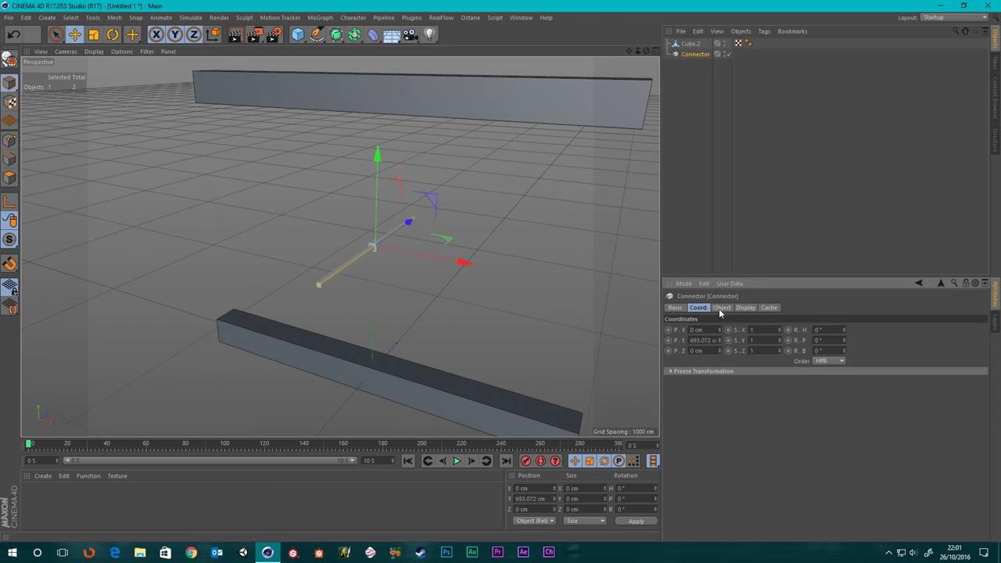
left_click(723, 308)
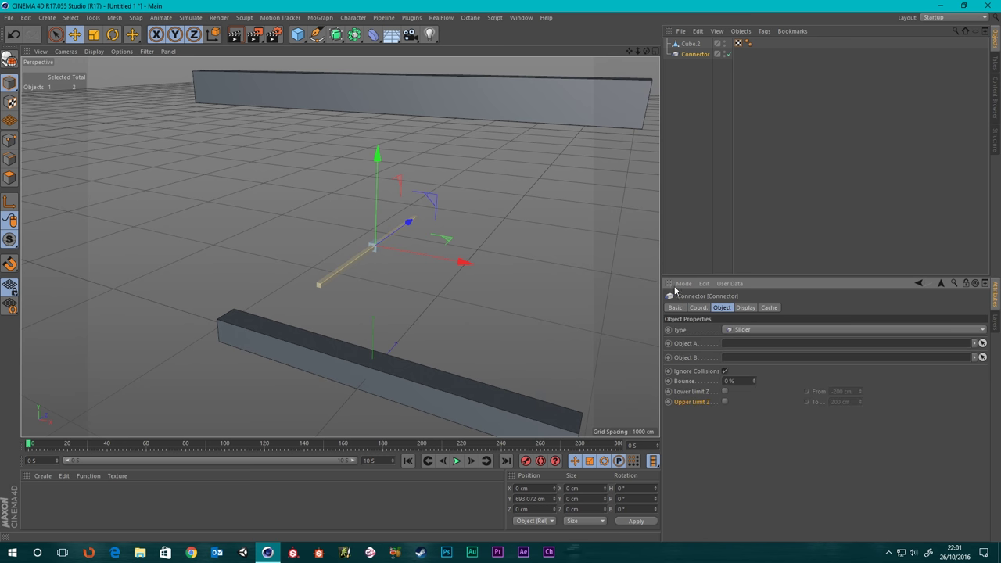
left_click(113, 33)
left_click_drag(358, 220, 355, 296)
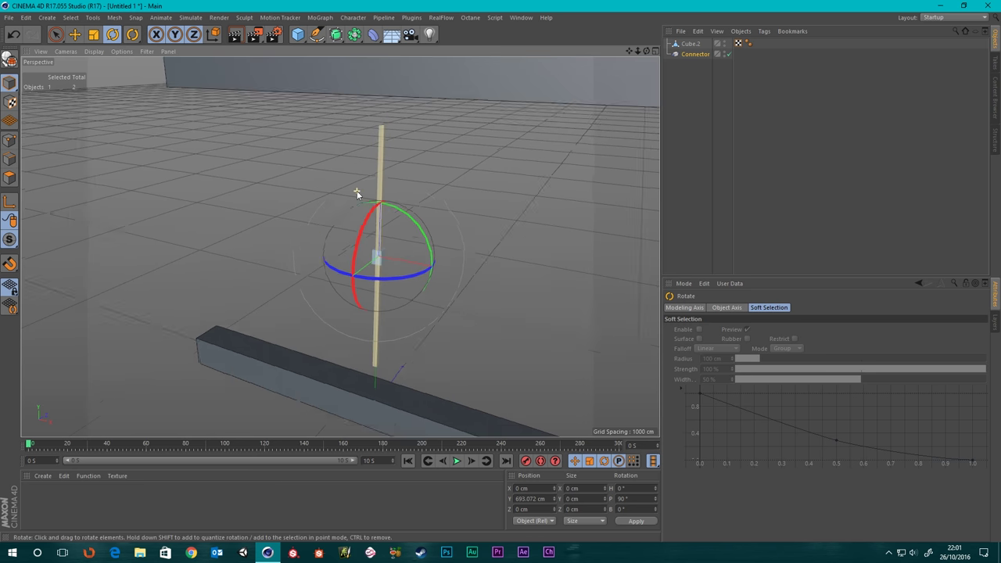
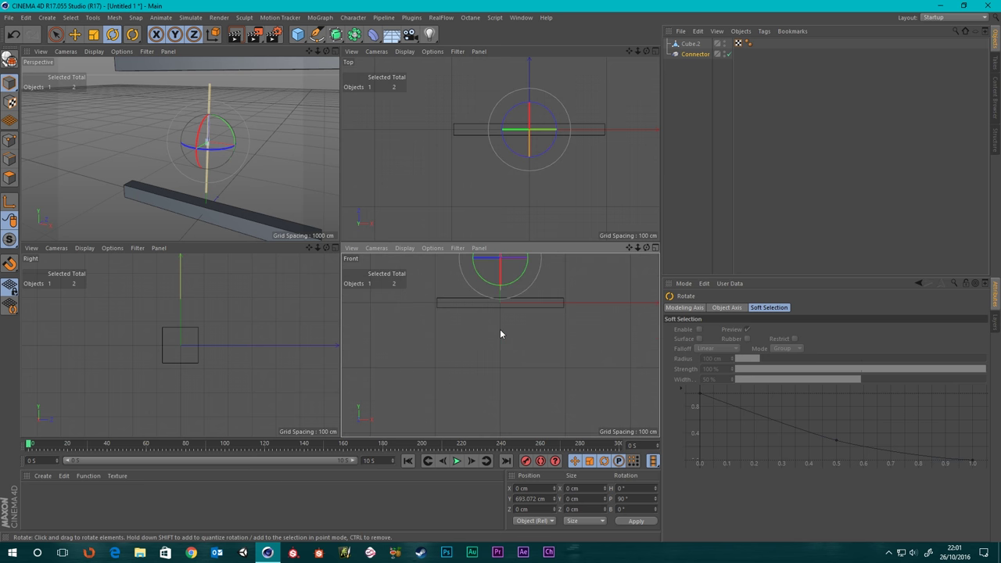
Move the Connector vertically in the front view until its Y position is 700 cm
middle_click(500, 328)
scroll(370, 183, "down", 4)
scroll(397, 297, "up", 5)
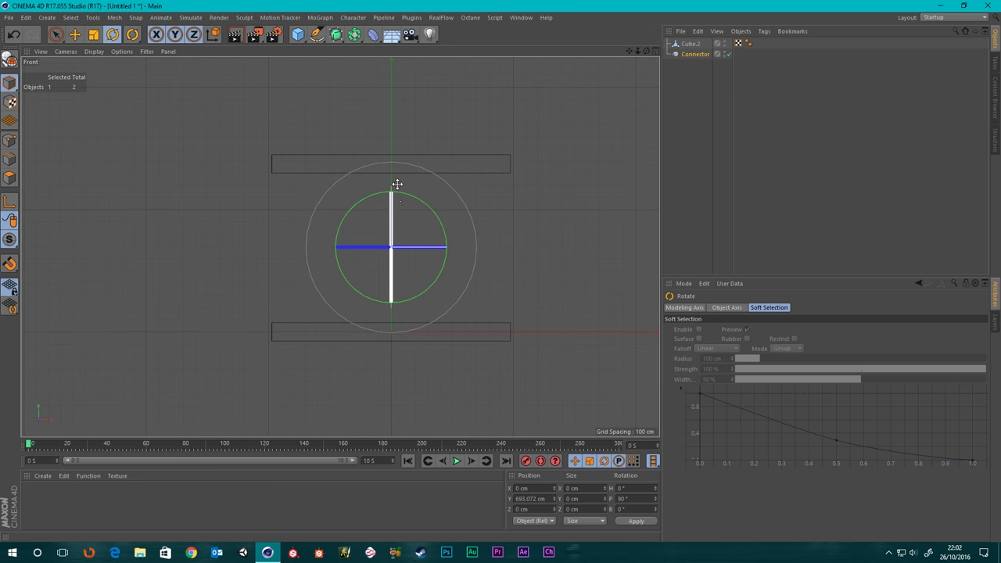
scroll(398, 297, "up", 5)
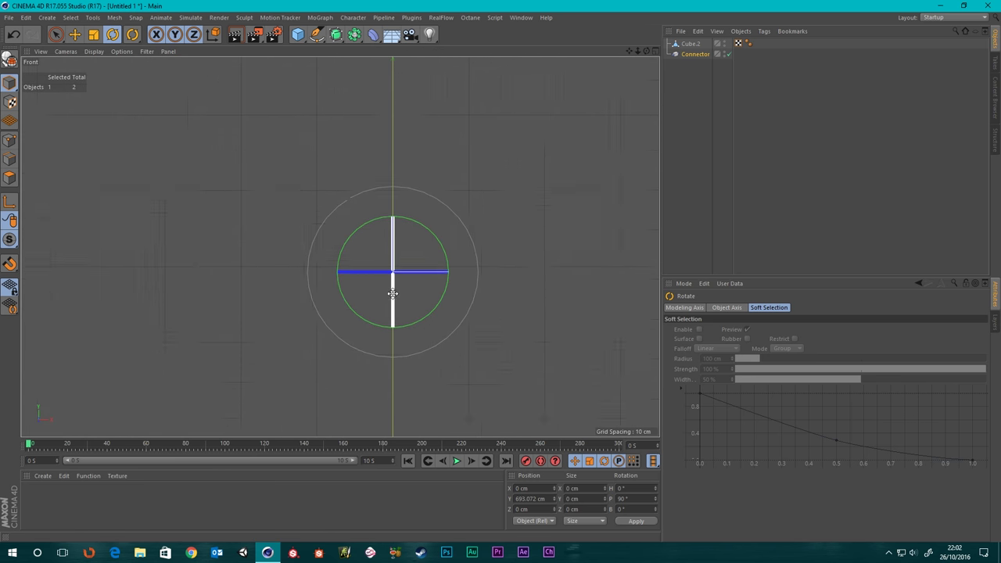
left_click(75, 34)
left_click_drag(390, 162, 393, 139)
left_click(136, 17)
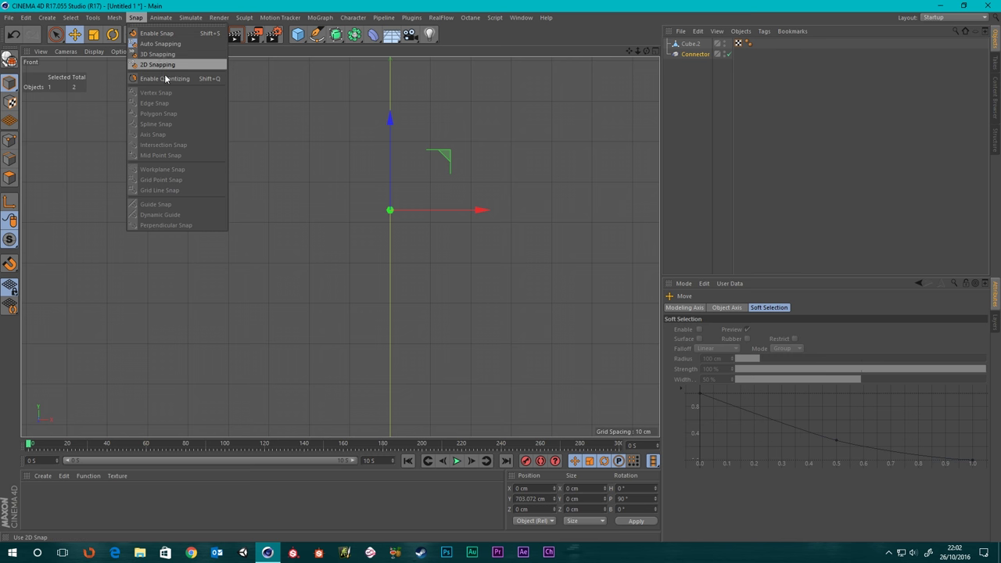
left_click(399, 102)
left_click_drag(390, 118, 386, 133)
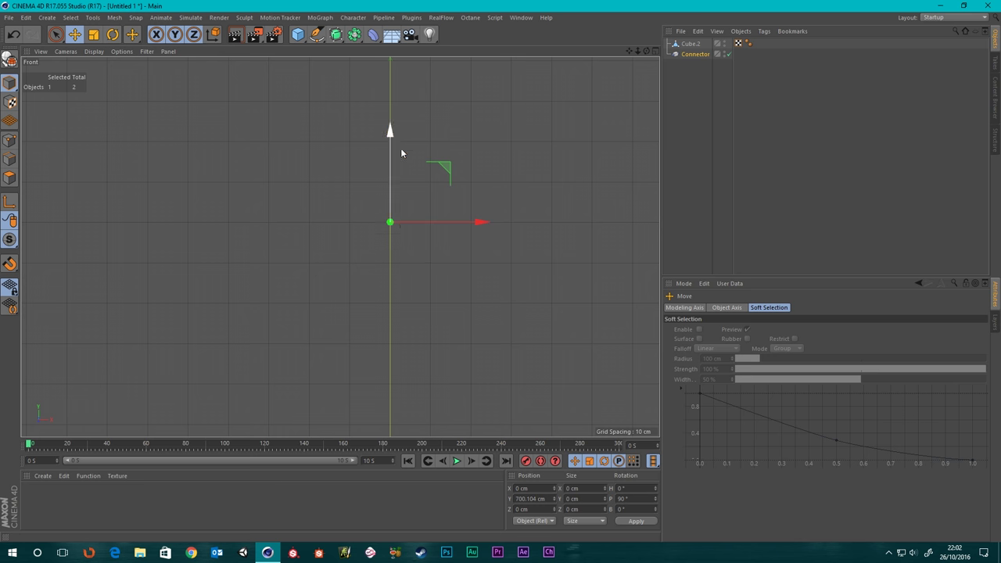
scroll(406, 195, "up", 2)
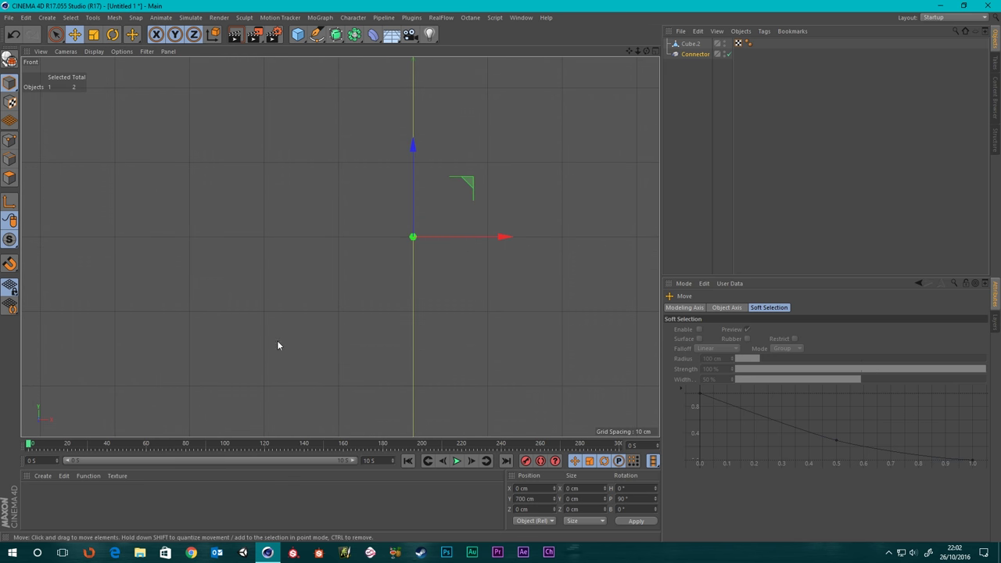
scroll(328, 302, "down", 4)
scroll(356, 313, "up", 2)
scroll(357, 315, "up", 1)
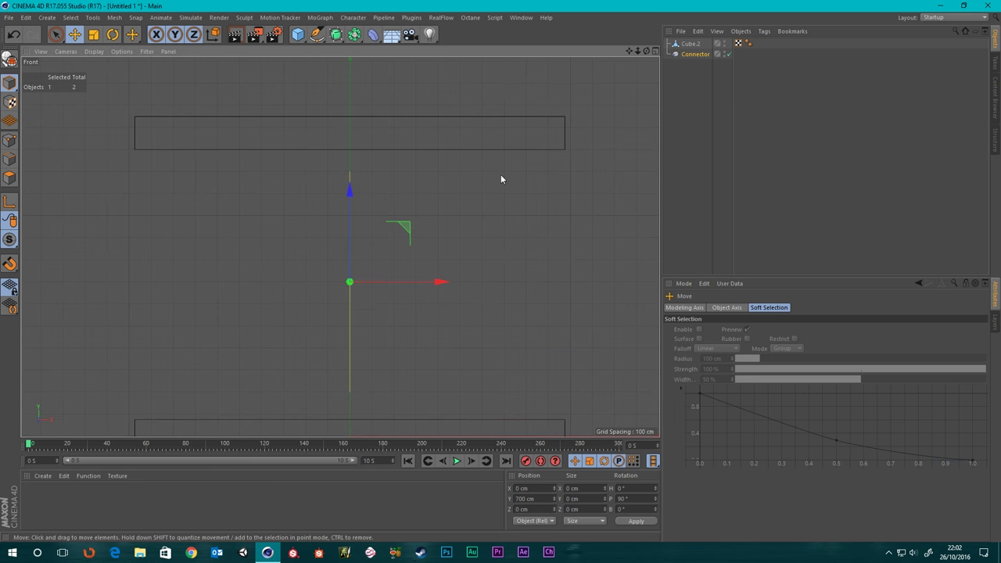
Return to the perspective view, add a cylinder and raise it to about 633 cm along Y
middle_click(501, 174)
middle_click(284, 141)
left_click_drag(262, 226, 443, 245, "alt")
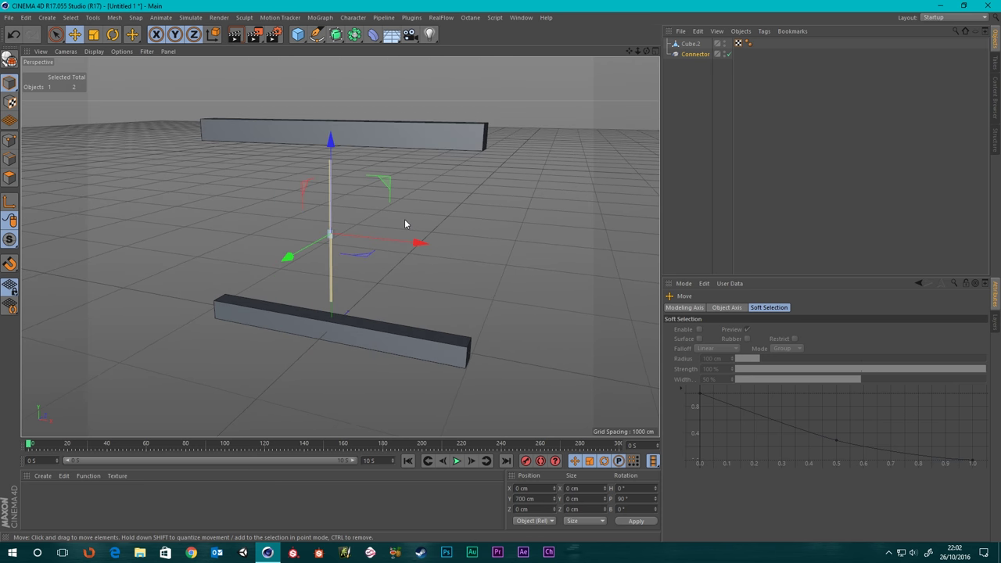
left_click(298, 34)
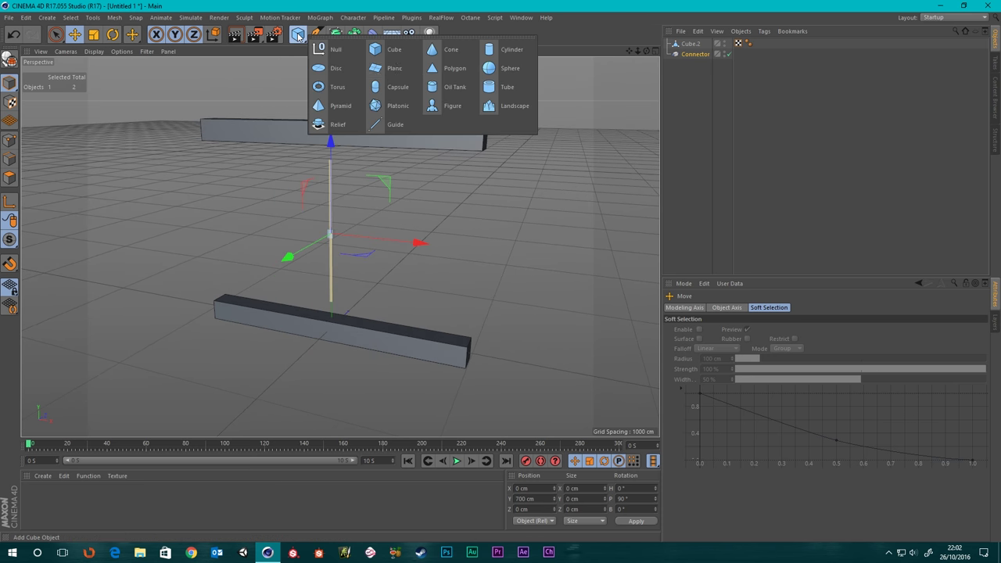
left_click(489, 49)
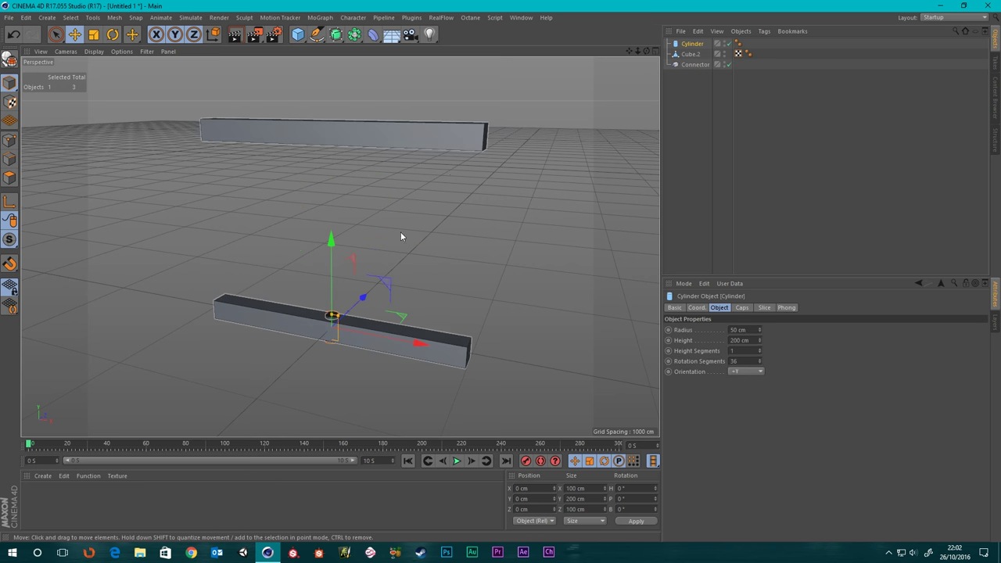
left_click_drag(332, 247, 332, 173)
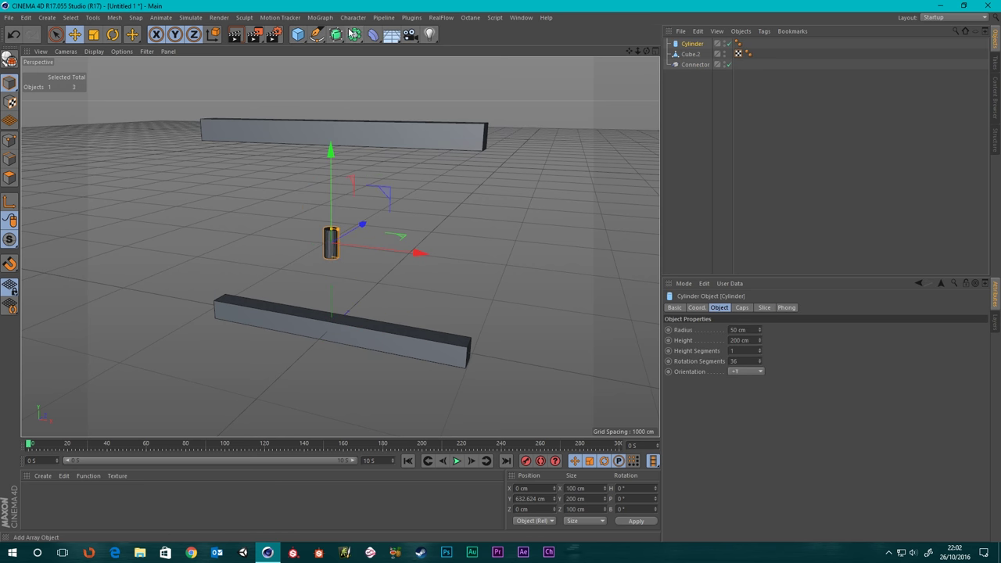
Add a MoGraph Cloner and make the cylinder its child
left_click(318, 19)
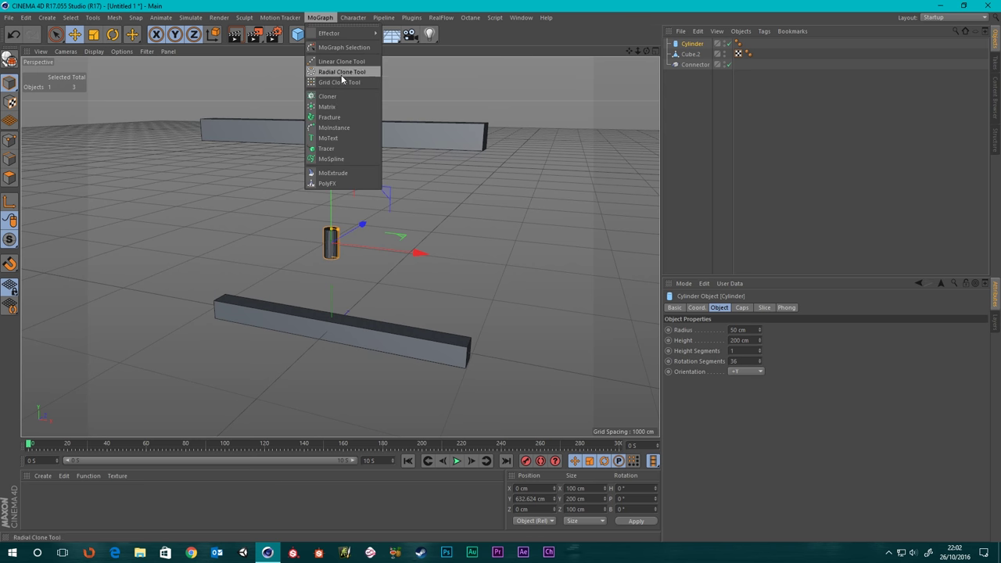
left_click(335, 95)
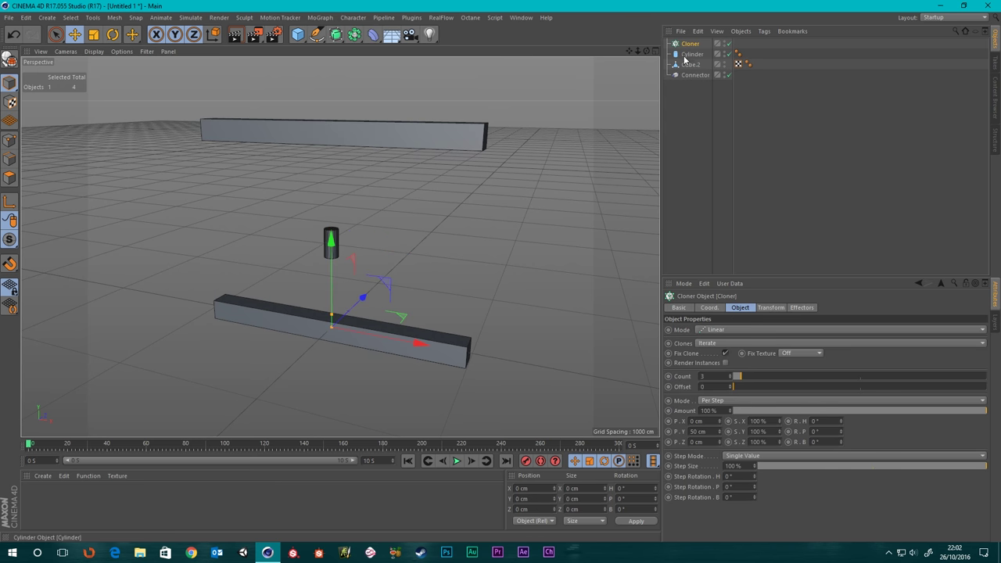
left_click_drag(688, 47, 689, 44)
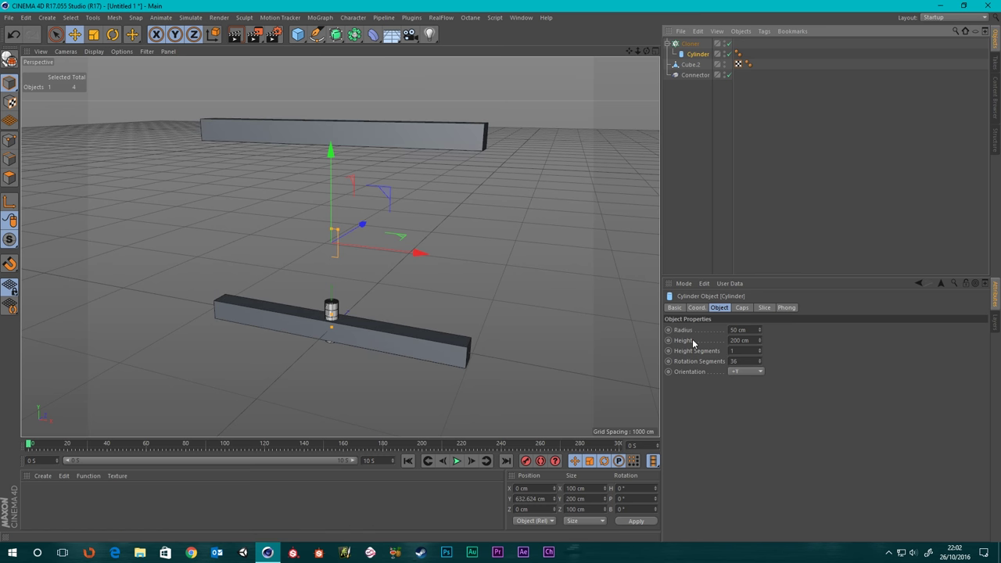
Set the Cloner's per-step Y position offset to 0 cm
left_click(721, 309)
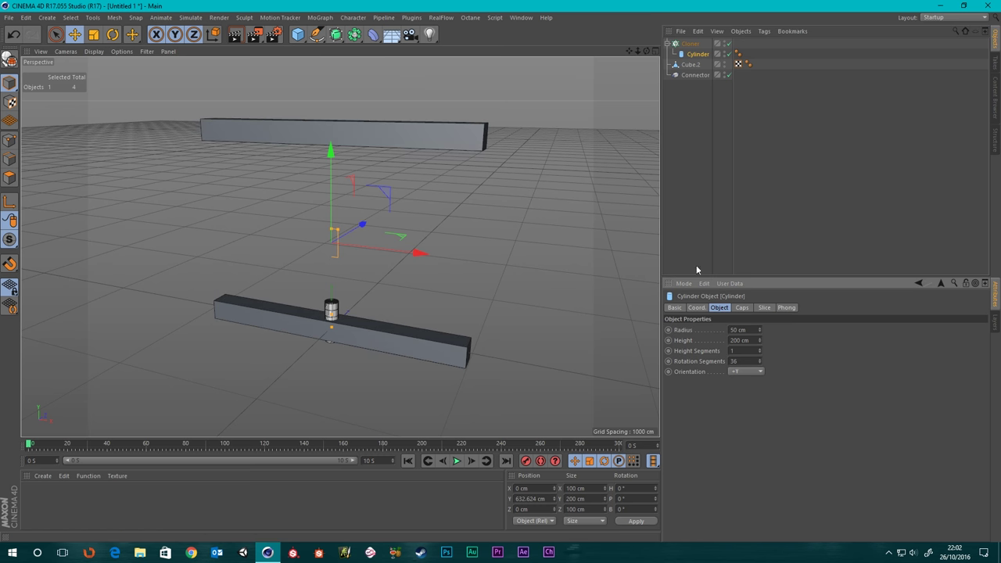
left_click(691, 43)
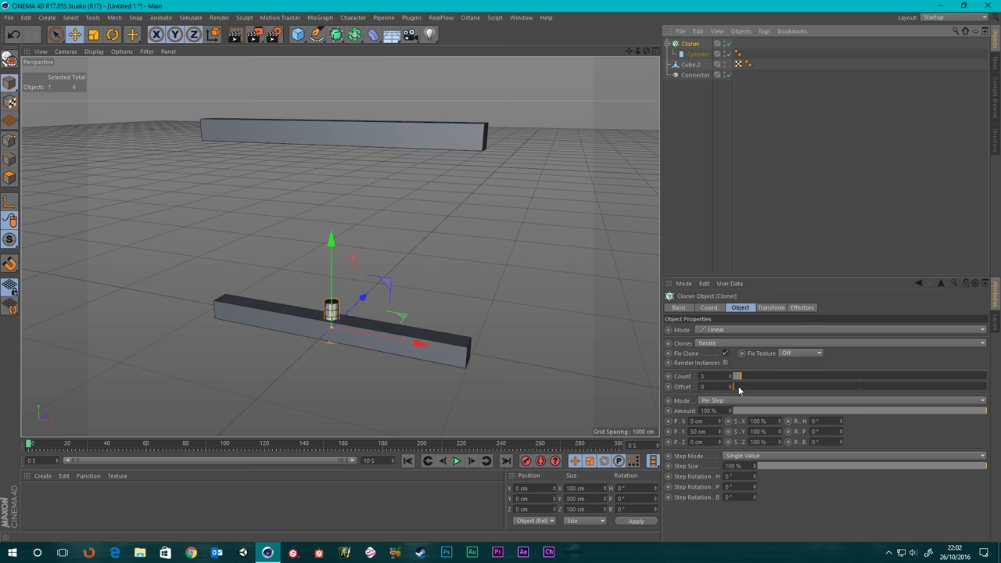
left_click(711, 431)
type("0")
key("Return")
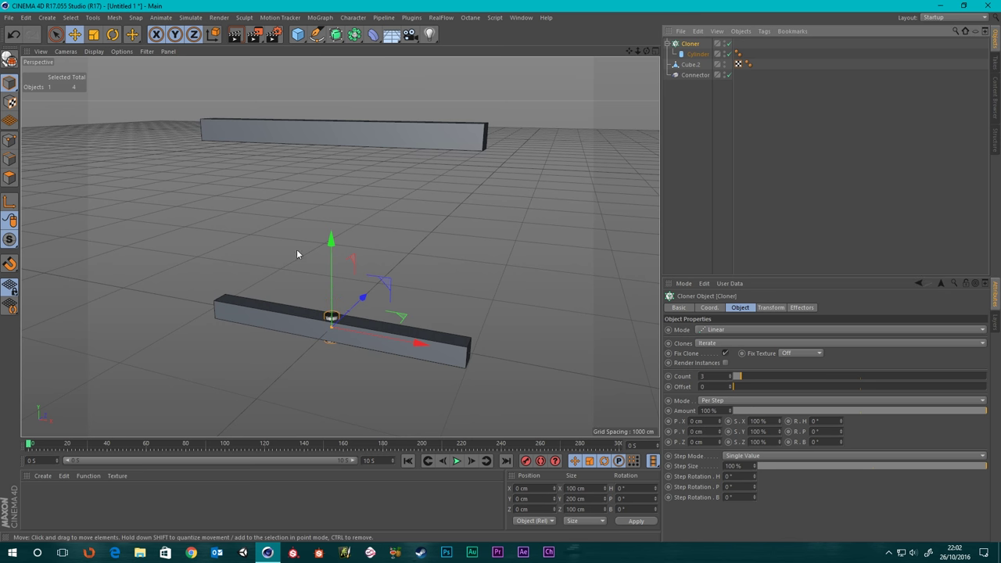
Raise the Cloner to about 667 cm along Y and space its clones about 403 cm apart along X
left_click_drag(335, 248, 335, 154)
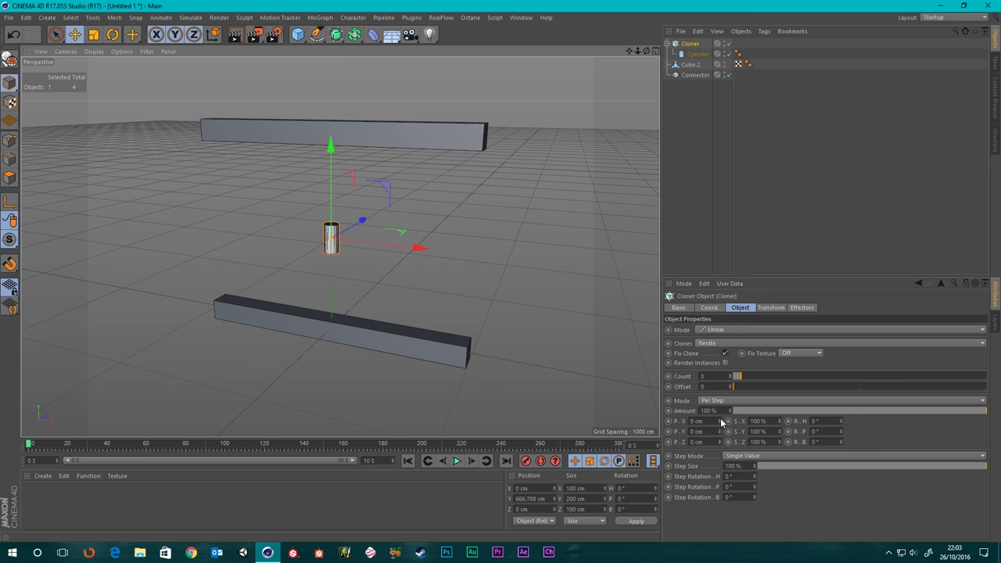
left_click_drag(721, 422, 814, 422)
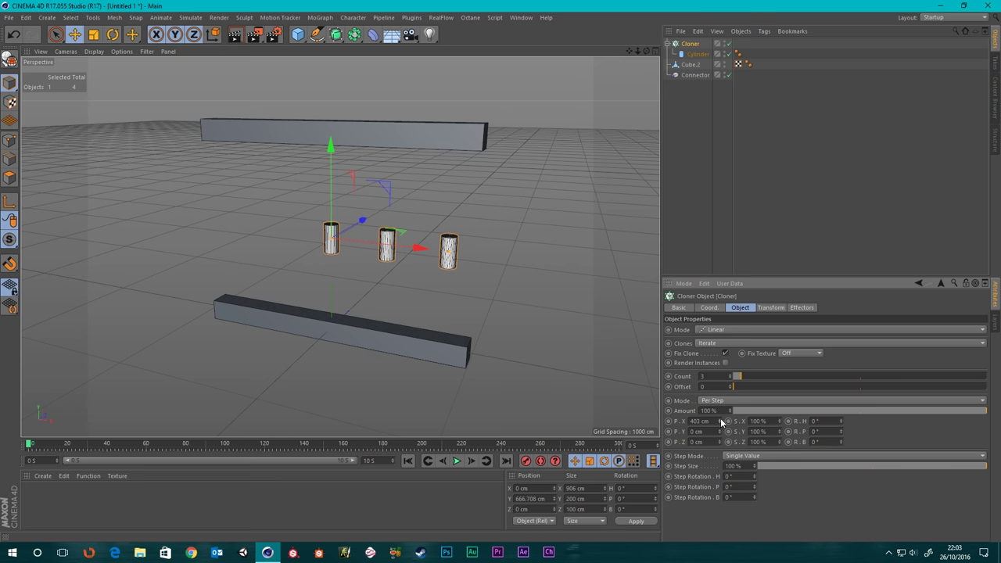
Set the cylinder's rotation segments to 18
left_click(698, 54)
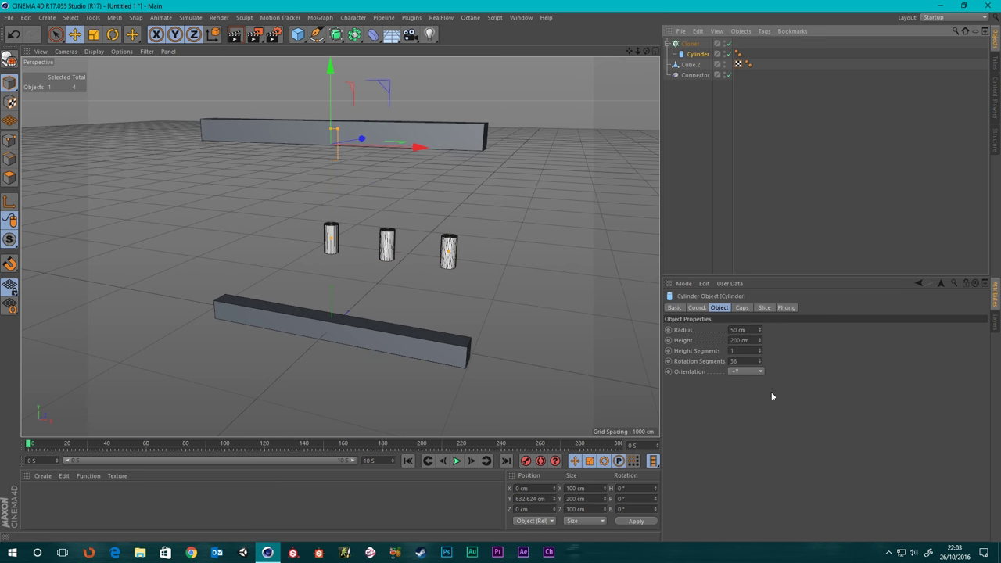
left_click(746, 361)
type("18")
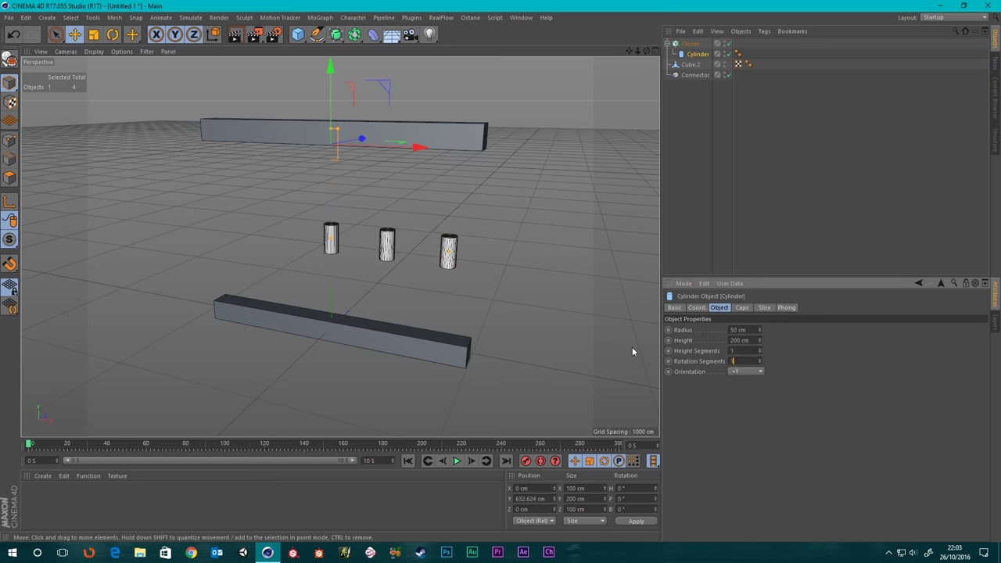
key("Return")
scroll(488, 290, "up", 3)
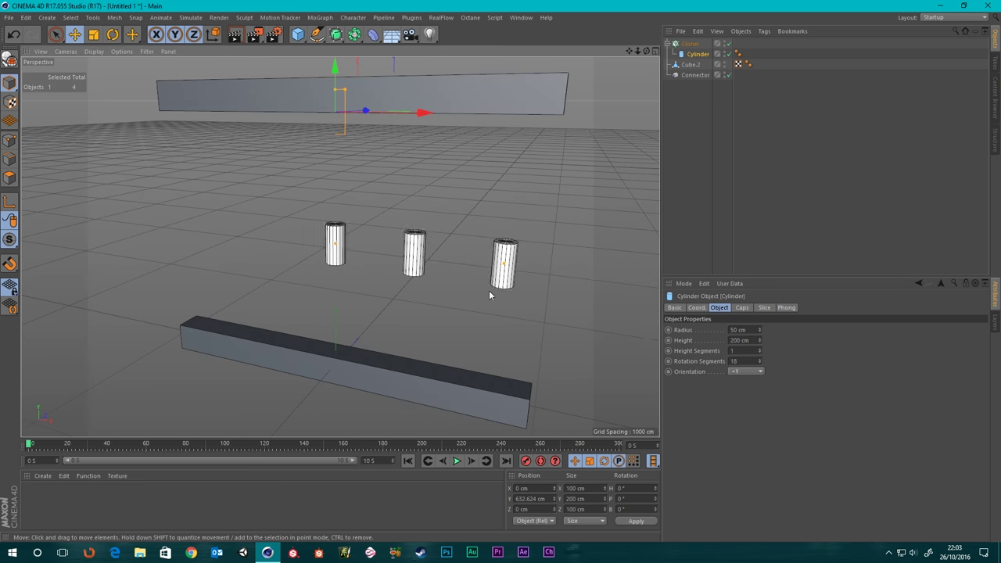
Stretch the cylinder to a height of about 1499 cm and thin it to a 16 cm radius
left_click(739, 342)
scroll(738, 342, "down", 2)
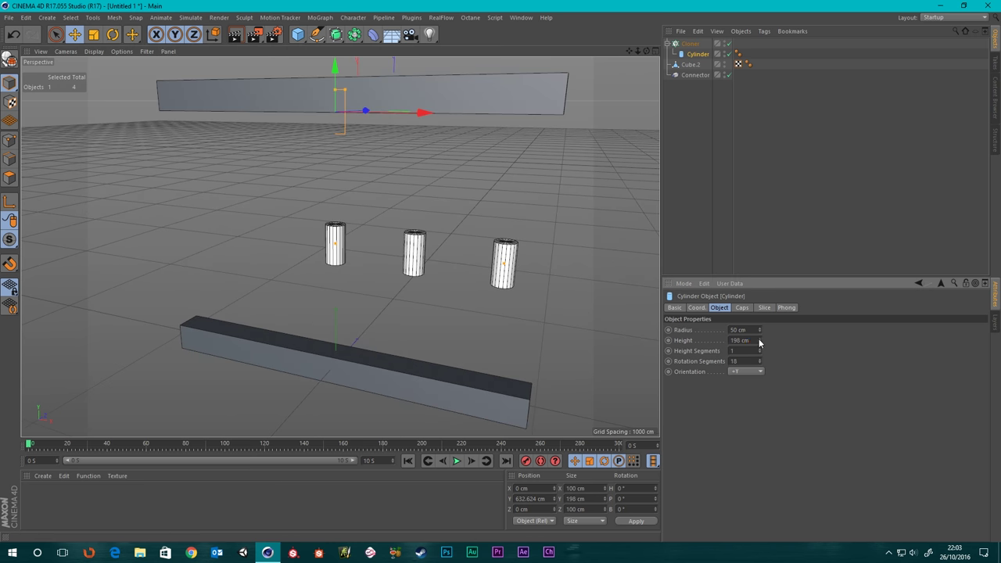
left_click_drag(759, 340, 760, 289)
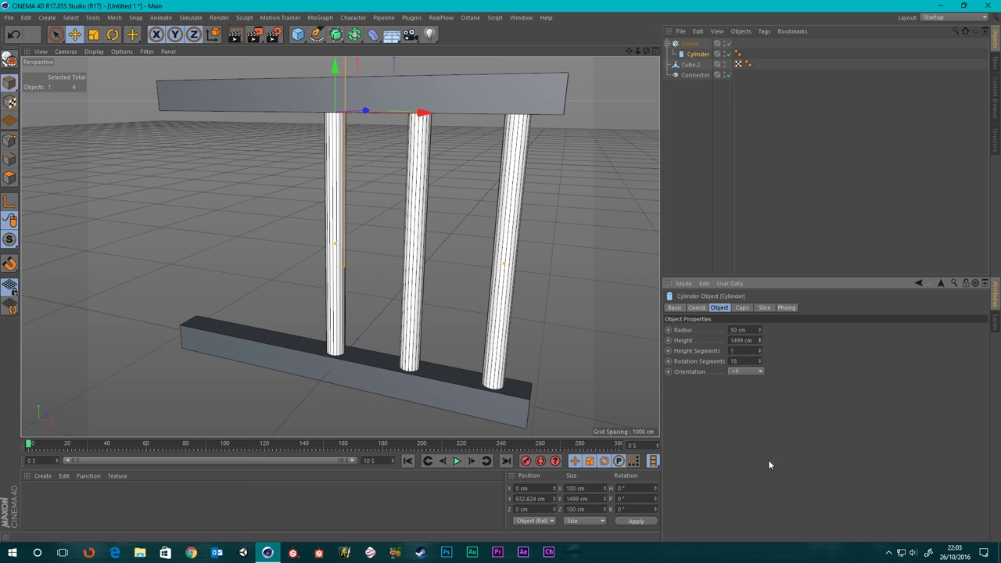
left_click_drag(759, 332, 760, 353)
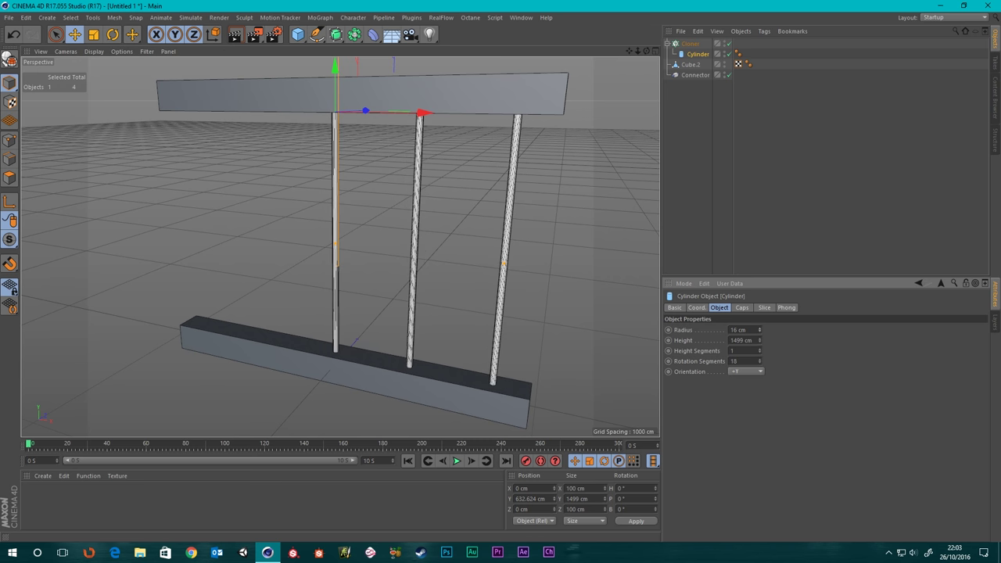
In the front view, move the Cloner along X to about -876 cm, near the left end of the beams
middle_click(489, 161)
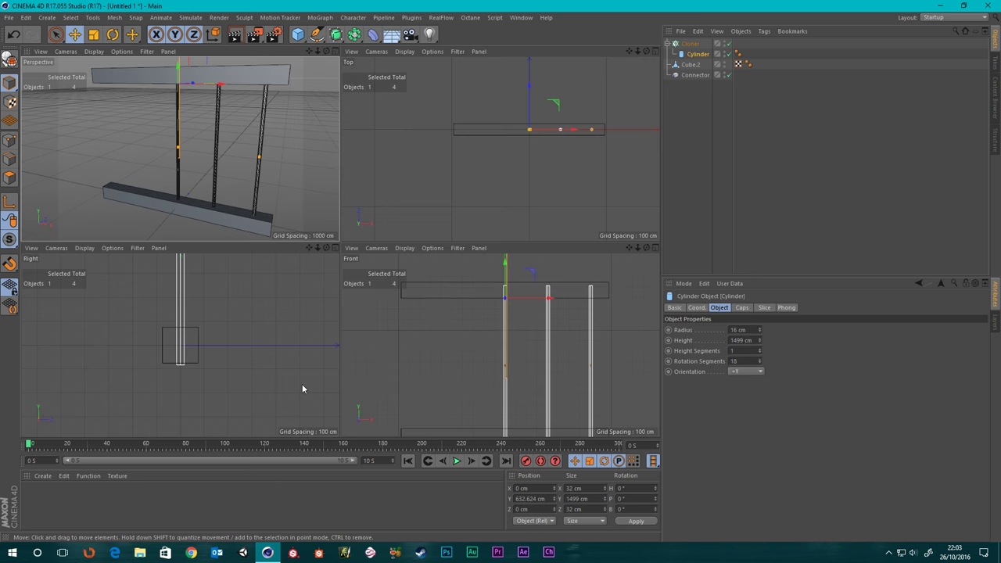
middle_click(476, 329)
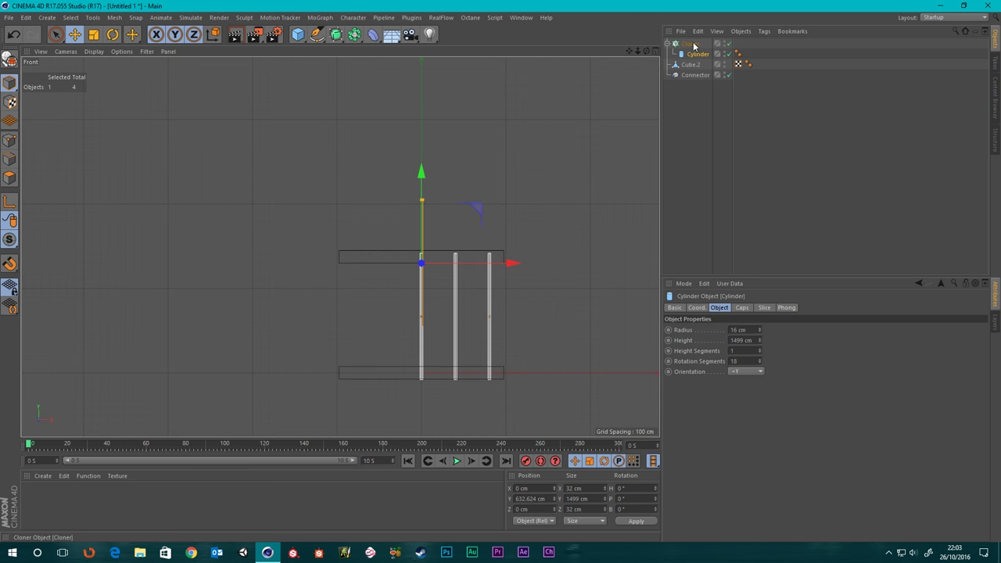
left_click(420, 252)
left_click_drag(512, 317, 435, 324)
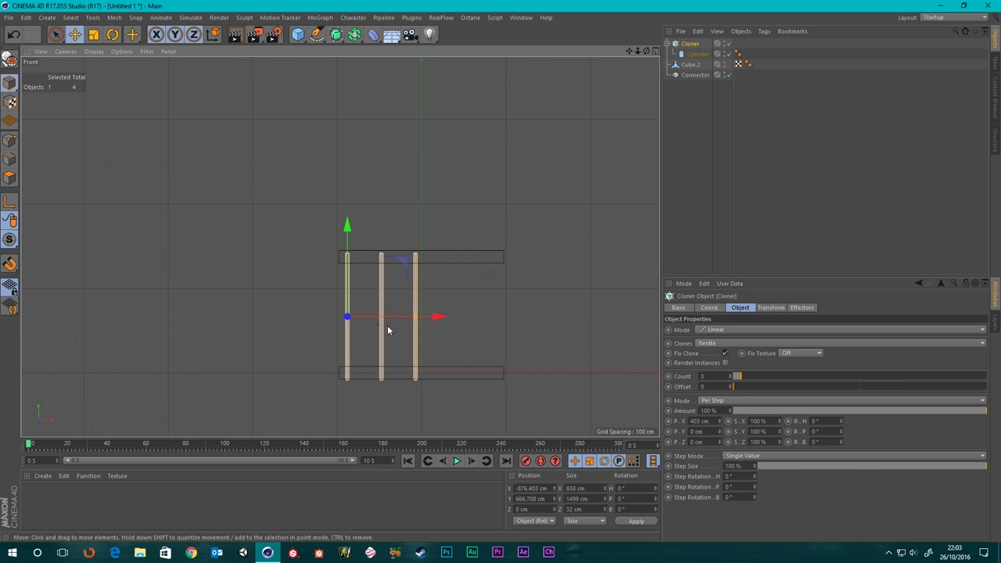
Shorten the cylinder's height to about 1346 cm so the bars end inside the two beams
scroll(387, 326, "up", 5)
scroll(438, 338, "down", 3)
middle_click_drag(463, 328, 407, 288, "alt")
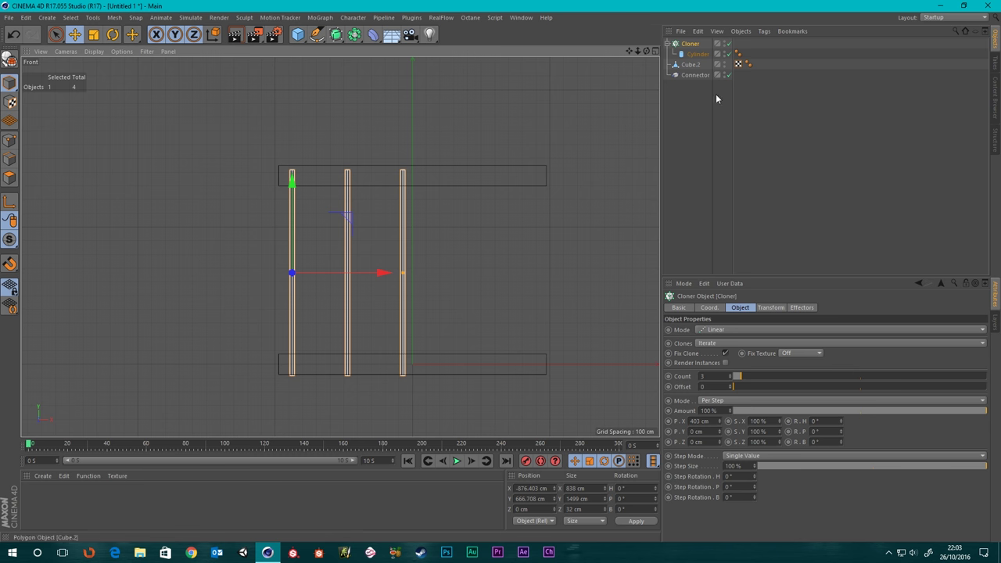
left_click(698, 54)
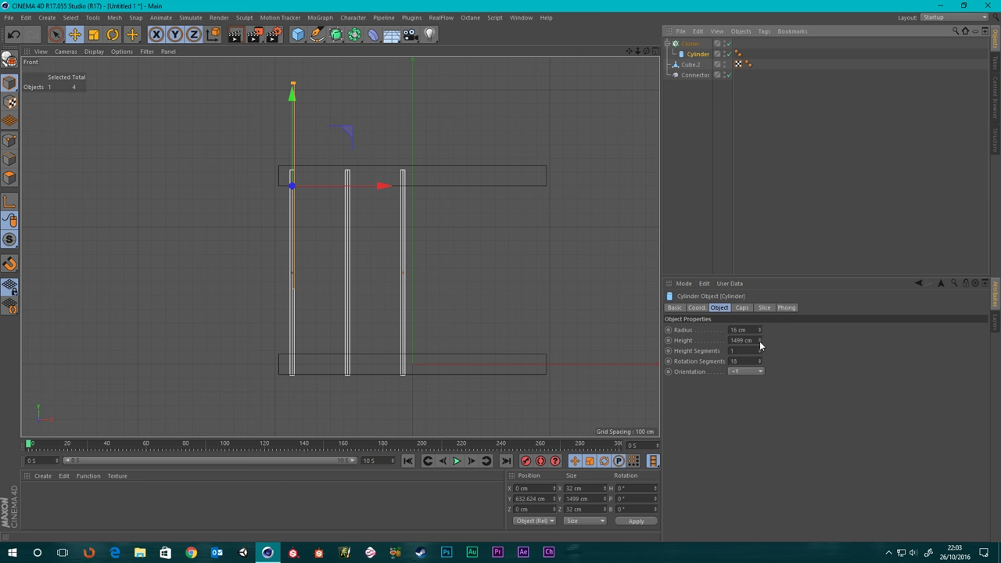
left_click_drag(760, 345, 760, 367)
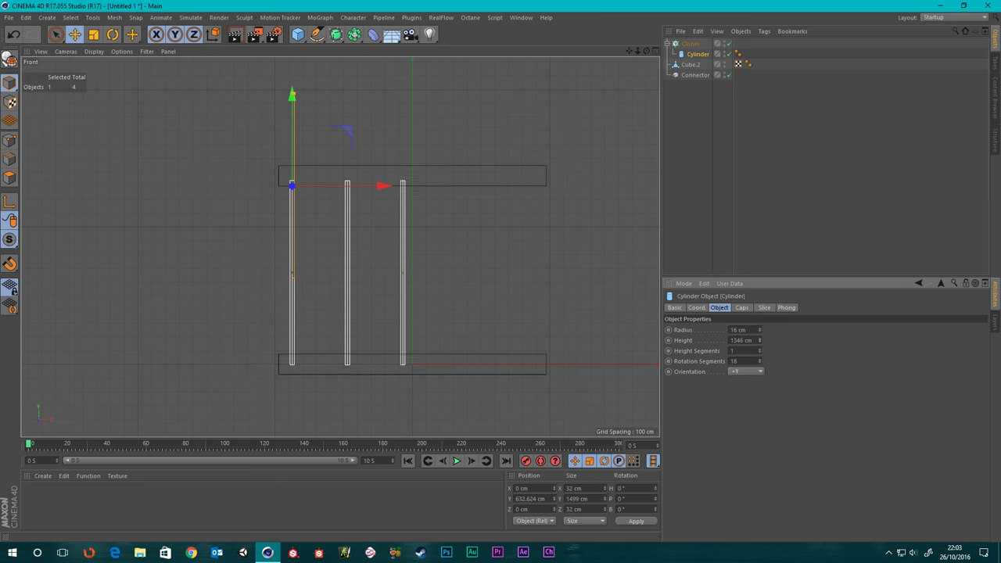
Increase the Cloner's count to 8 and set the X spacing per step to about 244 cm
left_click(690, 43)
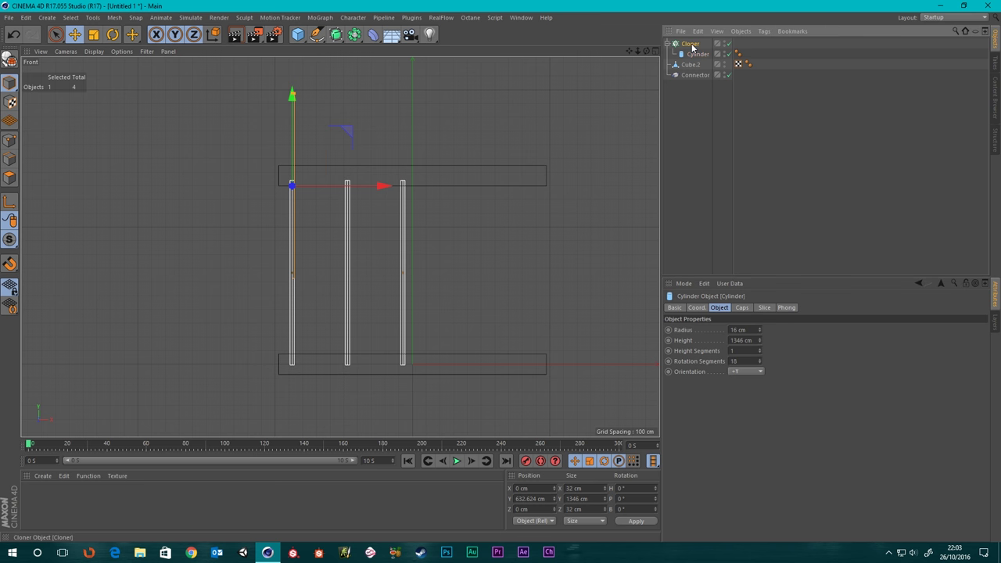
left_click_drag(737, 380, 750, 380)
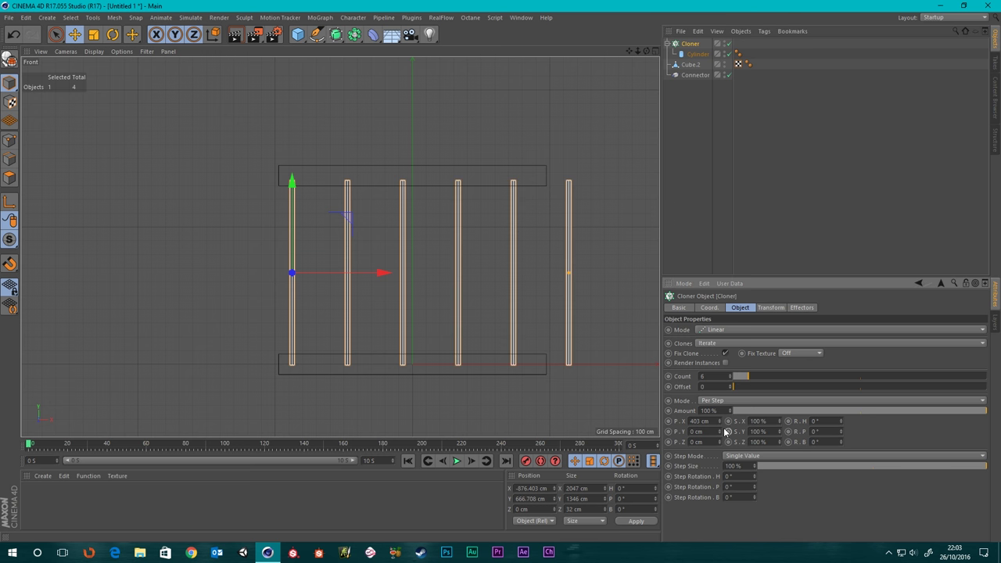
mouse_move(719, 421)
left_mouse_down()
mouse_move(699, 438)
mouse_move(721, 427)
left_mouse_up()
left_click_drag(747, 381, 755, 379)
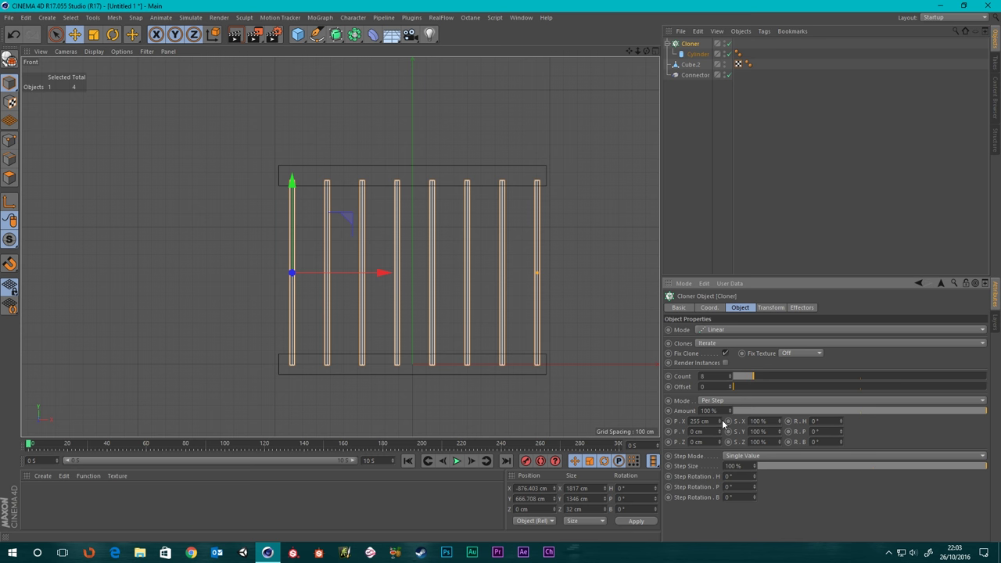
left_click_drag(723, 421, 719, 426)
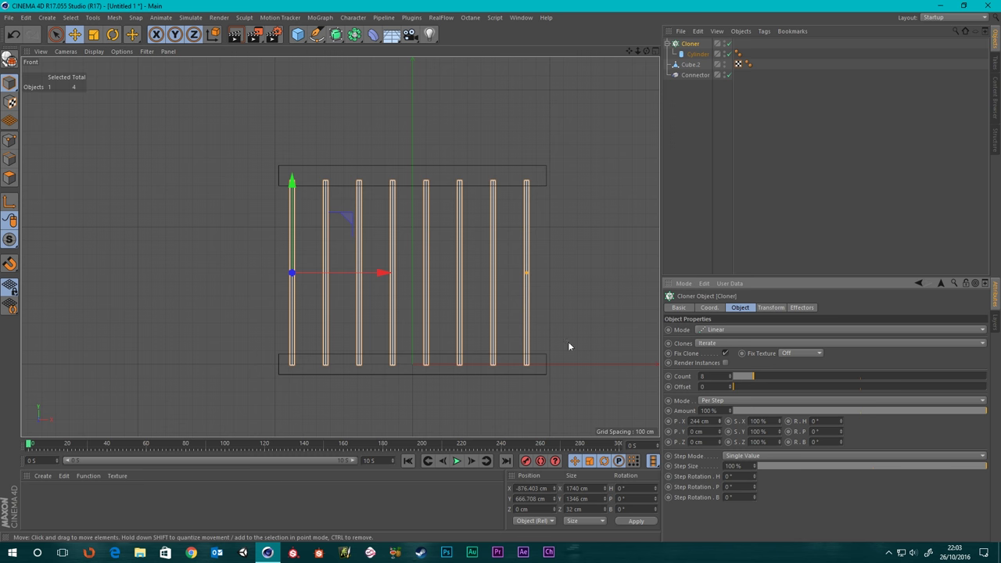
Return to the perspective view and make the Cloner editable
middle_click(579, 254)
middle_click(208, 167)
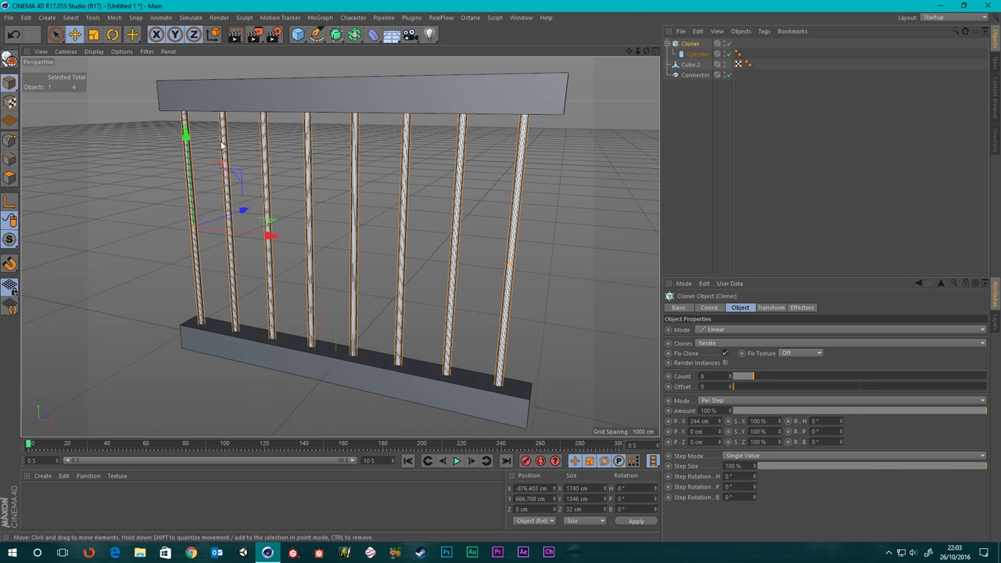
left_click_drag(208, 168, 407, 250, "alt")
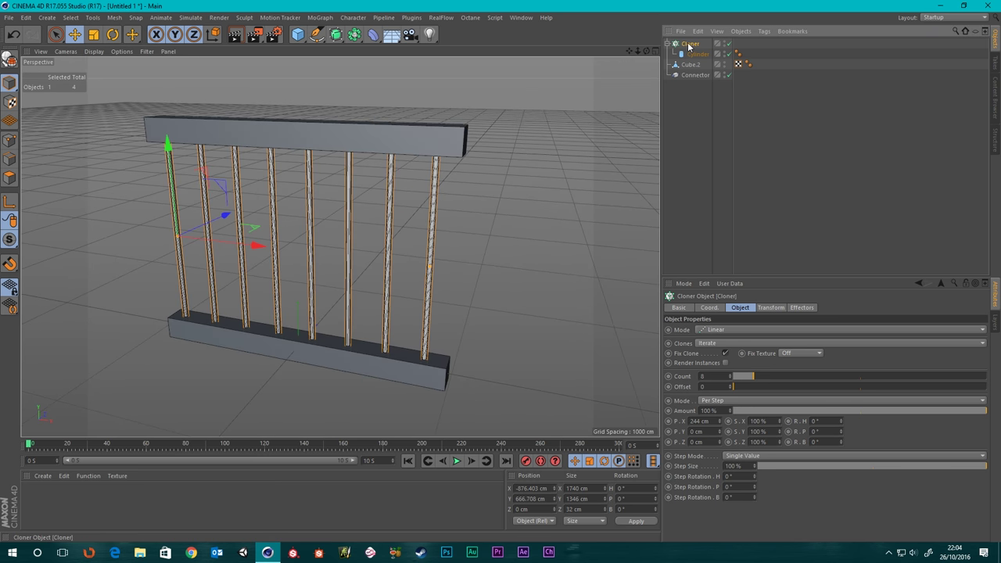
key("c")
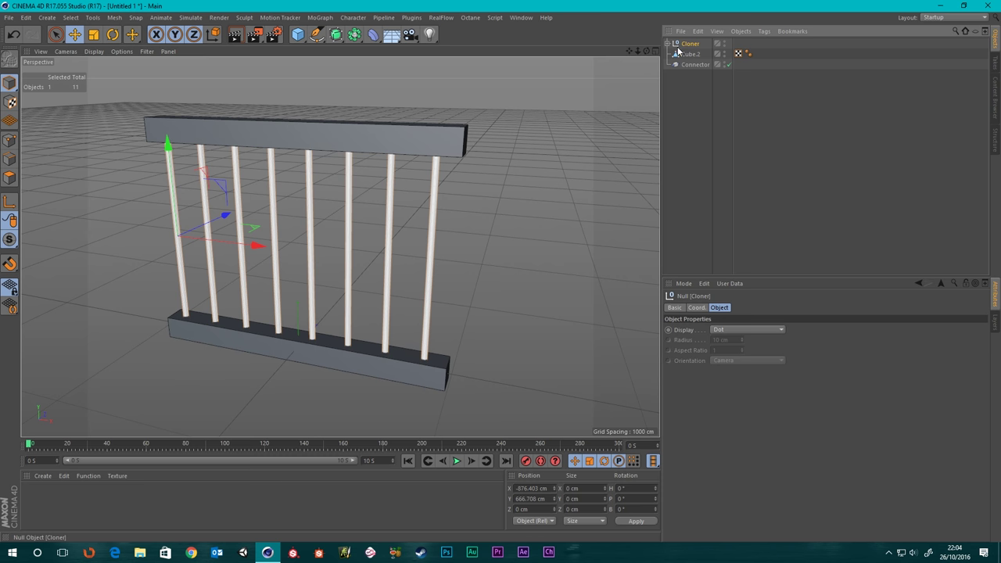
Merge Cylinder 0 through Cylinder 7 into one object with Connect Objects + Delete
left_click(666, 44)
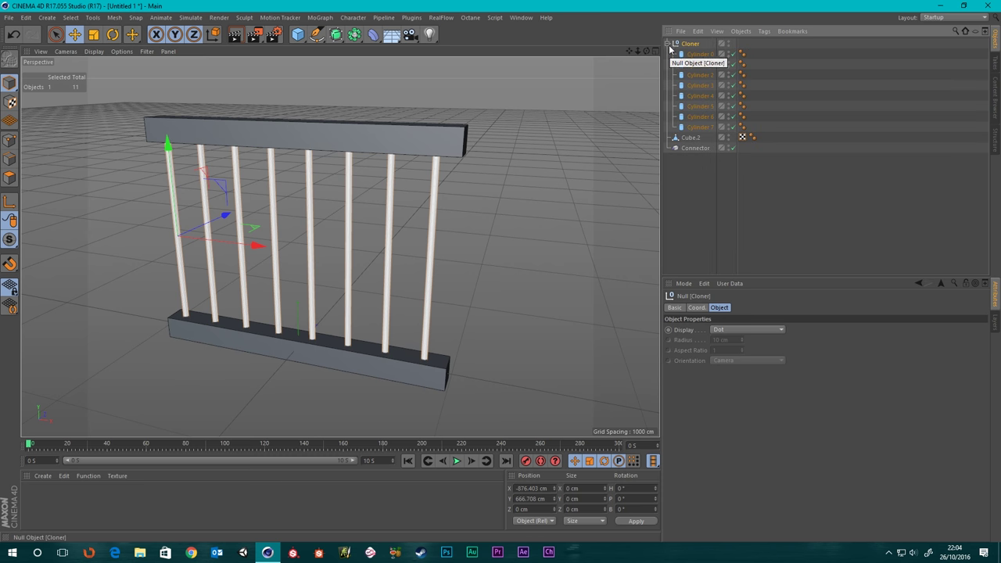
left_click(696, 55)
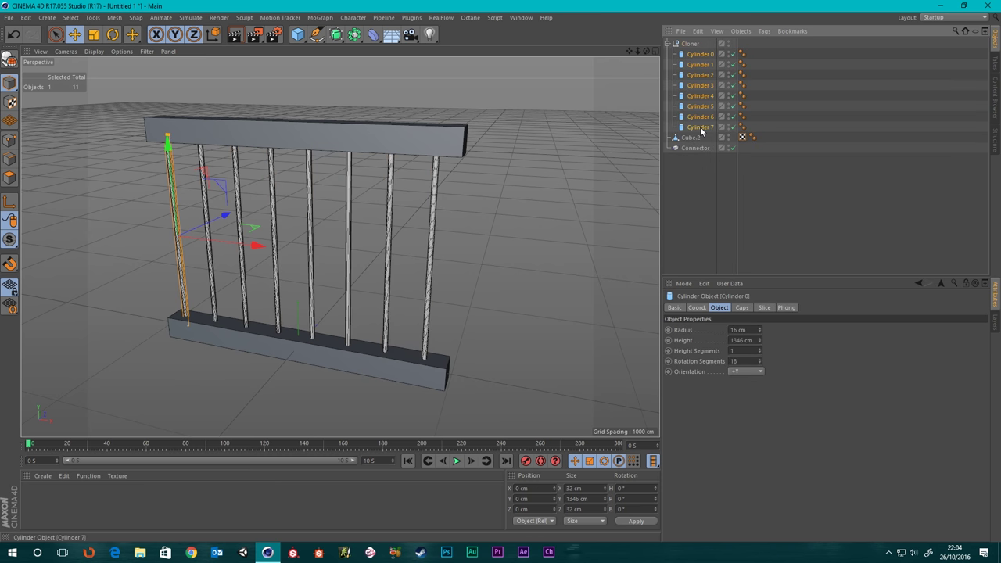
left_click(701, 127, "shift")
right_click(701, 128)
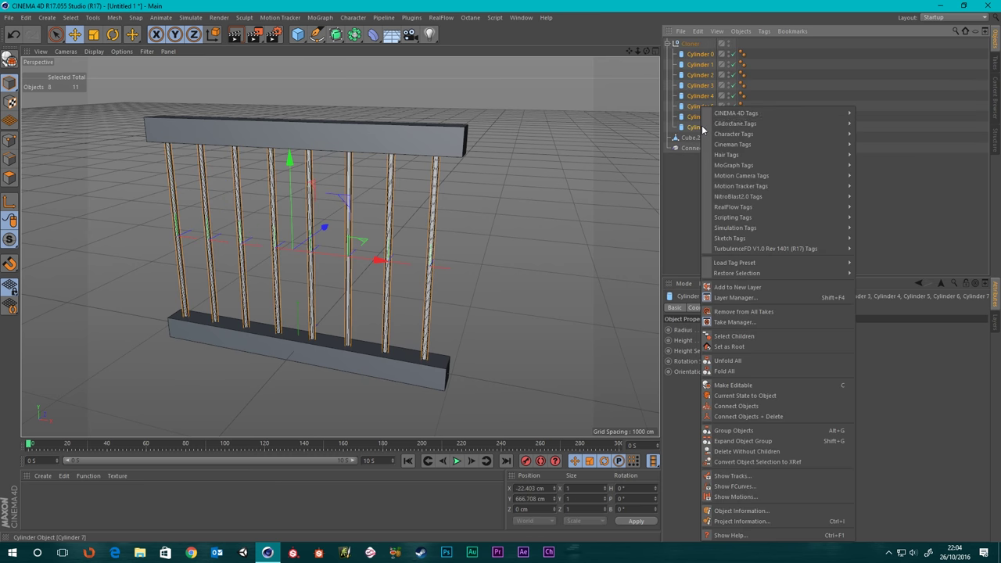
left_click(745, 416)
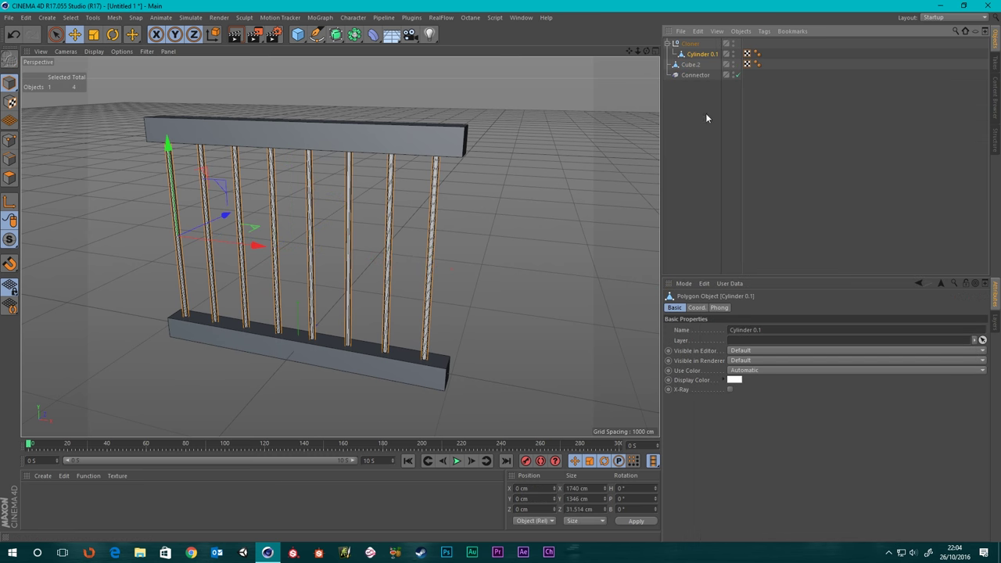
Move the merged cylinders out of the Cloner null and delete the empty null
left_click_drag(700, 66, 696, 79)
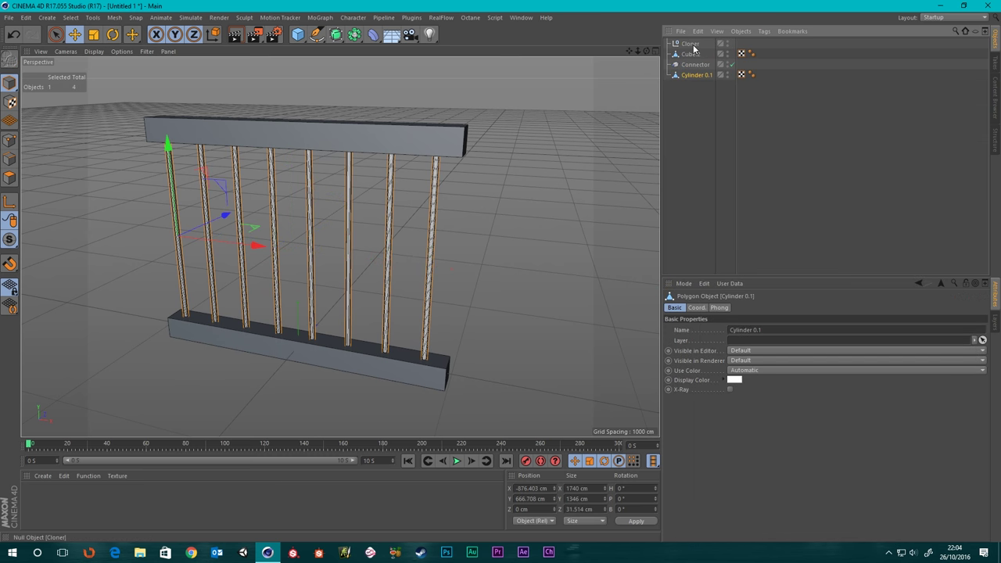
left_click(690, 43)
key("Delete")
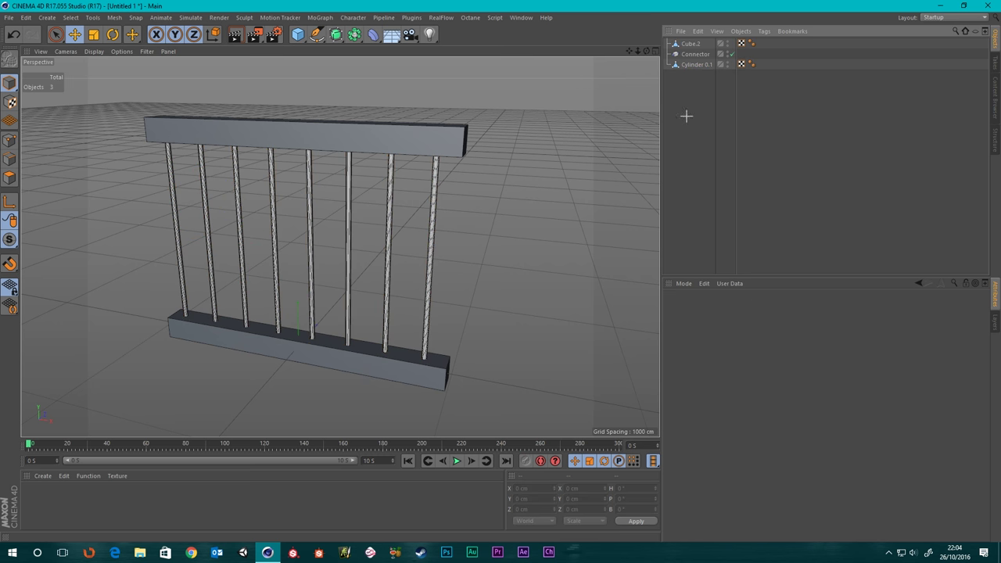
Merge the Cube.2 beams with the merged cylinders into a single object using Connect Objects + Delete
left_click(691, 45)
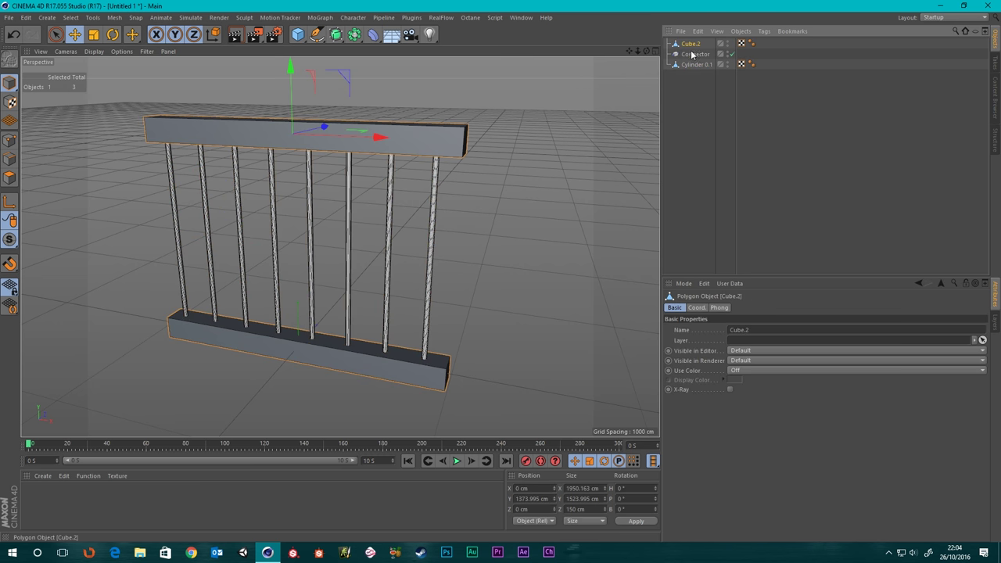
left_click(696, 65, "ctrl")
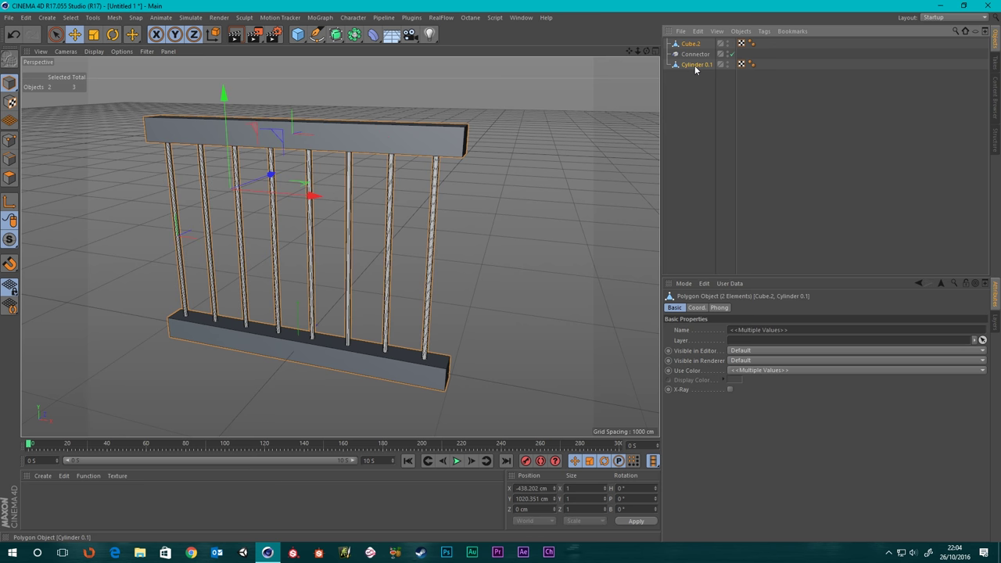
right_click(696, 67)
left_click(745, 376)
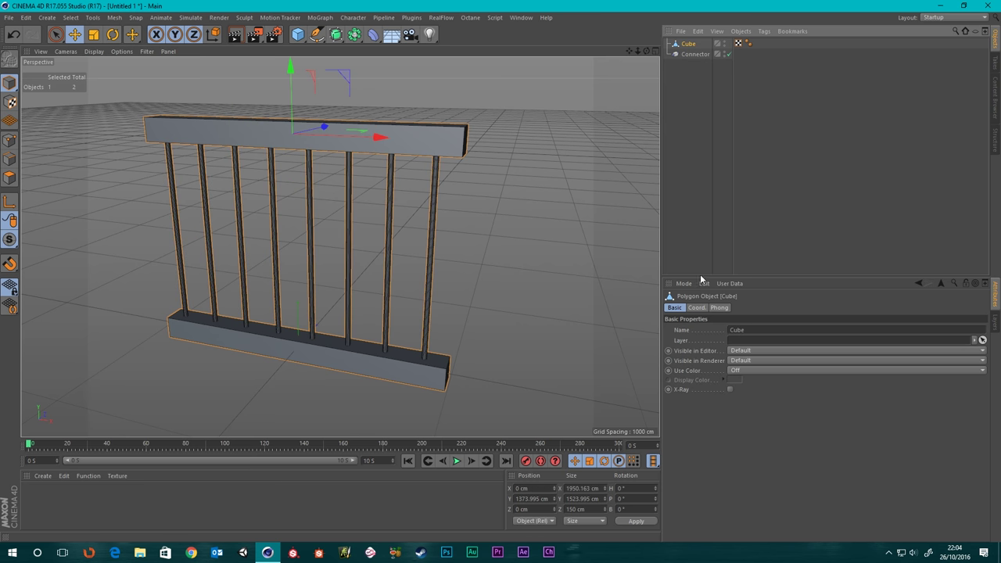
scroll(438, 313, "down", 3)
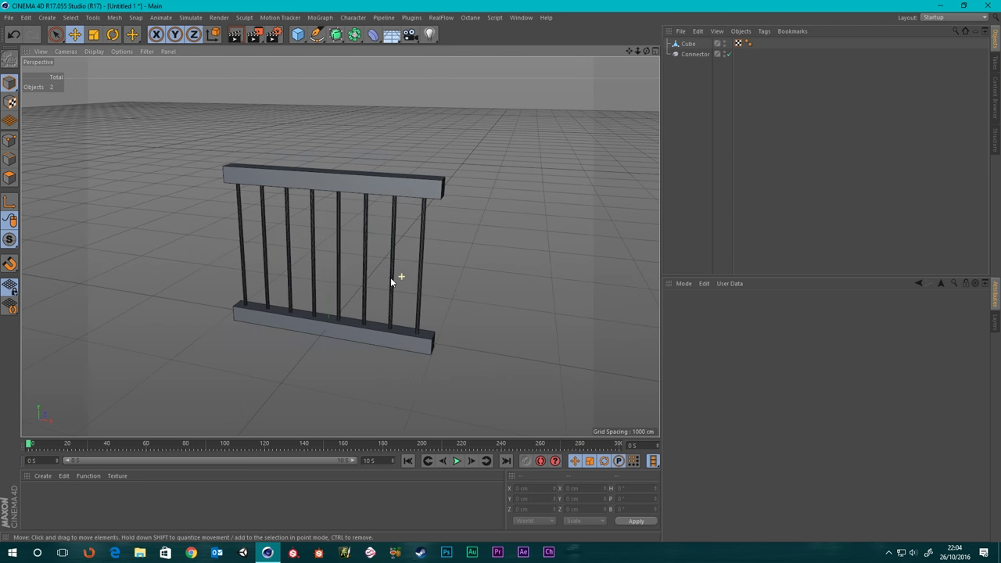
left_click_drag(379, 279, 363, 245, "alt")
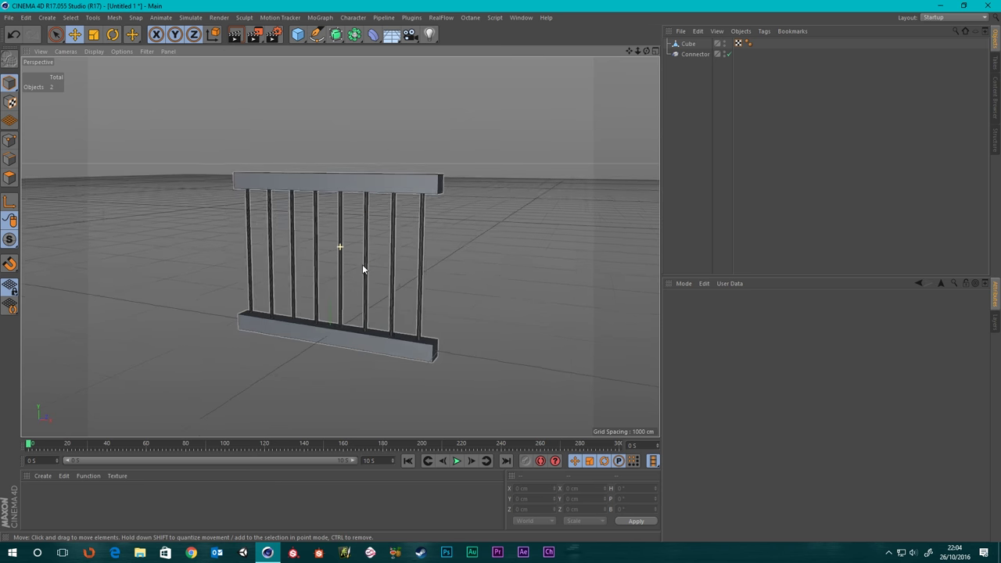
Rename the merged barred frame object as Body
scroll(365, 266, "up", 2)
scroll(347, 248, "up", 3)
scroll(347, 248, "down", 3)
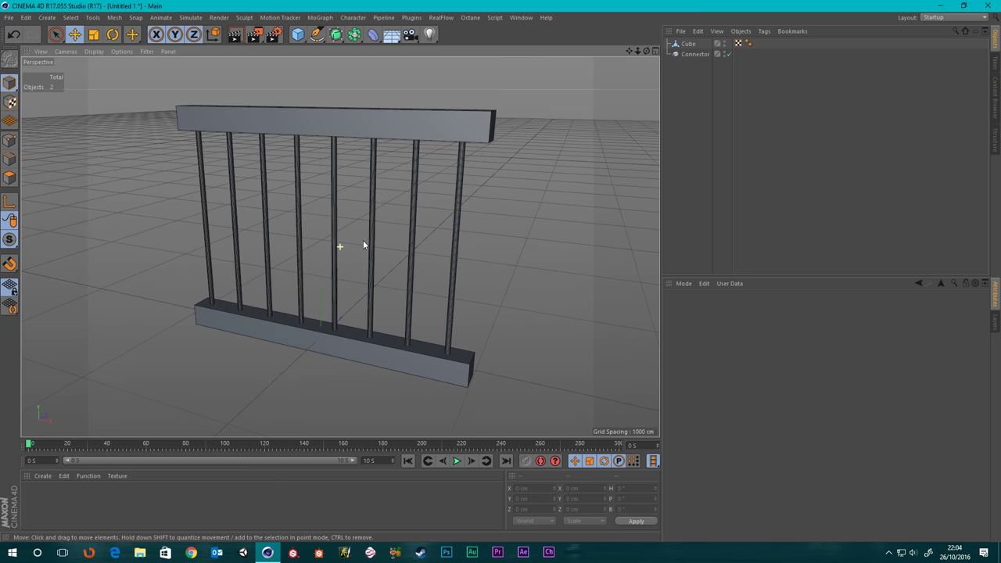
left_click(690, 43)
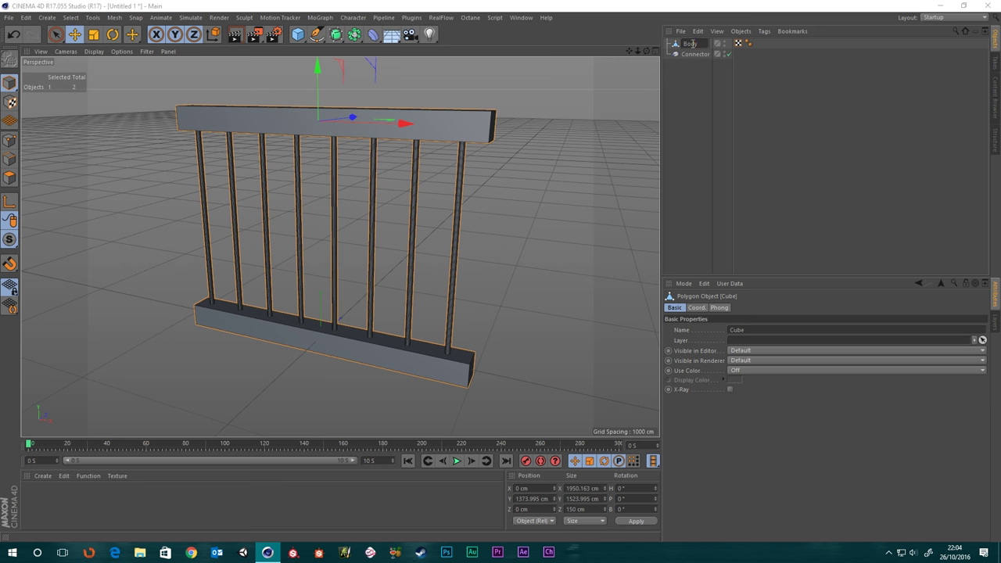
type("Body")
key("Return")
left_click(701, 79)
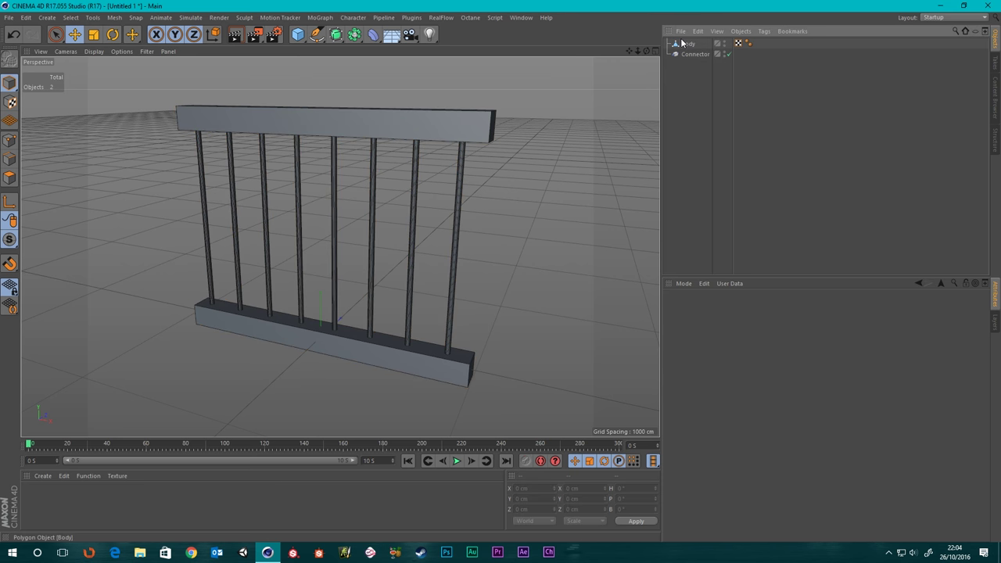
left_click(688, 45)
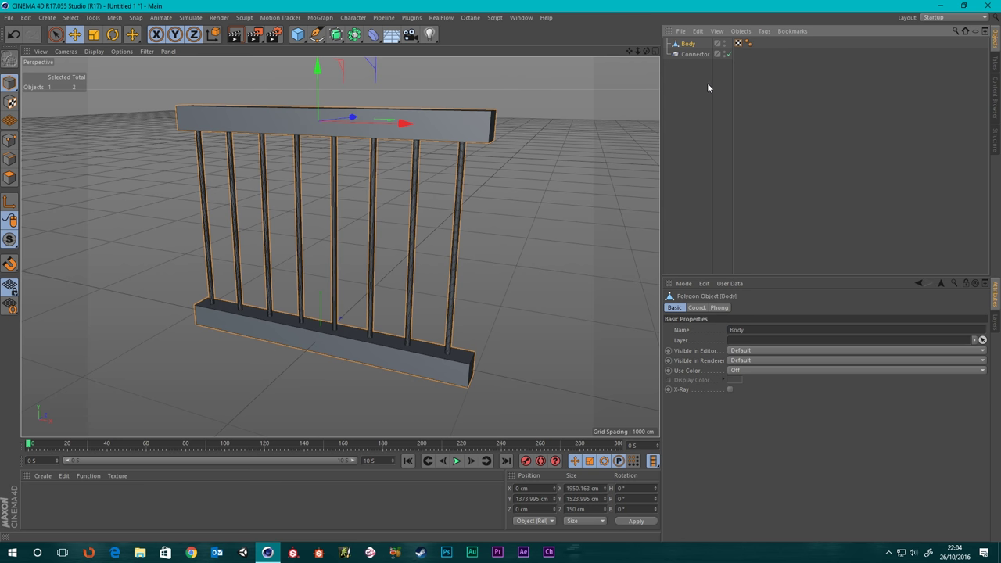
left_click(699, 87)
left_click(693, 54)
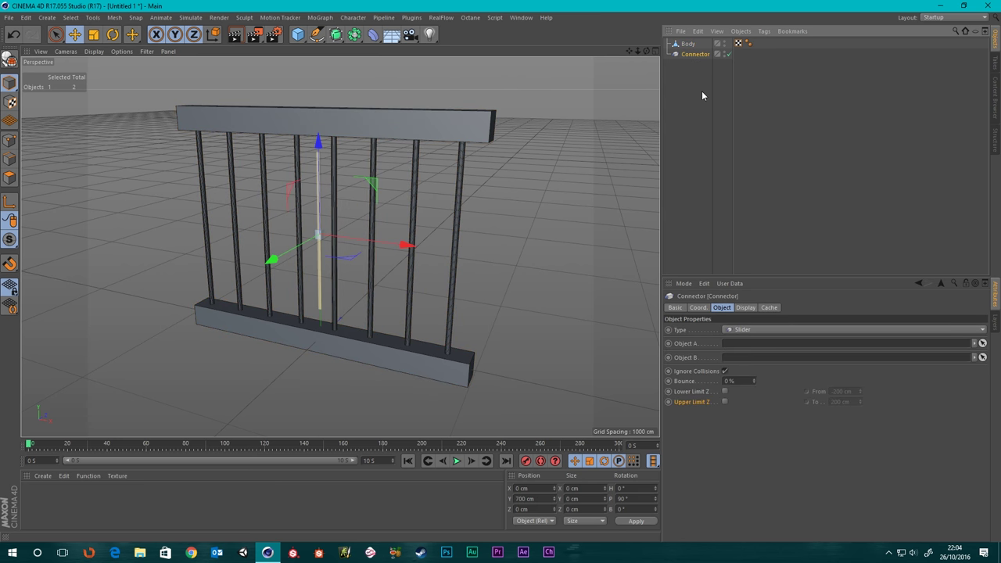
left_click(701, 92)
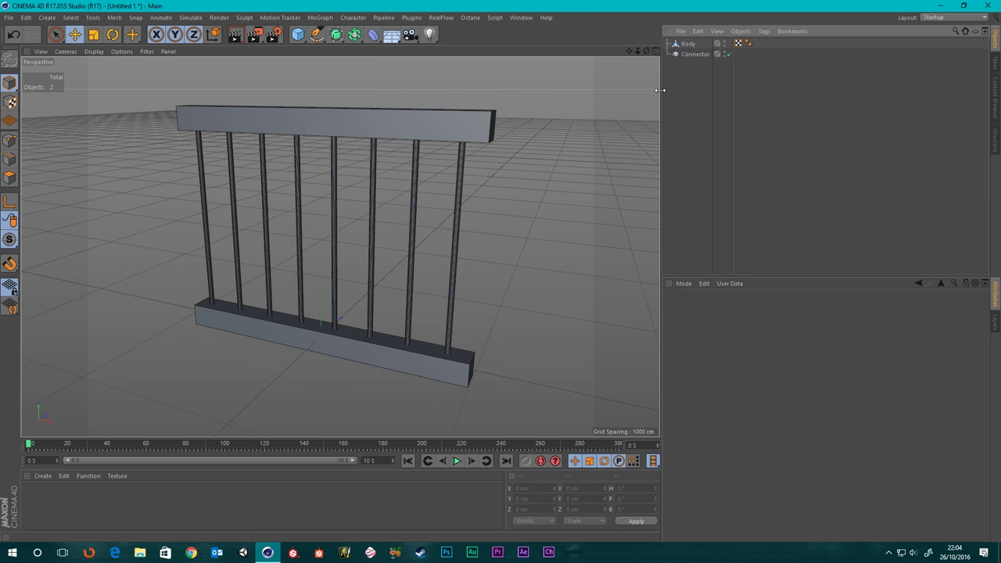
Add a MoGraph Cloner and place it below the Connector in the object hierarchy
left_click(317, 17)
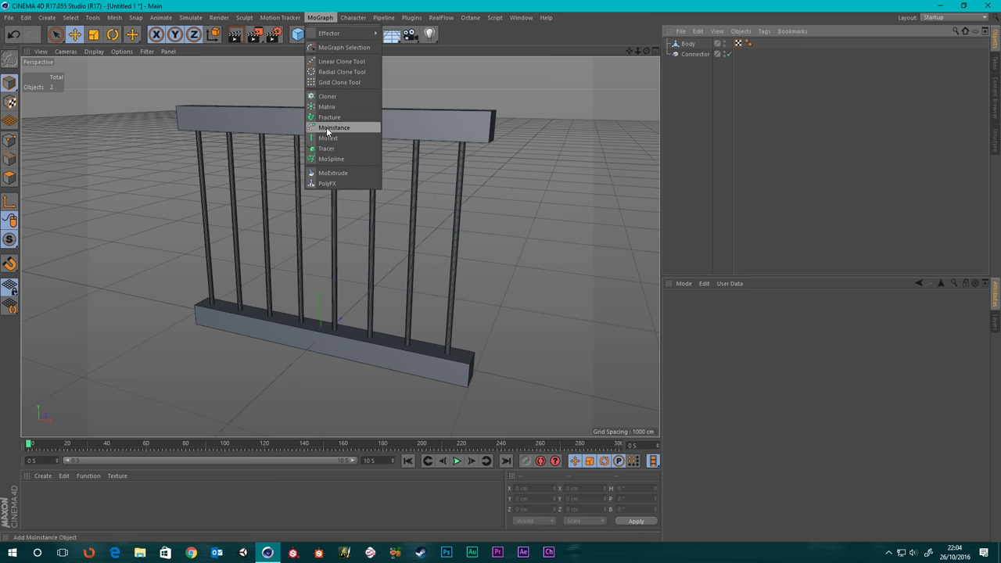
left_click(329, 98)
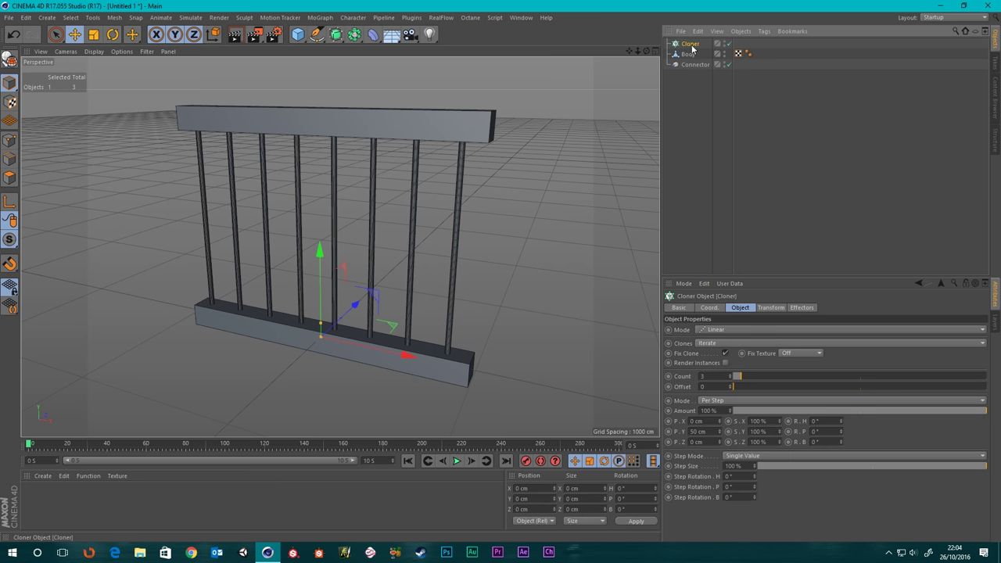
left_click_drag(692, 113, 685, 100)
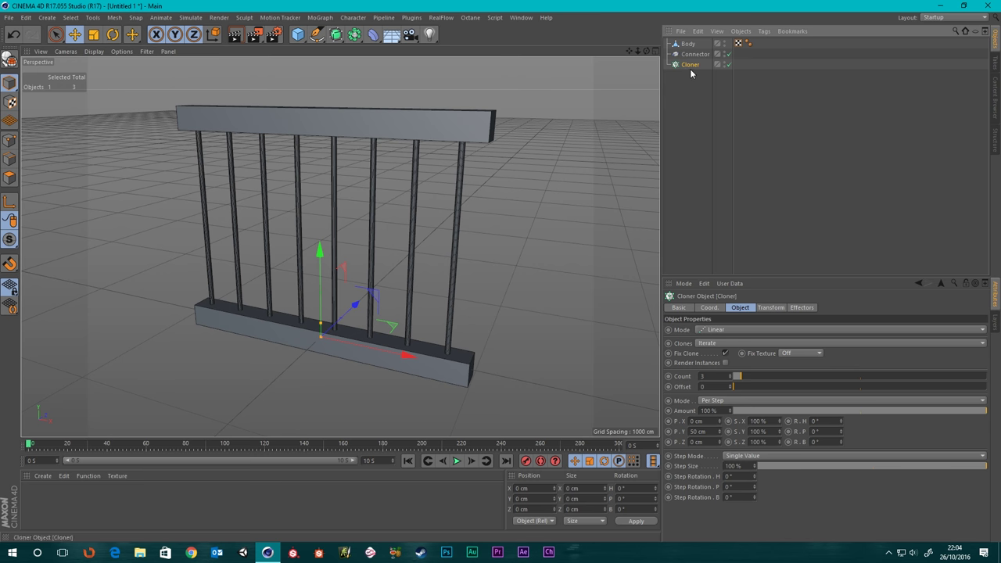
Add a Sphere primitive with 16 segments at the frame's base
left_click(298, 34)
left_click(498, 71)
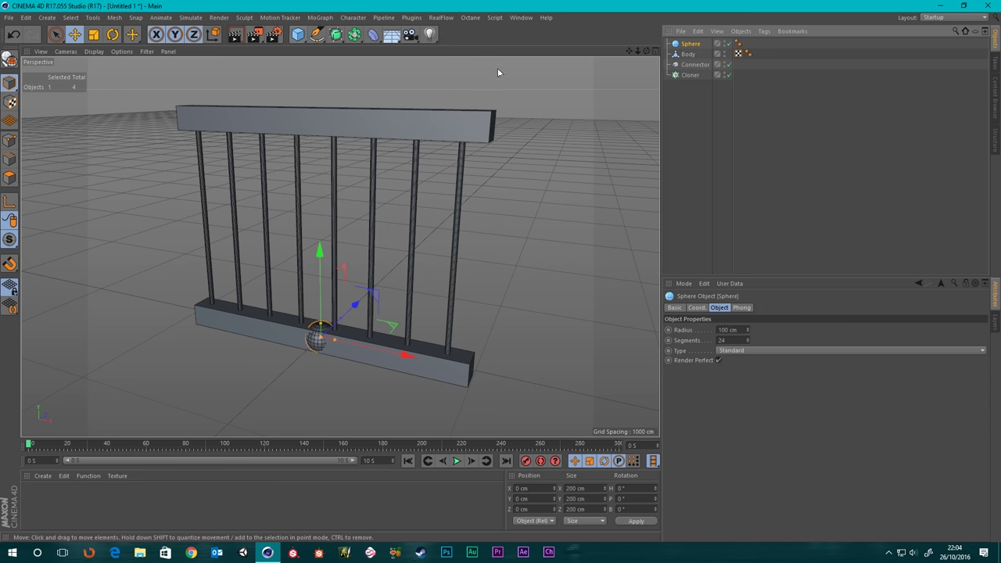
scroll(321, 380, "up", 5)
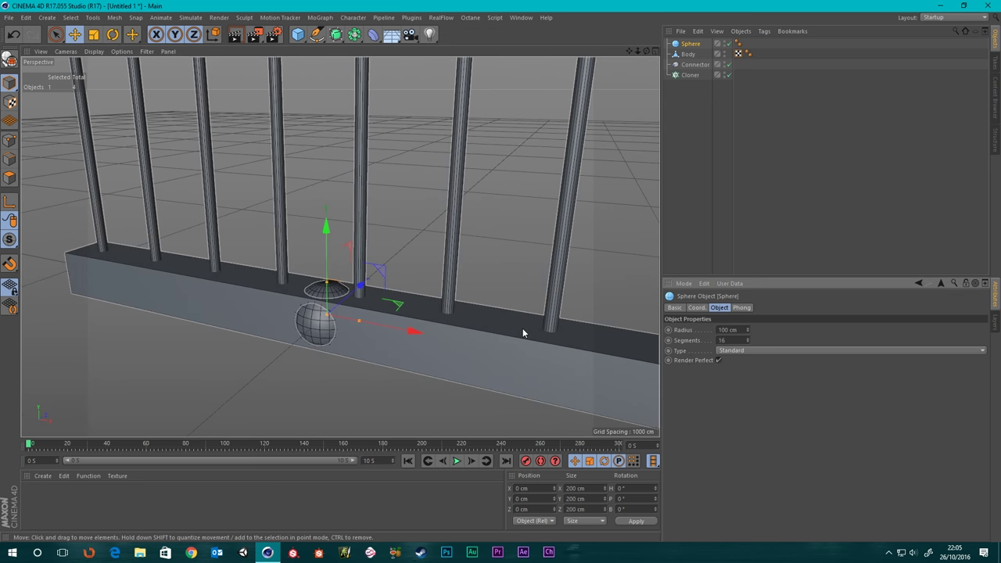
left_click_drag(447, 262, 304, 251, "alt")
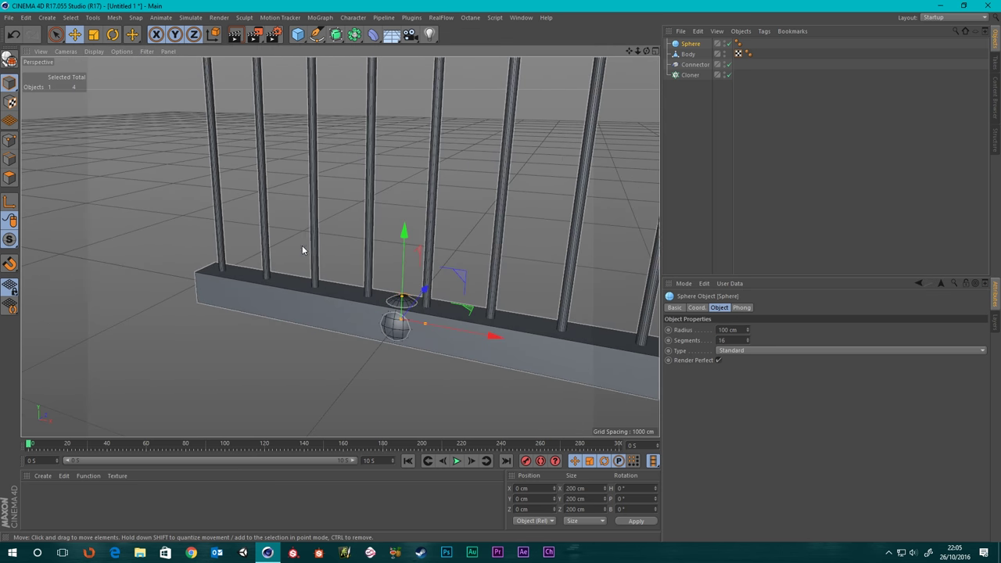
Raise the sphere to about 248 cm in Y and make it a child of the Cloner
left_click_drag(404, 232, 616, 234)
scroll(396, 177, "down", 3)
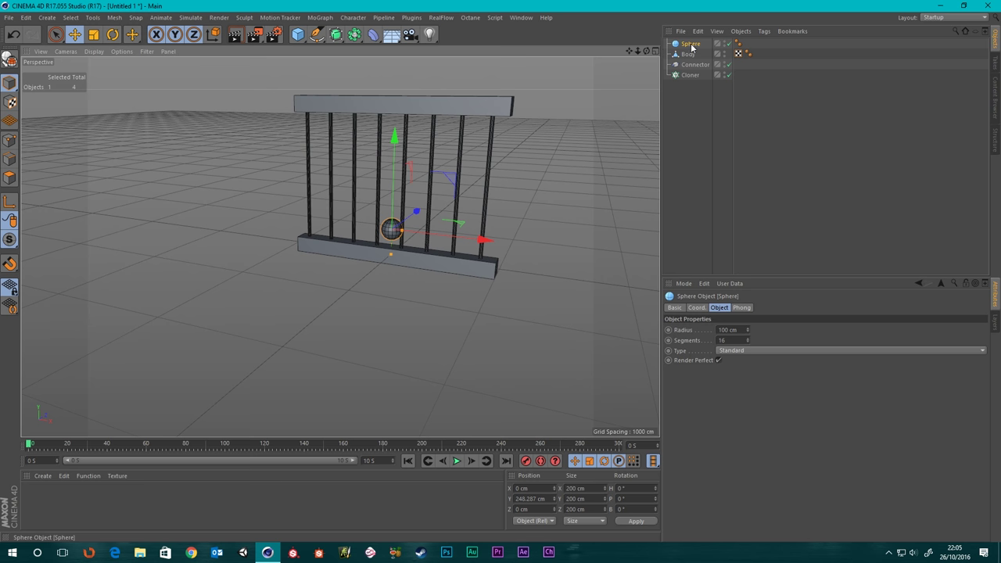
left_click_drag(693, 80, 691, 74)
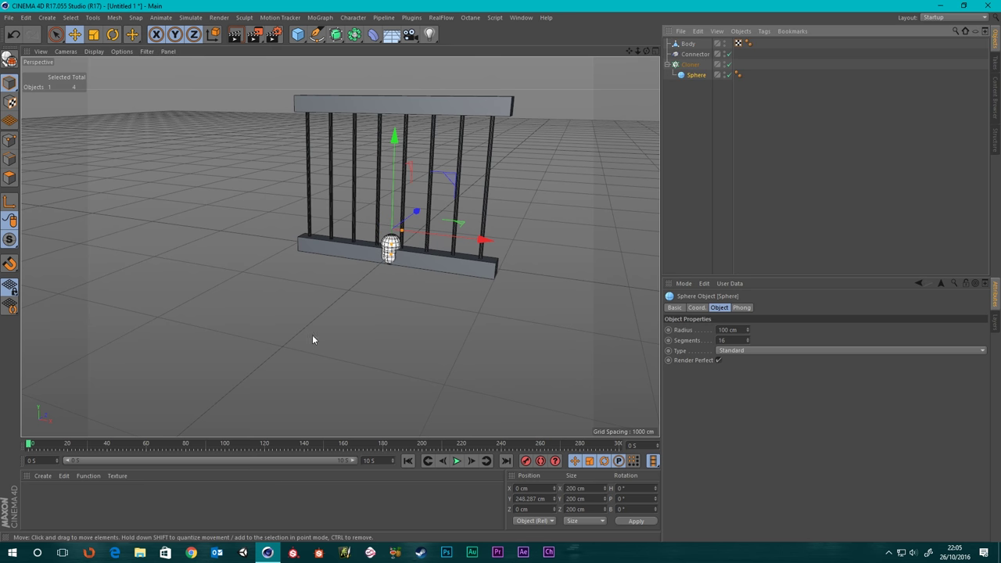
scroll(337, 305, "up", 3)
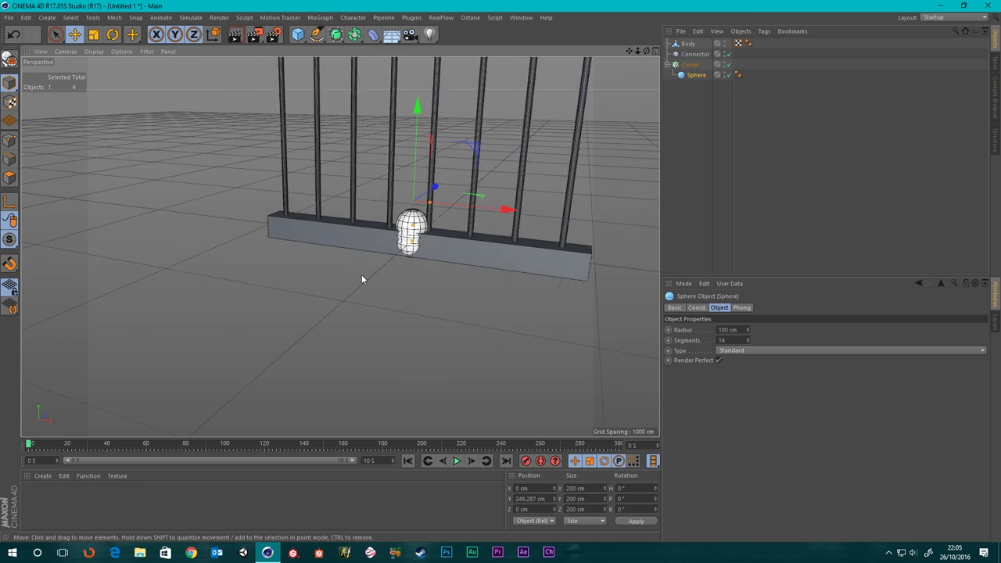
Set the Cloner's P.Y step to 0 cm, its count to 7 and its P.X step to 214 cm
left_click(690, 65)
mouse_move(469, 344)
left_mouse_down("alt")
mouse_move(376, 241)
mouse_move(341, 246)
mouse_move(481, 288)
left_mouse_up("alt")
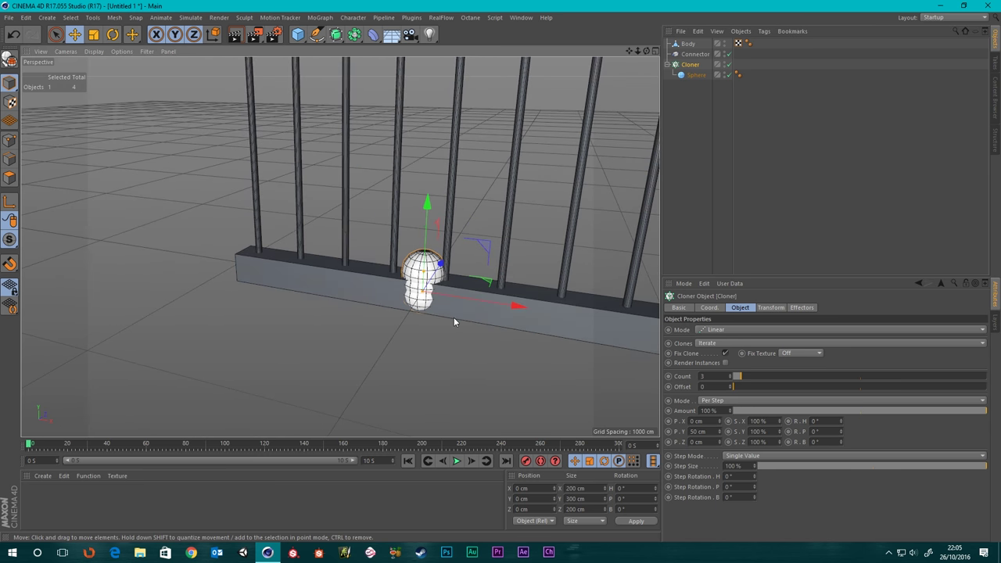
left_click(702, 378)
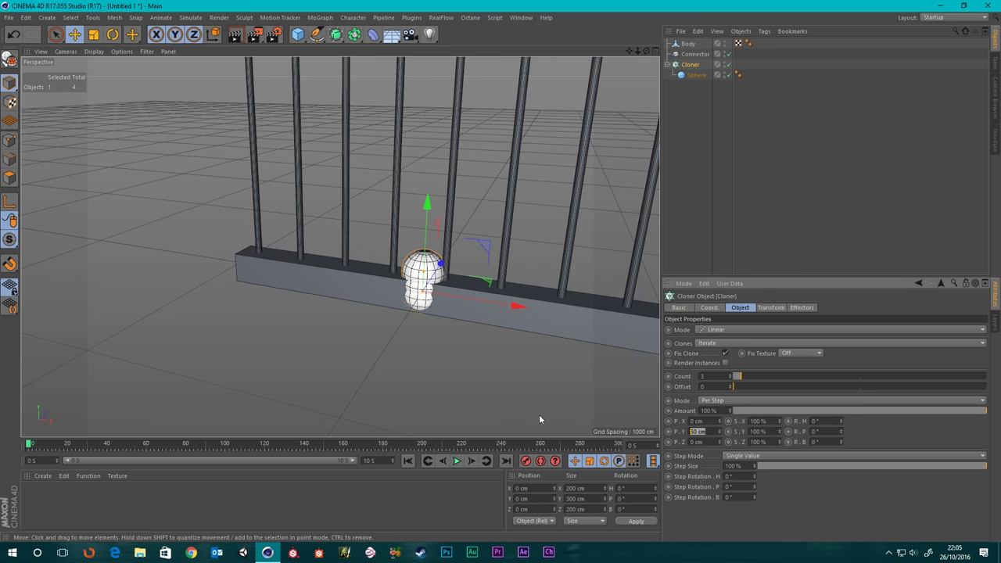
double_click(704, 431)
type("0")
key("Return")
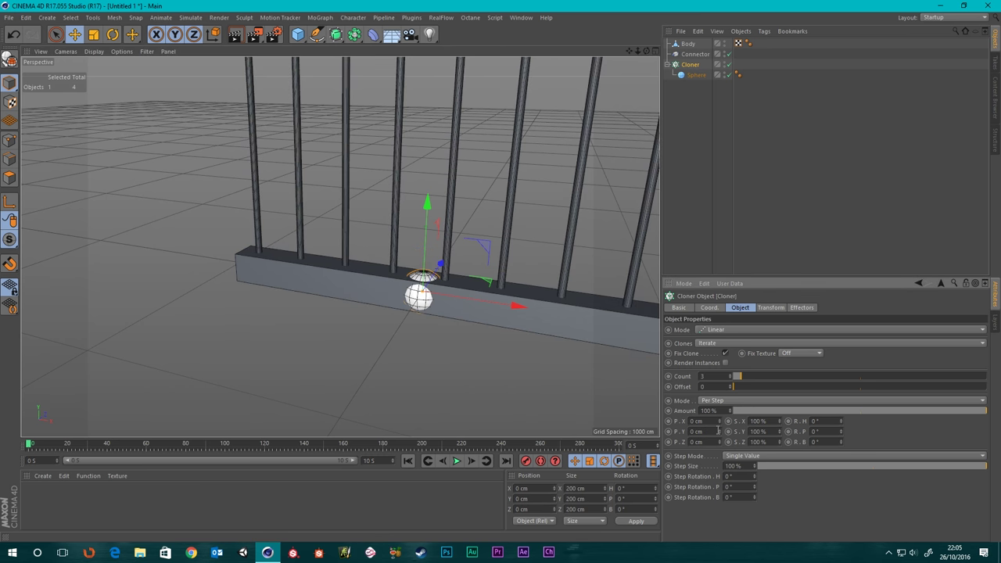
left_click_drag(742, 377, 751, 378)
left_click_drag(720, 431, 668, 200)
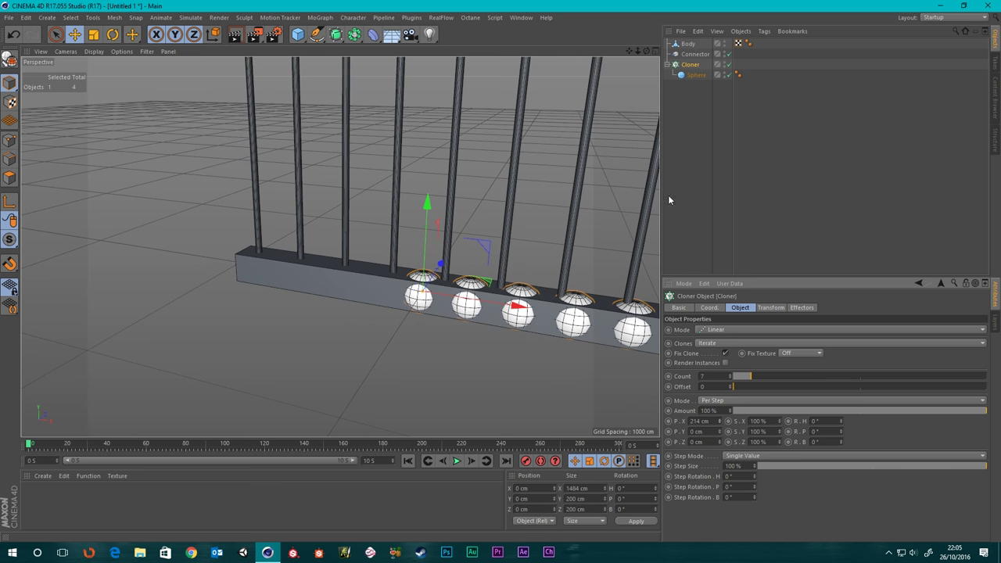
In the front view, move the Cloner along X to about -877 cm so its first sphere centres on the frame's first bar
middle_click(334, 281)
middle_click(483, 335)
scroll(406, 368, "up", 3)
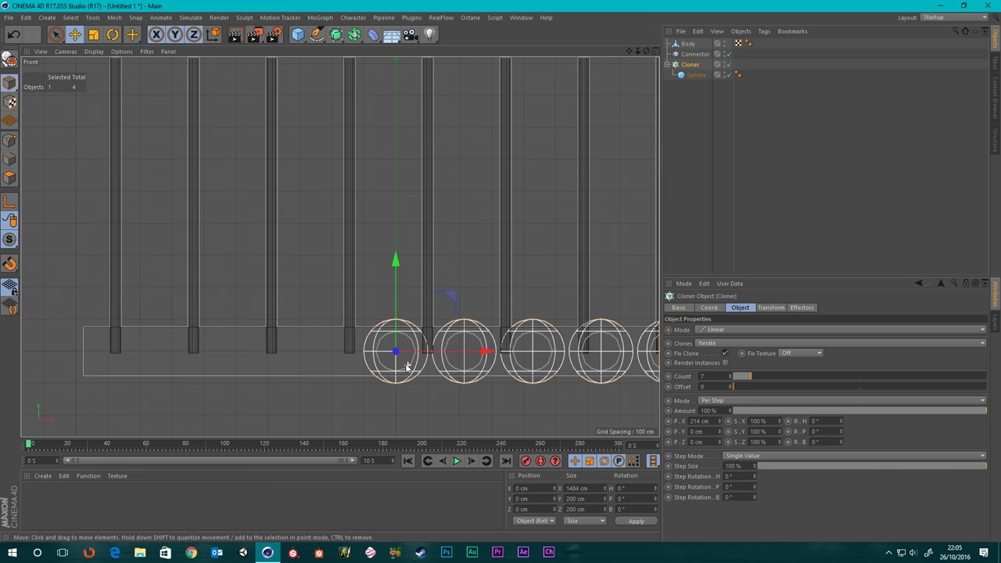
scroll(500, 352, "down", 2)
left_click_drag(514, 351, 319, 375)
scroll(235, 366, "up", 3)
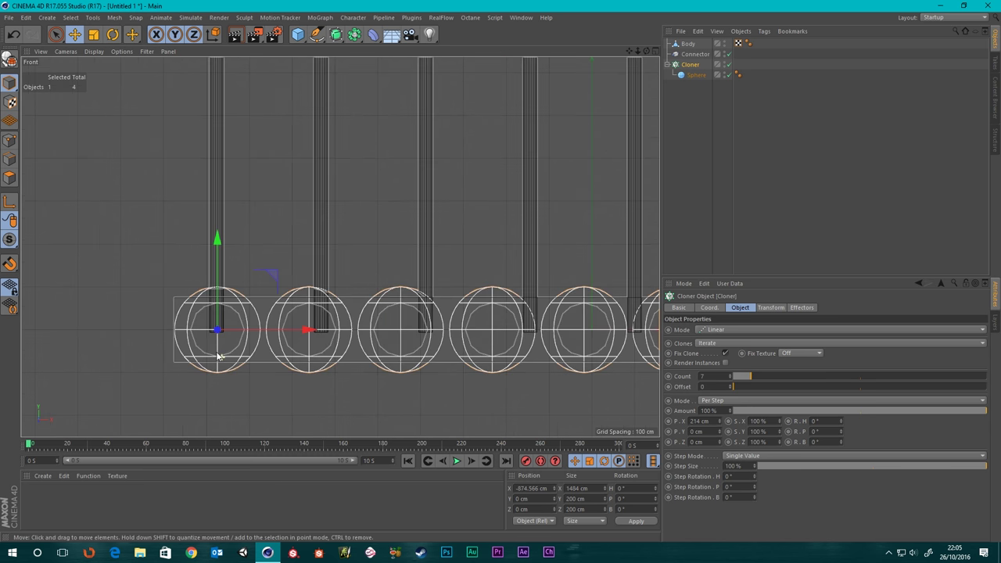
scroll(204, 345, "up", 3)
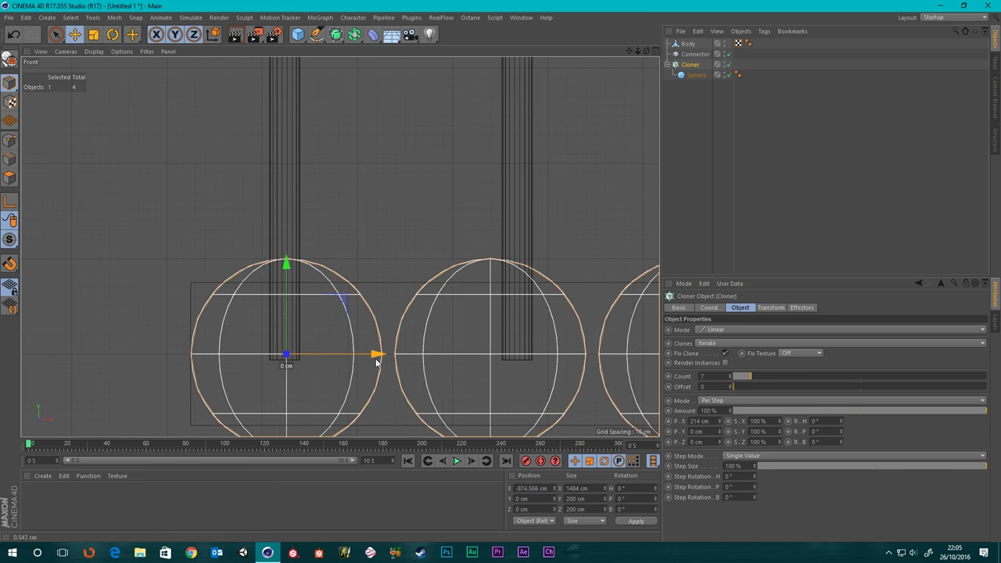
left_click_drag(377, 361, 374, 365)
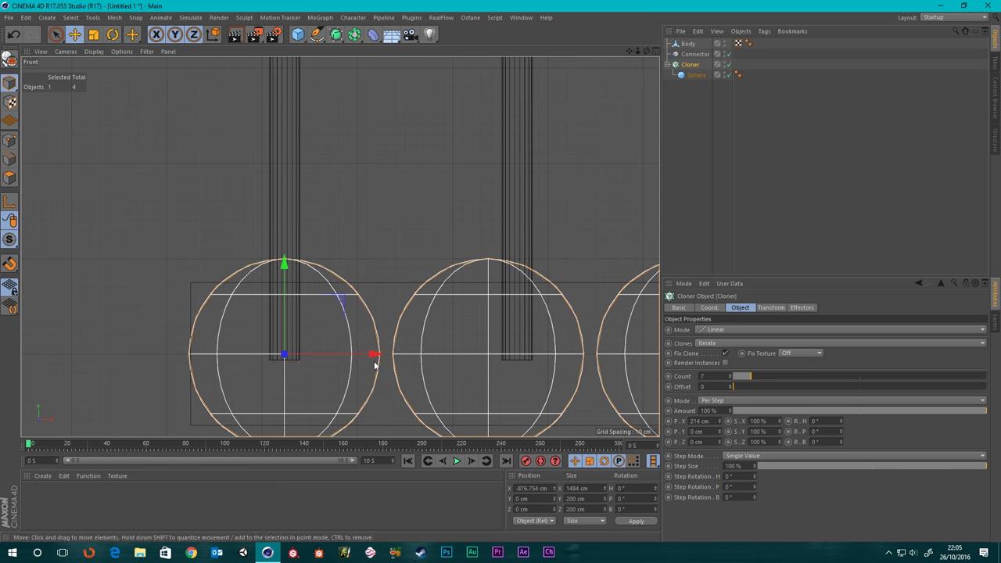
Set the Cloner's count to 8 and its P.X step to 244 cm, matching one sphere to each bar
scroll(375, 365, "down", 5)
scroll(469, 368, "up", 2)
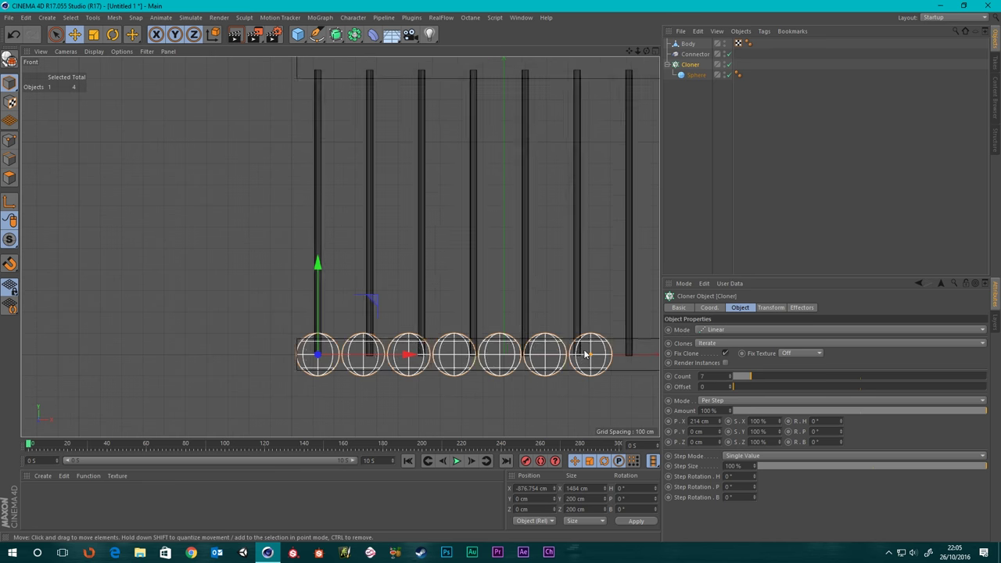
scroll(585, 354, "up", 1)
middle_click_drag(526, 322, 387, 291, "alt")
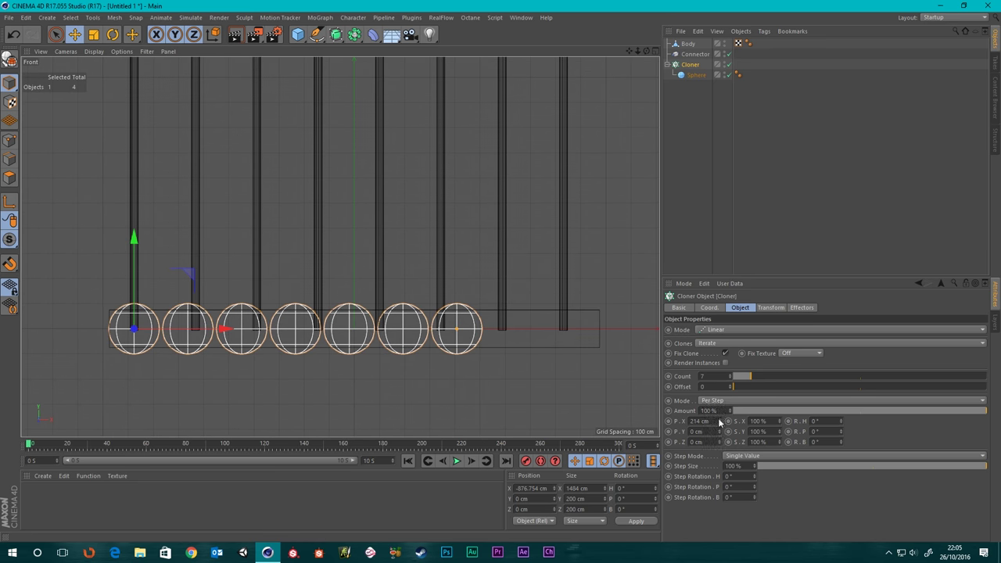
left_click_drag(719, 422, 776, 422)
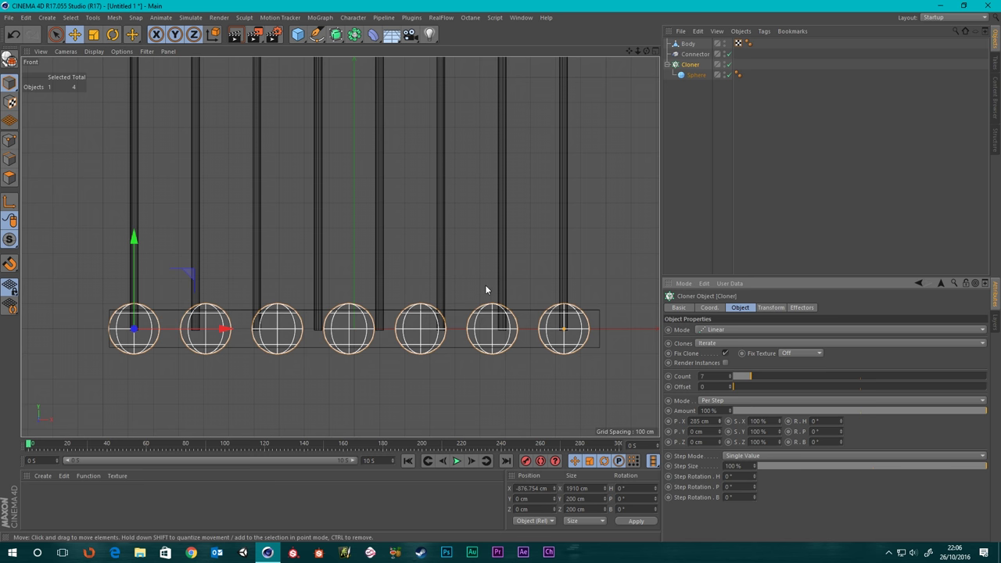
left_click(730, 374)
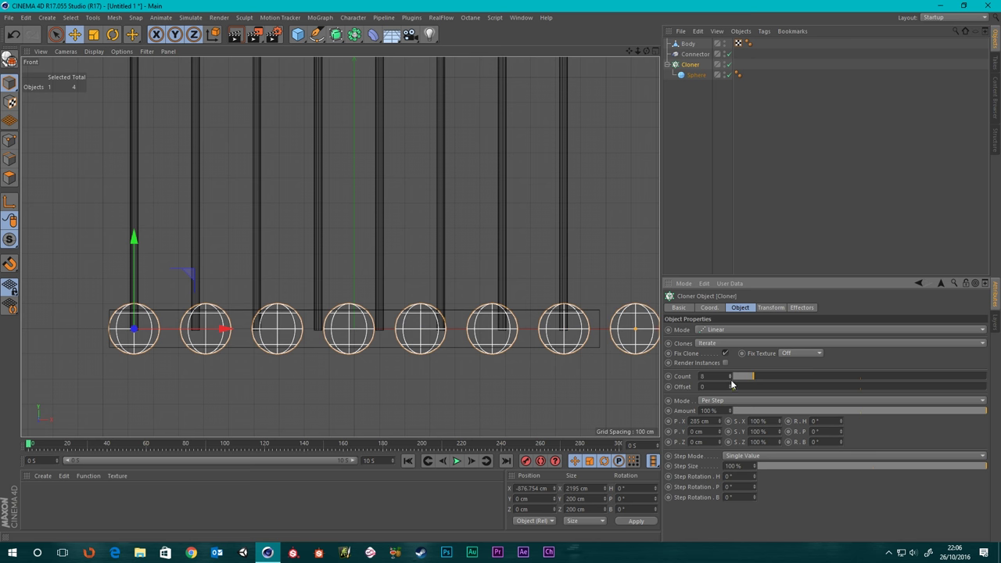
left_click_drag(719, 422, 719, 445)
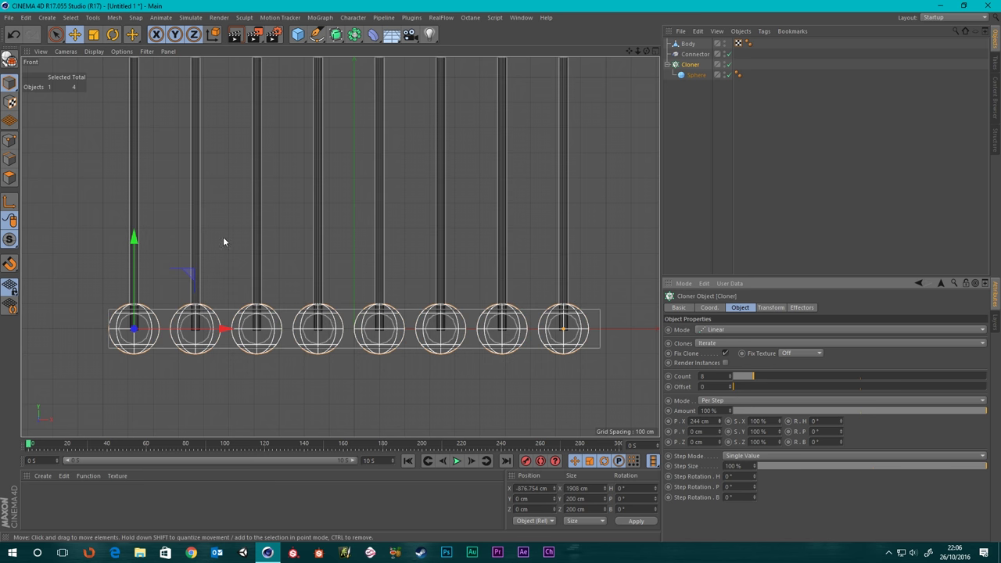
Raise the row of cloned spheres to about 1127 cm in Y, just below the frame's upper beam, and return to the perspective view
mouse_move(136, 251)
left_mouse_down()
mouse_move(142, 200)
mouse_move(142, 209)
left_mouse_up()
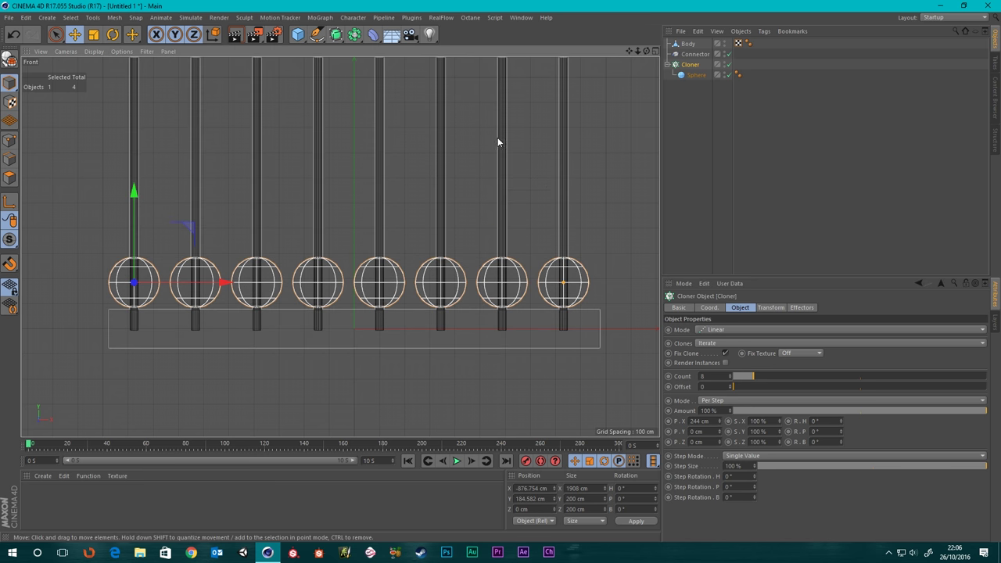
middle_click(592, 185)
middle_click(227, 147)
mouse_move(222, 146)
left_mouse_down("alt")
mouse_move(356, 144)
mouse_move(227, 207)
mouse_move(249, 88)
left_mouse_up("alt")
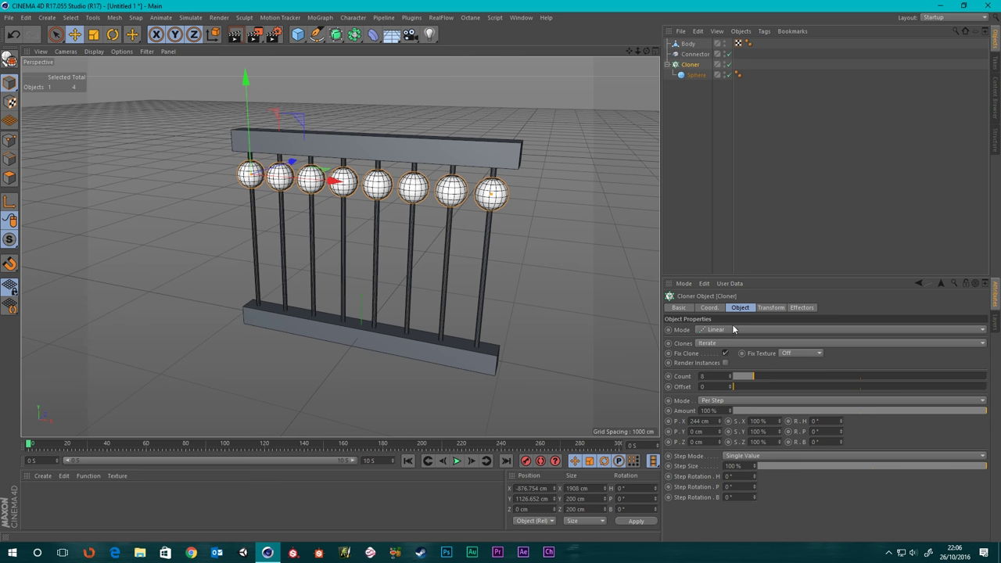
Switch the Cloner to Grid Array mode and reduce its counts to 1, 1 and 1
left_click(732, 329)
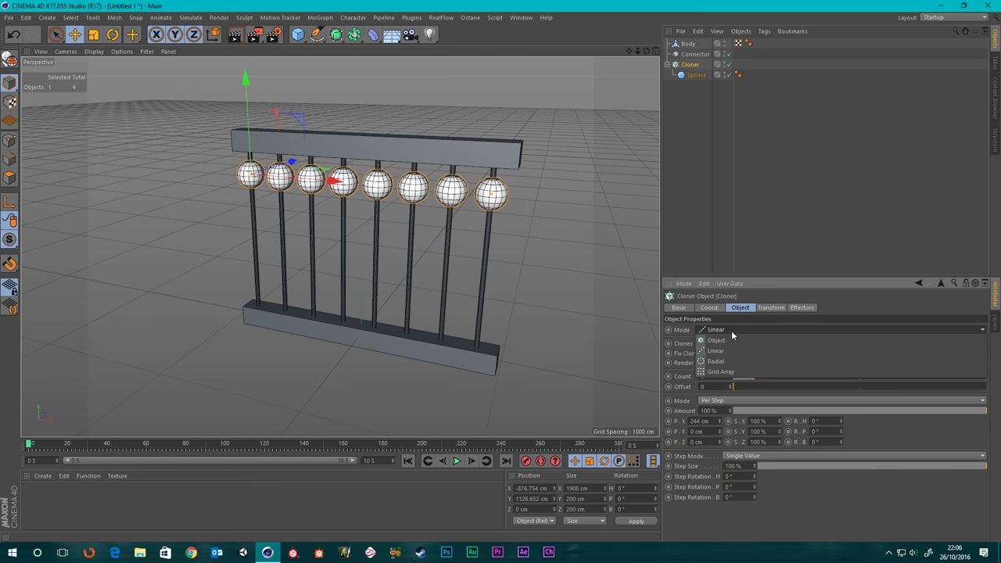
left_click(724, 372)
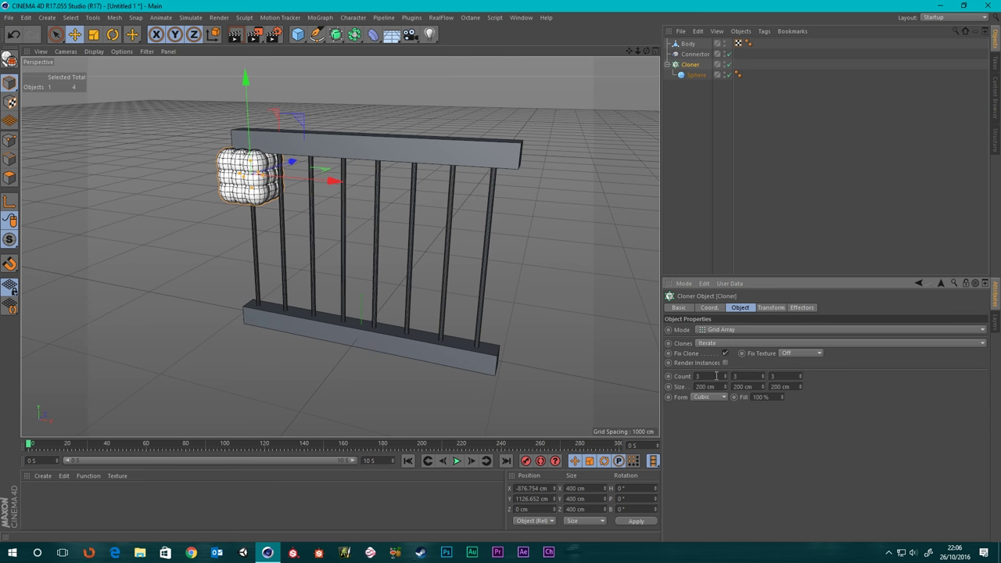
left_click(726, 379)
left_click(726, 380)
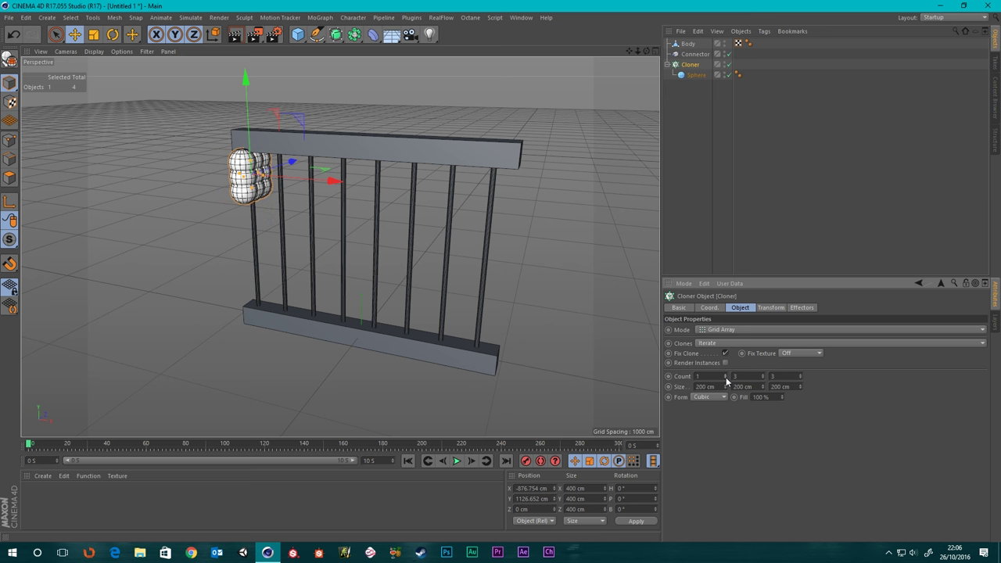
left_click(763, 377)
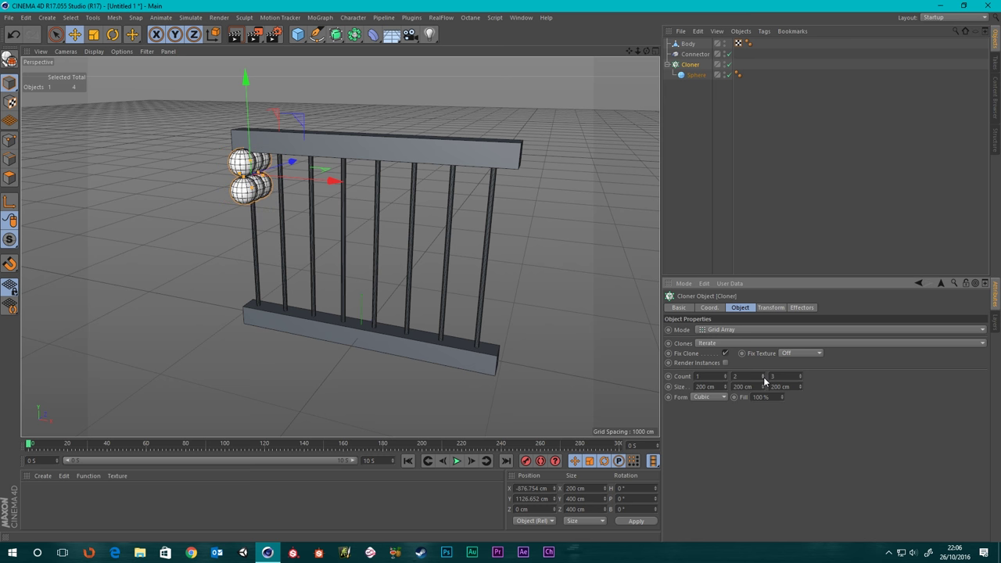
left_click(764, 378)
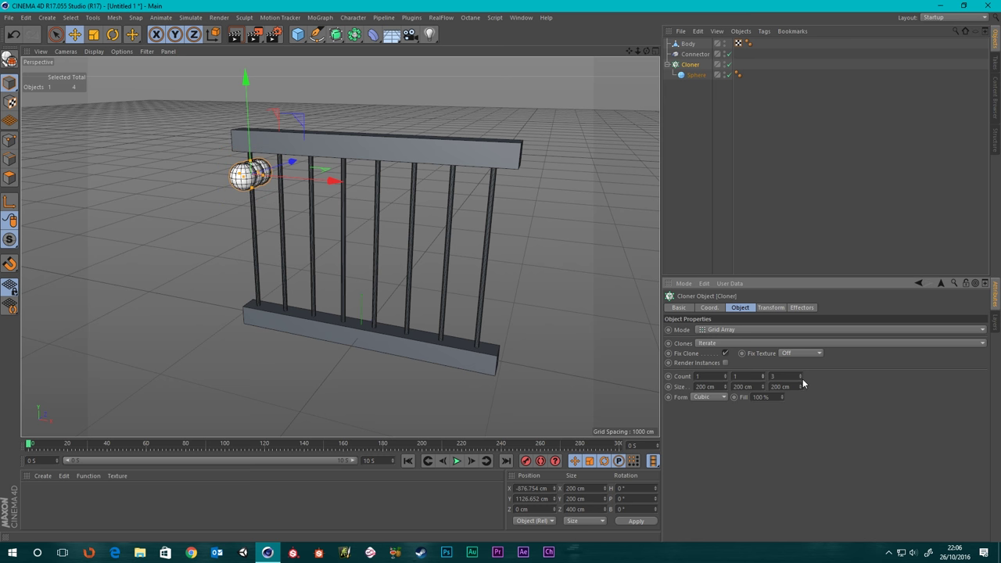
left_click(801, 380)
left_click(801, 379)
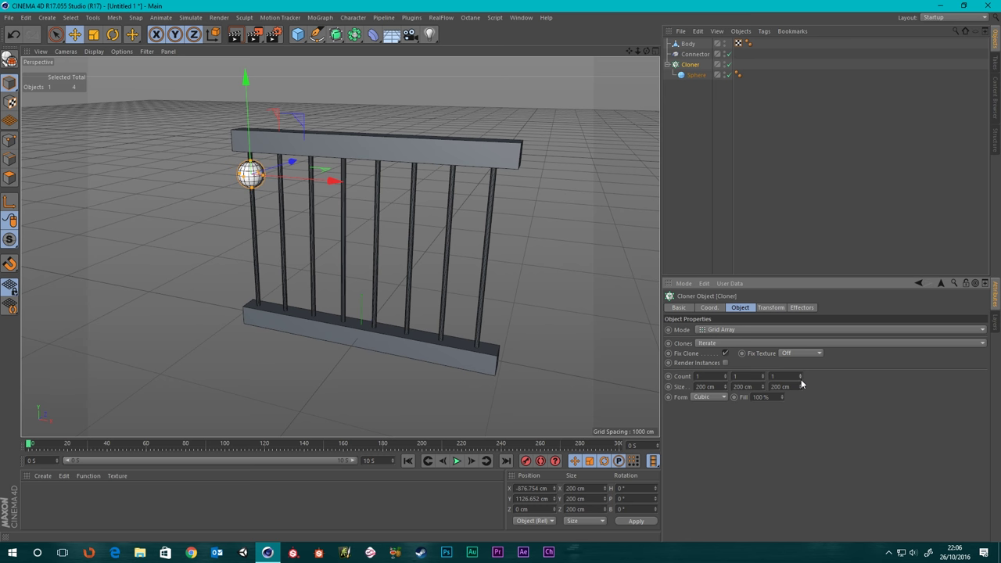
Increase the grid array's X count to 8
left_click(725, 375)
left_click(725, 378)
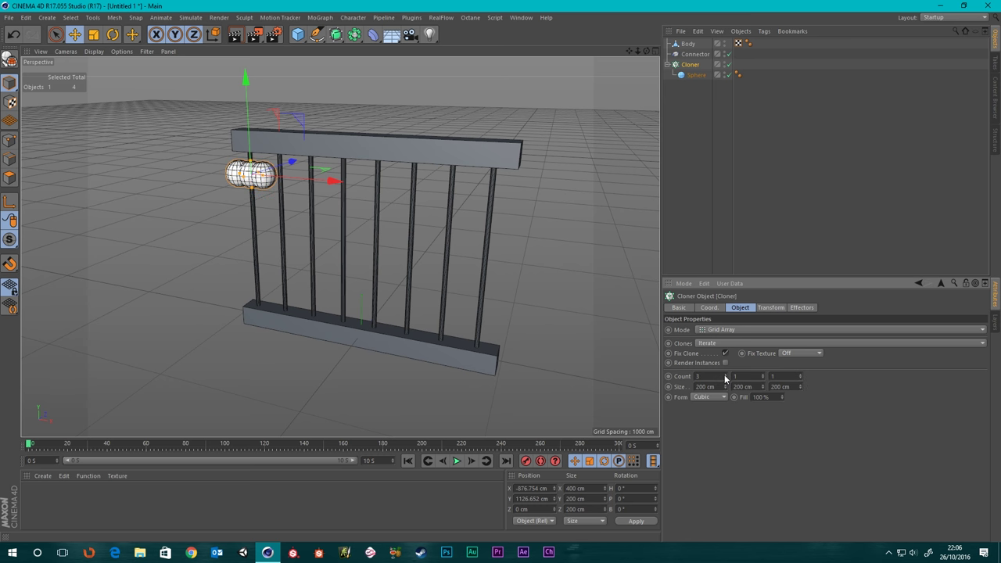
left_click(725, 375)
left_click(725, 376)
left_click(725, 375)
left_click(725, 375)
left_click(726, 376)
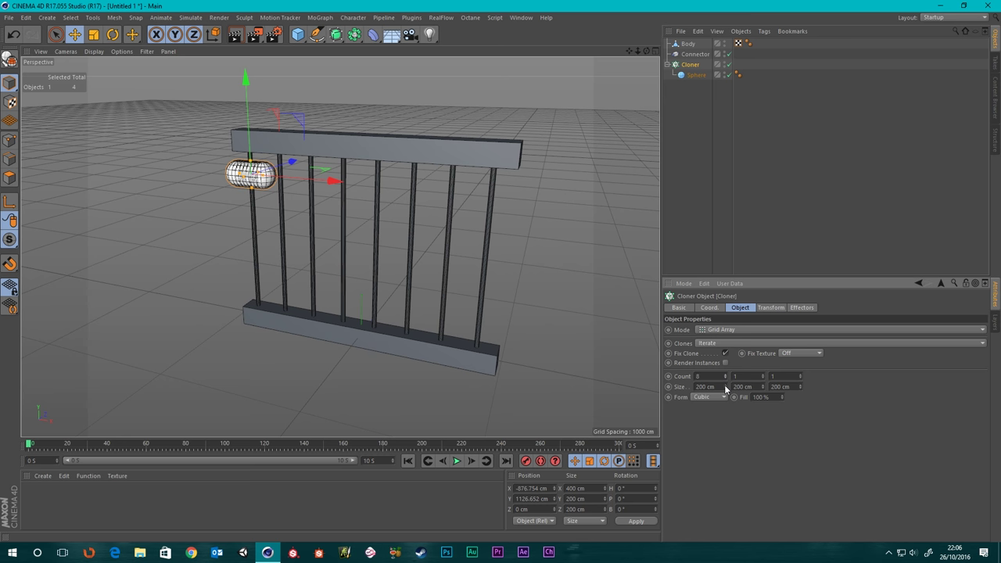
Move the cloner along X to about -23 cm, centring it on the frame, and set its grid X size to 1714 cm
left_click_drag(725, 388, 915, 387)
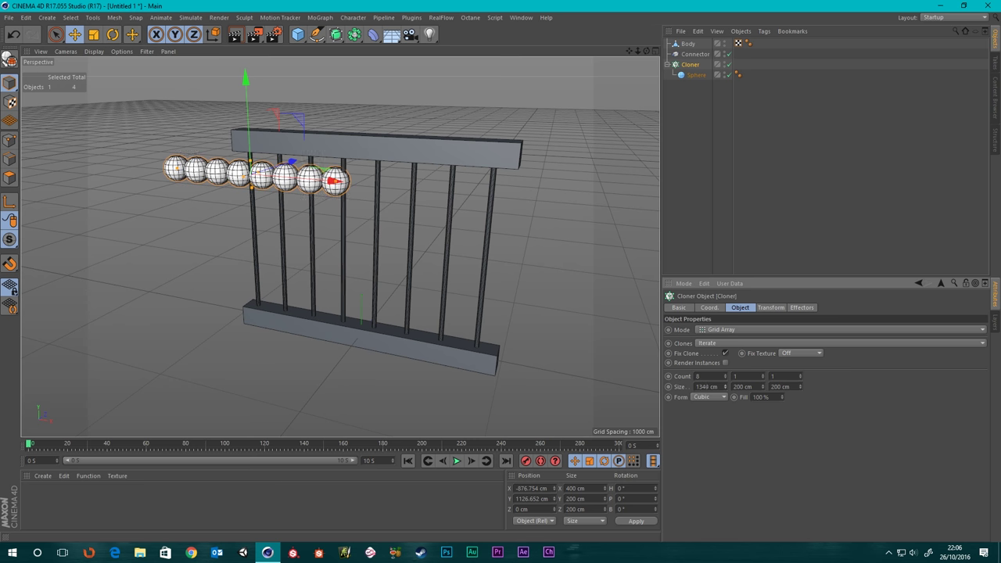
middle_click(437, 232)
middle_click(515, 297)
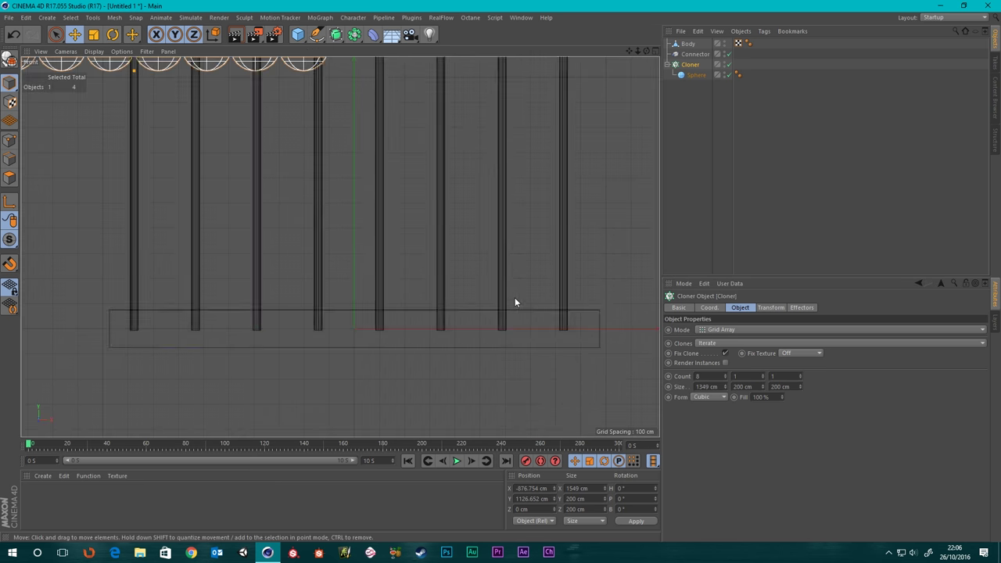
key("o")
scroll(432, 251, "up", 4)
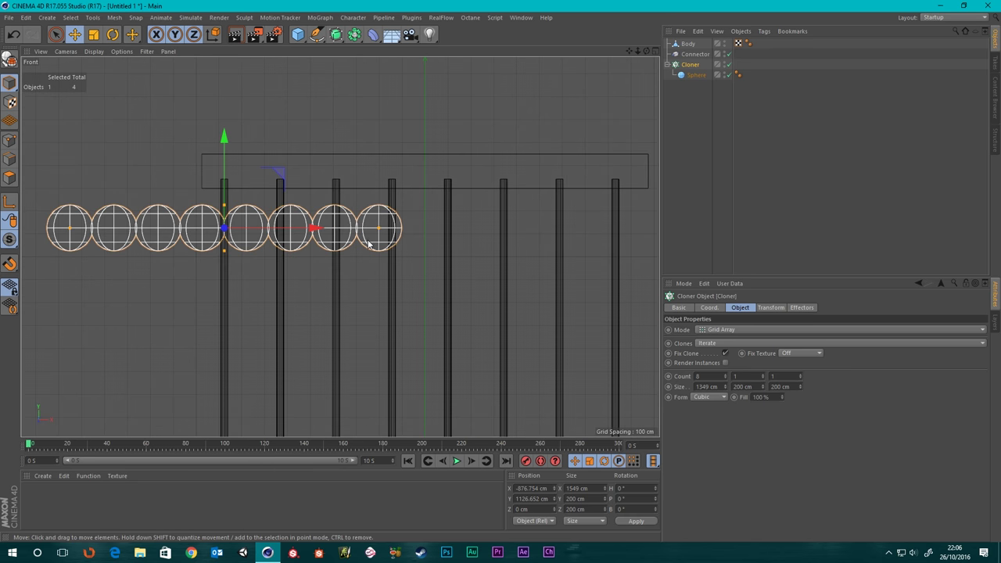
scroll(381, 246, "down", 2)
left_click_drag(348, 234, 493, 254)
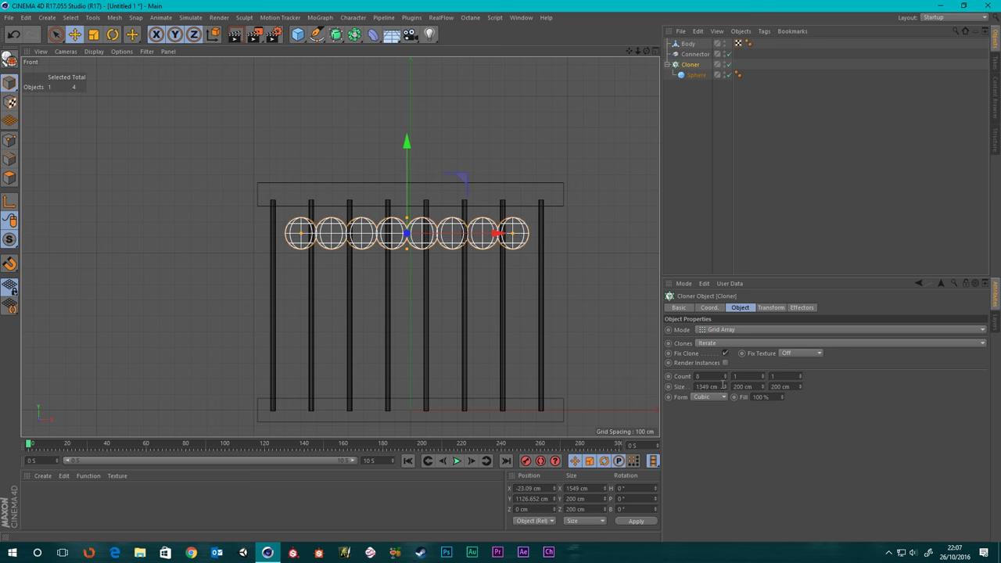
left_click_drag(723, 385, 723, 369)
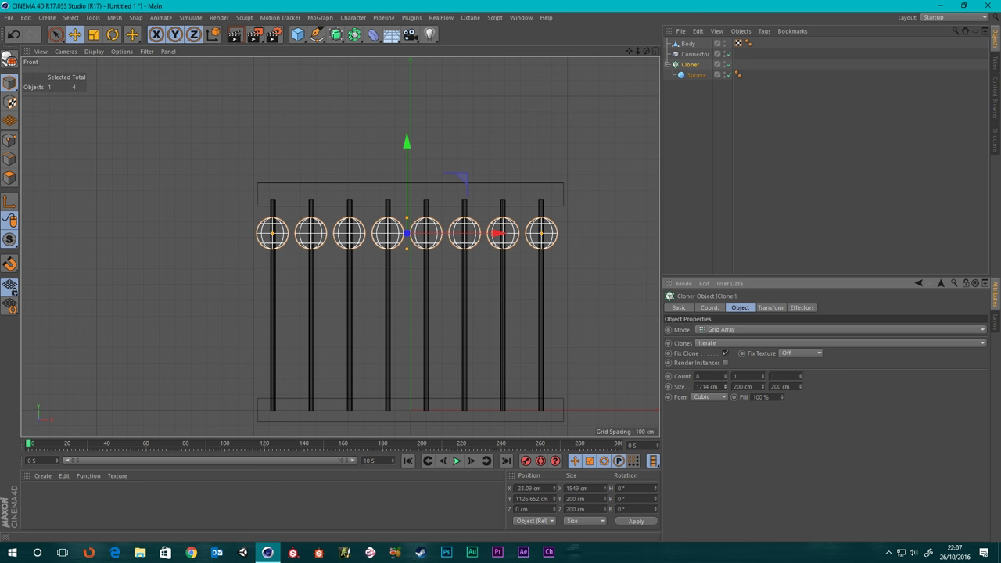
Set the cloner's Y count to 2 and Y size to 289 cm, and lower it by about 116 cm
left_click(764, 378)
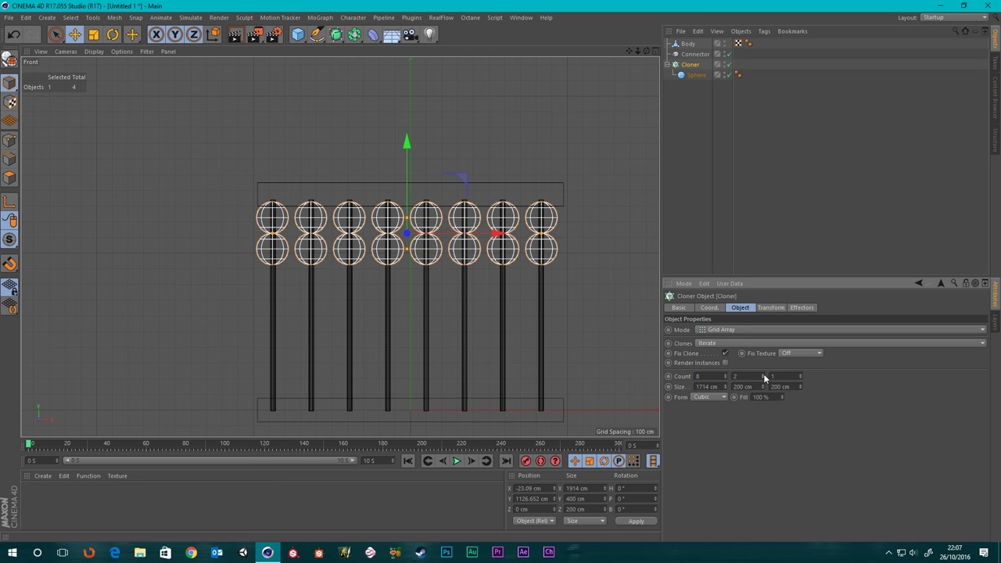
left_click_drag(762, 384, 763, 379)
left_click(764, 377)
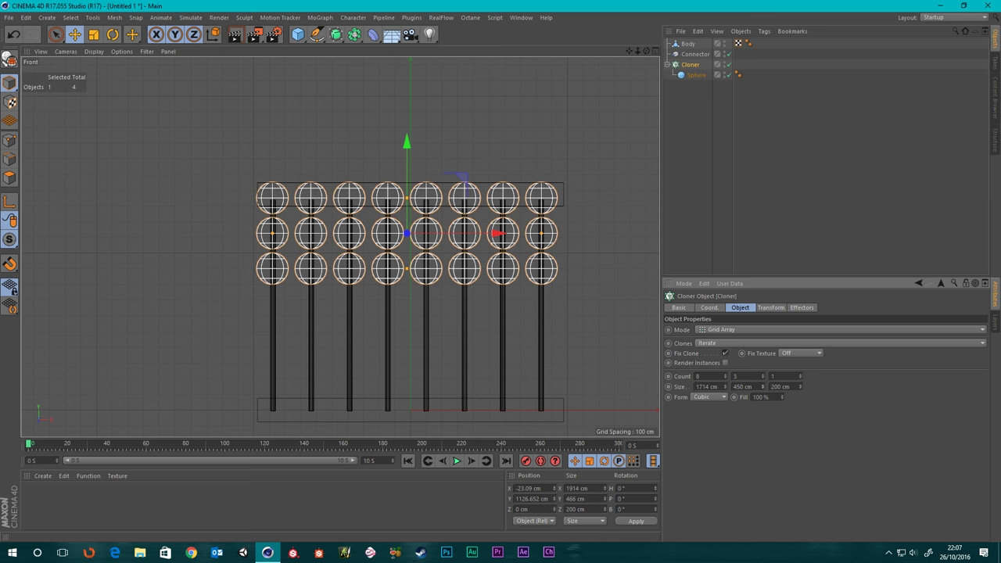
left_click(762, 380)
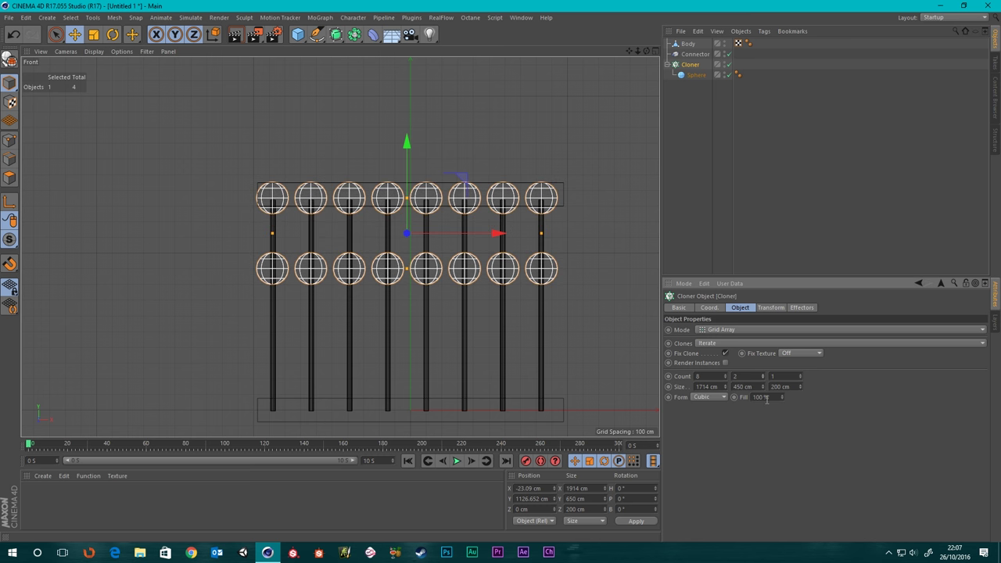
left_click_drag(763, 393, 764, 393)
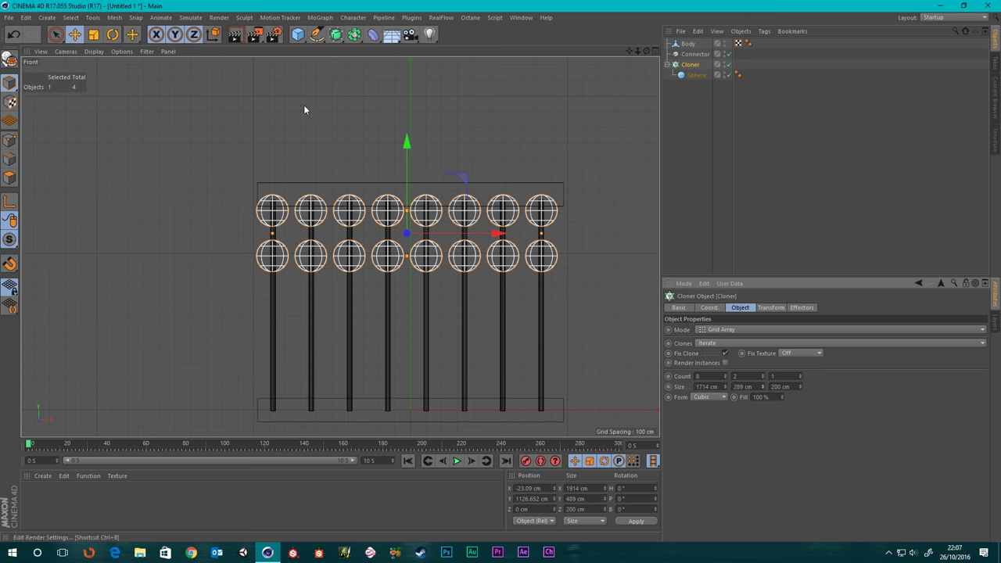
left_click_drag(407, 146, 404, 168)
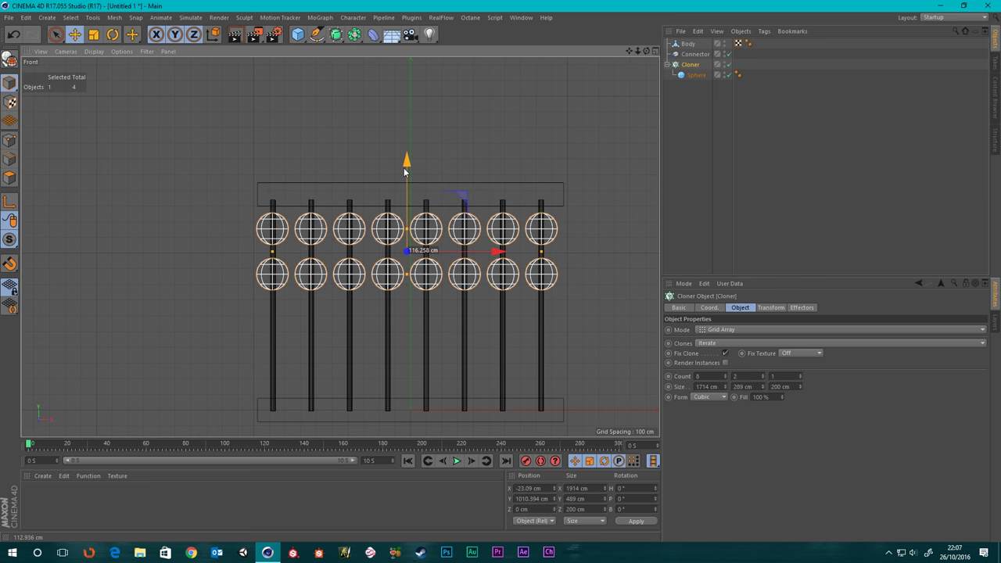
Return to the perspective view and add a Collider Body simulation tag to the Body object
middle_click(194, 120)
middle_click(204, 118)
scroll(464, 233, "up", 2)
left_click_drag(464, 234, 414, 281, "alt")
scroll(384, 270, "down", 3)
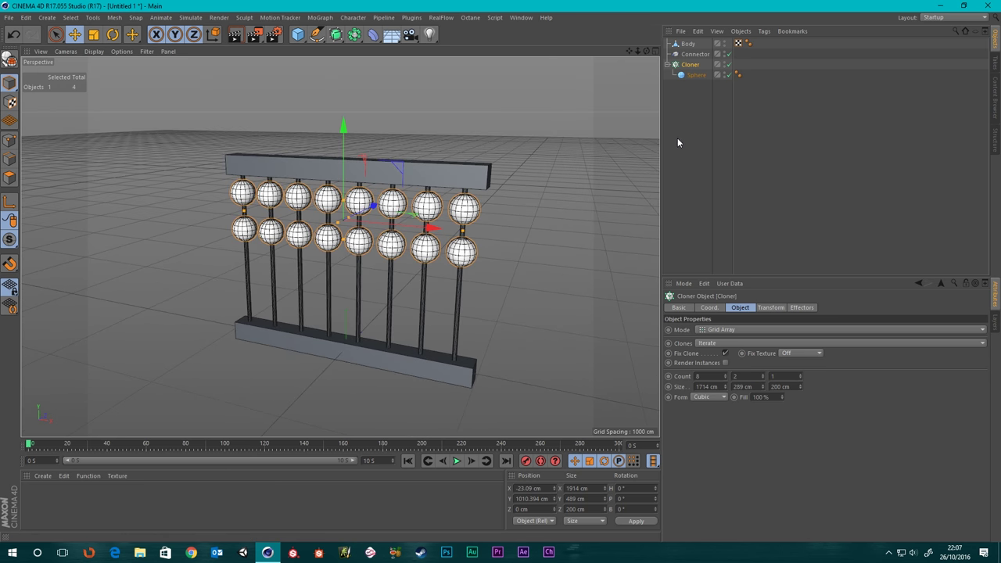
left_click(689, 43)
right_click(691, 45)
mouse_move(802, 169)
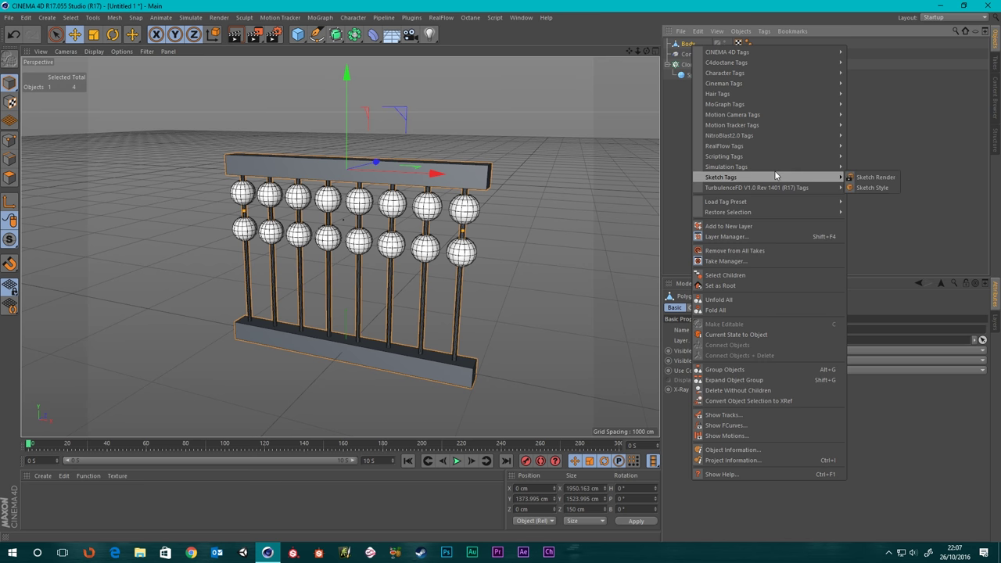
mouse_move(842, 167)
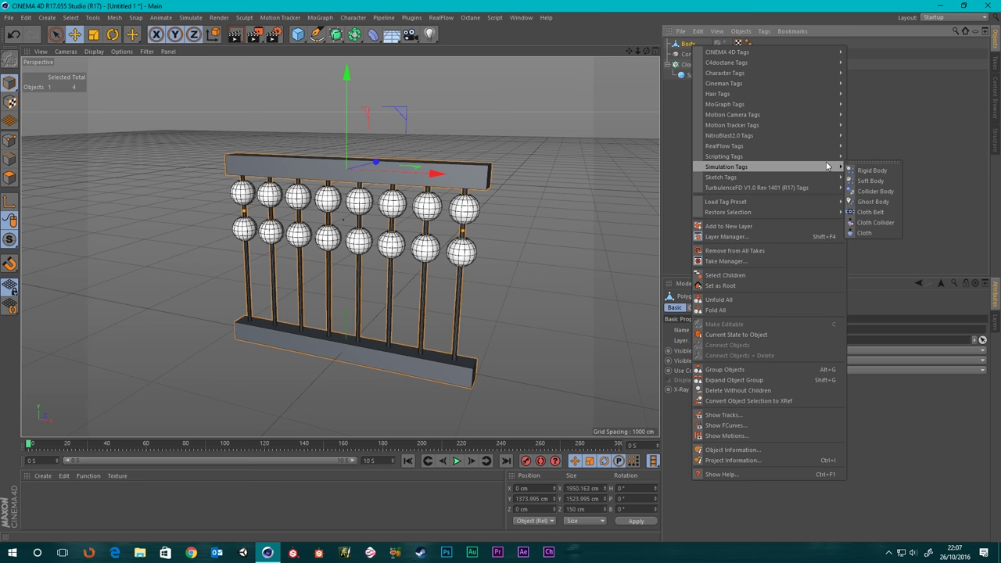
left_click(874, 191)
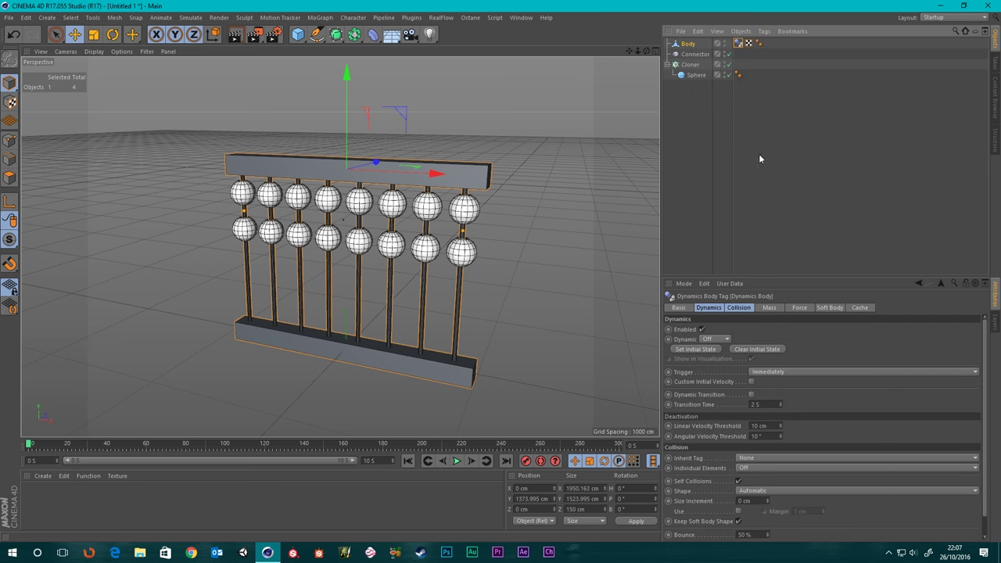
left_click(693, 117)
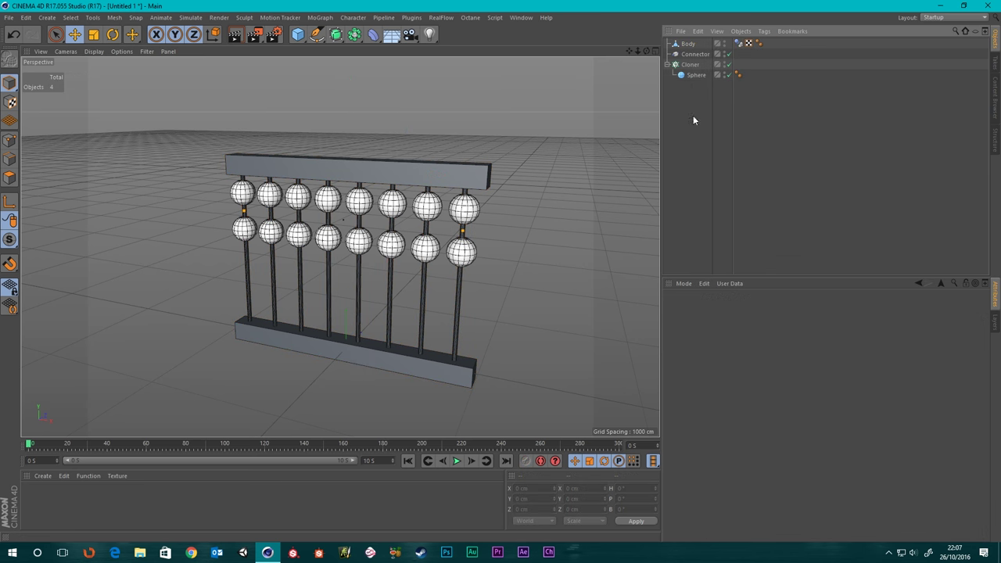
Add a Rigid Body simulation tag to the Cloner object
left_click(689, 66)
right_click(689, 70)
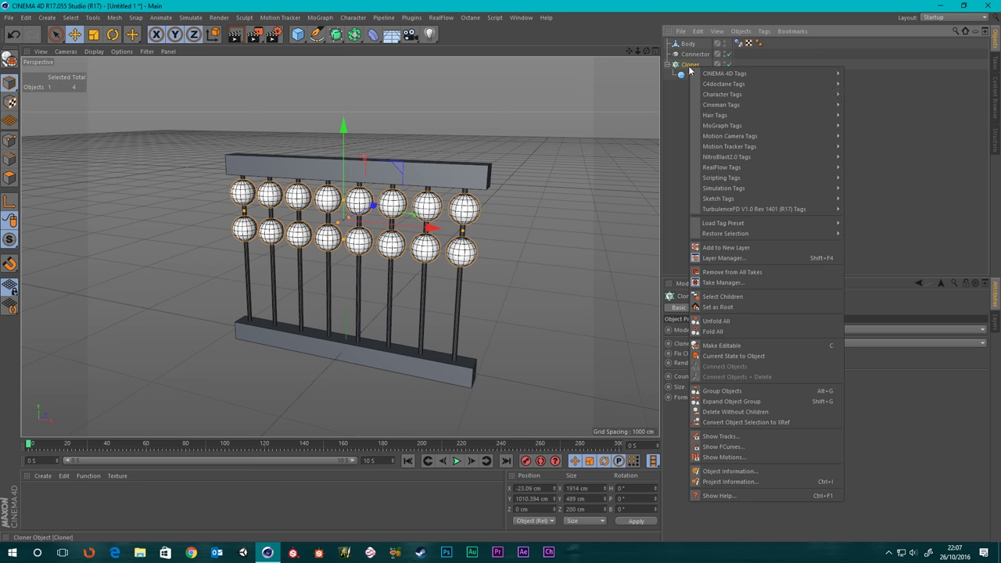
mouse_move(786, 188)
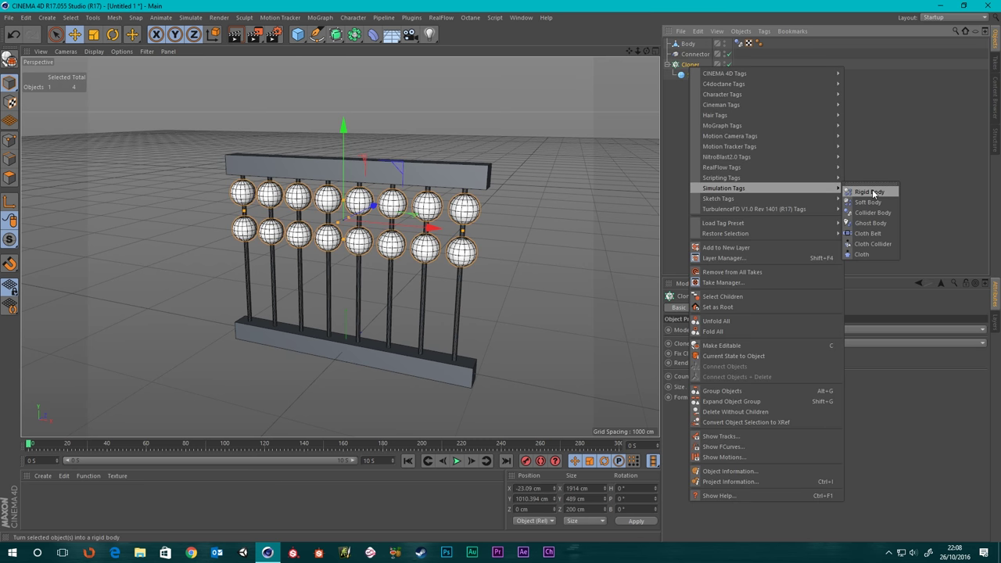
left_click(870, 192)
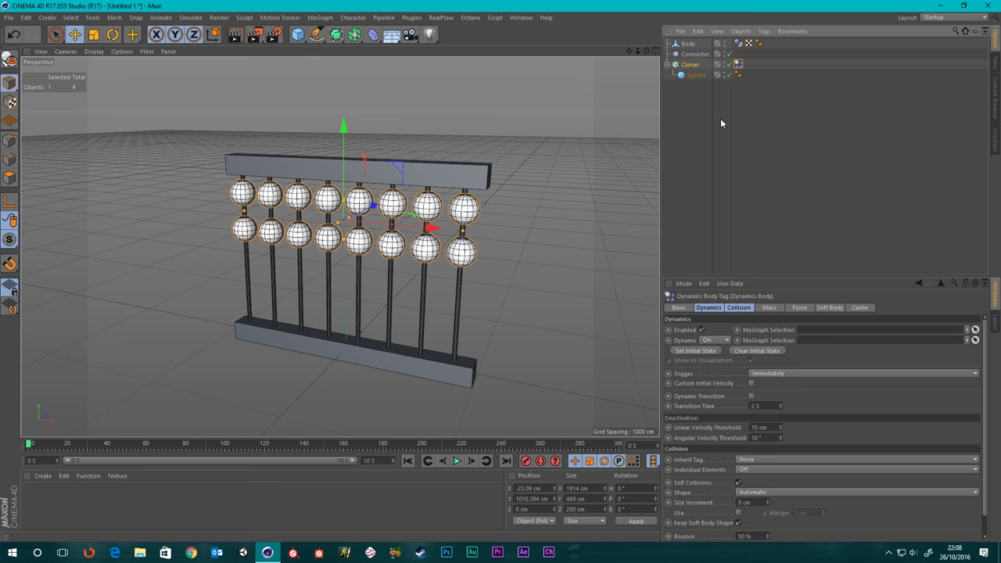
Set Individual Elements to All in the collision settings of the cloner's dynamics tag
left_click(735, 308)
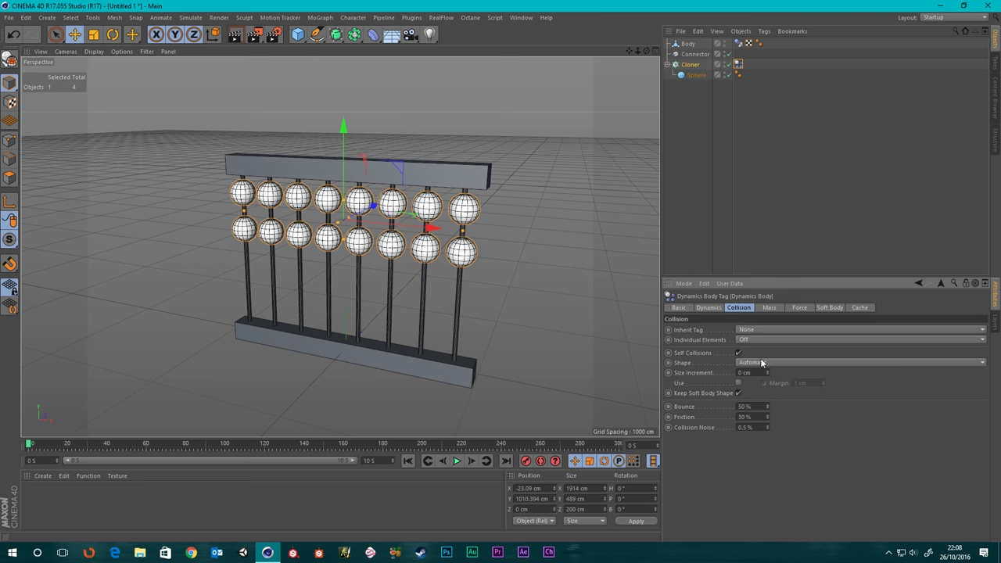
left_click(750, 330)
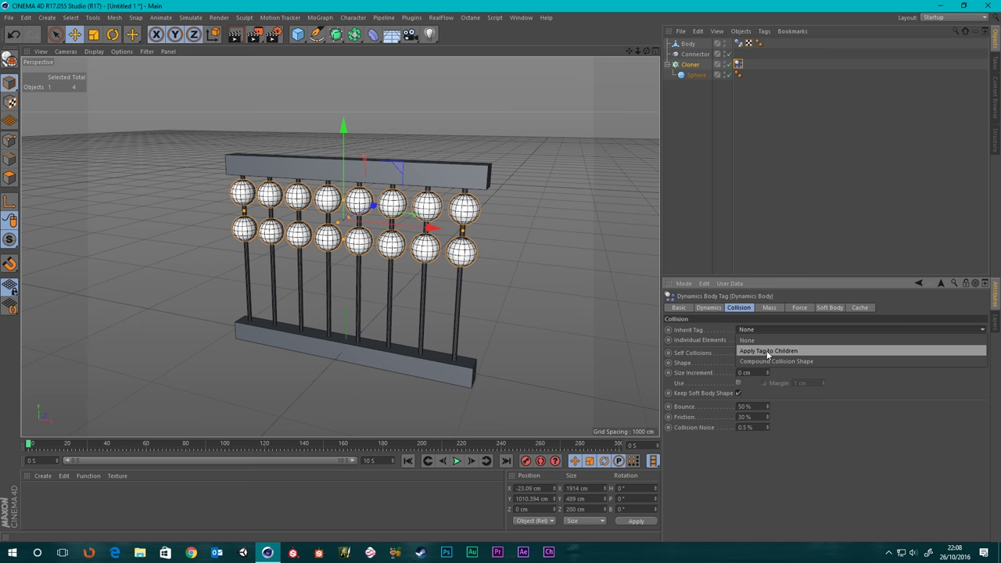
left_click(761, 339)
left_click(757, 339)
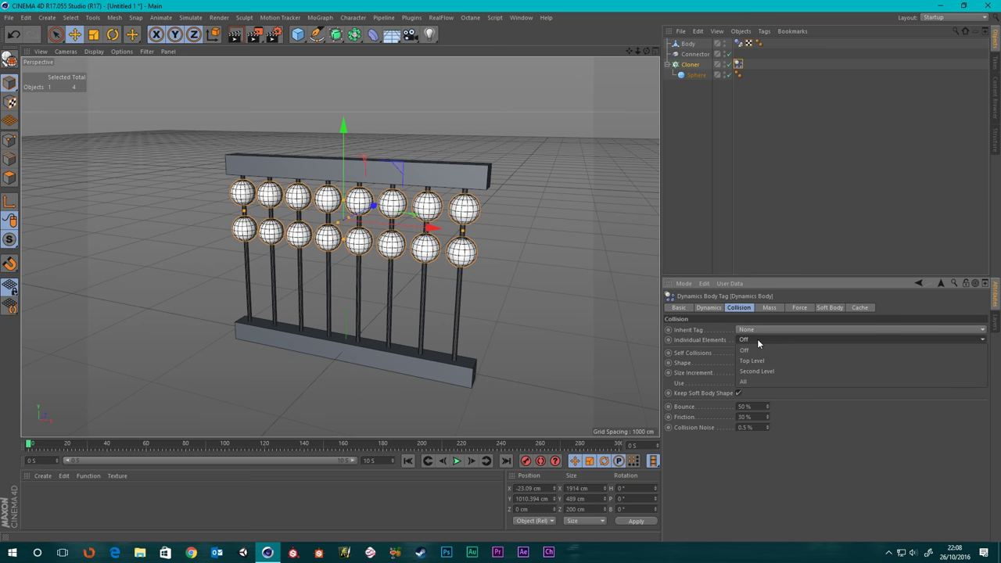
left_click(750, 381)
left_click(722, 196)
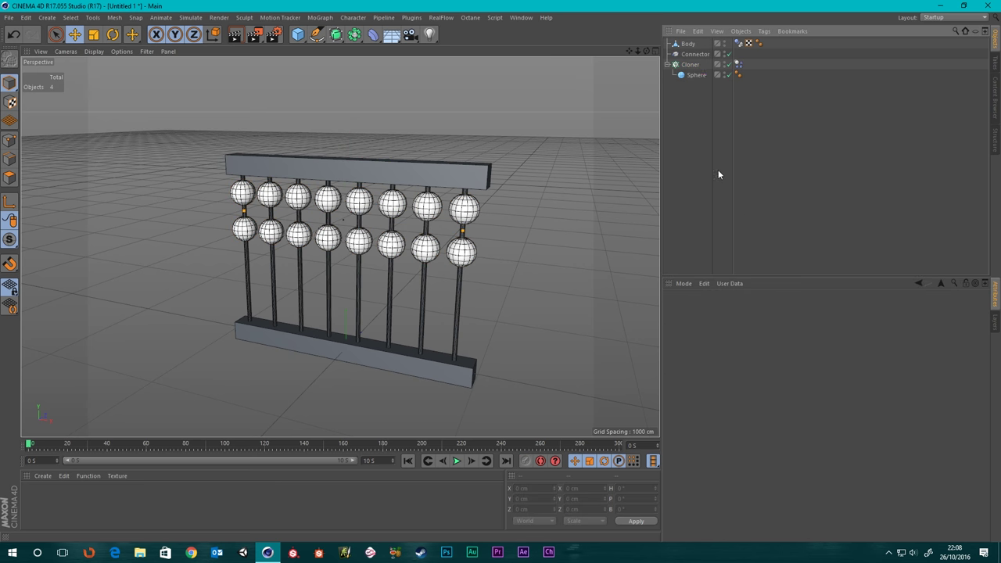
Assign Body as Object A and Cloner as Object B of the slider connector
left_click(691, 64)
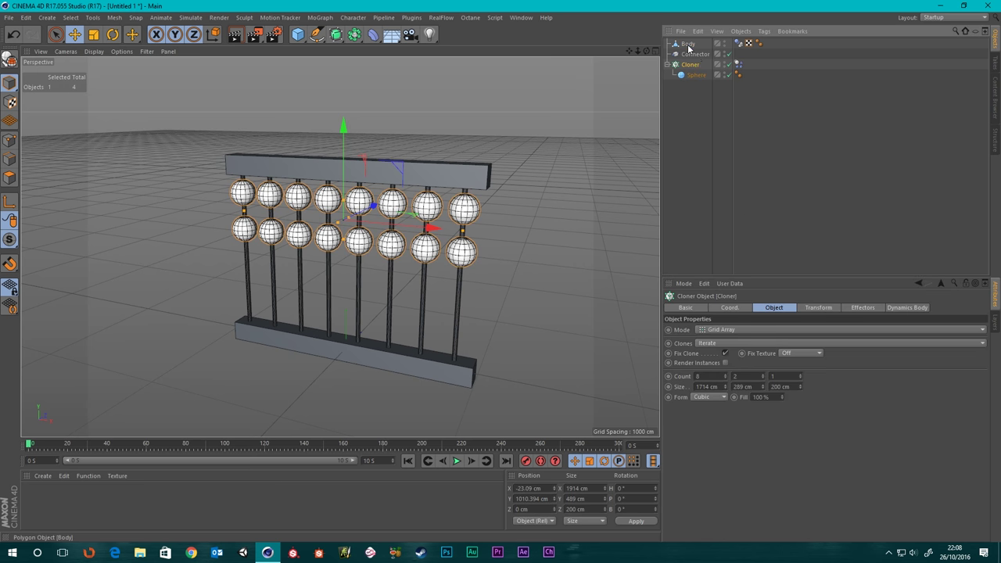
left_click(688, 46)
left_click(693, 55)
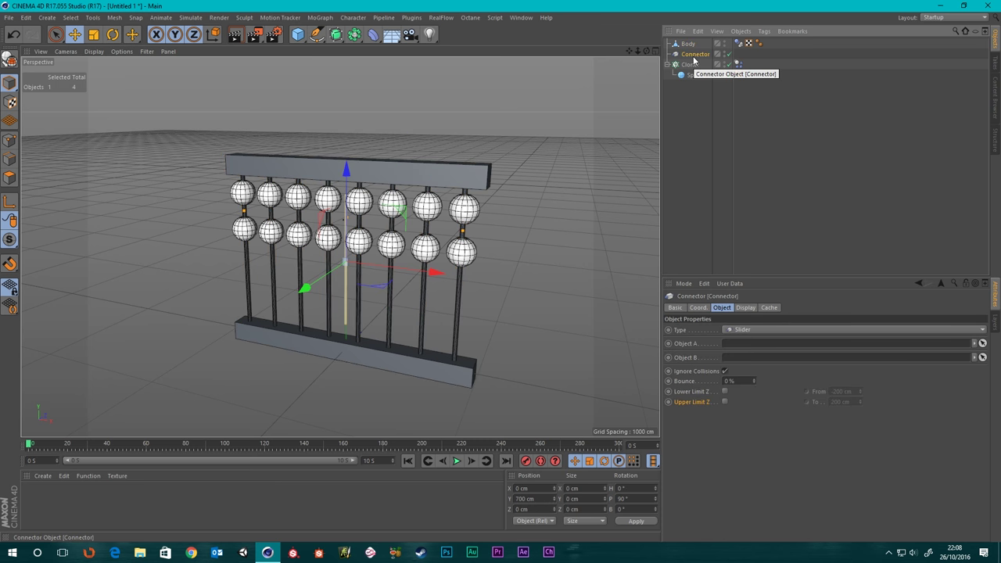
left_click_drag(689, 44, 749, 342)
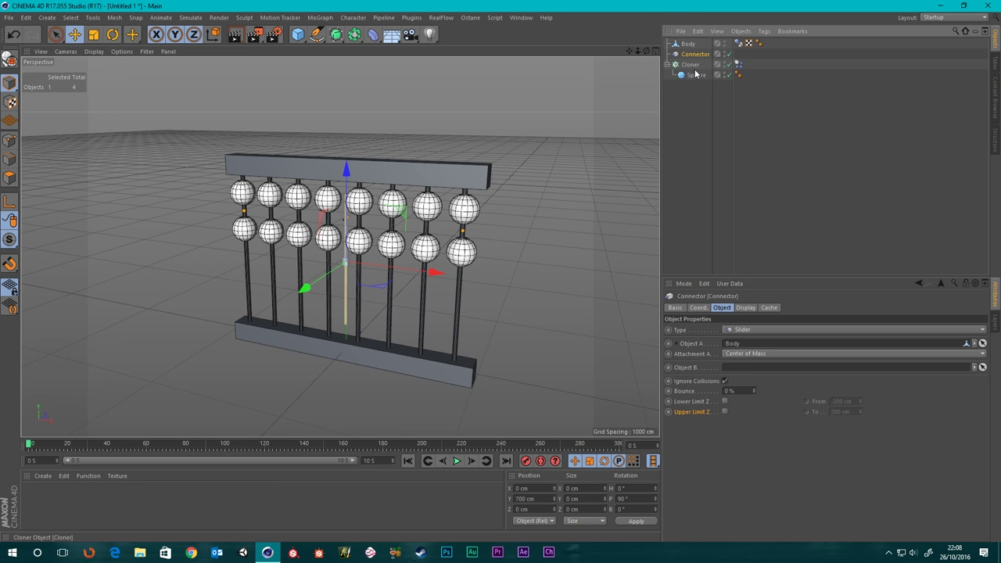
left_click_drag(696, 69, 757, 372)
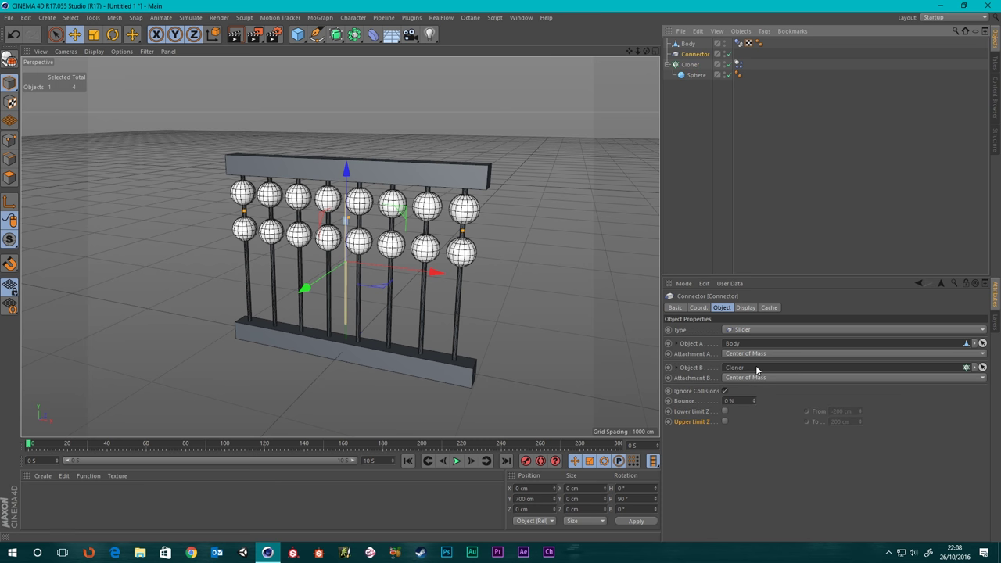
Play the simulation to test the slider connector, stop it and return to the first frame
left_click(457, 461)
left_click(457, 461)
left_click(408, 461)
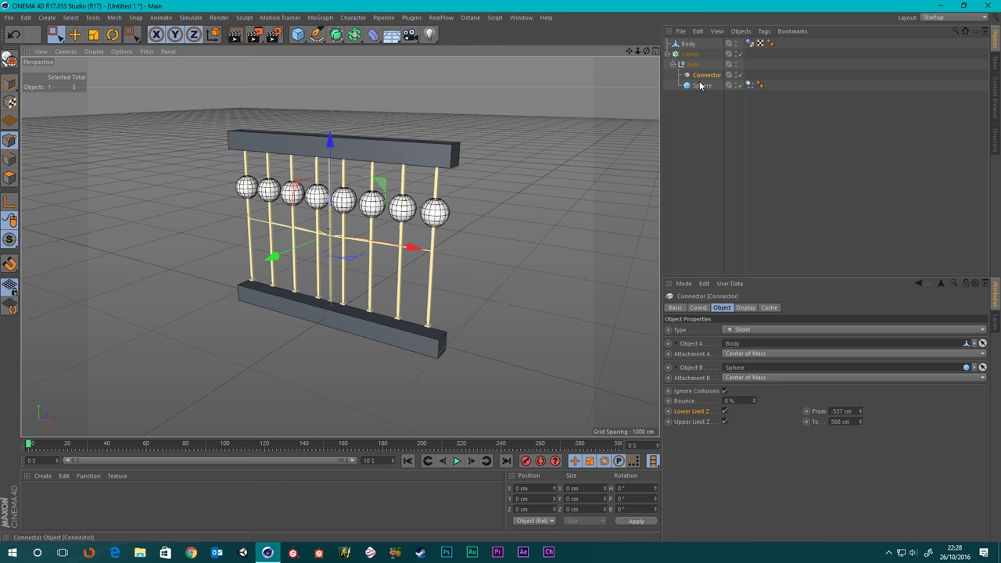
left_click(693, 119)
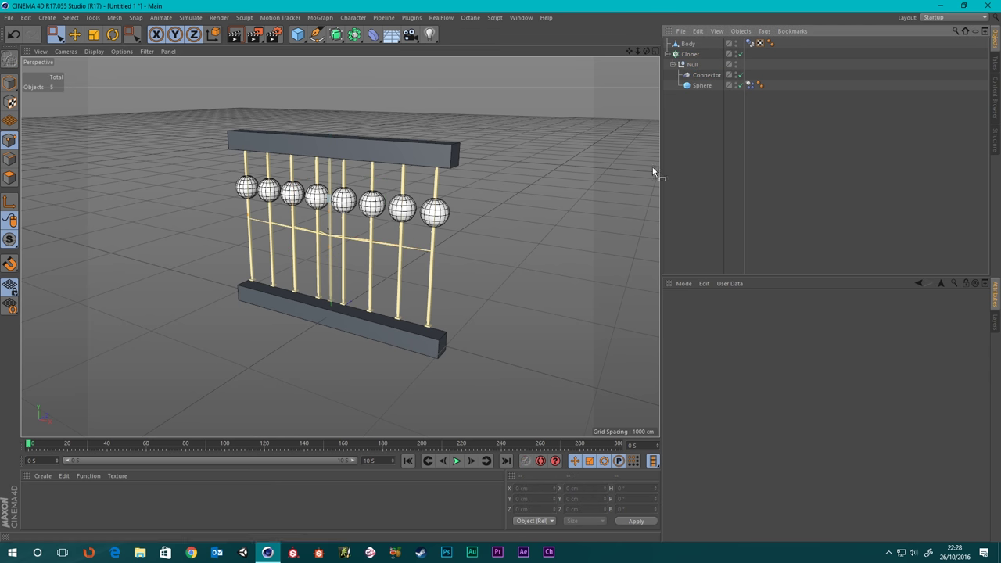
left_click_drag(653, 171, 451, 191, "alt")
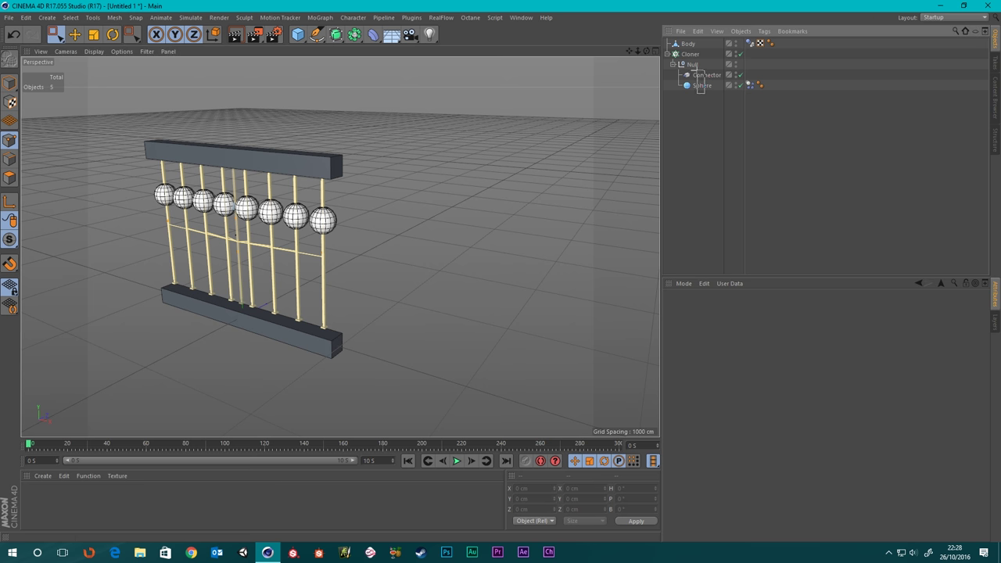
left_click_drag(700, 80, 702, 87)
middle_click_drag(359, 221, 497, 287, "alt")
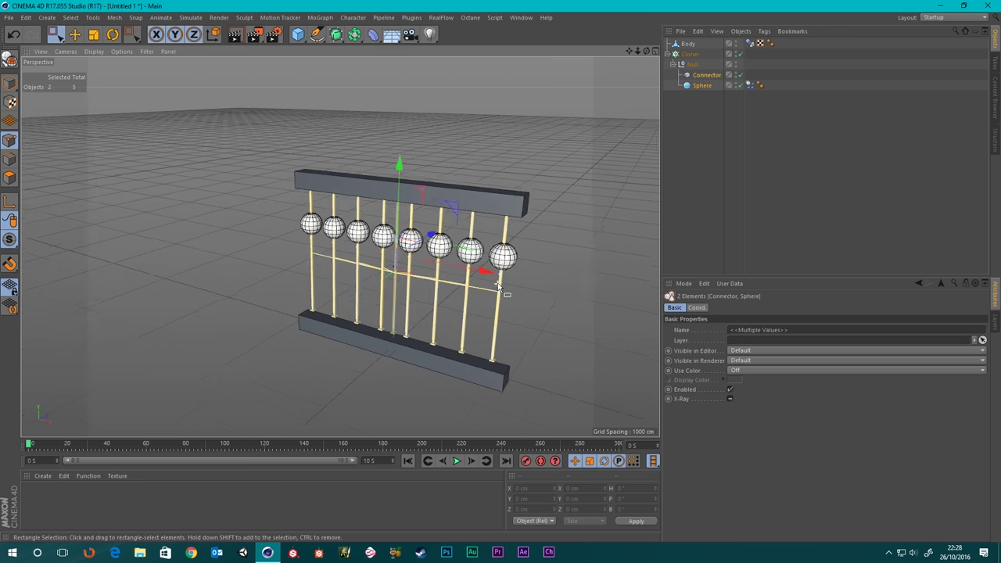
left_click_drag(497, 287, 495, 270, "alt")
right_click_drag(494, 270, 653, 135, "alt")
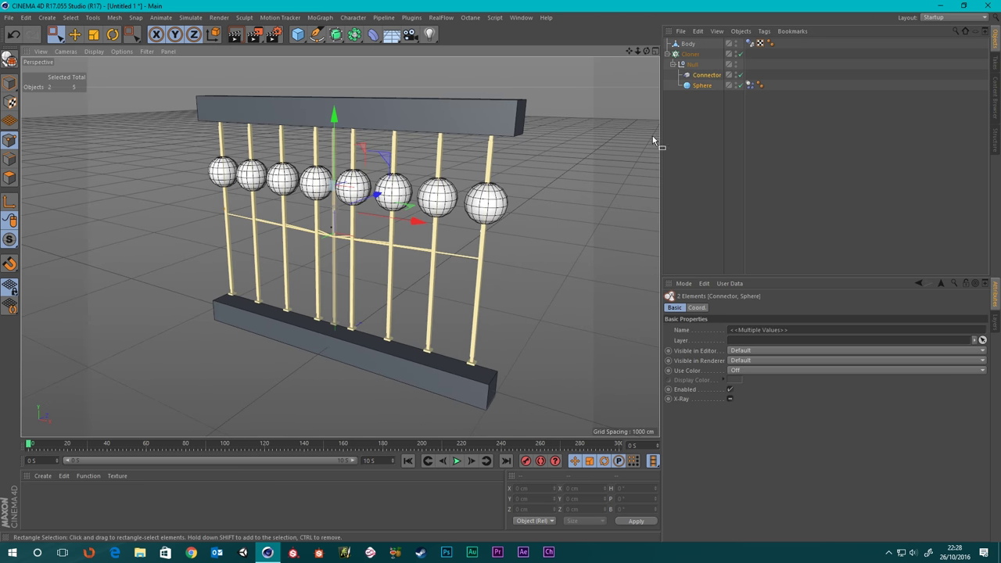
Try switching off Always Visible in the connector's display settings, and switch it back on
left_click(721, 77)
left_click(747, 308)
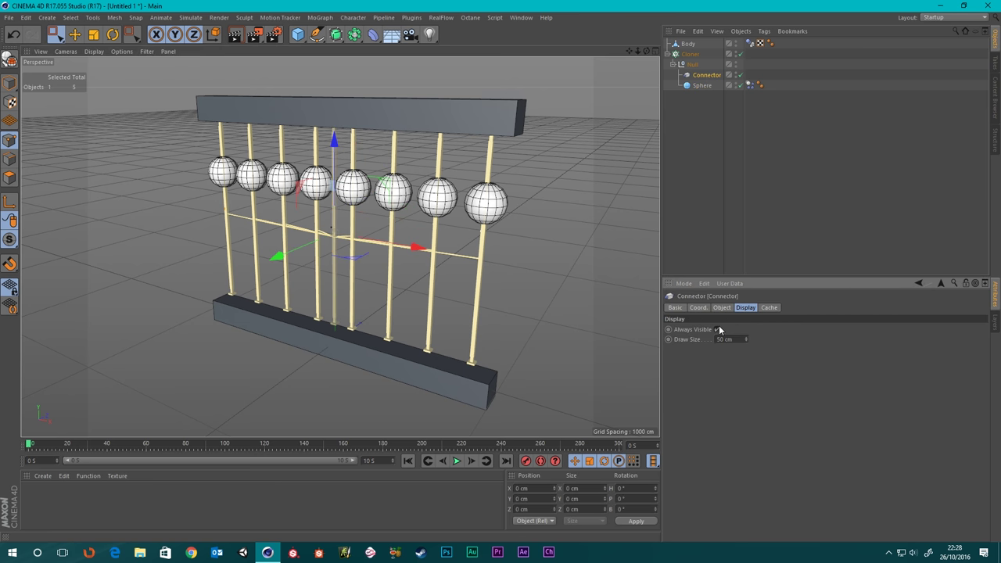
left_click(718, 329)
left_click_drag(374, 242, 354, 267, "alt")
left_click(717, 329)
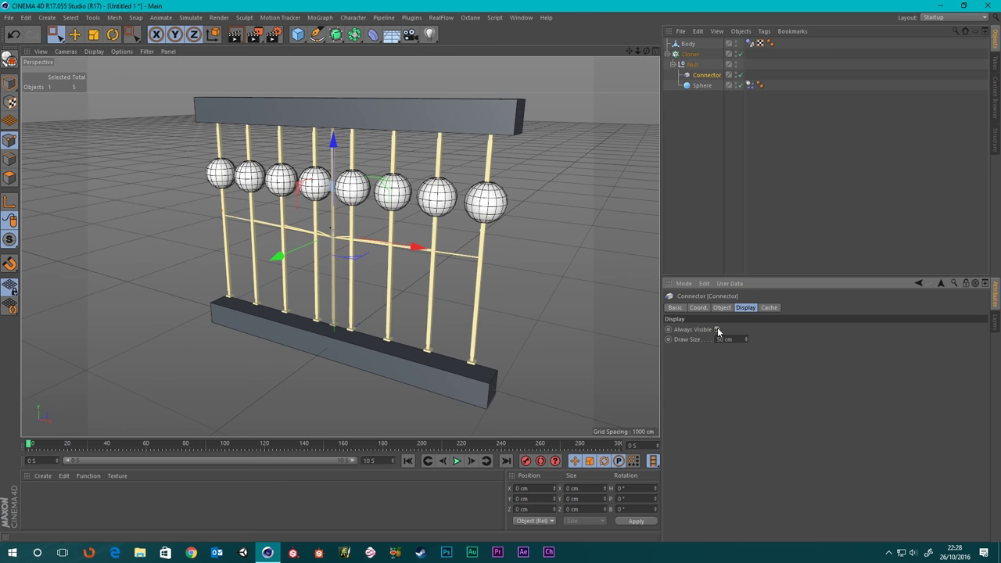
left_click_drag(399, 209, 432, 223, "alt")
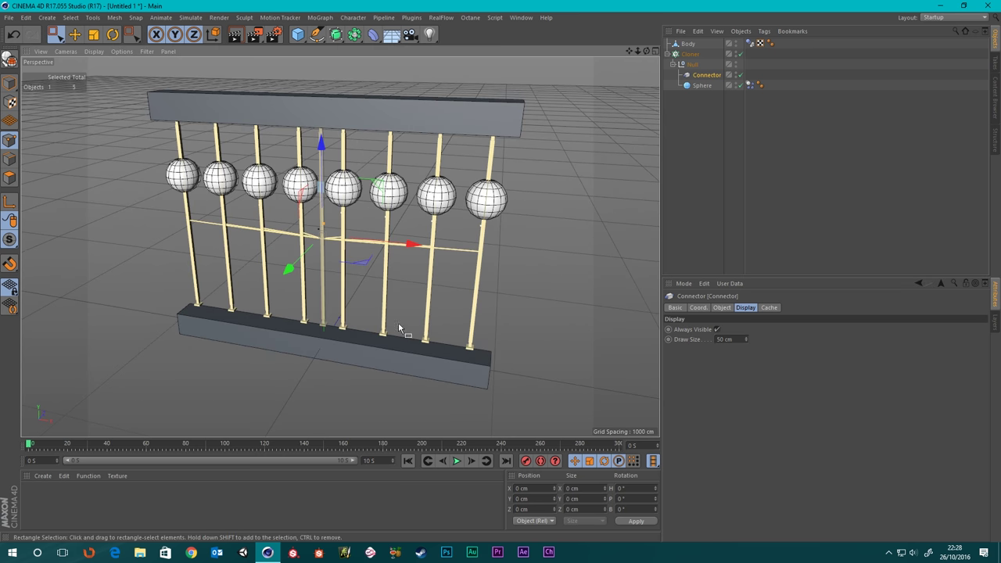
scroll(279, 234, "down", 2)
scroll(279, 233, "up", 4)
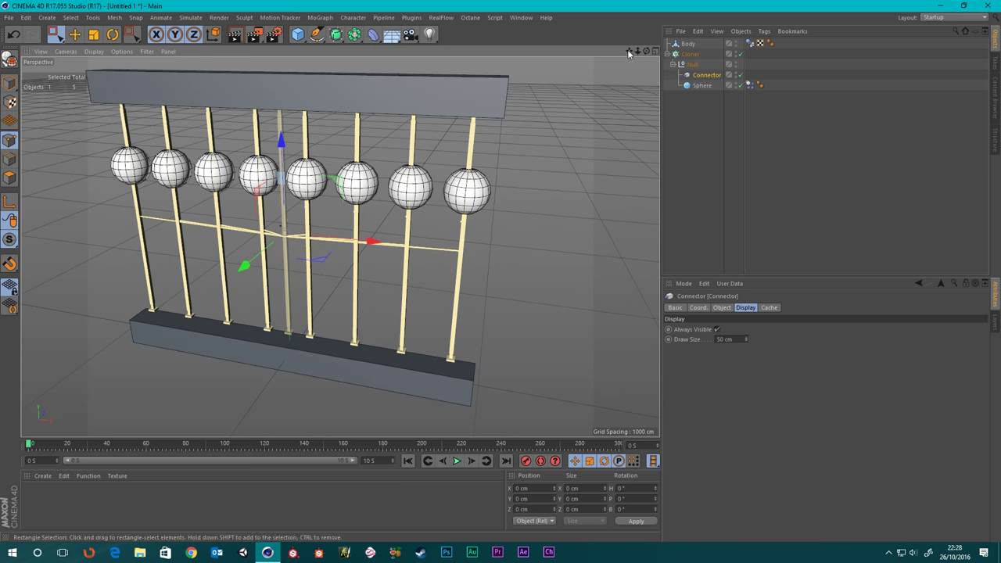
Examine the Null with its Connector and Sphere children, and the object properties of the slider connector
left_click(701, 86)
left_click(704, 79)
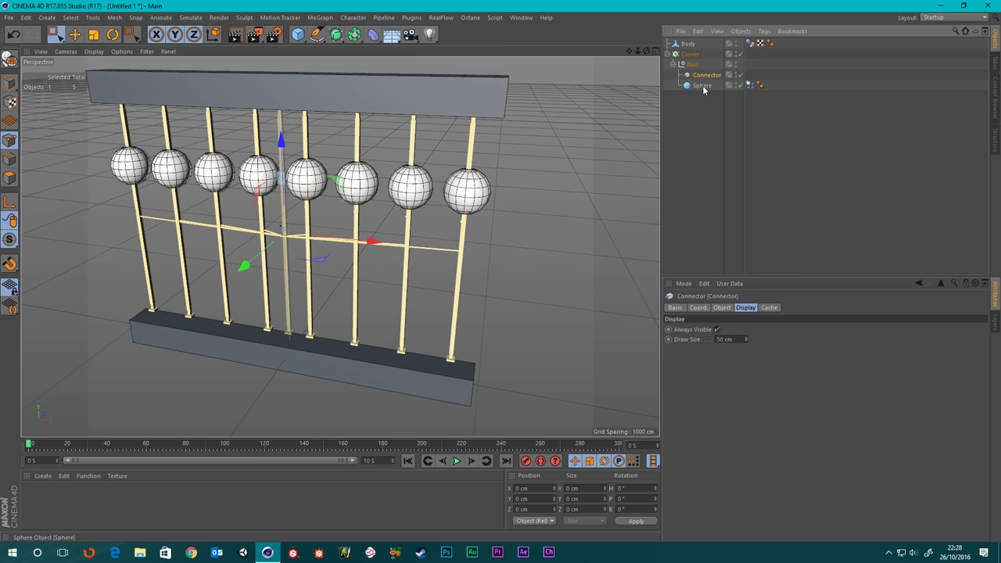
left_click(702, 87)
left_click(703, 75, "ctrl")
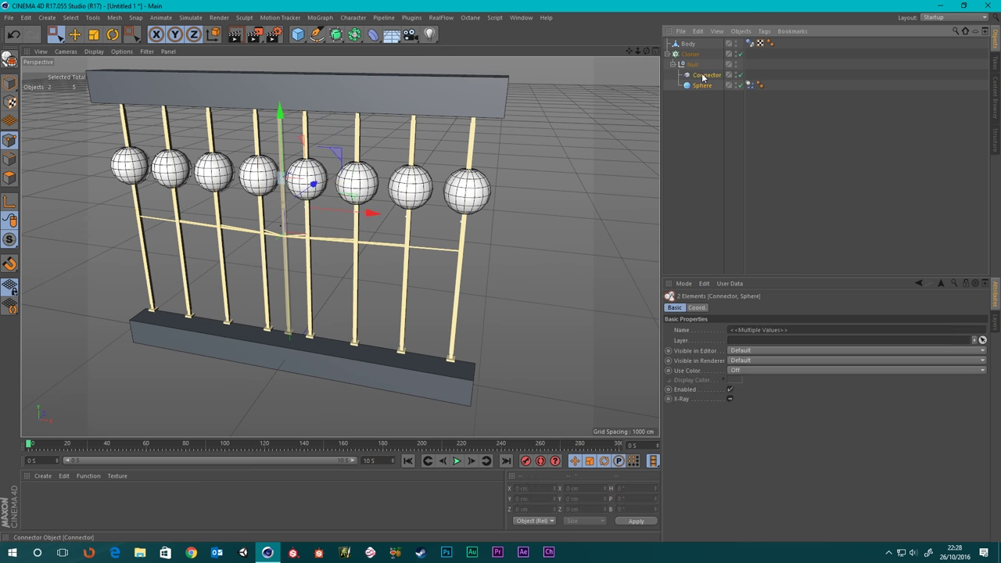
left_click(691, 66)
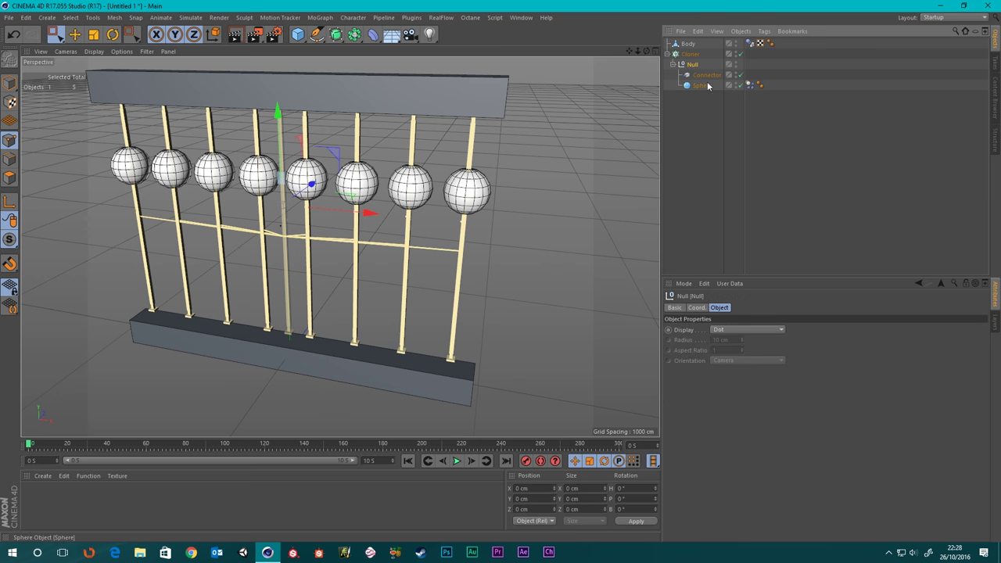
left_click(706, 76)
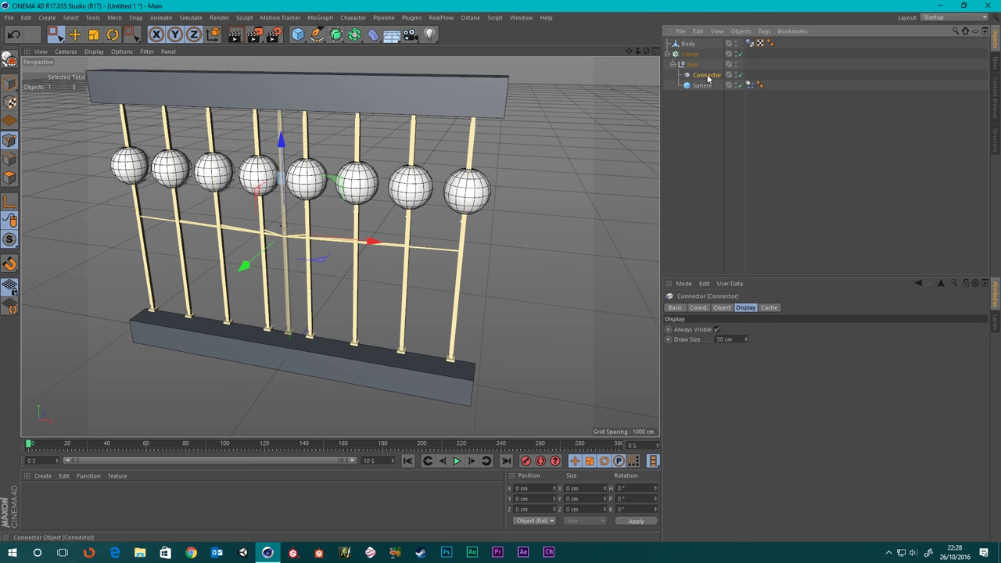
left_click(721, 308)
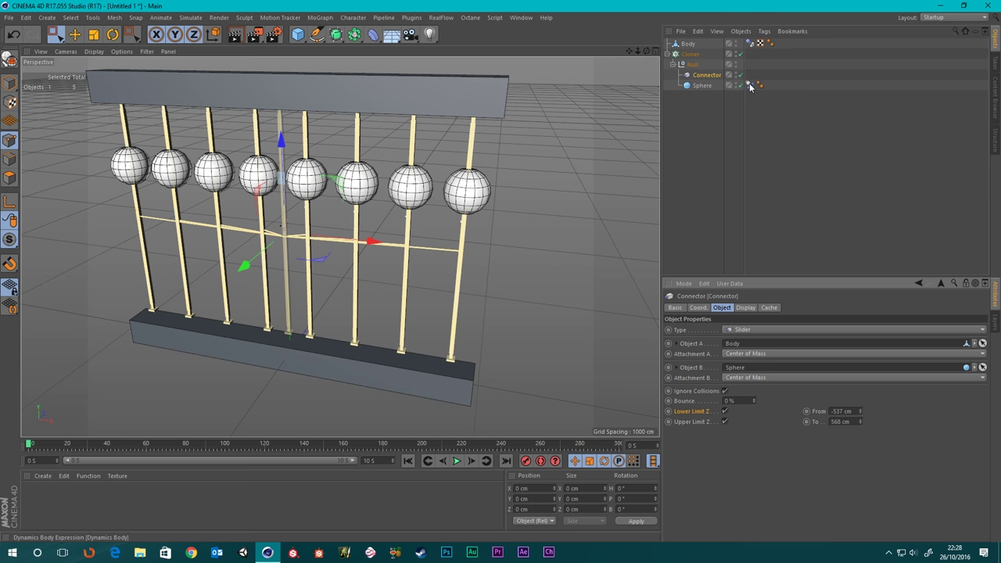
left_click(708, 175)
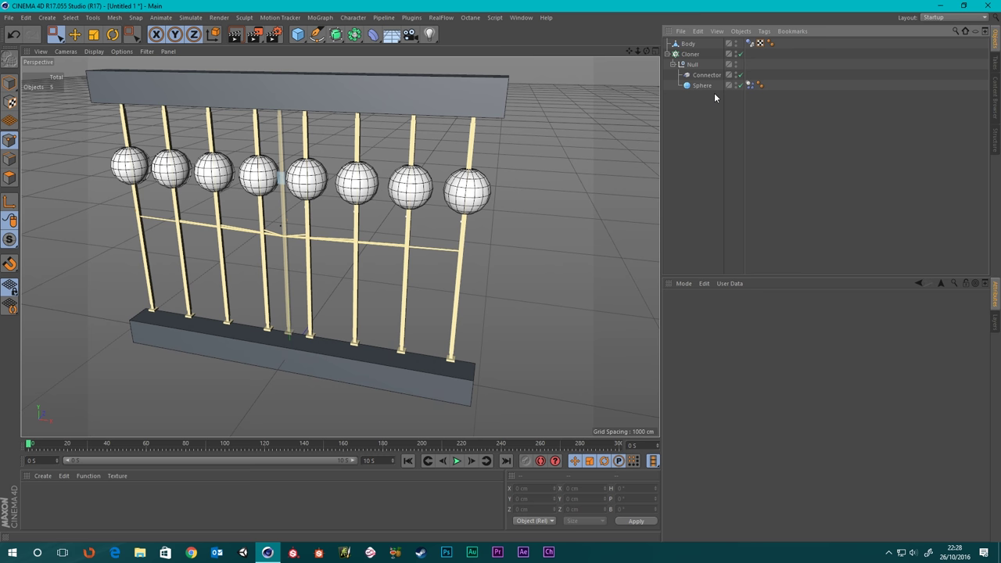
Play the simulation to check how the cloned spheres slide down the rods, and return to the first frame
left_click(690, 66)
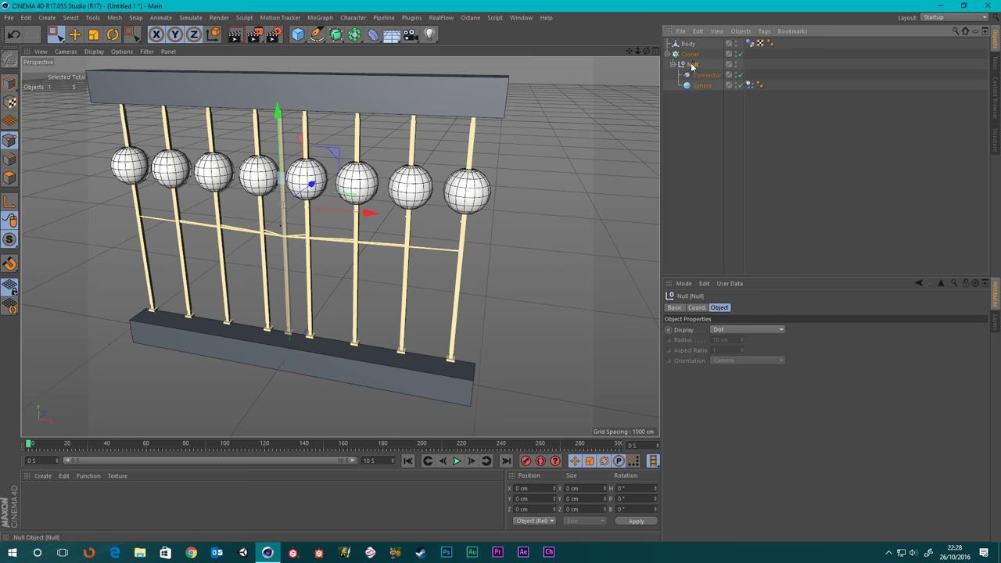
scroll(294, 213, "down", 2)
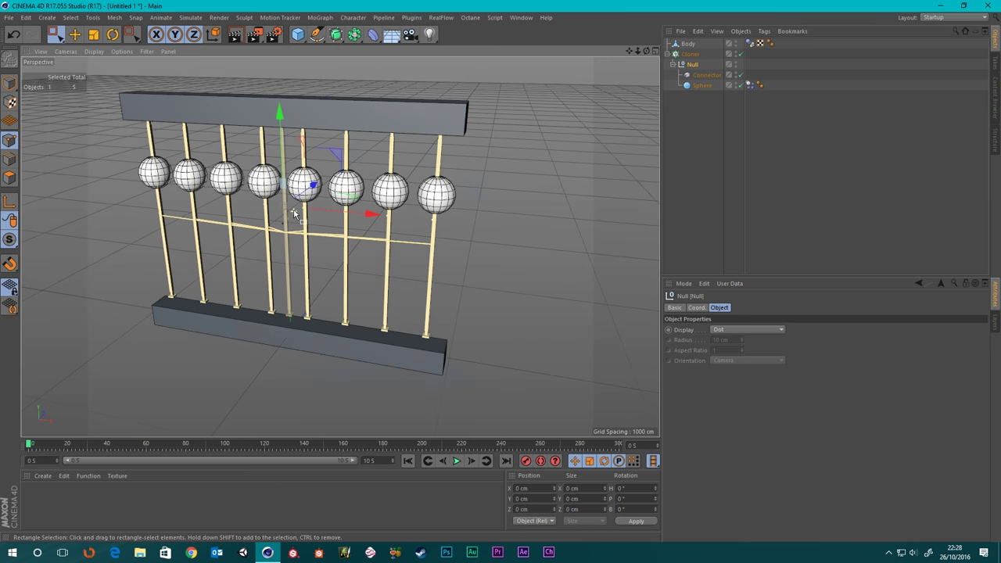
left_click(458, 462)
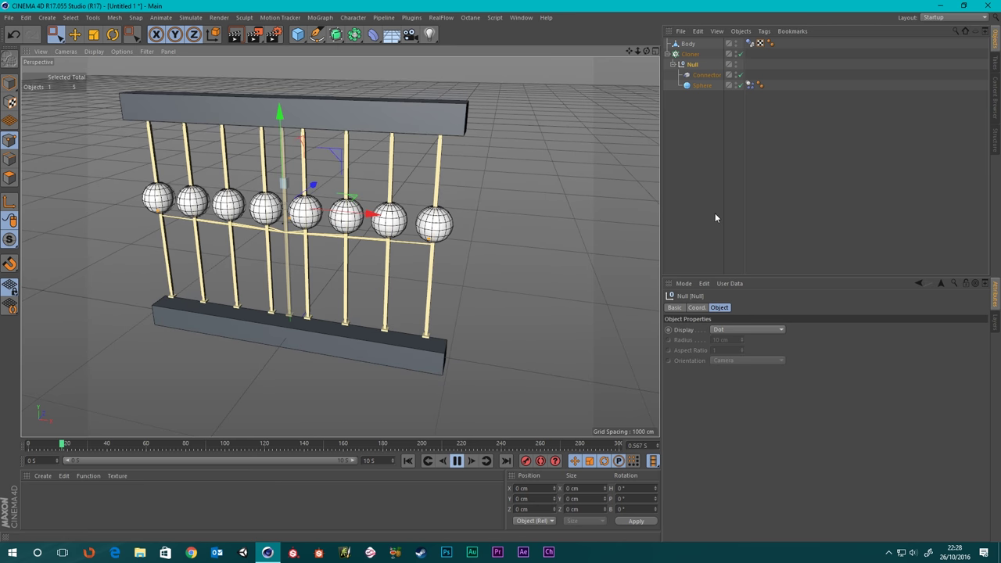
left_click(699, 75)
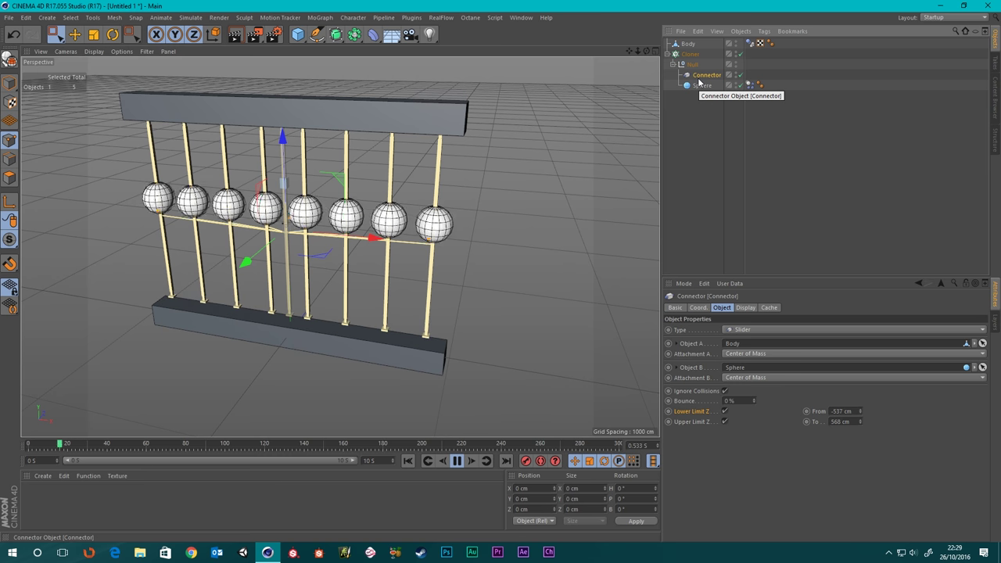
left_click(687, 43)
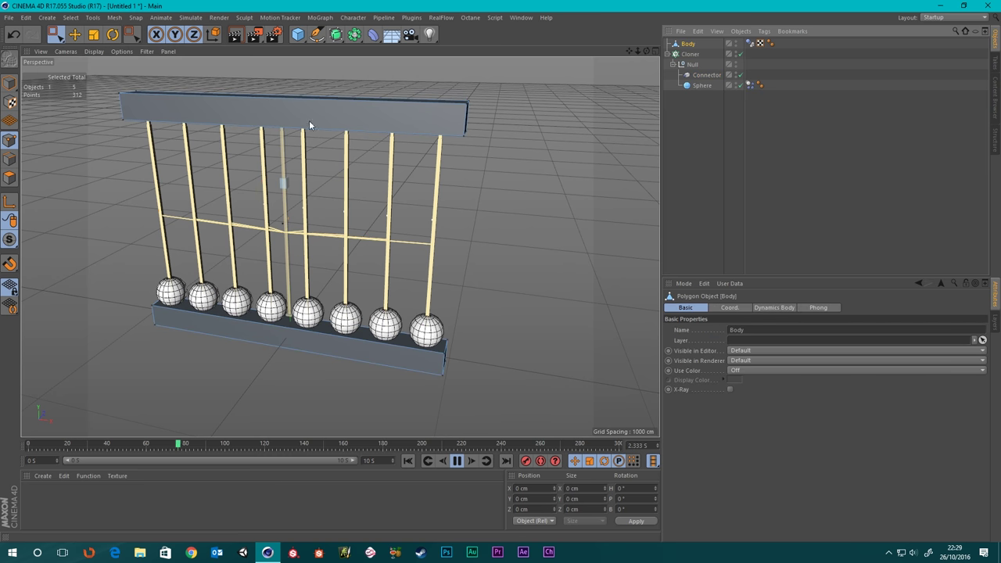
left_click(405, 459)
Keyframe the upright Body at the first frame with the Rotate tool active, and move the playhead to 9.033 s
left_click(9, 83)
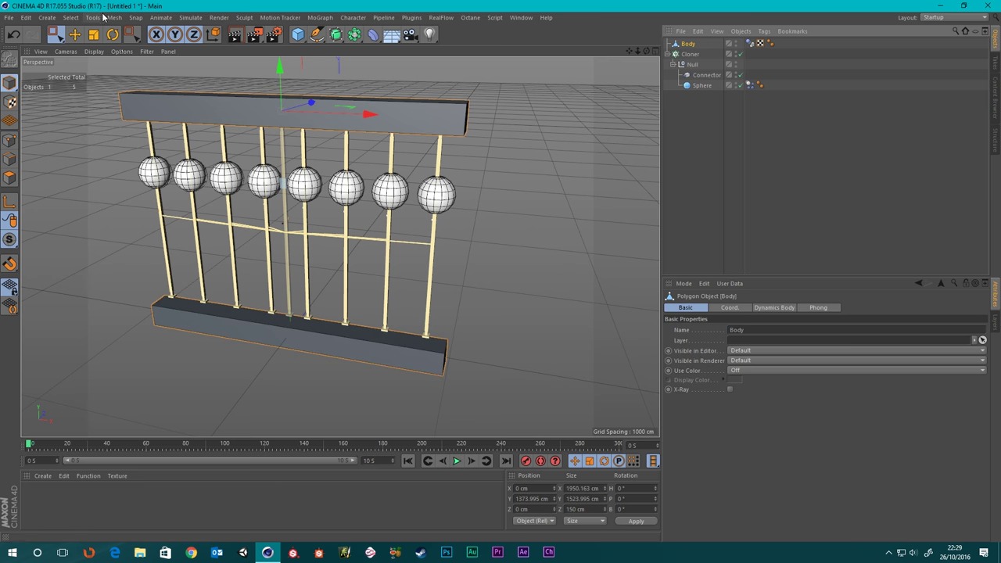
left_click(113, 36)
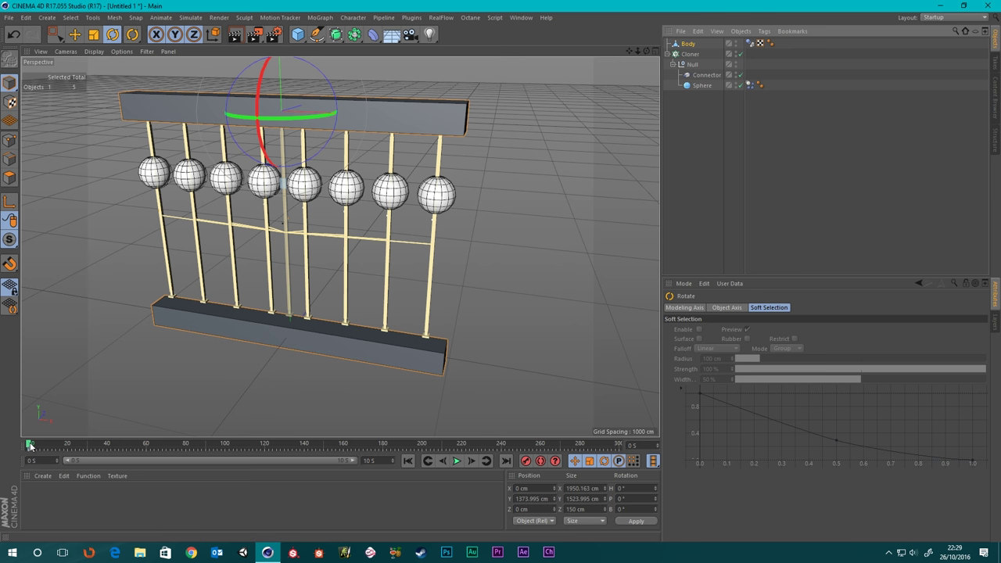
left_click_drag(29, 445, 563, 474)
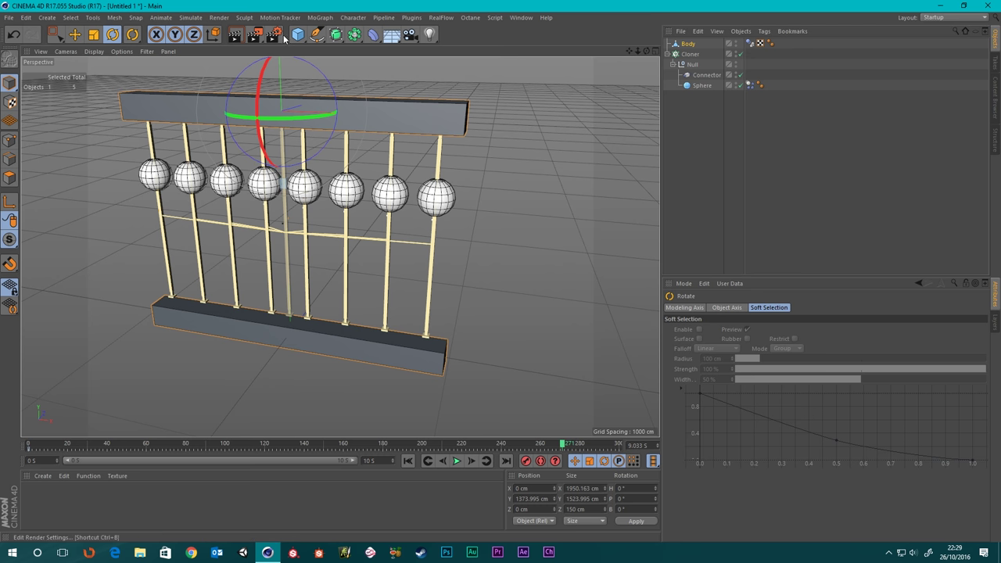
Try rotating the Body to about 74° bank and lowering its axis by about 390 cm, undoing each change
left_click_drag(328, 86, 373, 205)
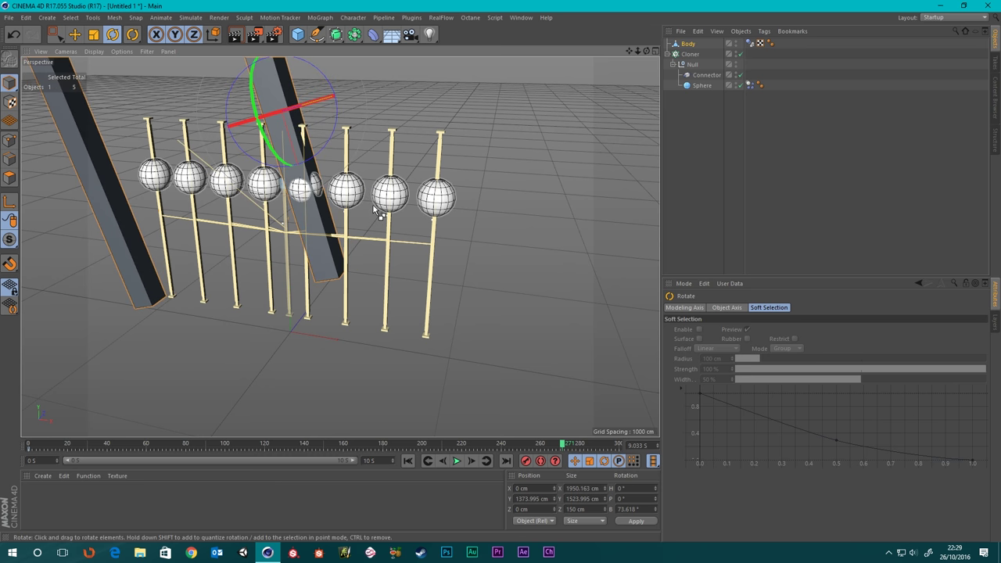
key("ctrl+z")
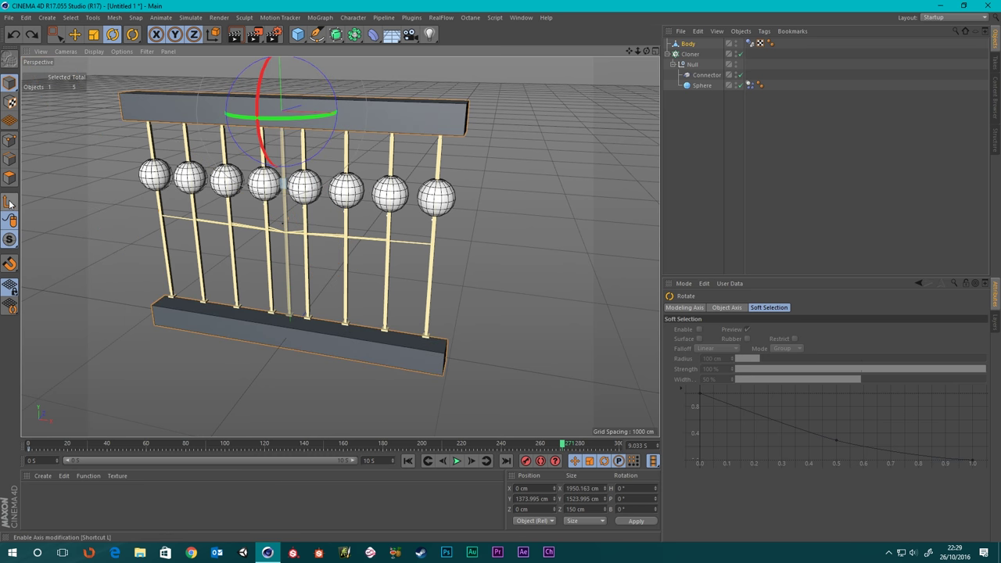
left_click(61, 32)
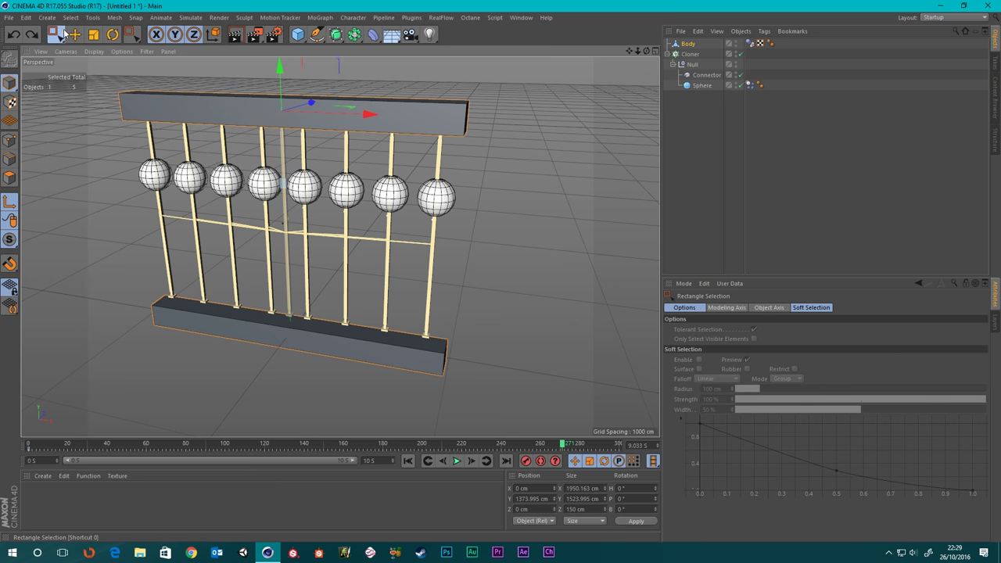
left_click_drag(280, 69, 282, 147)
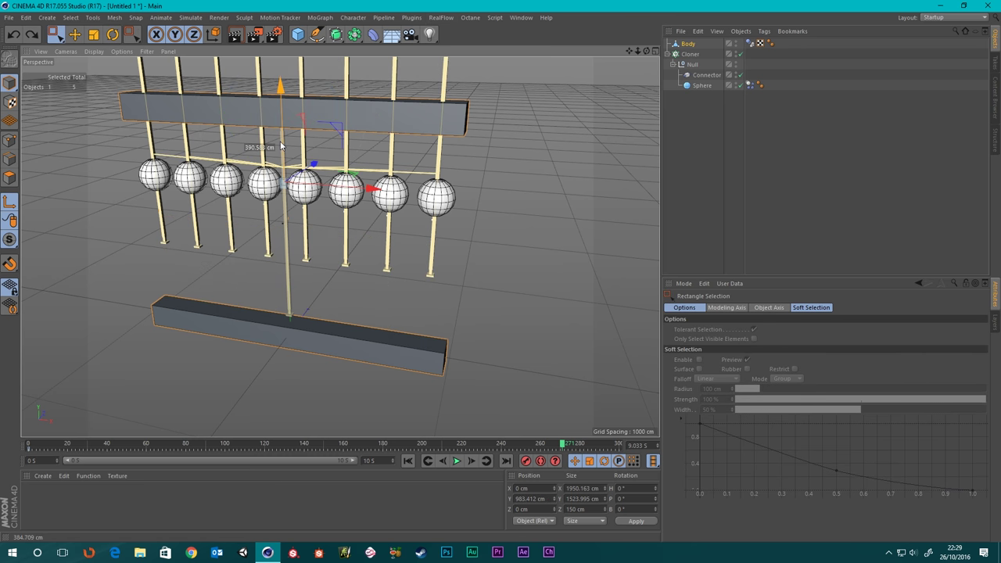
key("ctrl+z")
Rotate the Body to about 141° bank, keyframe it at 9.033 s and return to the first frame
scroll(281, 146, "down", 5)
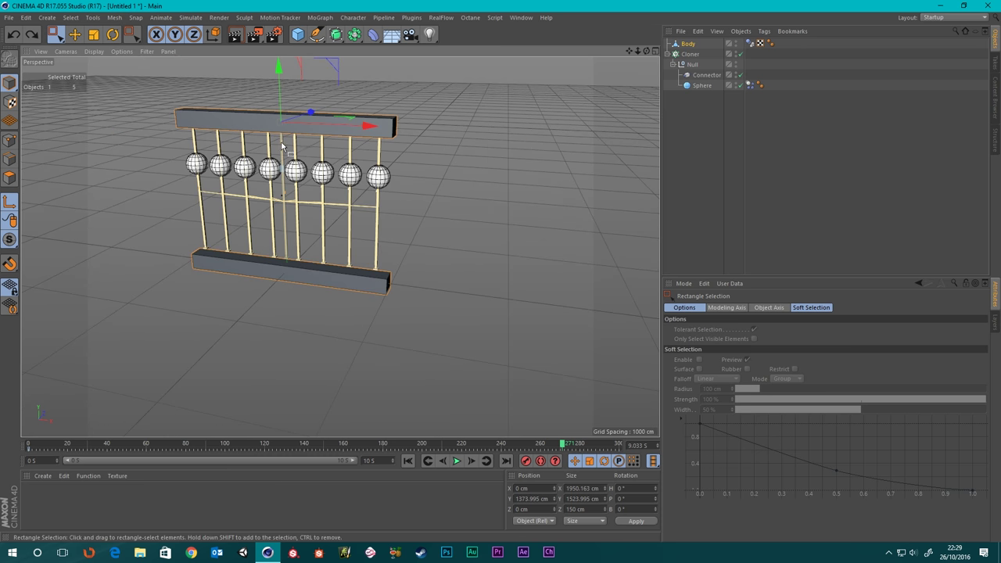
left_click_drag(282, 146, 460, 212, "alt")
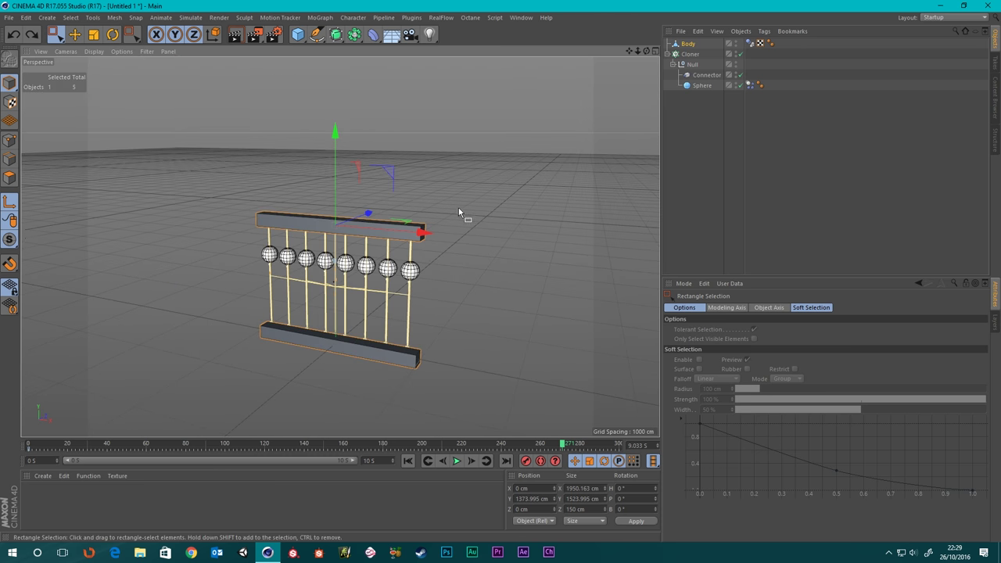
left_click(113, 35)
left_click_drag(378, 206, 287, 355)
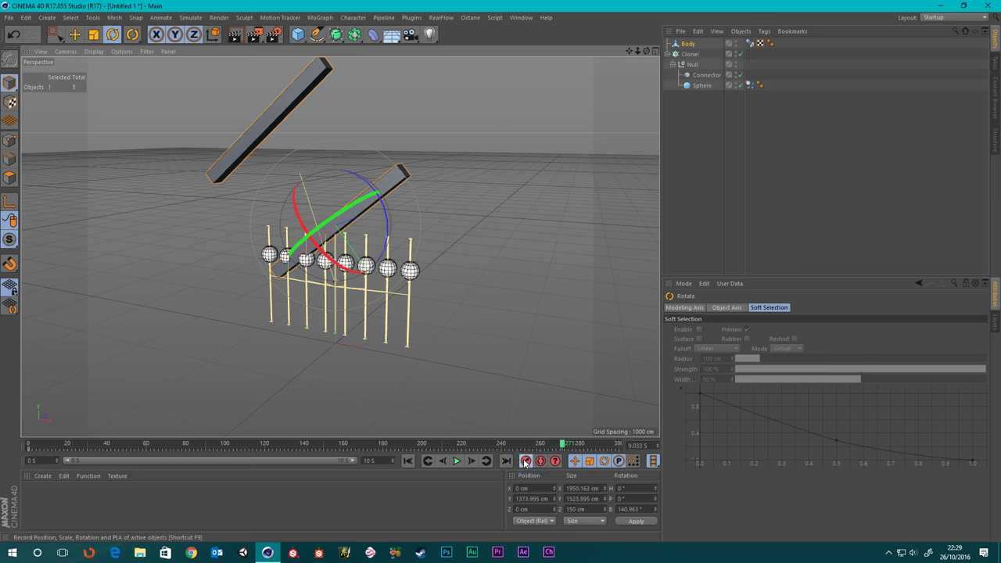
left_click(407, 460)
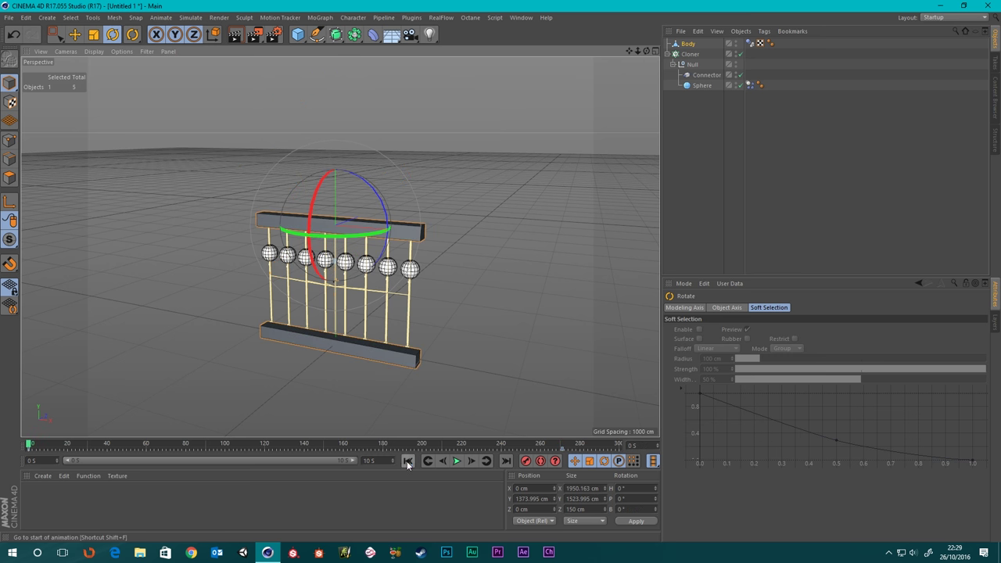
Switch off Ignore Collisions on the slider connector while playing the rotating abacus, and return to the first frame
left_click(452, 465)
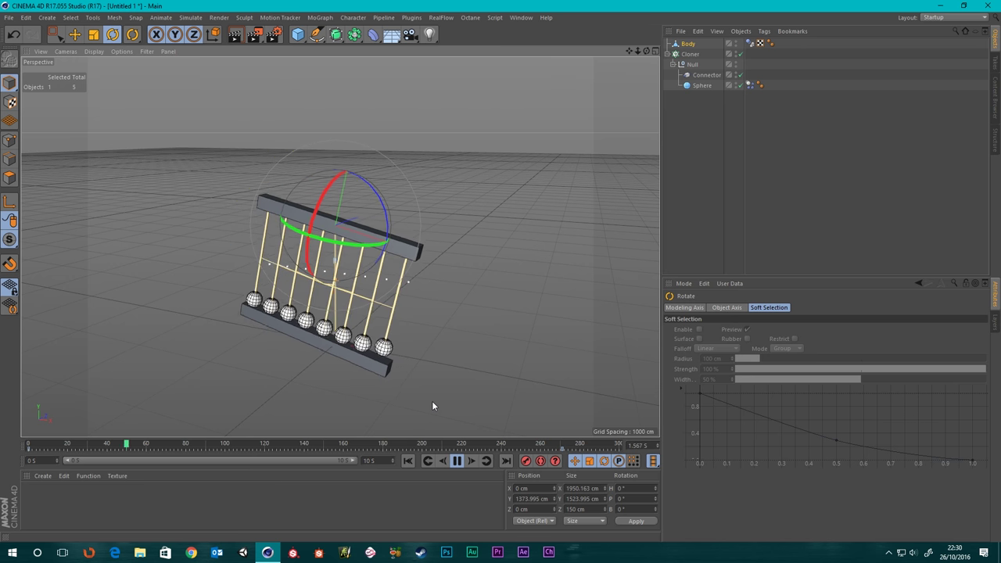
left_click(702, 75)
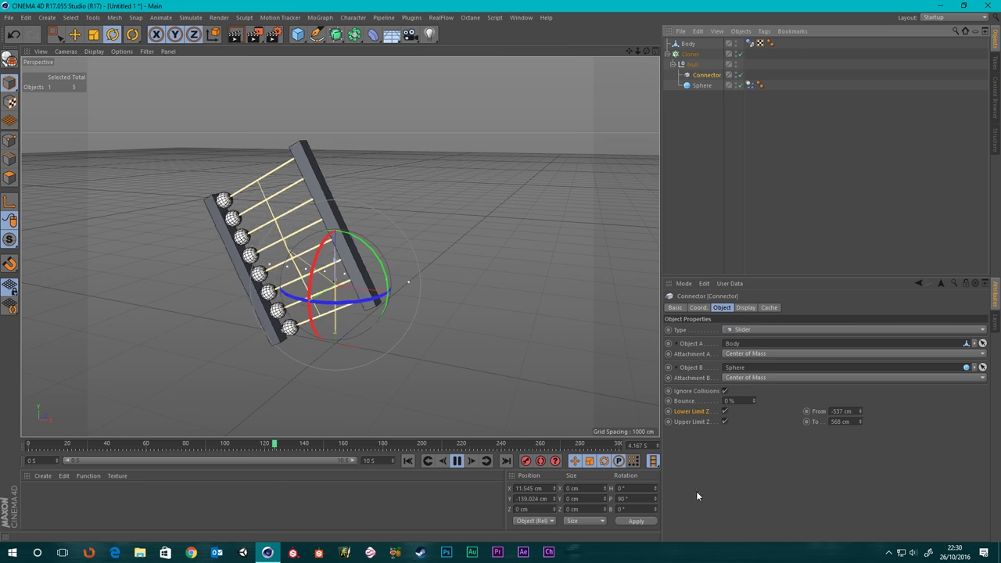
left_click(726, 392)
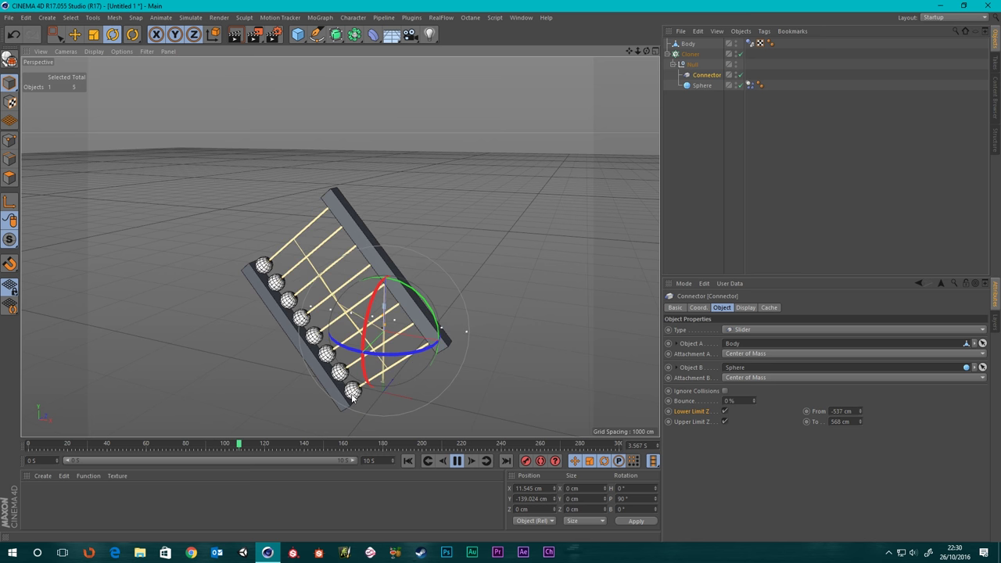
left_click(453, 461)
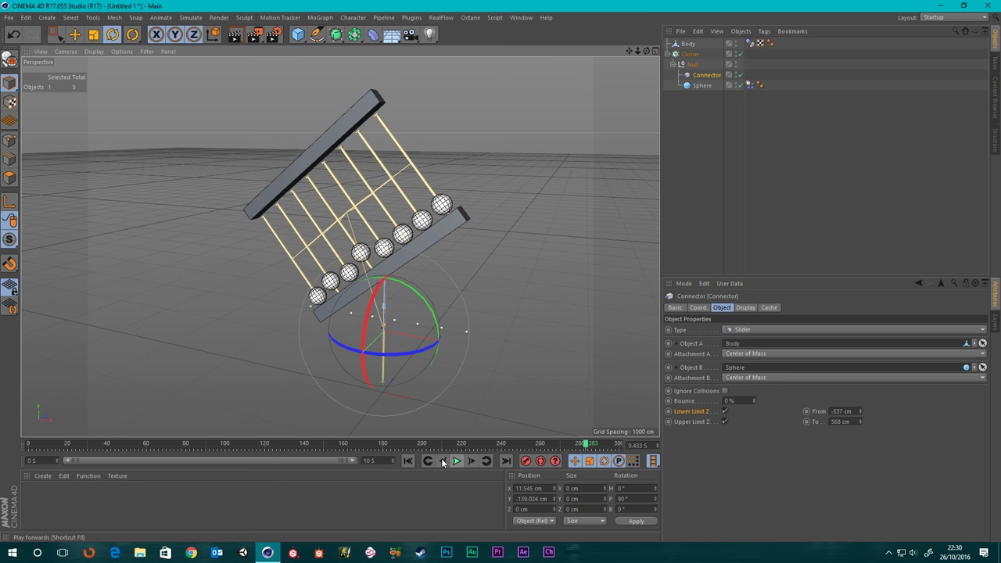
left_click(406, 461)
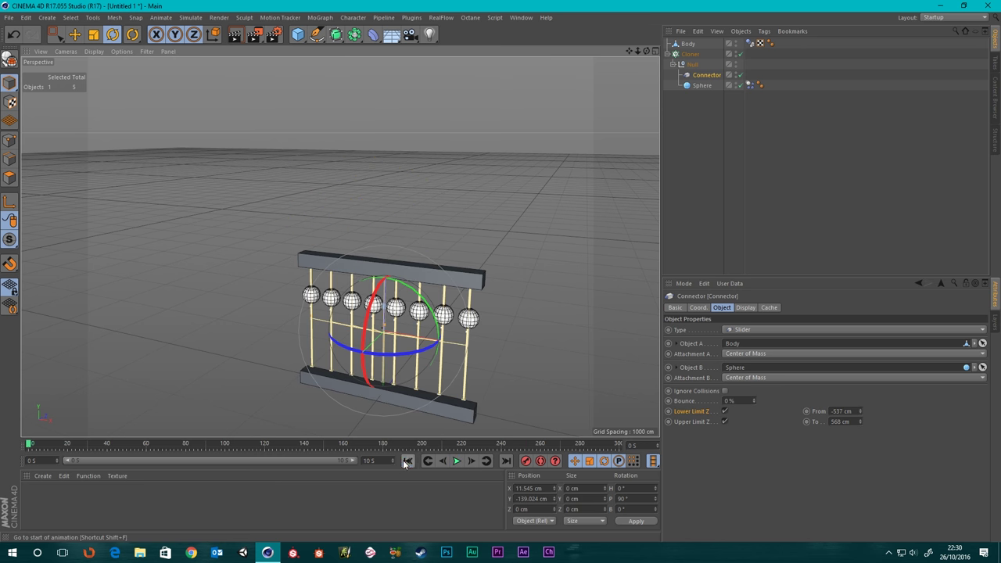
Set the cloner's vertical count to 2 to get two rows of spheres, and play the simulation
left_click(690, 54)
scroll(511, 347, "up", 5)
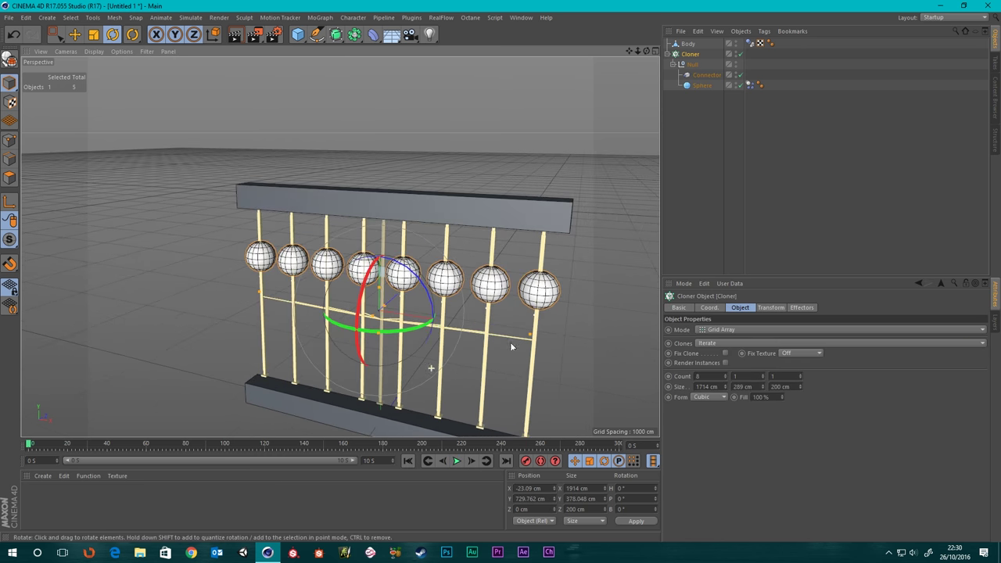
left_click(764, 376)
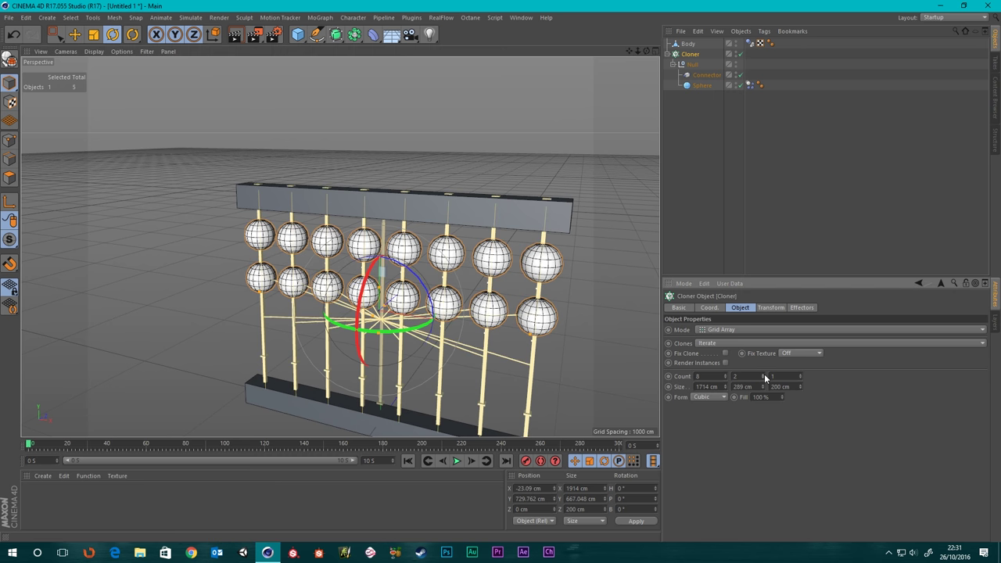
left_click_drag(327, 330, 470, 361, "alt")
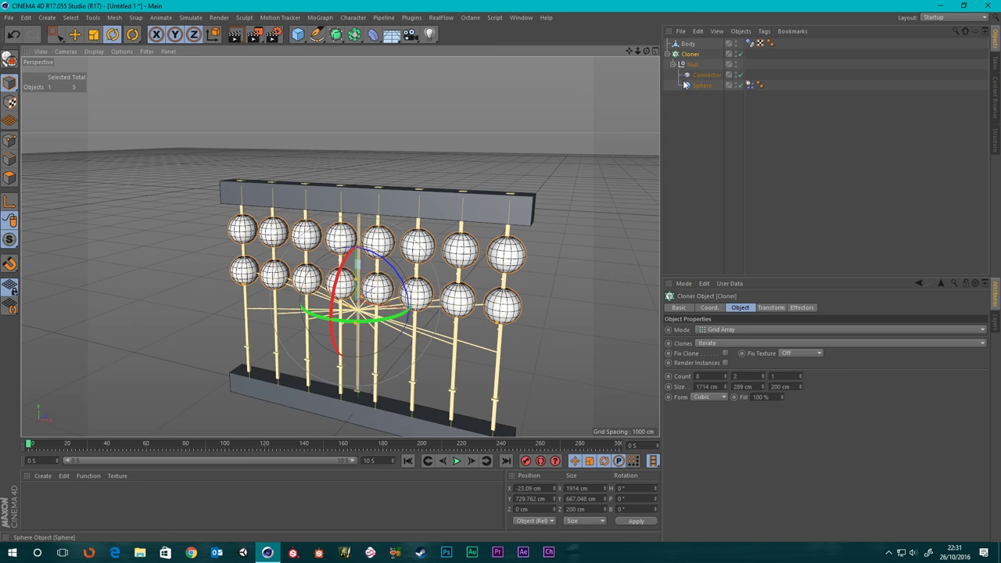
left_click(458, 462)
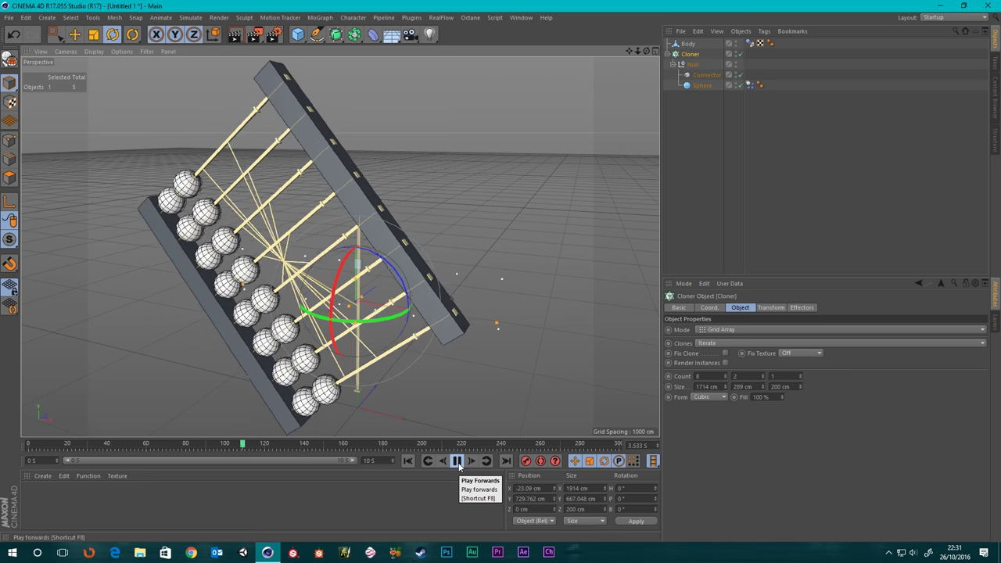
Switch off Lower Limit Z and Upper Limit Z on the slider connector, and reselect the Cloner at the first frame
left_click(704, 76)
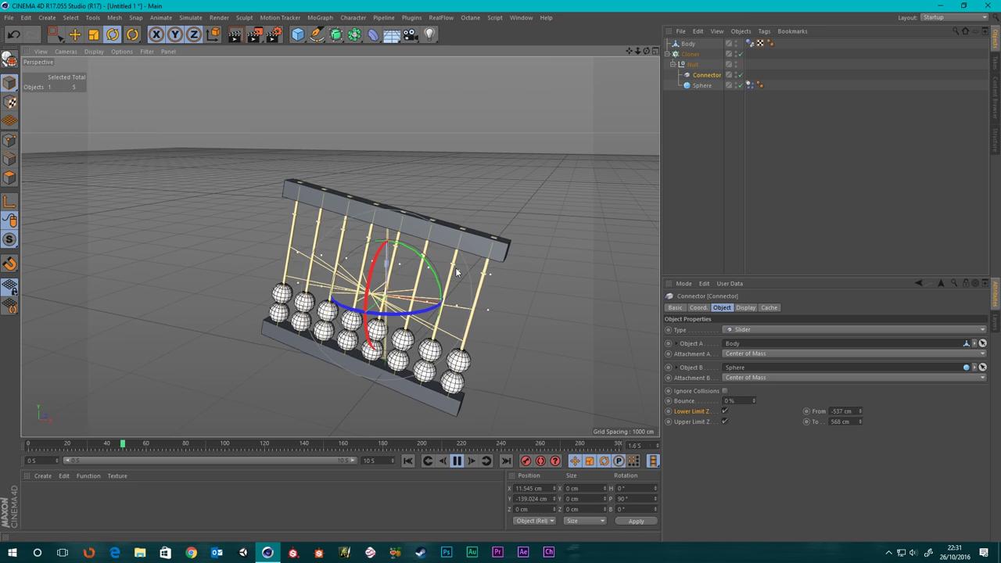
left_click(724, 412)
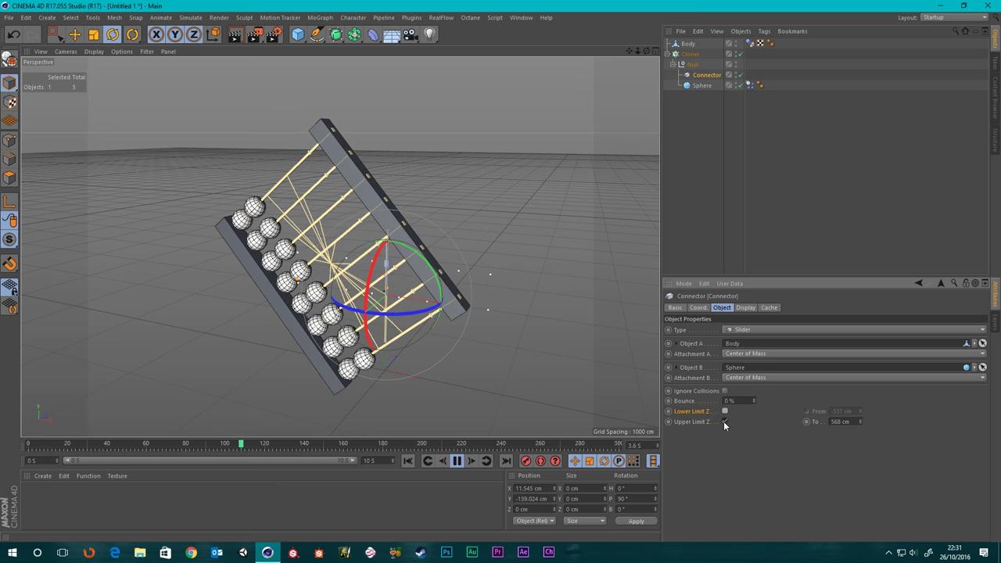
left_click(724, 422)
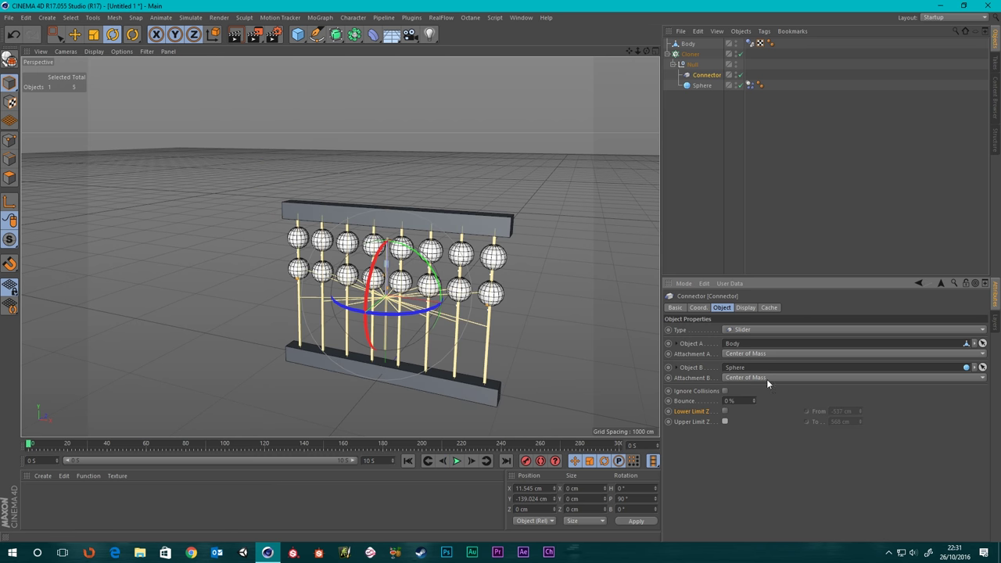
left_click(690, 54)
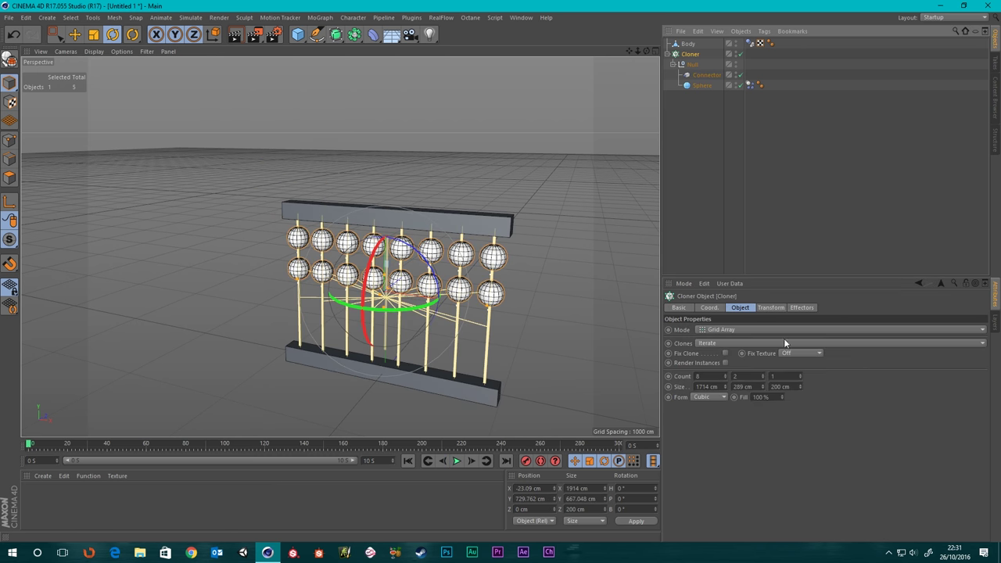
Set the sphere cloner's vertical count to 3, lower it to about Y 675.6 cm and play the simulation
left_click_drag(763, 379, 763, 364)
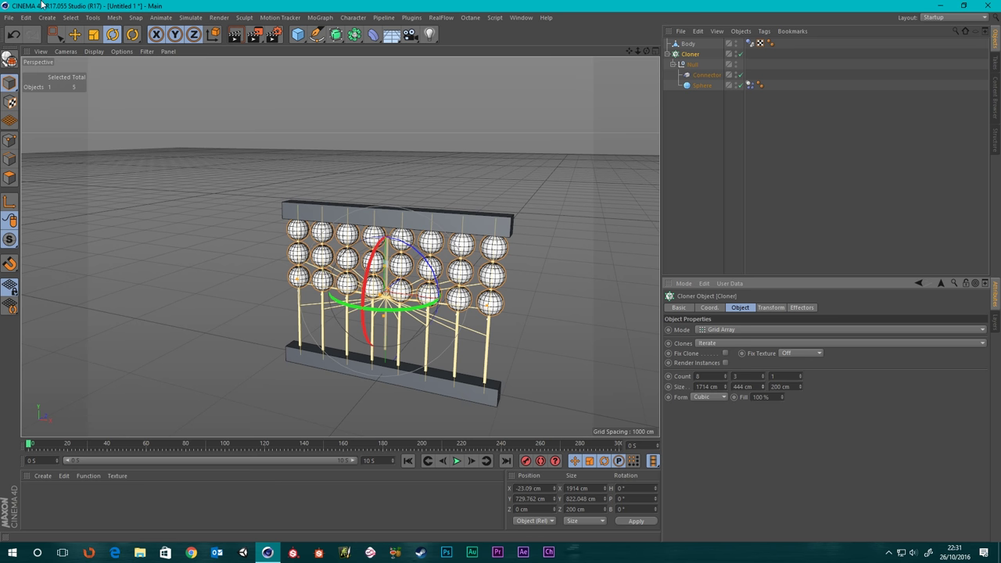
left_click(75, 35)
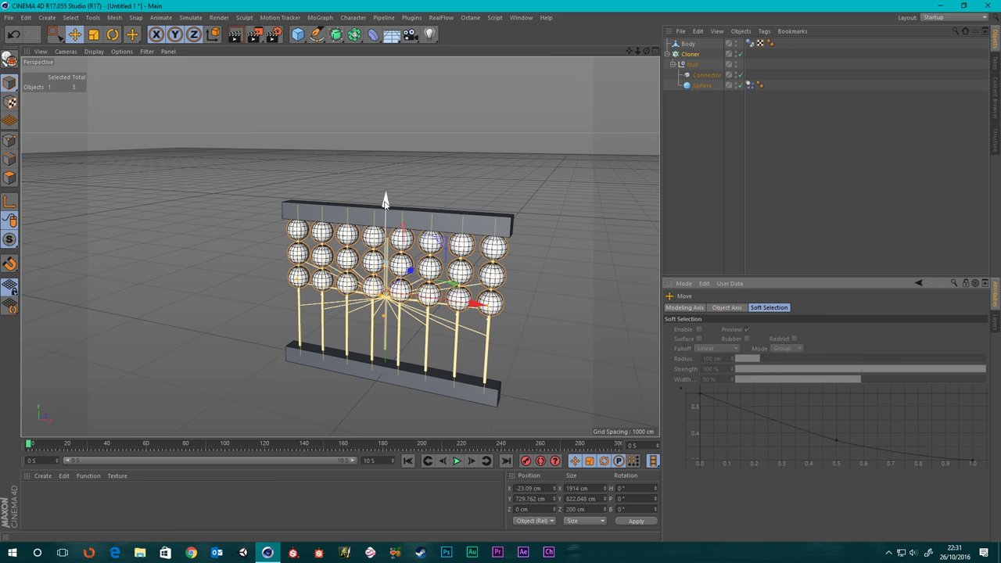
left_click_drag(384, 200, 384, 209)
left_click(456, 462)
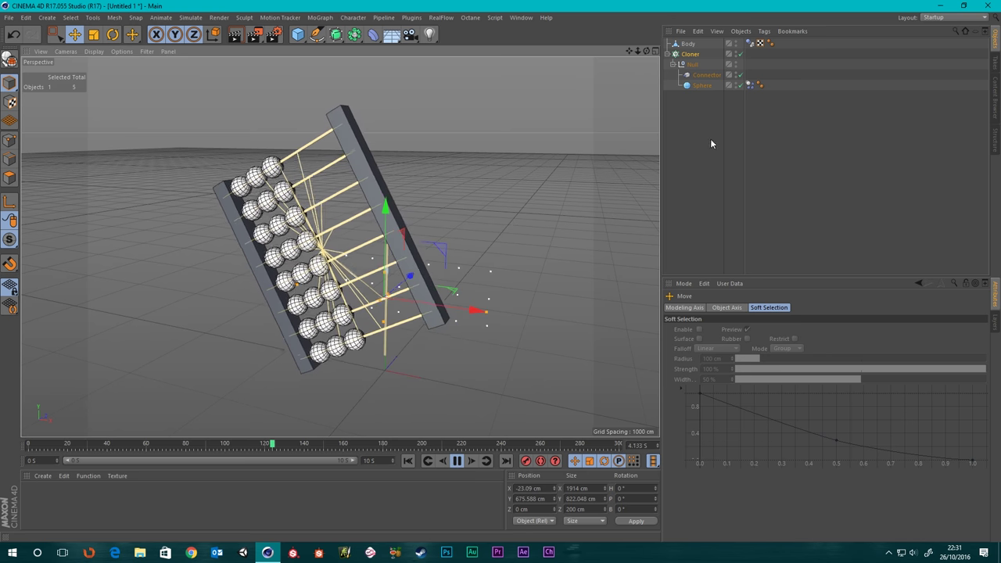
Turn off Always Visible in the slider connector's display settings, then stop playback and return to the first frame
left_click(705, 74)
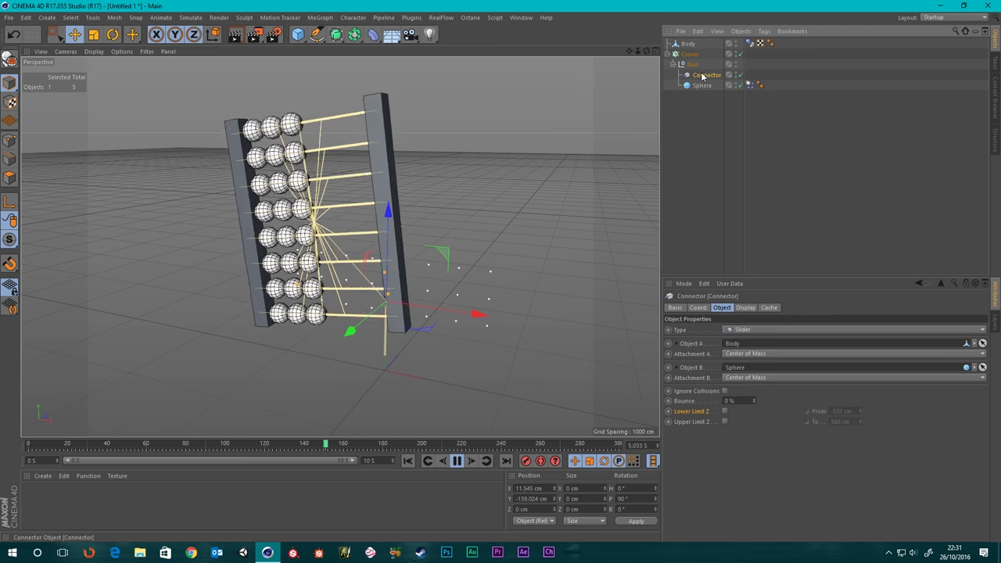
left_click(745, 307)
left_click(717, 329)
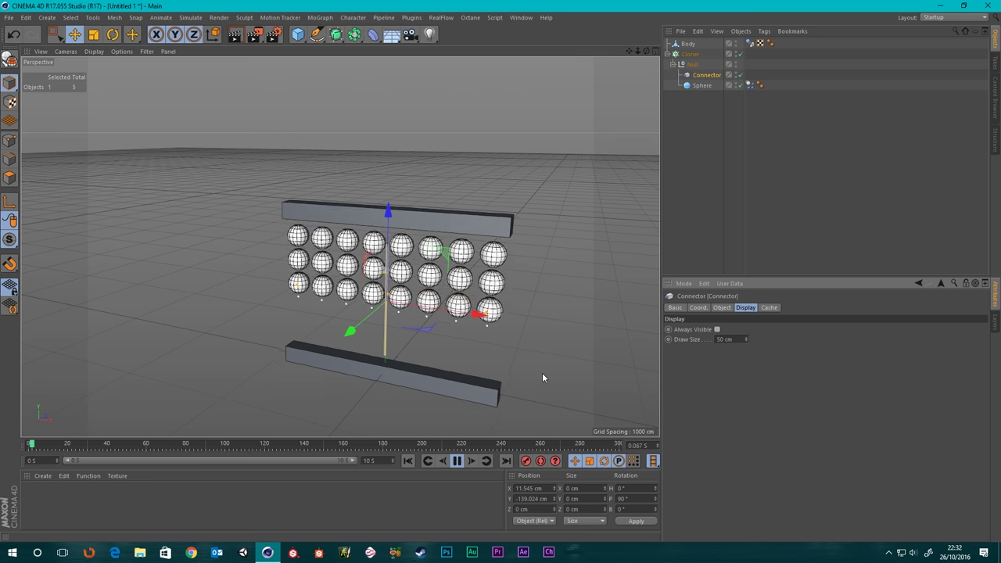
left_click(457, 463)
left_click(409, 461)
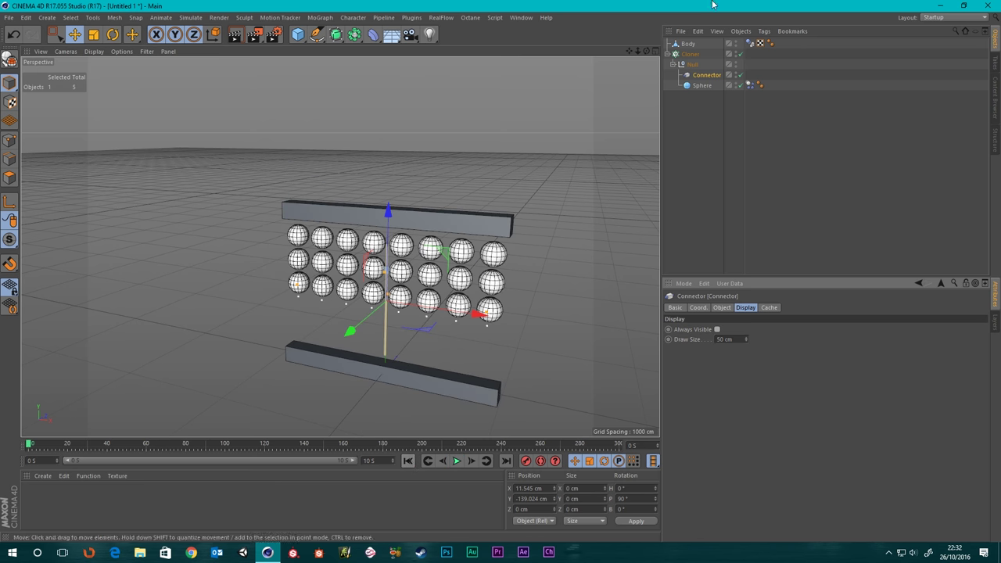
Duplicate the sphere Cloner and delete the Null with its contents from the copy
left_click(691, 54)
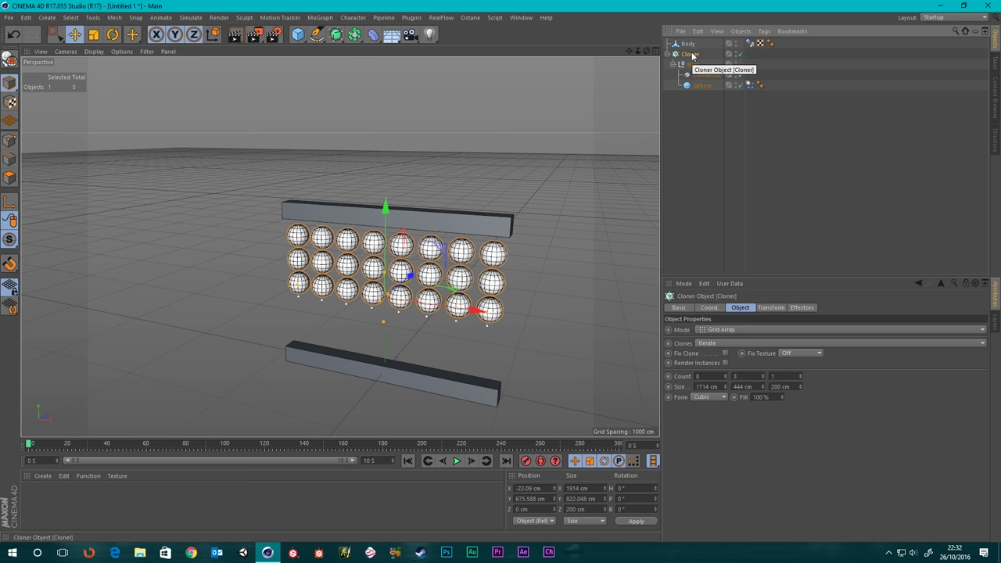
left_click_drag(692, 55, 694, 138, "ctrl")
left_click(692, 106)
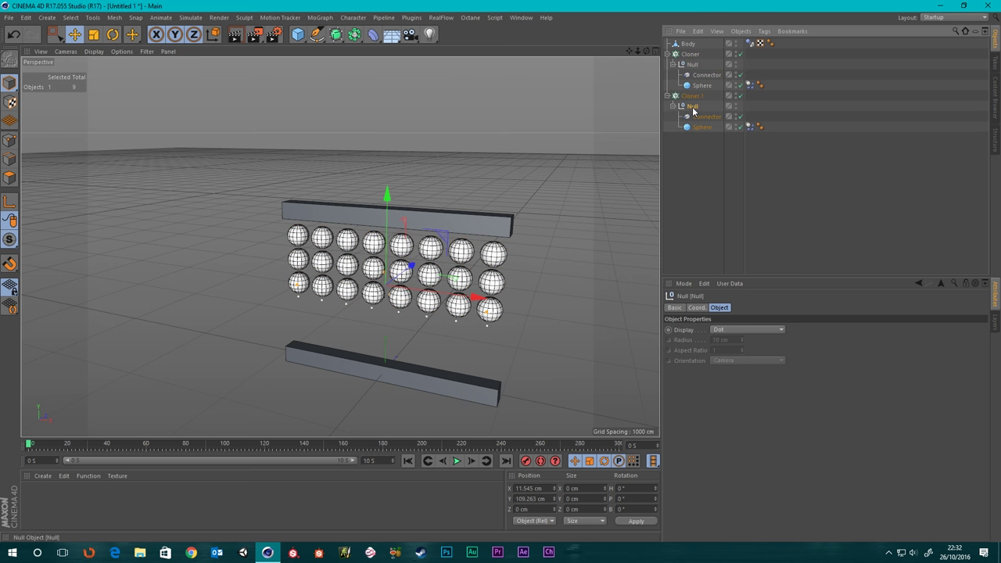
key("Delete")
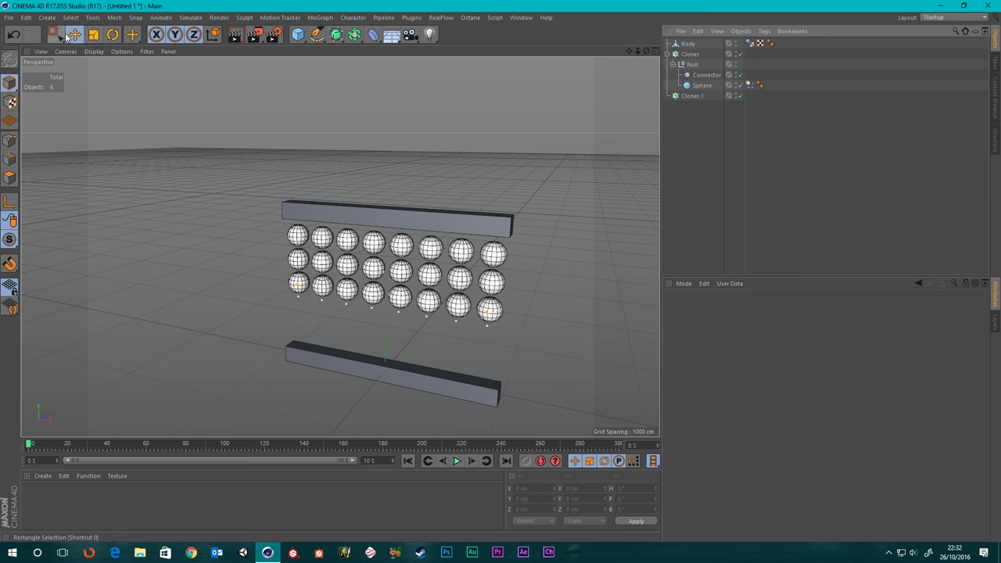
Add a Cylinder primitive and make it a child of the duplicated cloner
left_click(297, 34)
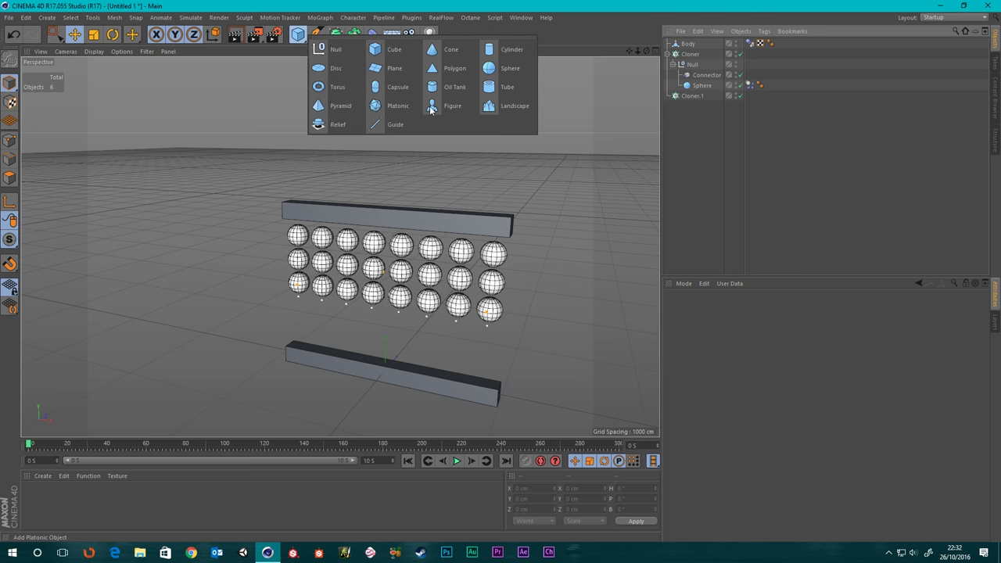
left_click(510, 49)
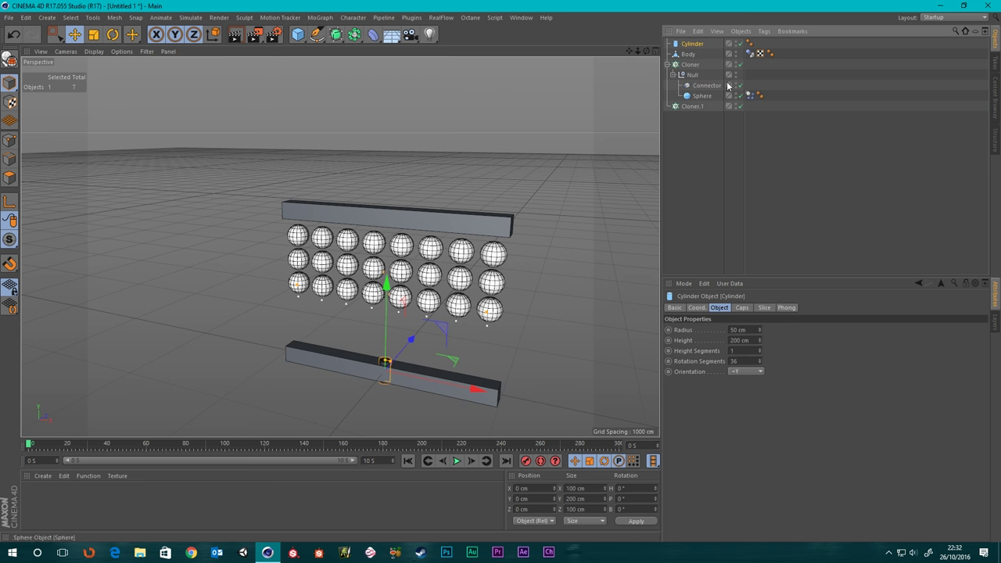
left_click_drag(693, 110, 691, 112)
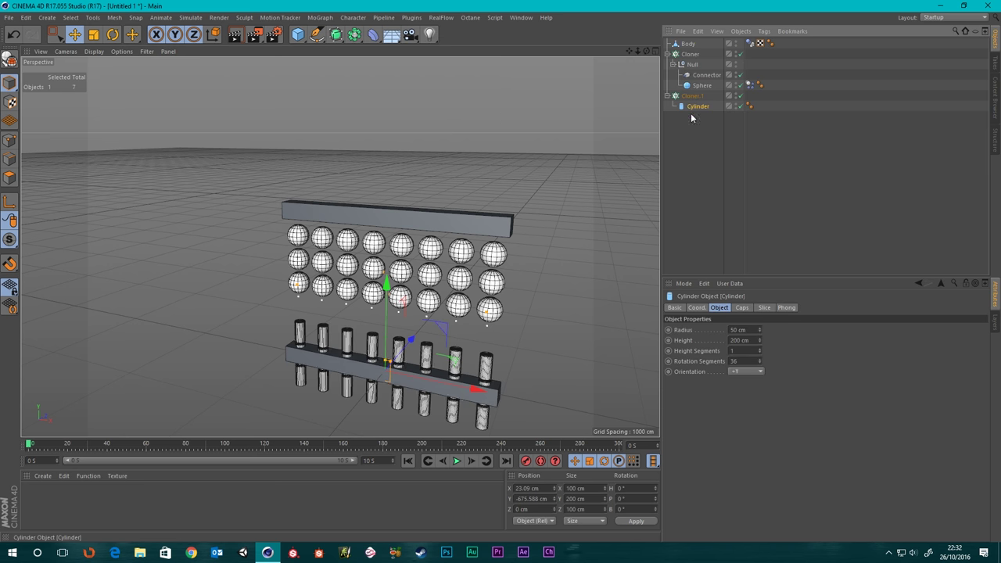
Set the duplicated cloner's vertical count to 1 for a single row of cylinders
scroll(490, 362, "up", 4)
scroll(490, 362, "down", 2)
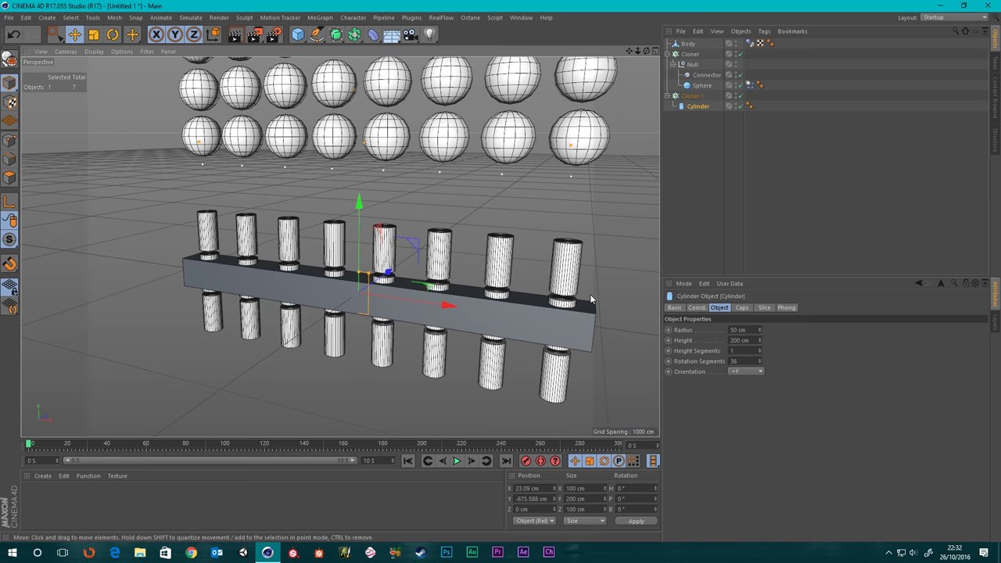
left_click(693, 95)
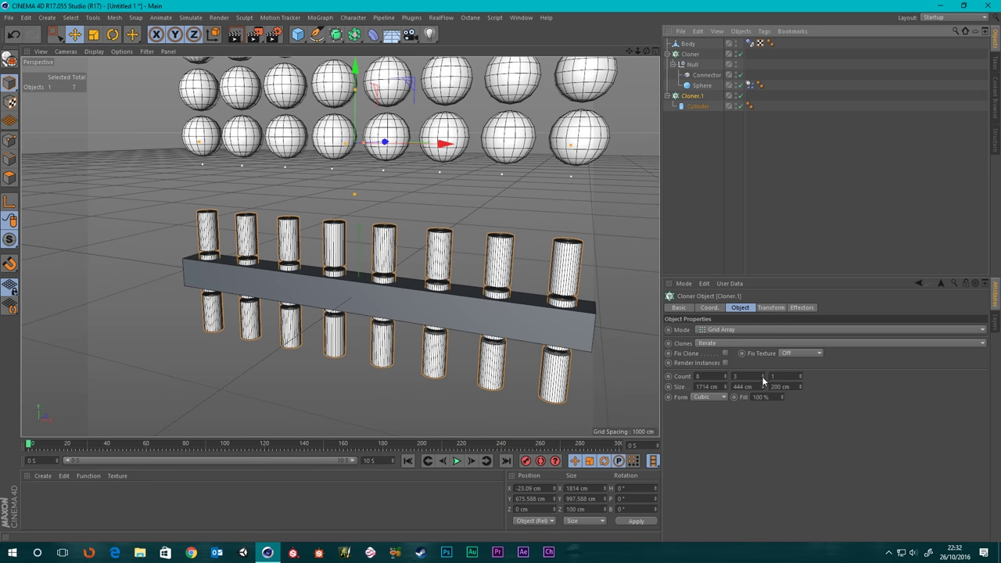
left_click_drag(763, 379, 764, 381)
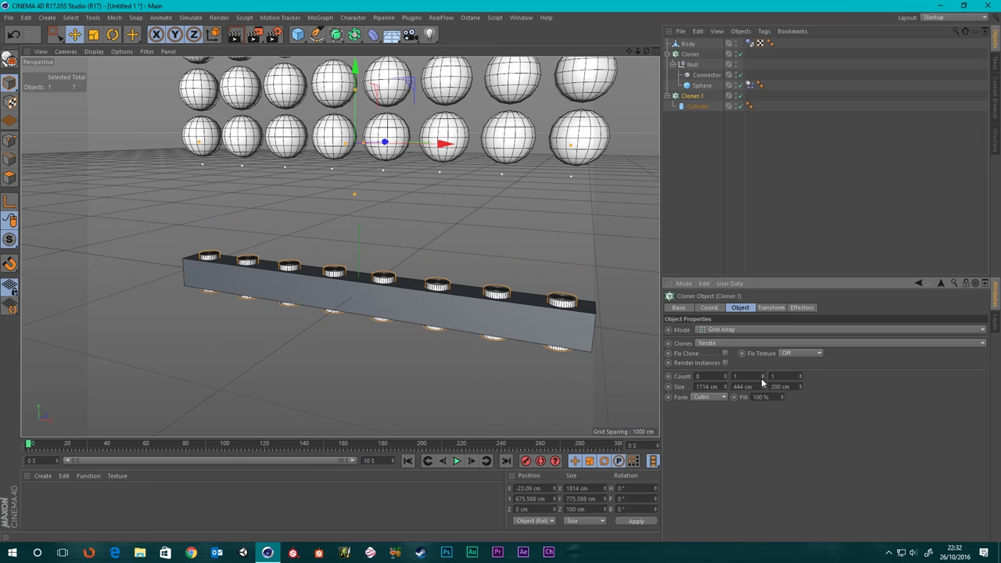
scroll(361, 280, "down", 5)
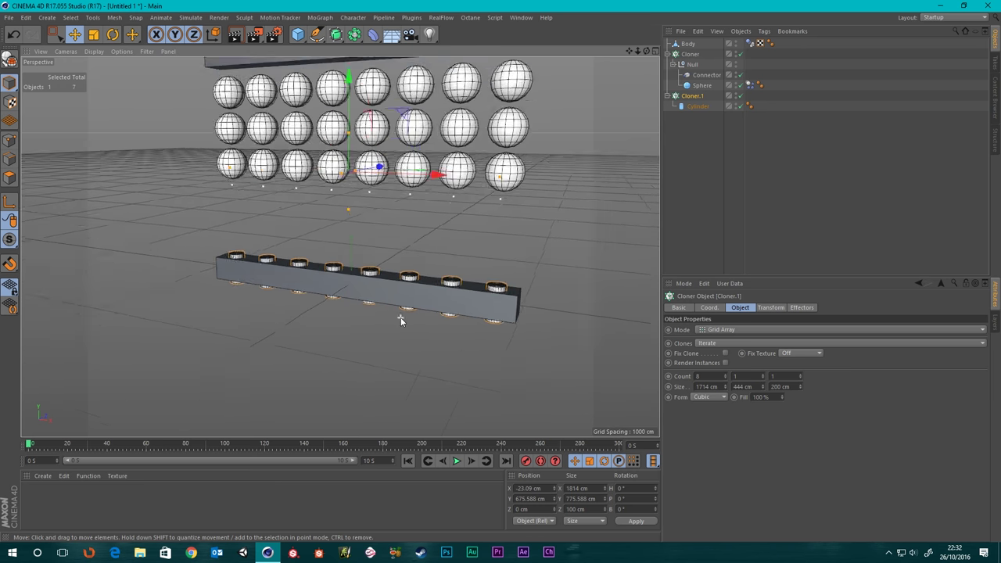
Switch to the front view and set the cylinder's rotation segments to 18
middle_click(478, 285)
middle_click(489, 403)
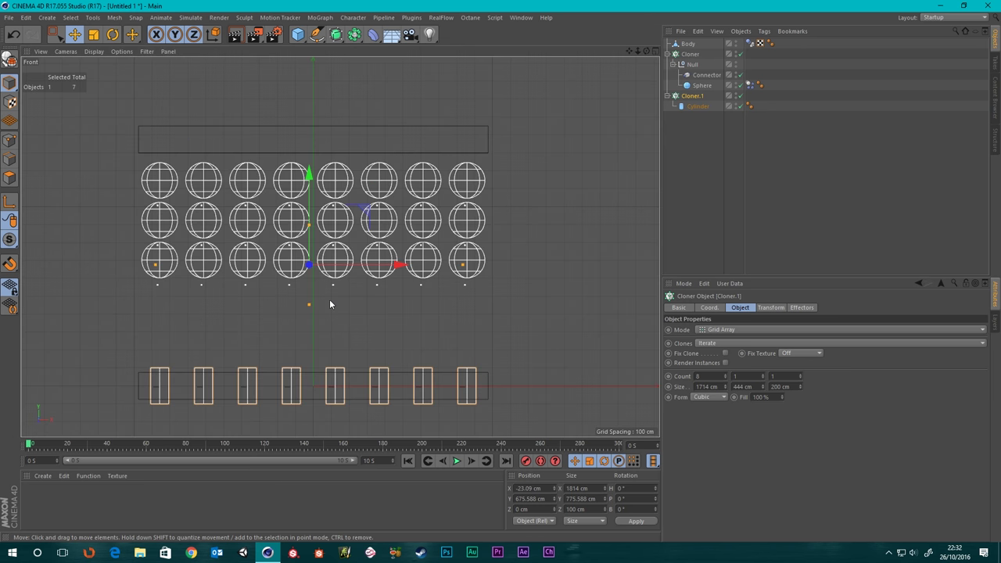
scroll(329, 305, "up", 2)
scroll(401, 284, "down", 2)
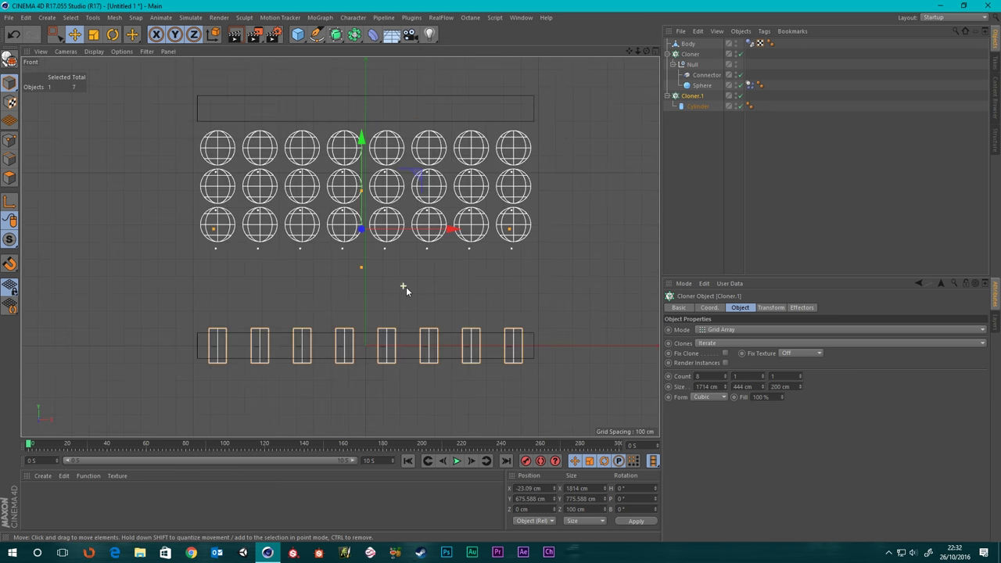
scroll(408, 287, "up", 1)
middle_click_drag(425, 295, 498, 297, "alt")
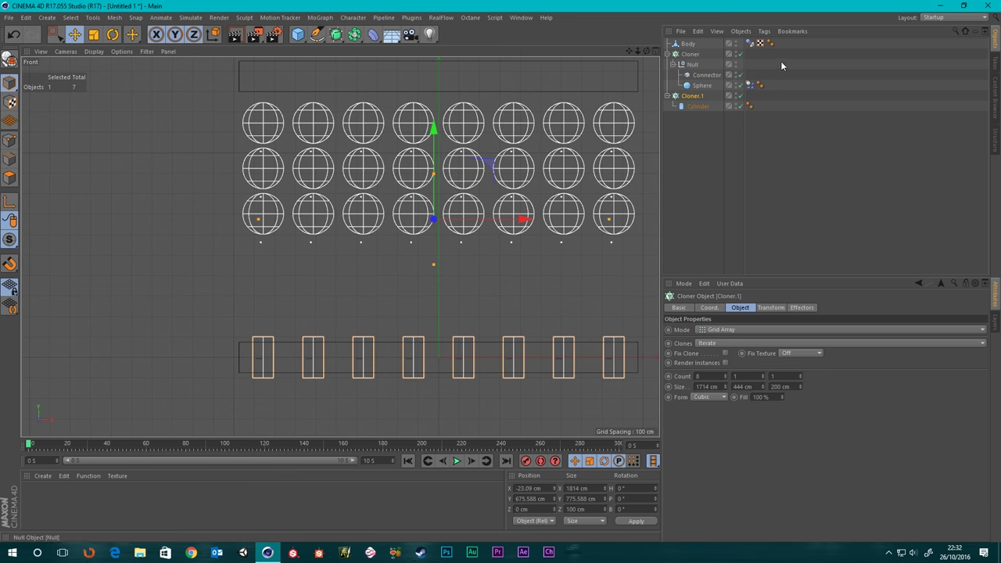
left_click(699, 106)
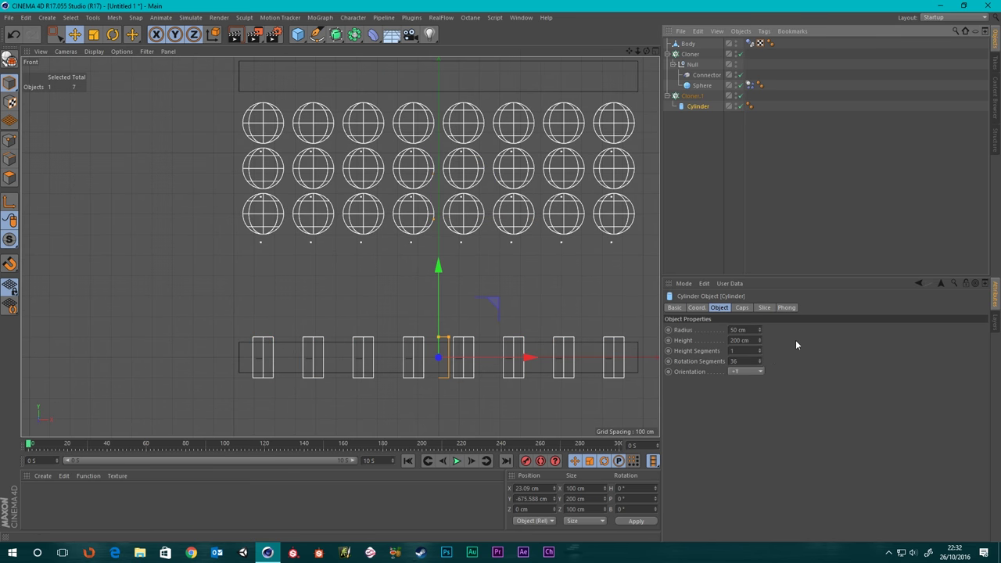
type("18")
key("Return")
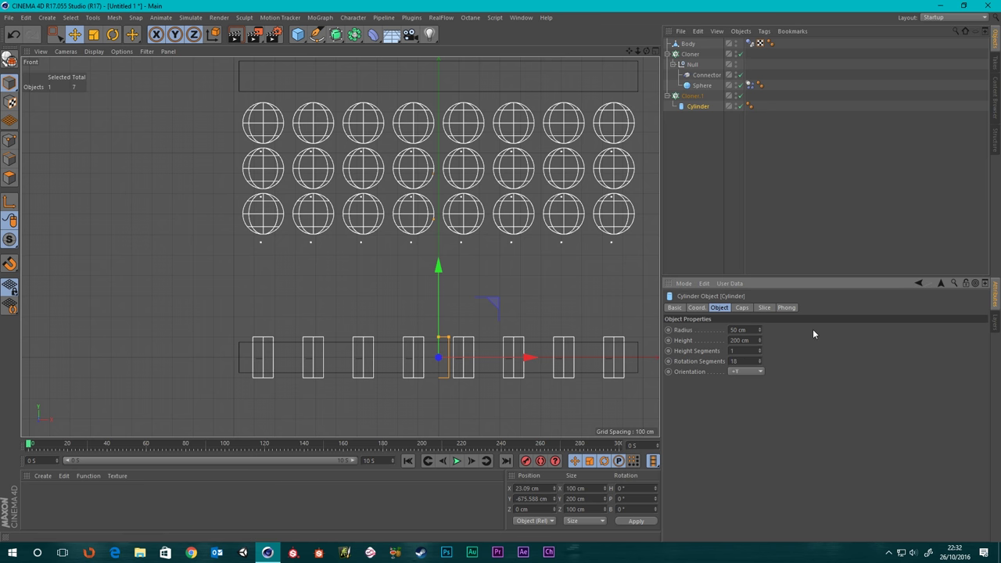
Set the cylinder height to 1302 cm and raise it to about Y 17.3 cm so the rods span both bars
mouse_move(758, 342)
left_mouse_down()
mouse_move(758, 329)
mouse_move(761, 343)
left_mouse_up()
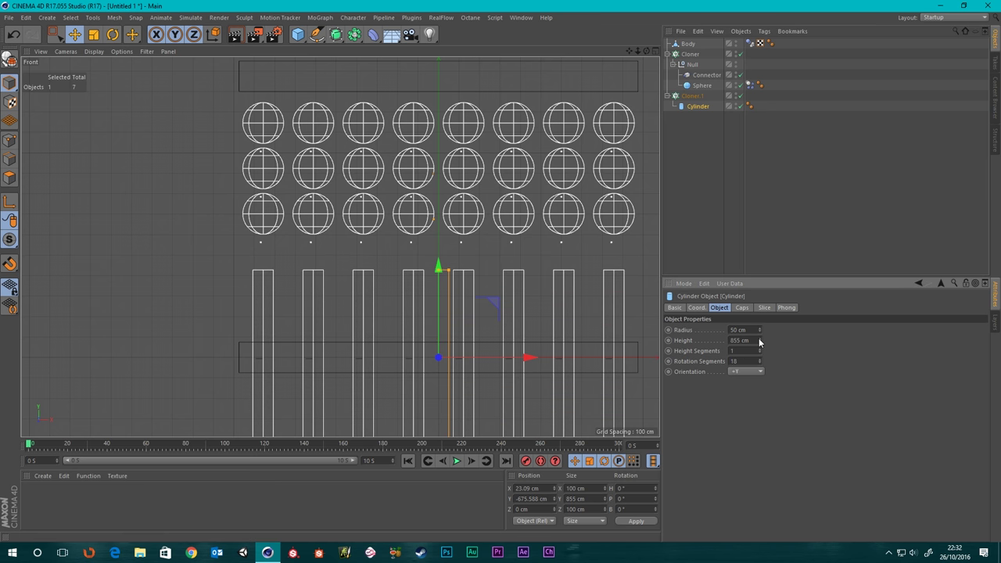
scroll(335, 253, "down", 2)
left_click_drag(424, 234, 420, 157)
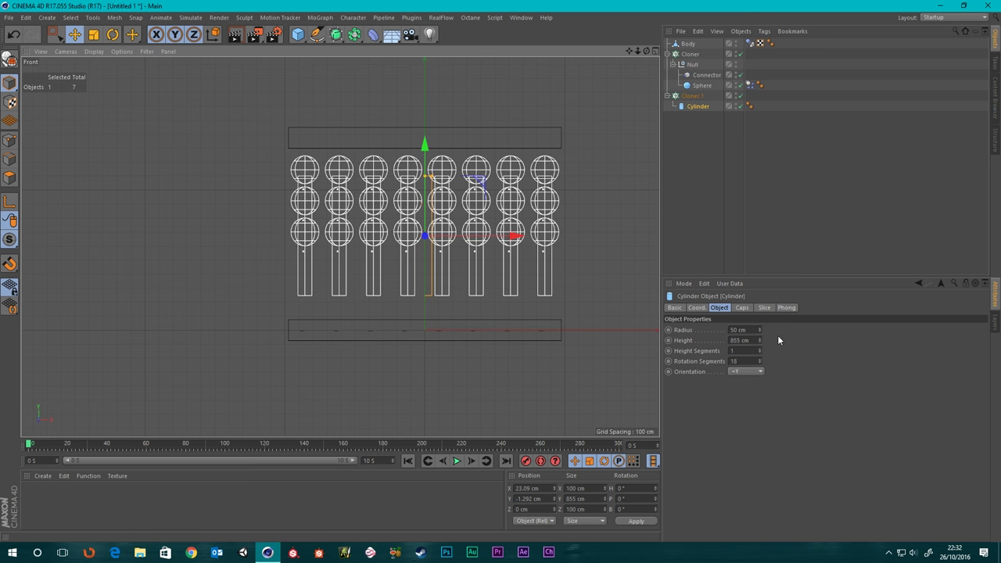
left_click_drag(759, 342, 758, 321)
left_click_drag(425, 166, 423, 162)
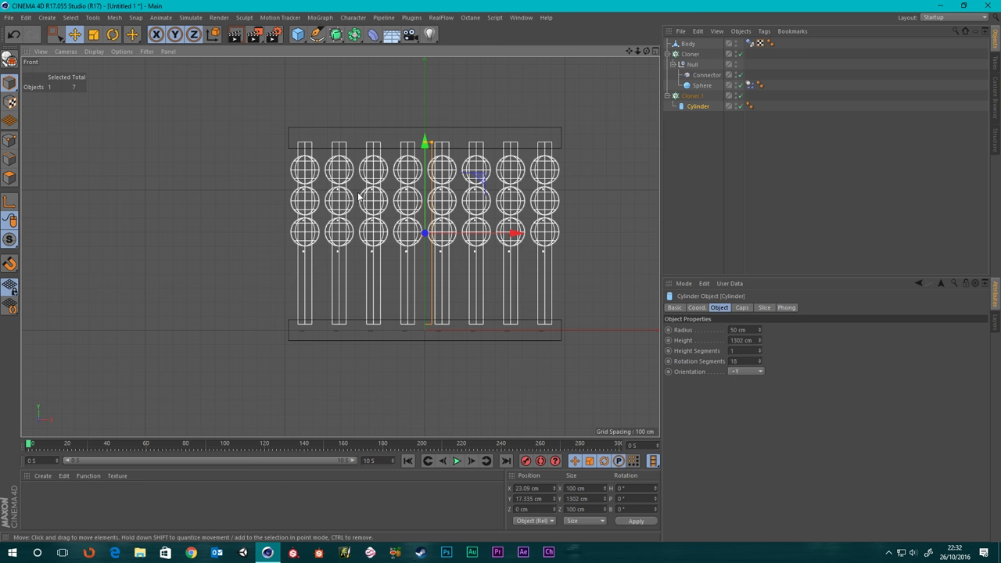
Return to the perspective view and reduce the cylinder radius to 25 cm to make thinner rods
scroll(358, 194, "up", 3)
scroll(461, 241, "down", 2)
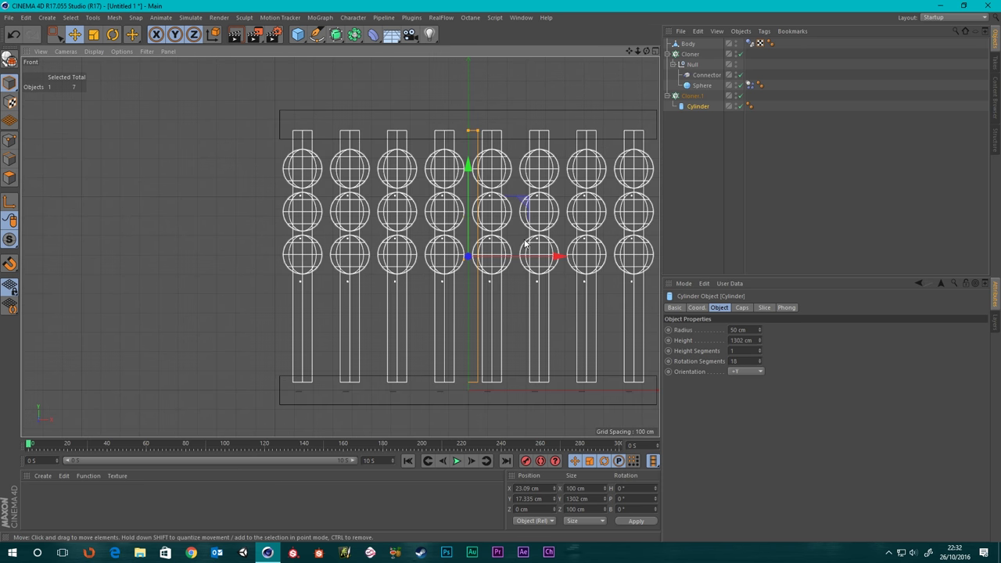
middle_click_drag(525, 245, 493, 215)
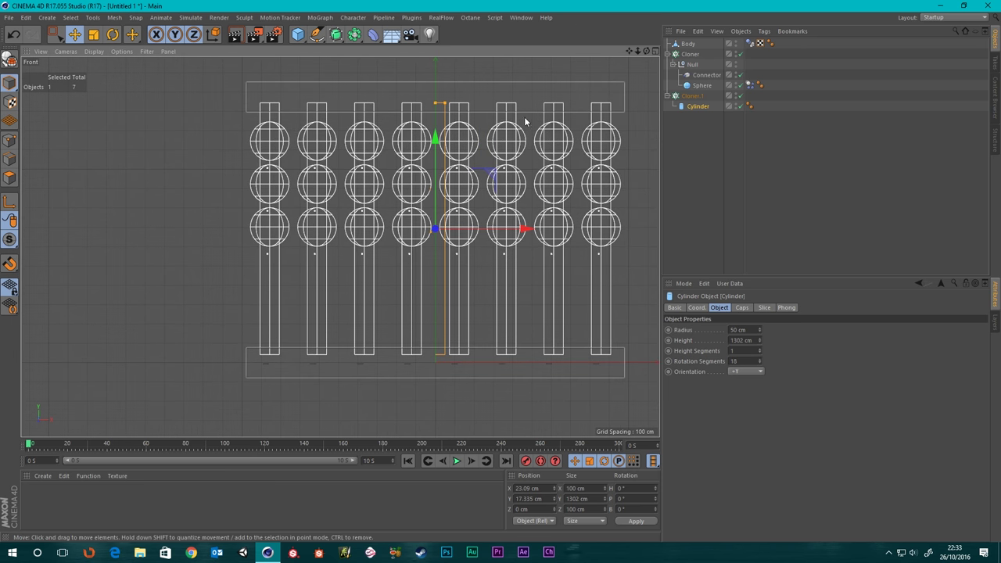
middle_click(237, 146)
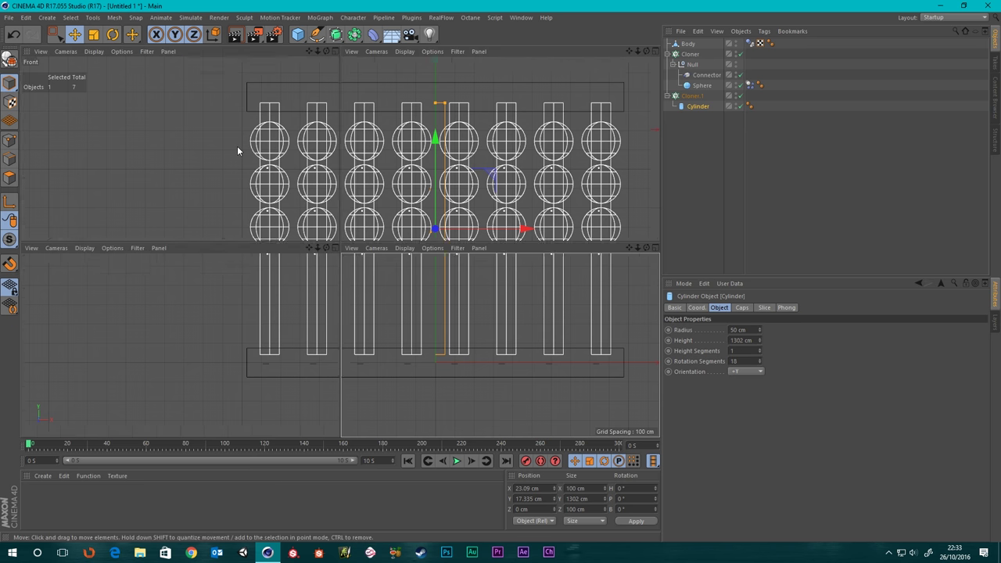
middle_click(237, 146)
left_click_drag(237, 145, 405, 127, "alt")
scroll(406, 164, "up", 6)
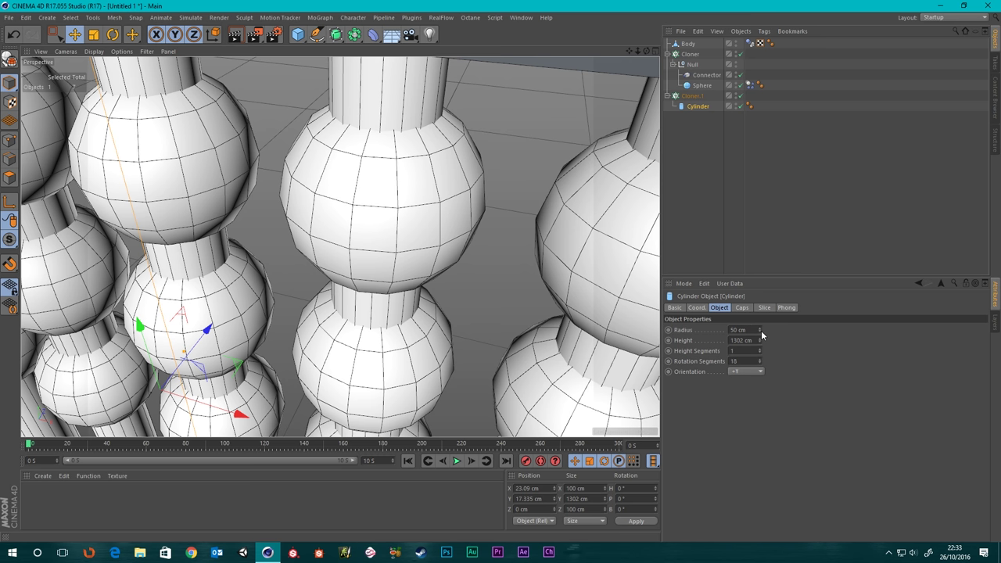
mouse_move(761, 330)
left_mouse_down()
mouse_move(761, 356)
mouse_move(759, 316)
left_mouse_up()
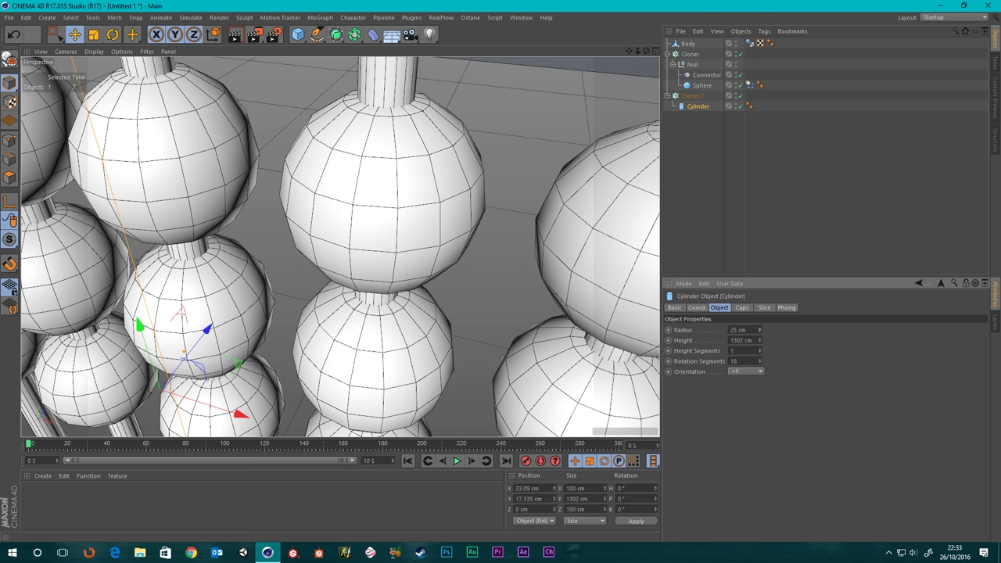
scroll(347, 190, "down", 5)
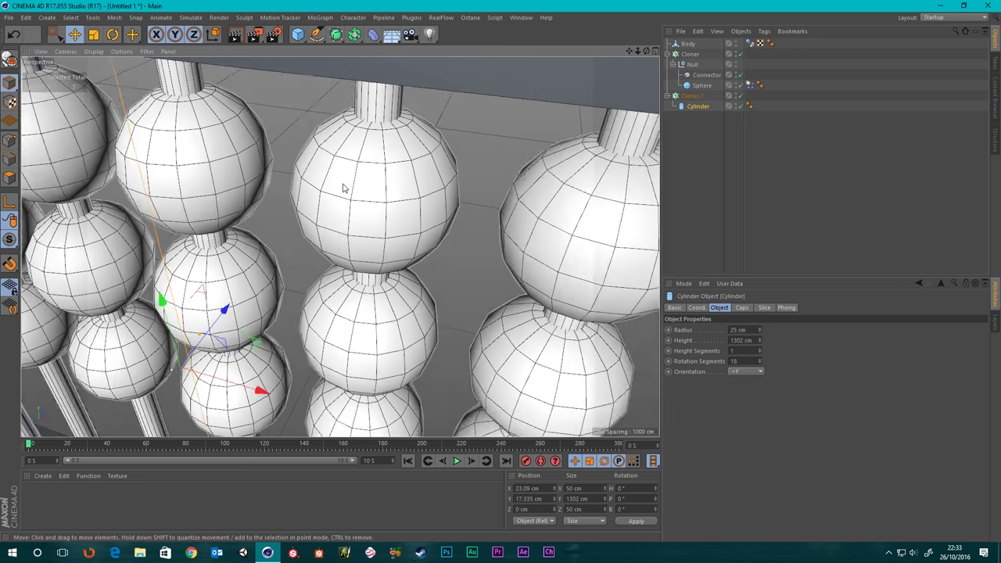
scroll(349, 192, "down", 3)
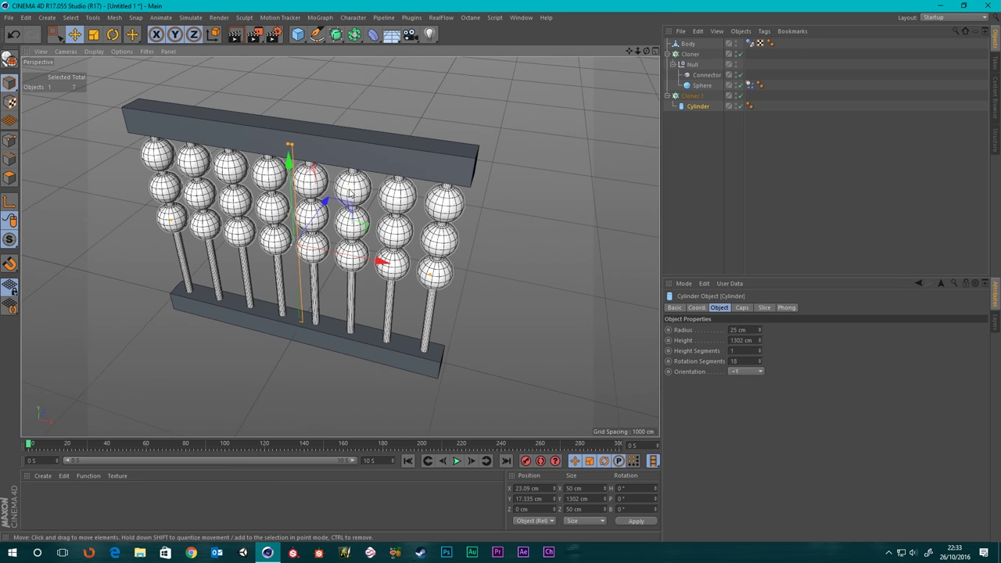
Make the rod cloner editable, move its eight cylinders out of the group and delete the empty parent
scroll(349, 192, "up", 4)
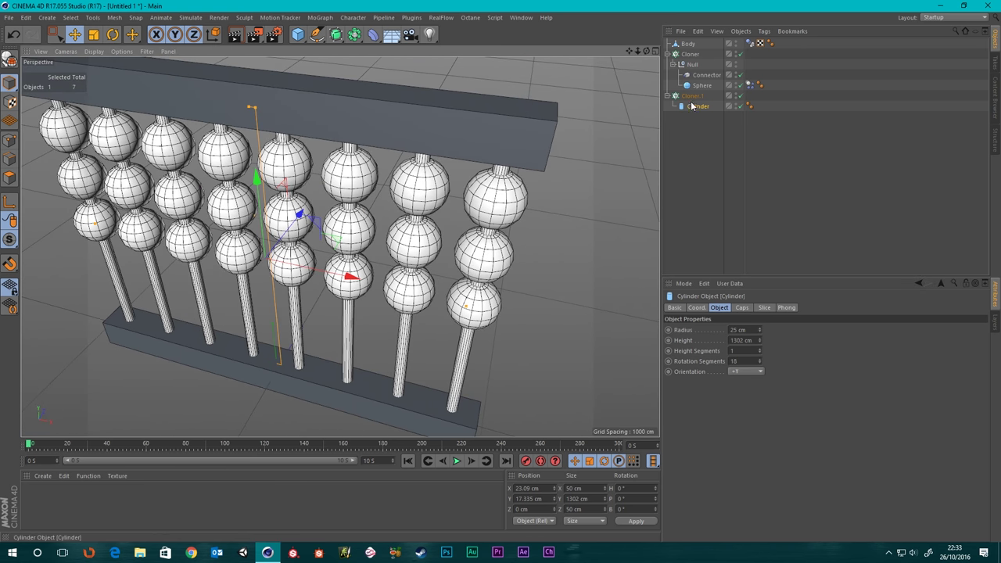
left_click(691, 96)
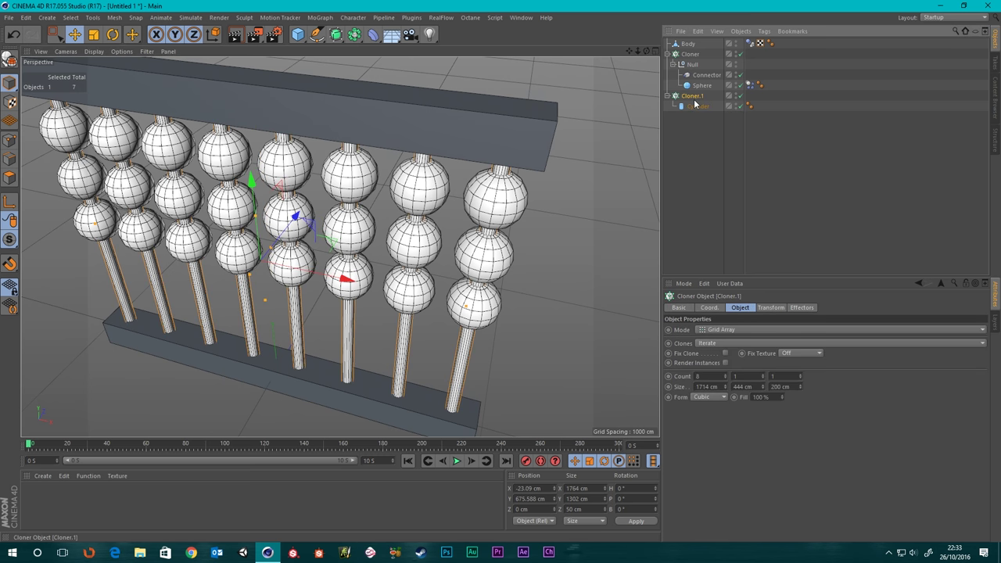
key("c")
left_click(668, 95)
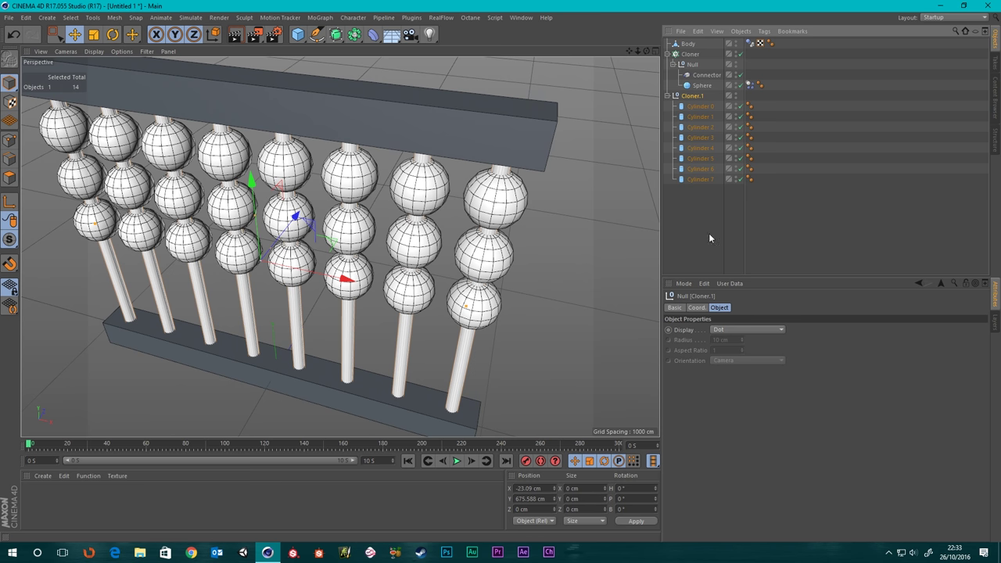
left_click_drag(681, 102, 694, 110)
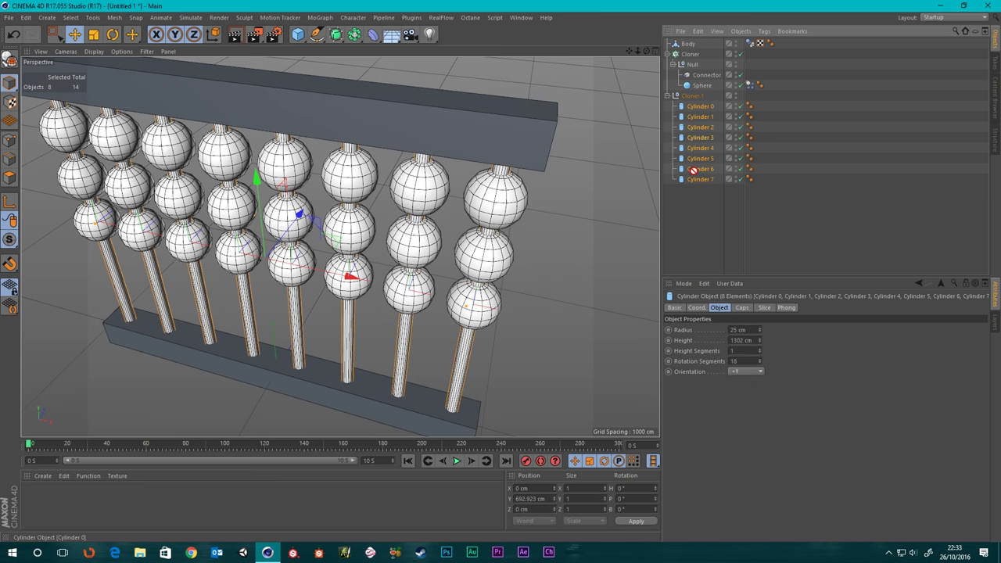
left_click_drag(692, 170, 691, 200)
left_click(681, 94)
key("Delete")
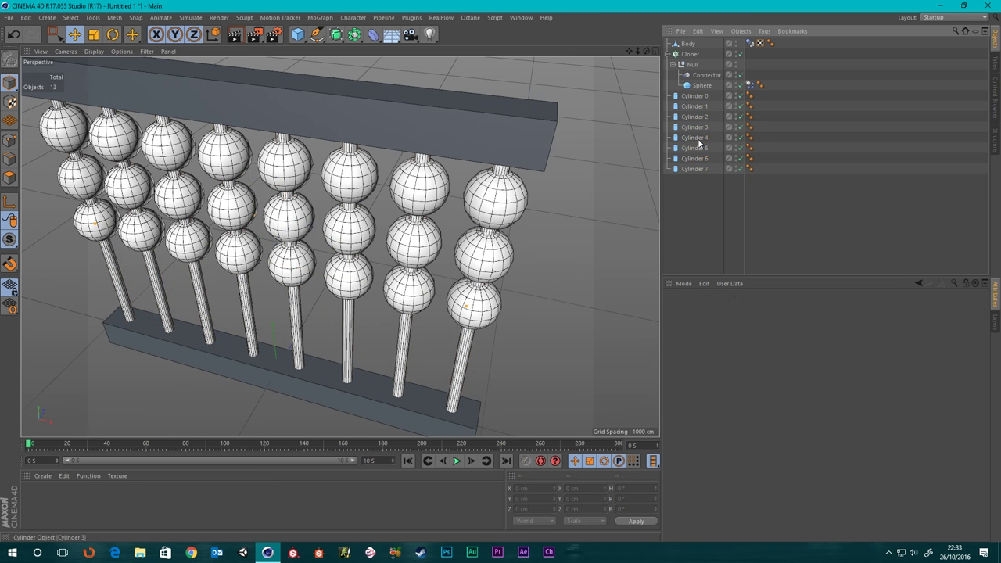
Merge the eight cylinders with the Body frame using Connect Objects + Delete
left_click_drag(684, 101, 704, 188)
left_click_drag(683, 92, 683, 91)
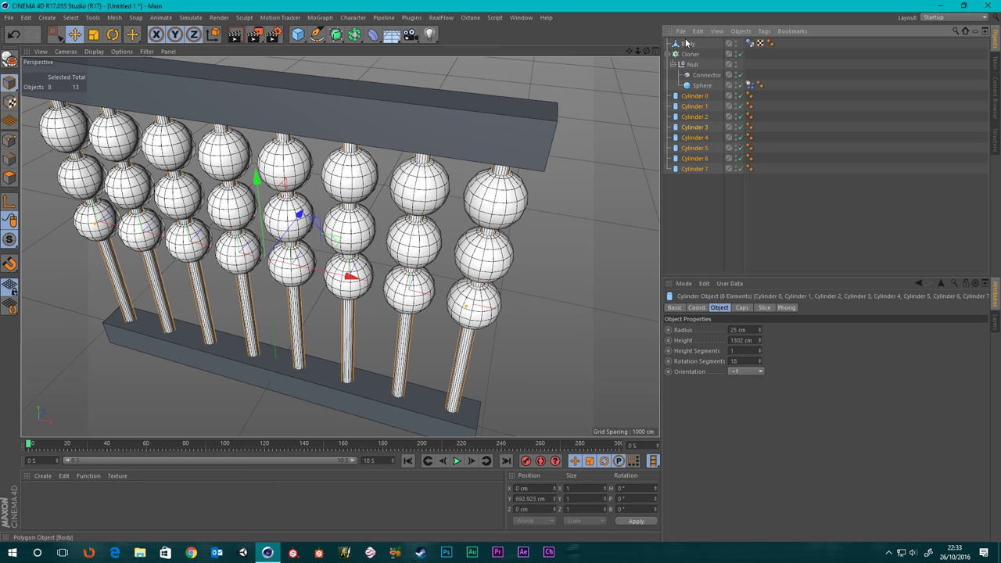
left_click(687, 43, "ctrl")
right_click(687, 44)
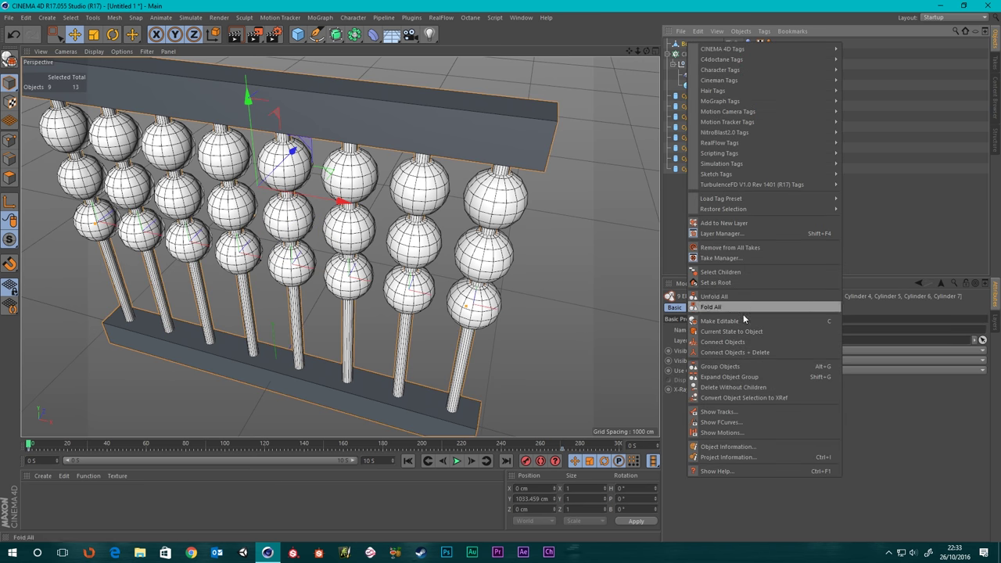
left_click(739, 354)
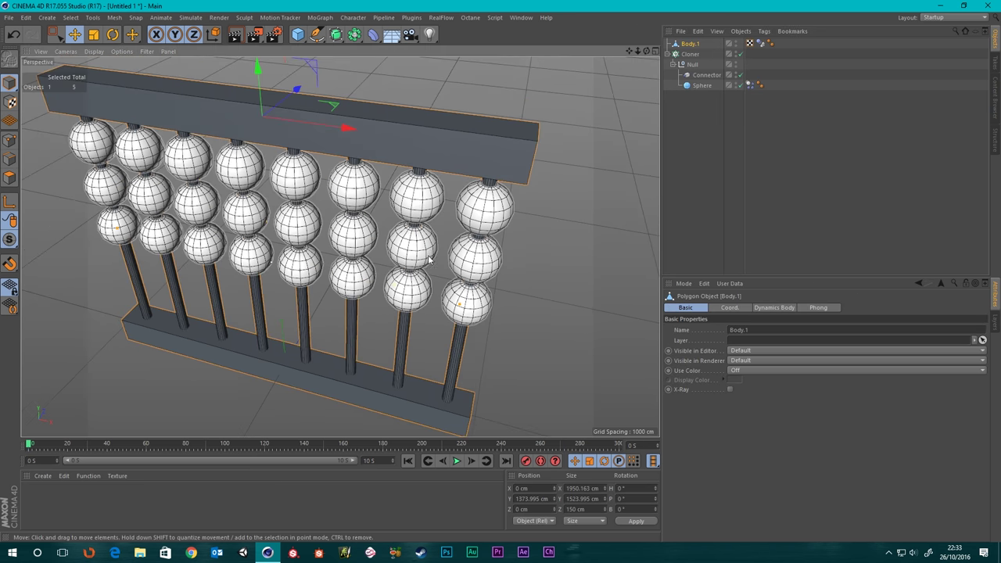
Check the merged frame's collision settings and how the rods pass through the spheres, and rename the object Body
left_click(761, 43)
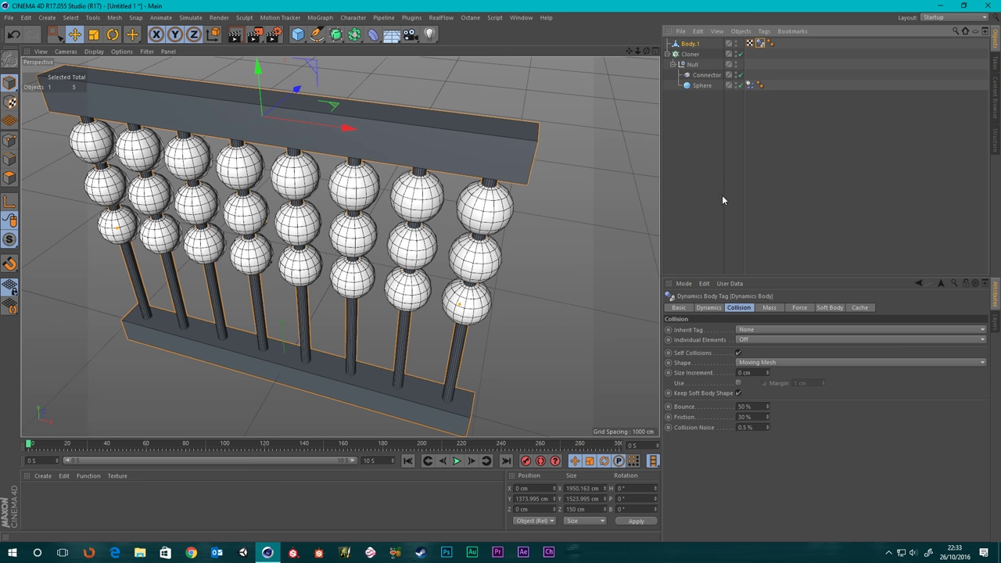
left_click(689, 44)
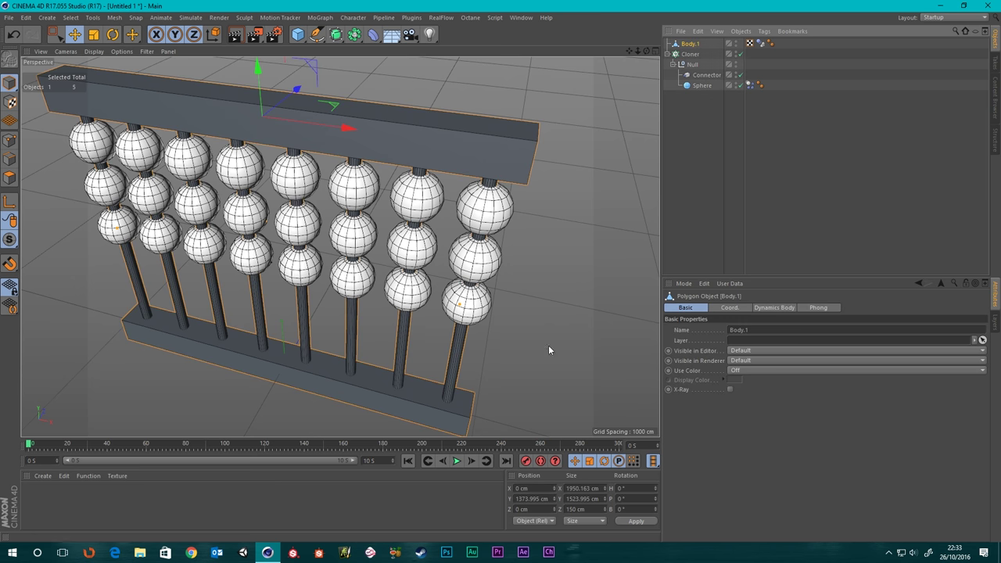
left_click_drag(548, 350, 438, 195, "alt")
scroll(448, 110, "up", 3)
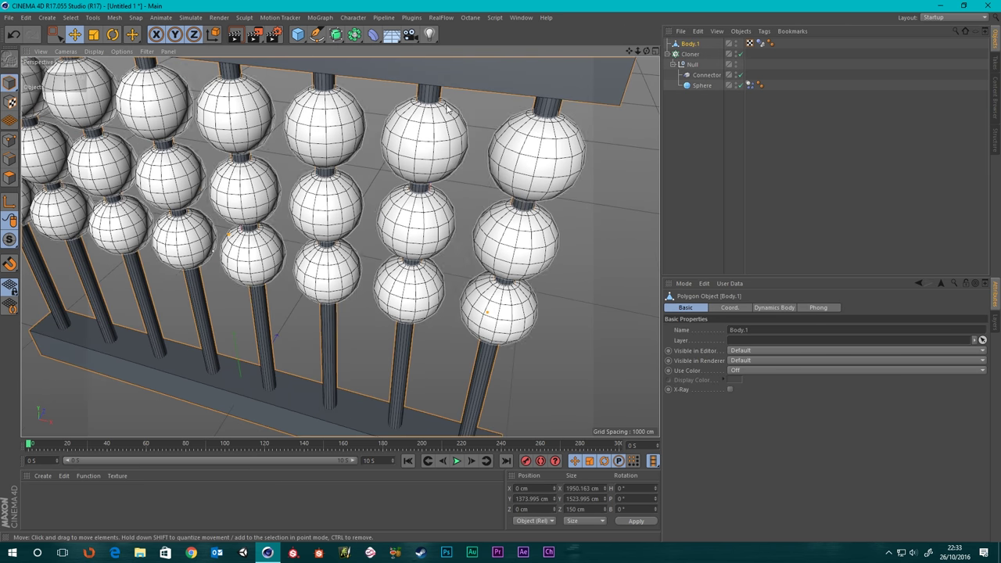
scroll(448, 110, "down", 2)
scroll(403, 417, "down", 6)
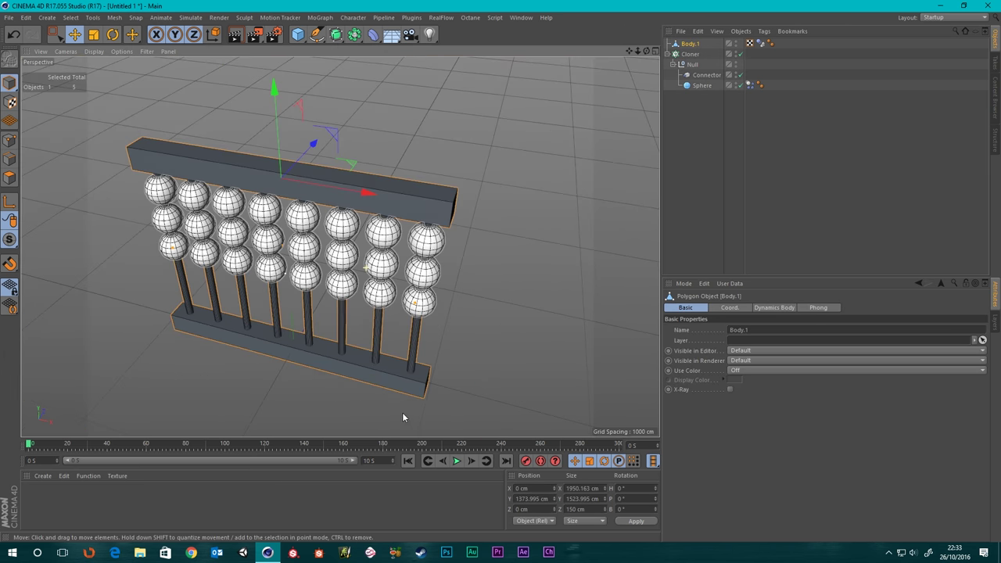
scroll(403, 417, "down", 2)
left_click_drag(406, 422, 438, 407, "alt")
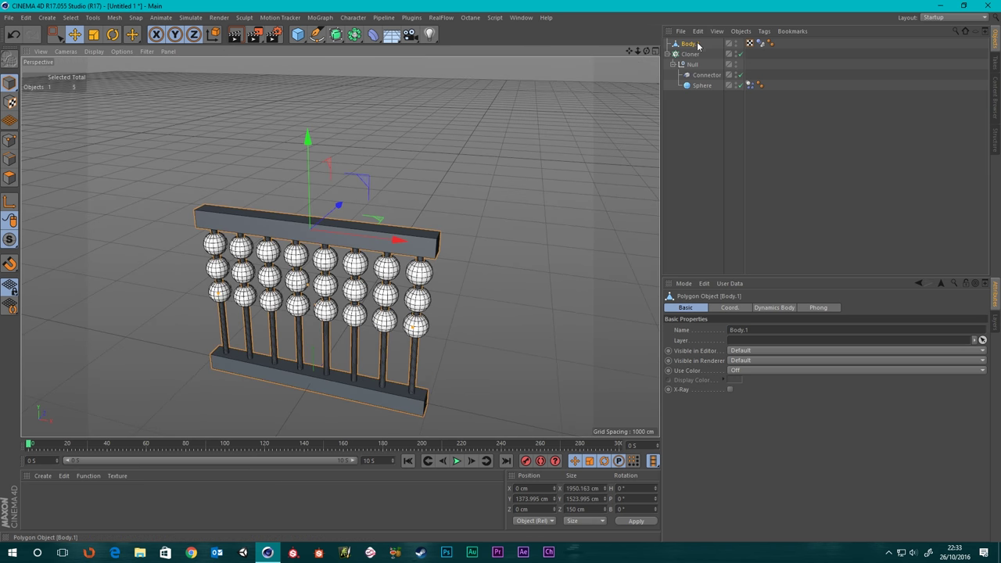
double_click(699, 45)
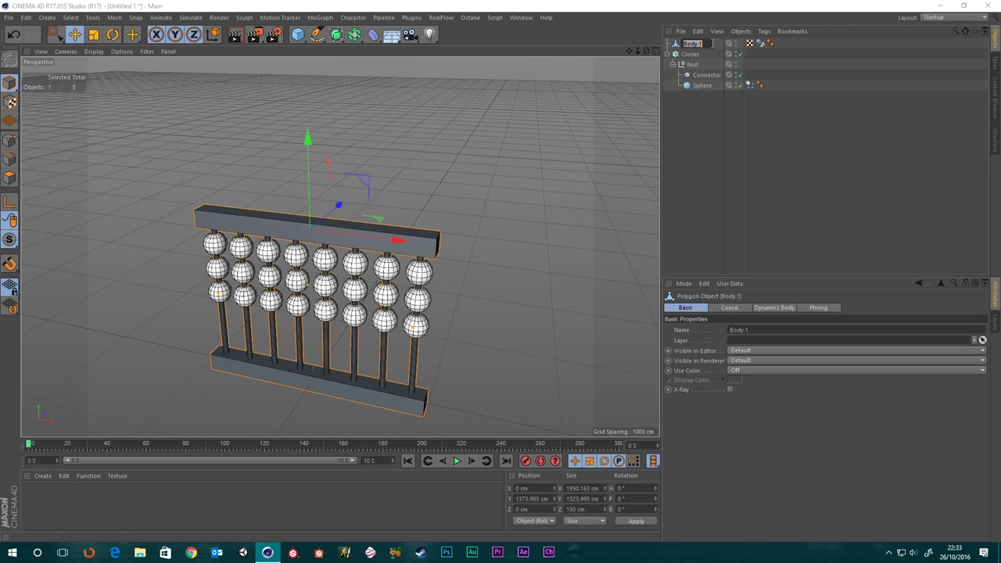
key("Return")
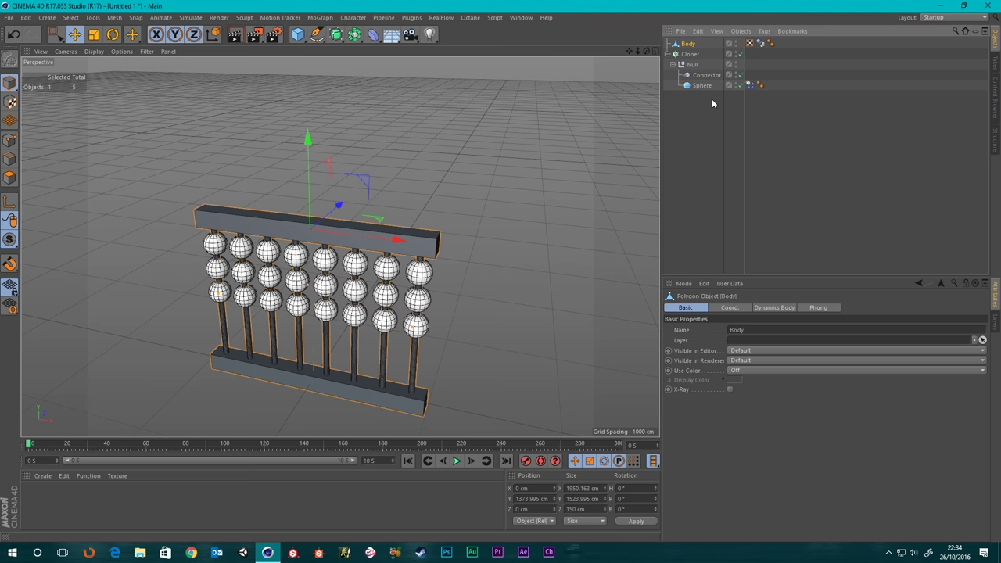
Assign Body as Object A of the slider connector and play the simulation to test it
left_click(707, 75)
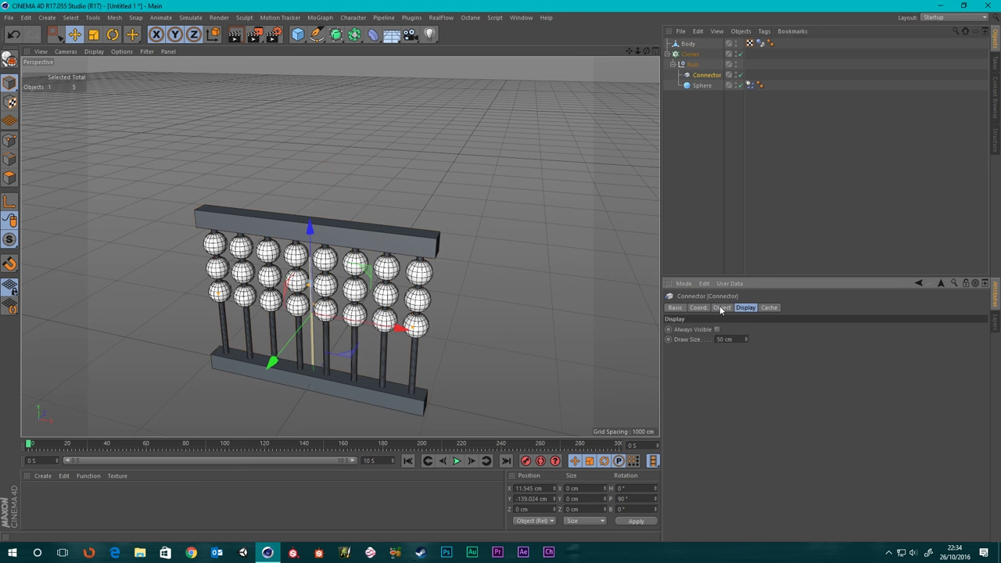
left_click(721, 308)
left_click(692, 45)
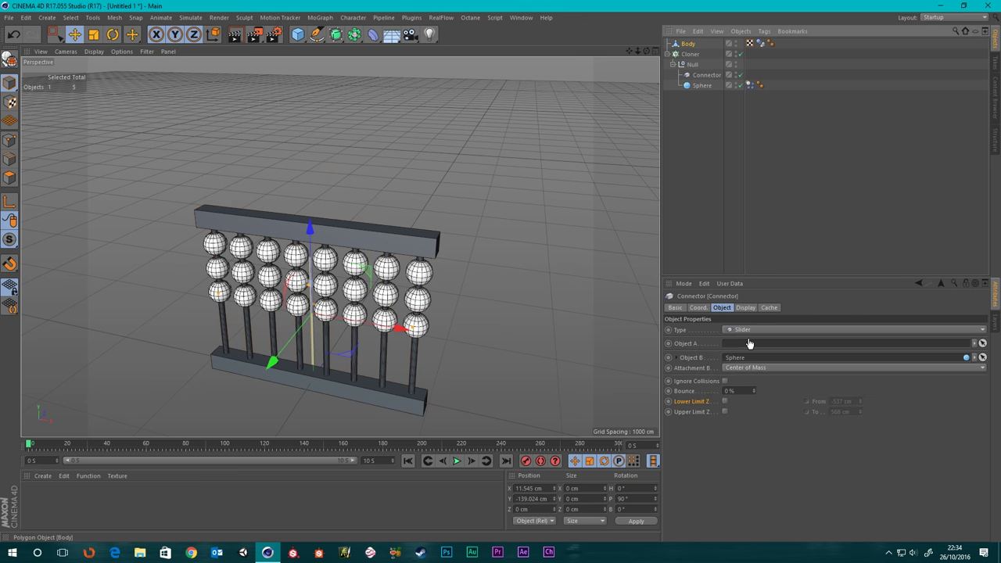
left_click_drag(748, 343, 749, 343)
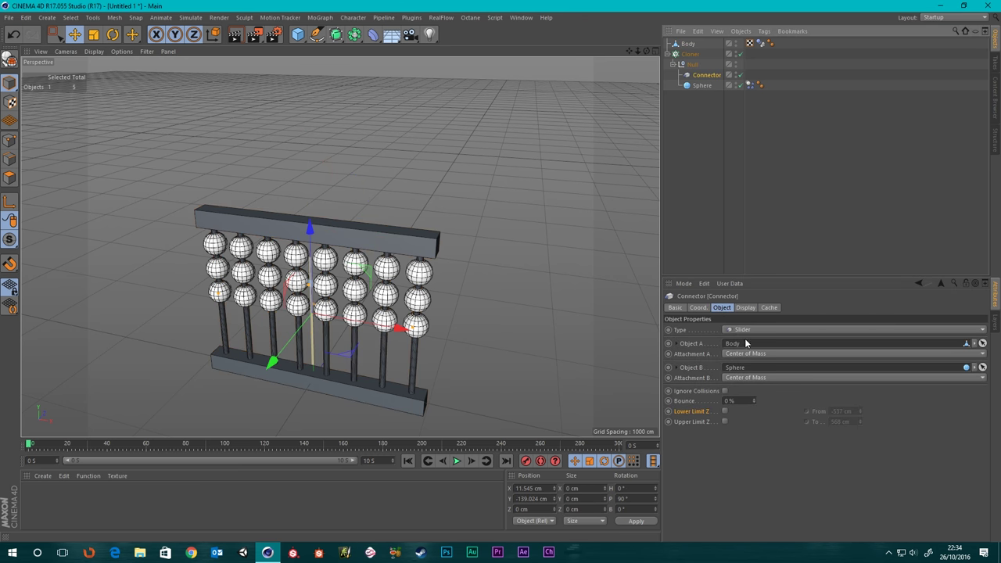
left_click(458, 461)
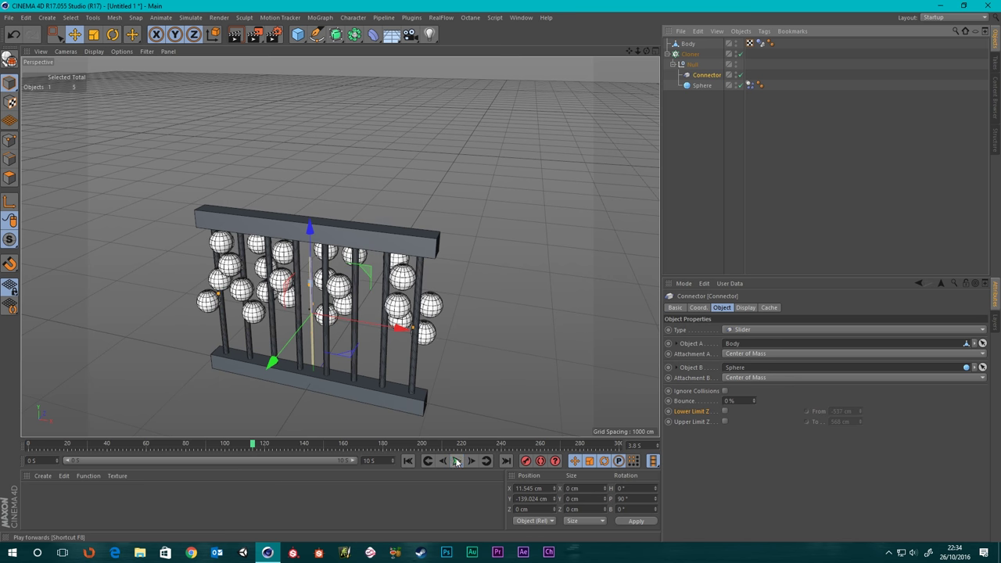
left_click(427, 462)
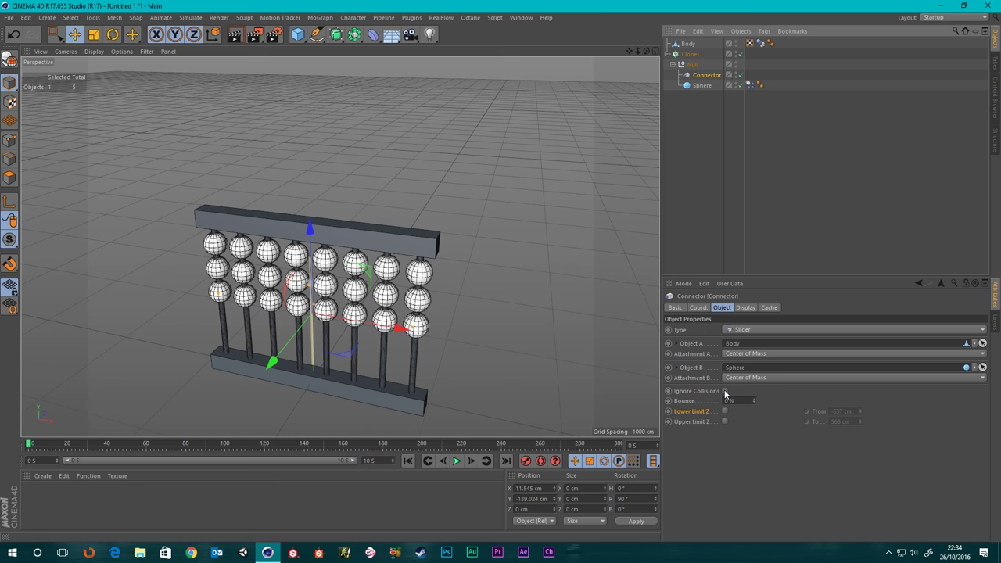
Try Ignore Collisions on the connector, play the simulation and return to the first frame
left_click(724, 391)
left_click(457, 462)
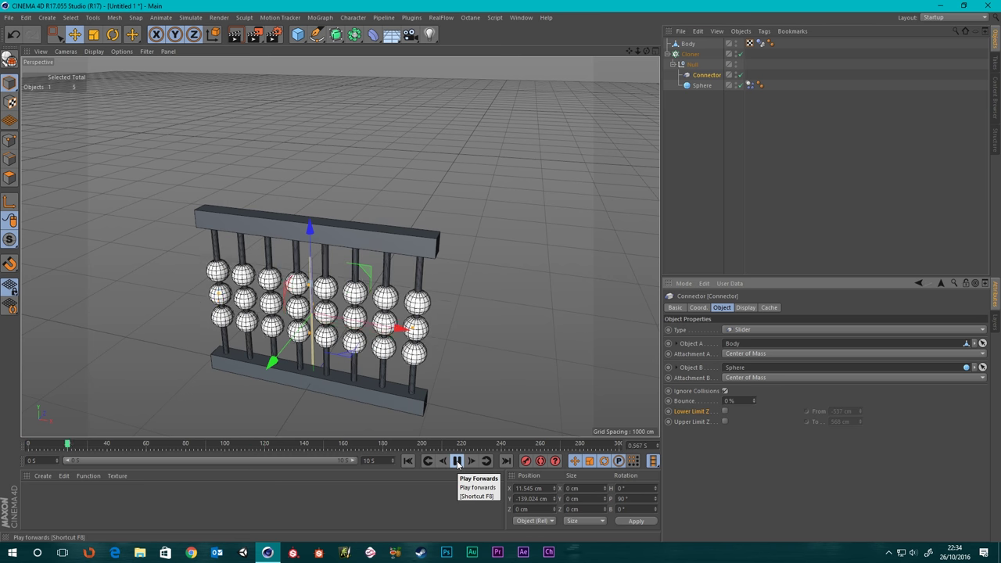
left_click(457, 461)
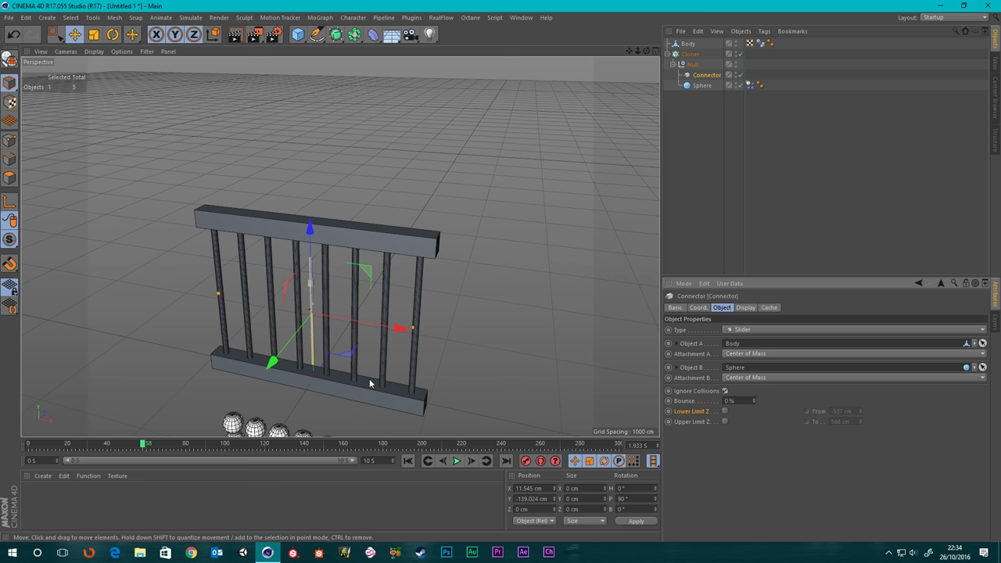
scroll(370, 387, "down", 3)
middle_click_drag(371, 387, 377, 280, "alt")
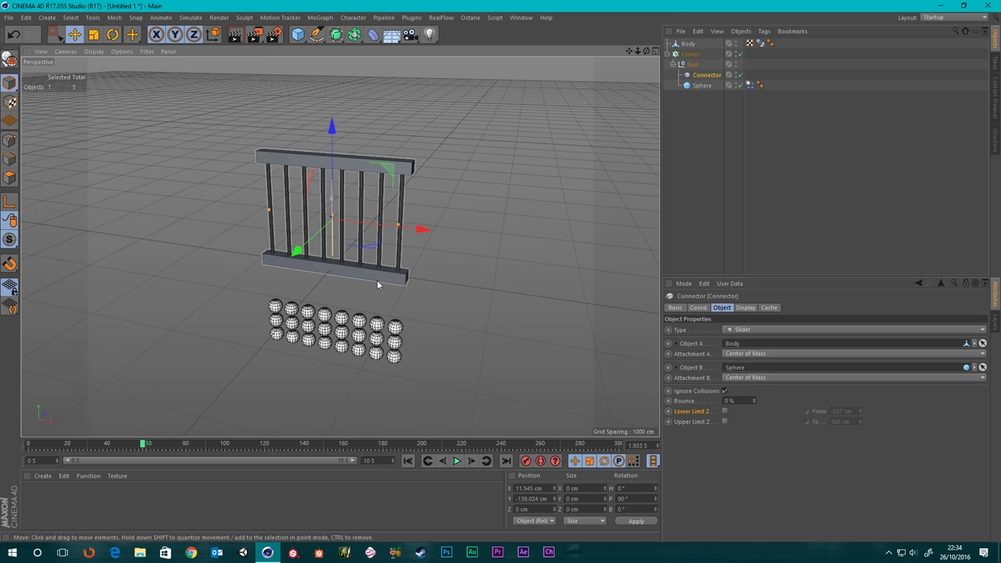
left_click(408, 460)
scroll(566, 92, "up", 5)
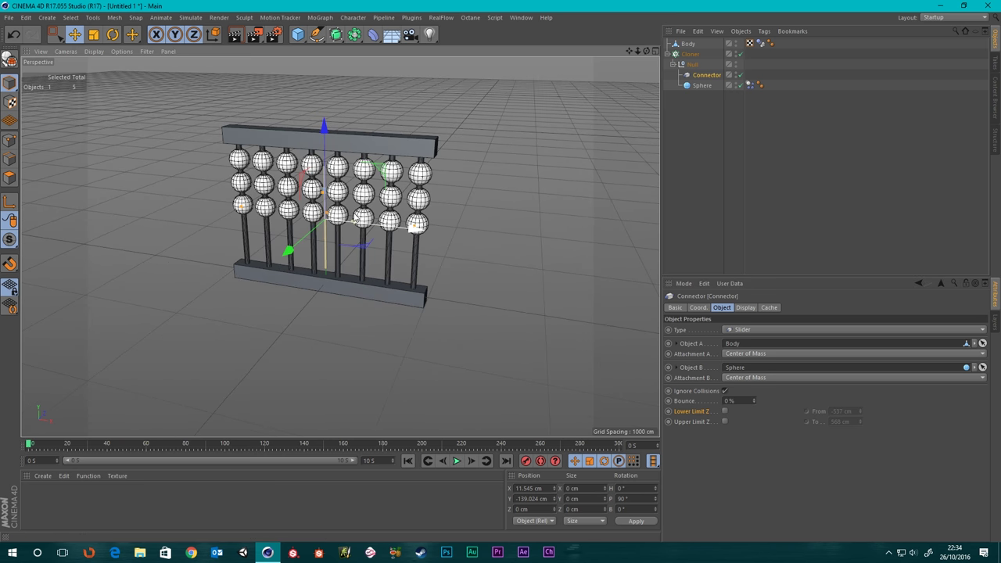
Enable the connector's Lower Limit Z and Upper Limit Z, play the simulation and return to the first frame
left_click(701, 76)
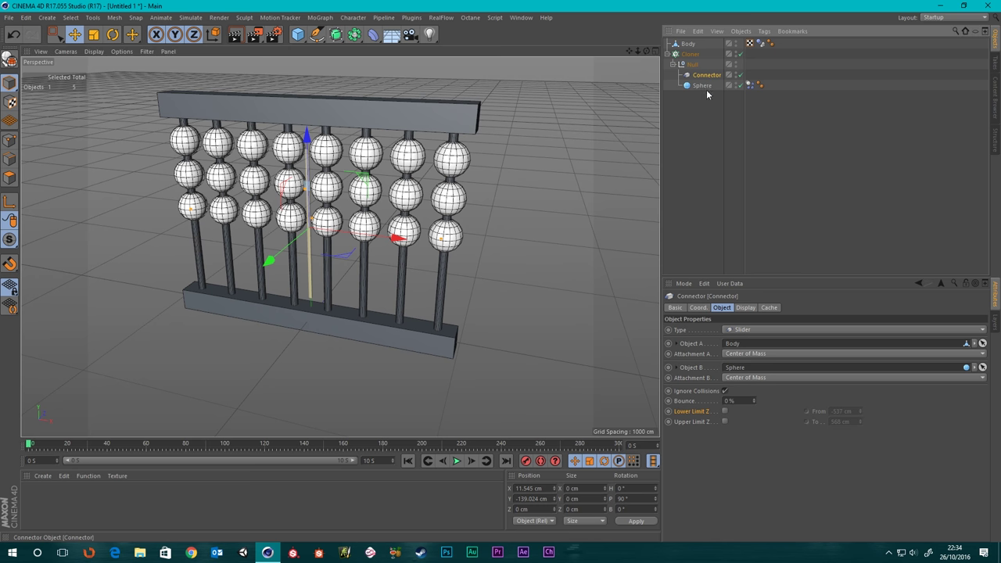
left_click(725, 412)
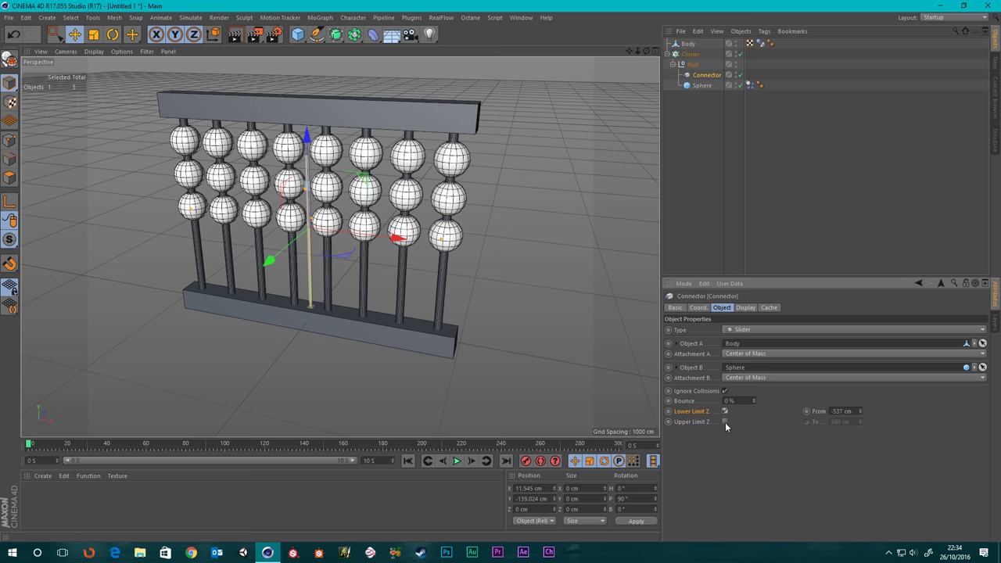
left_click(726, 422)
left_click(457, 461)
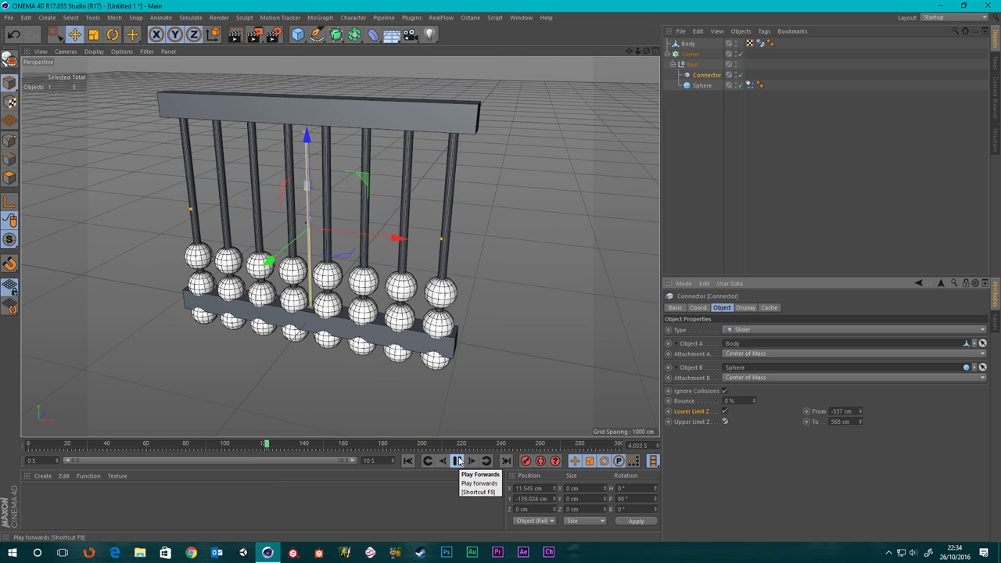
left_click(459, 461)
left_click(408, 461)
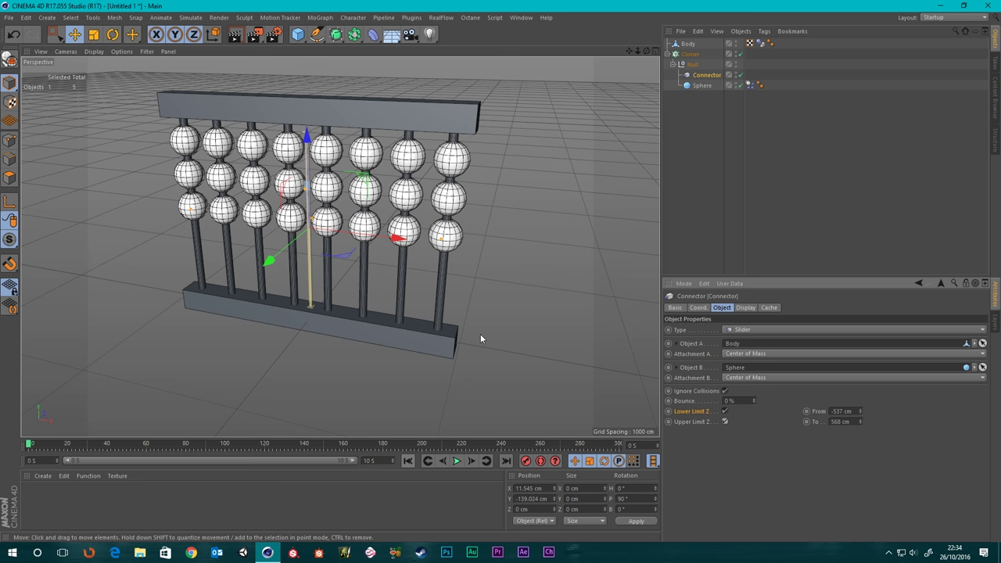
Disable Ignore Collisions on the connector, replay the simulation and return to the first frame
left_click(725, 391)
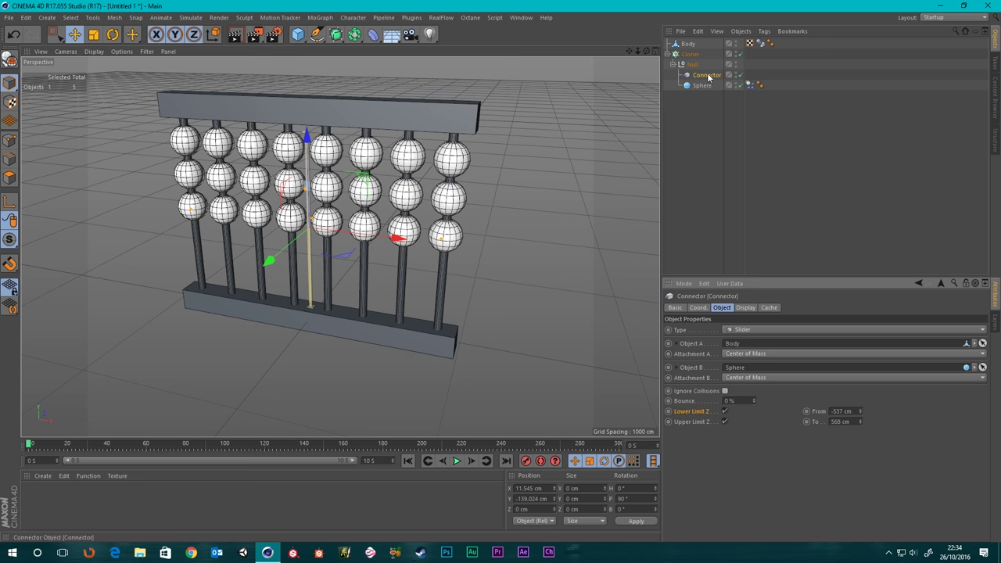
scroll(389, 225, "up", 5)
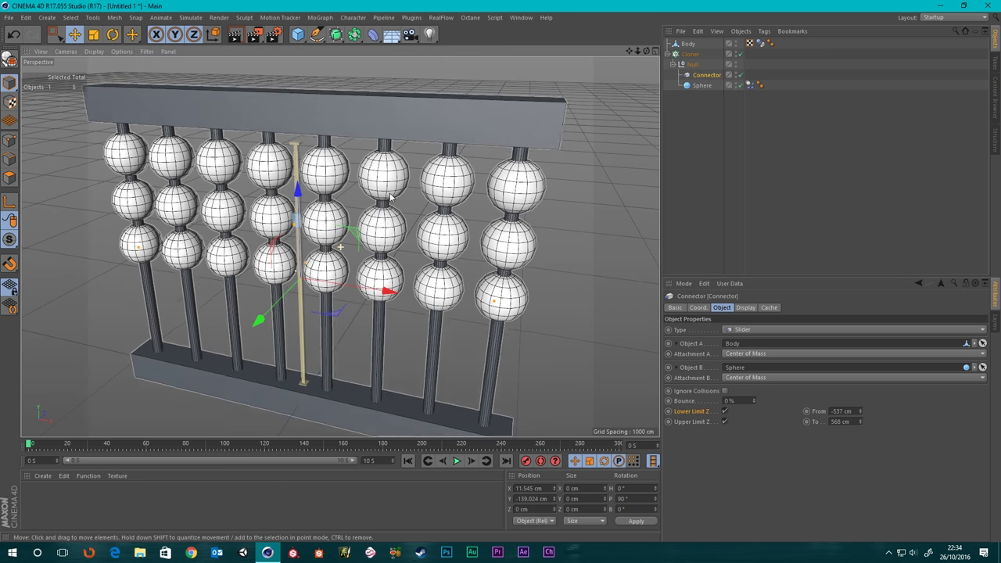
scroll(389, 225, "down", 5)
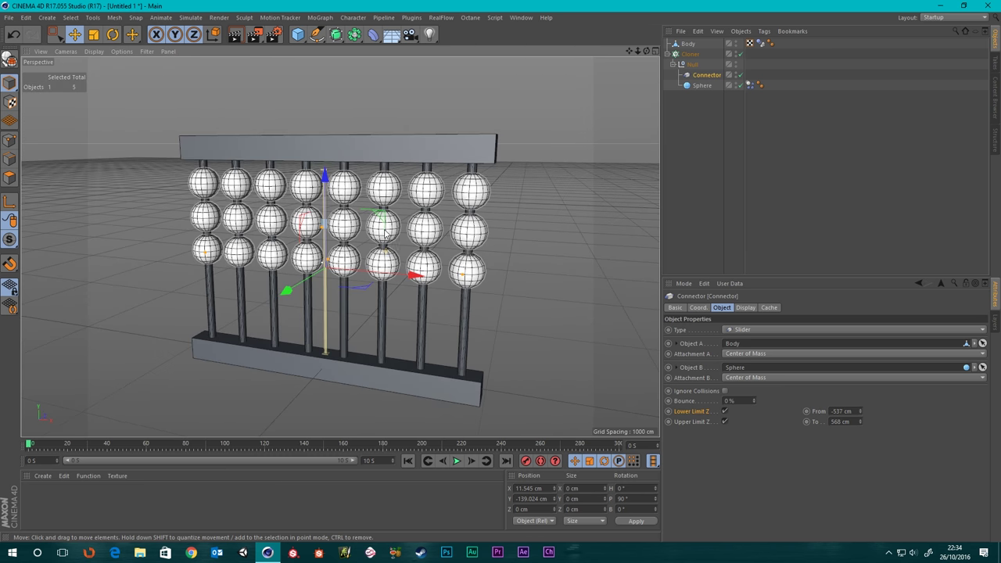
left_click(456, 461)
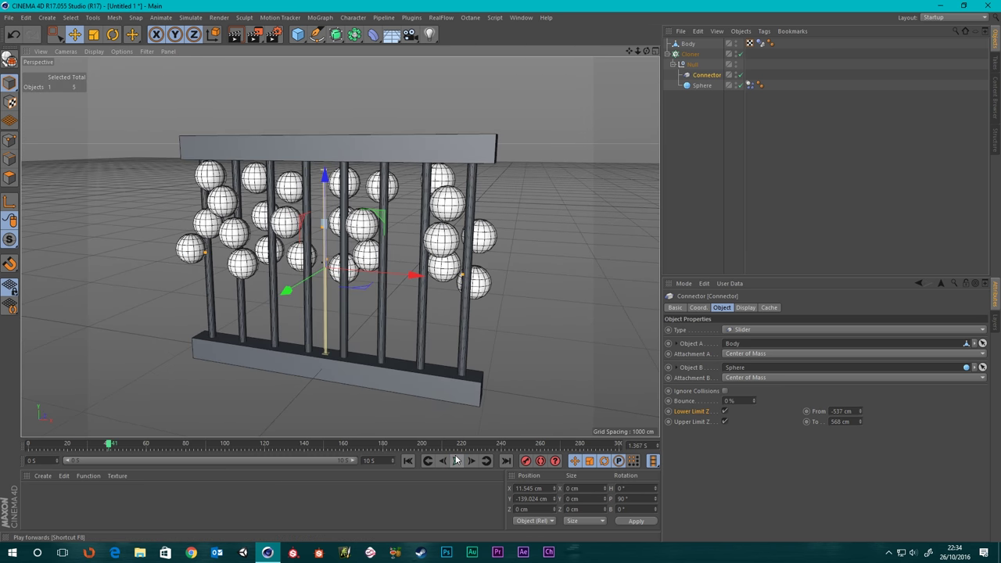
left_click(408, 461)
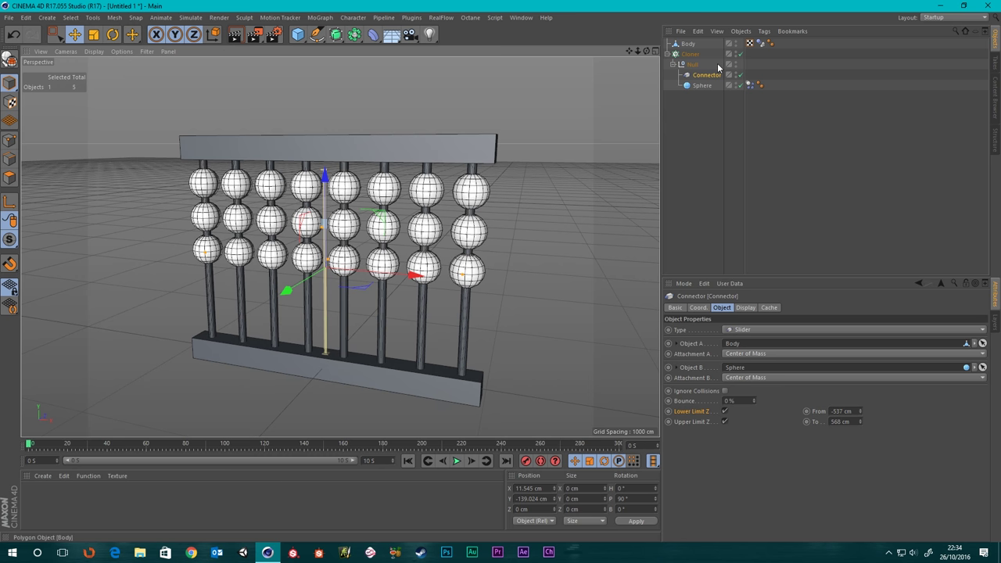
Turn off the Cloner and convert the sphere inside the Null into an editable polygon object
left_click(702, 86)
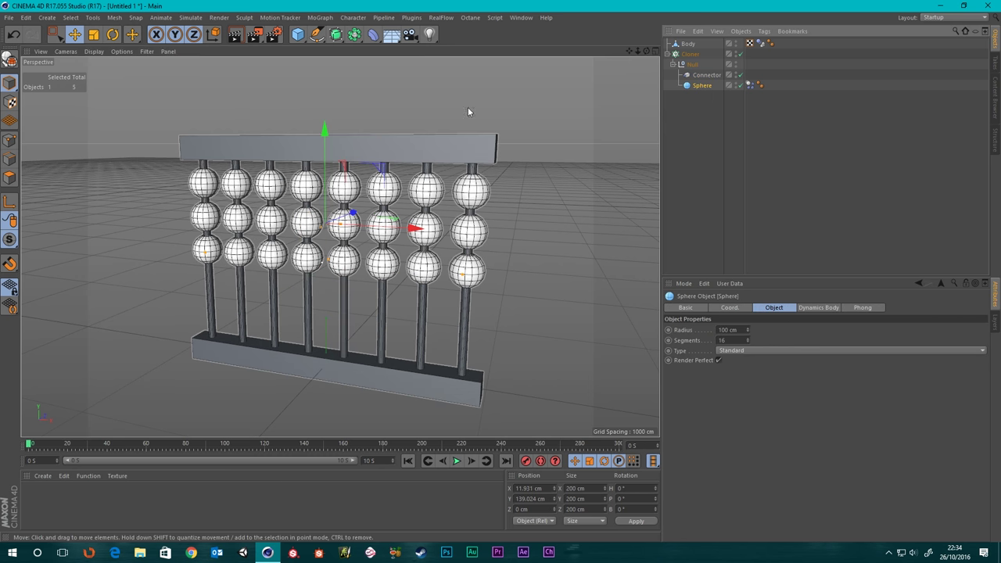
left_click(741, 54)
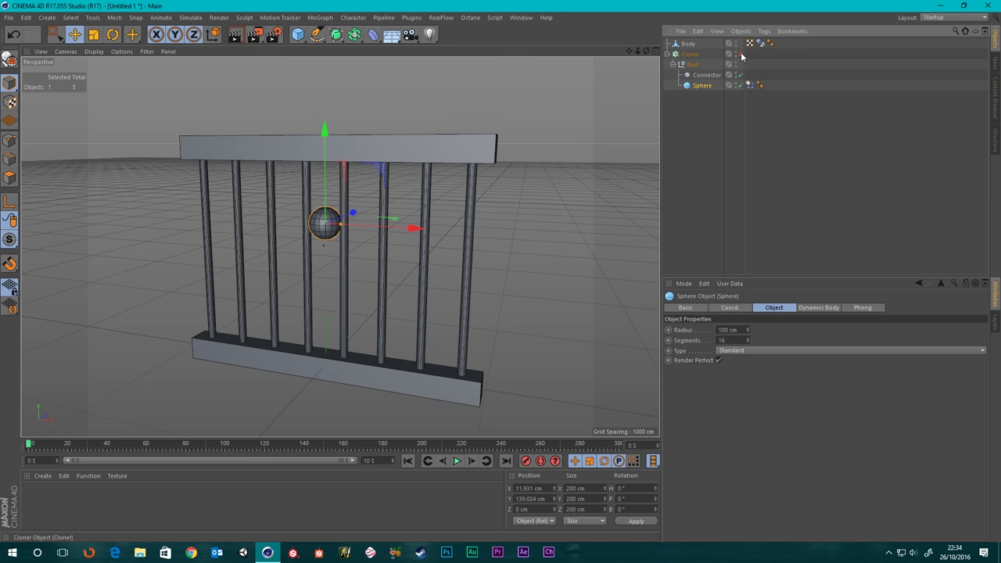
scroll(291, 260, "up", 5)
scroll(343, 206, "up", 3)
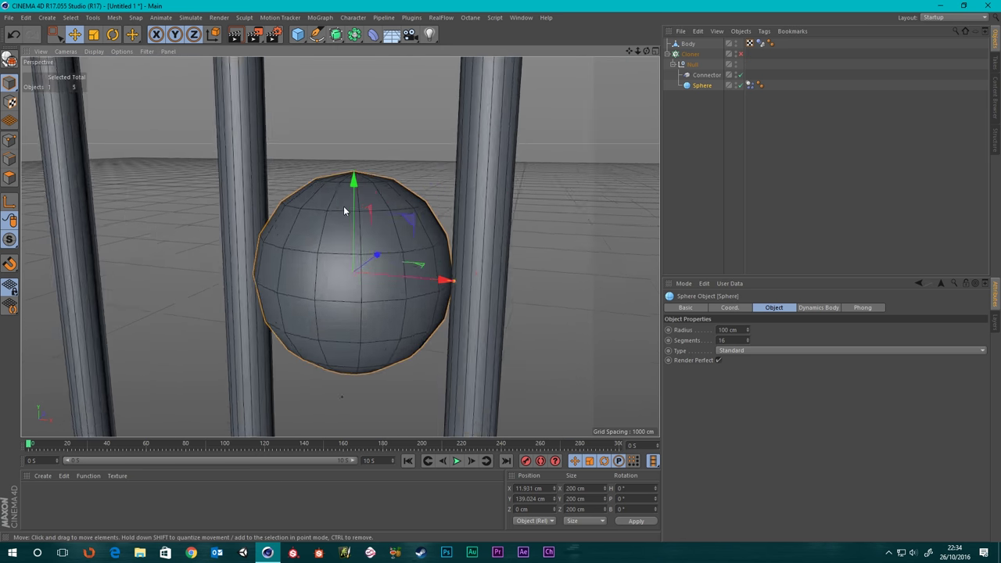
left_click_drag(343, 206, 364, 264, "alt")
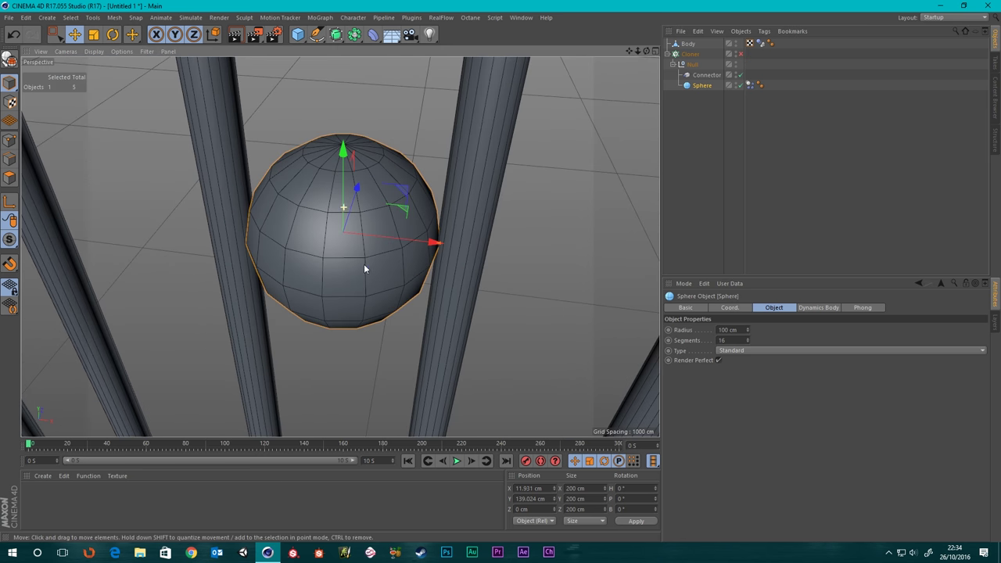
left_click(10, 61)
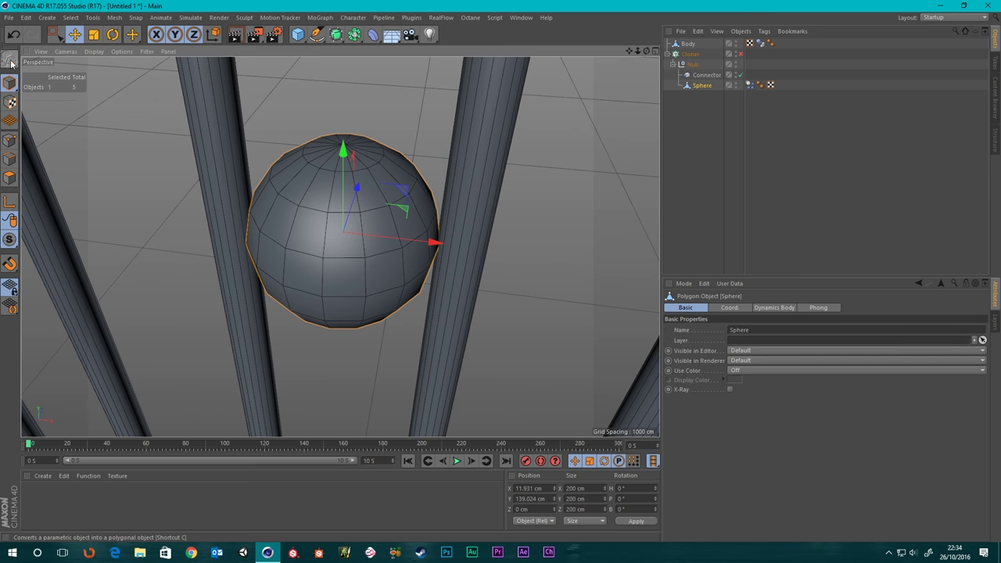
Delete the ring of triangular cap polygons at both the upper and lower poles of the sphere
left_click(55, 35)
left_click(91, 52)
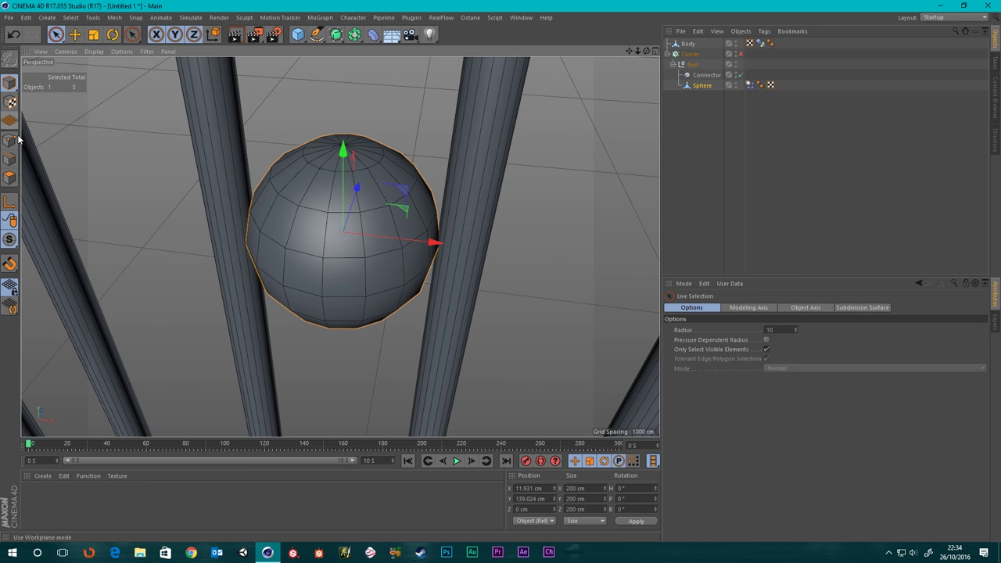
left_click(9, 179)
left_click_drag(374, 150, 346, 149)
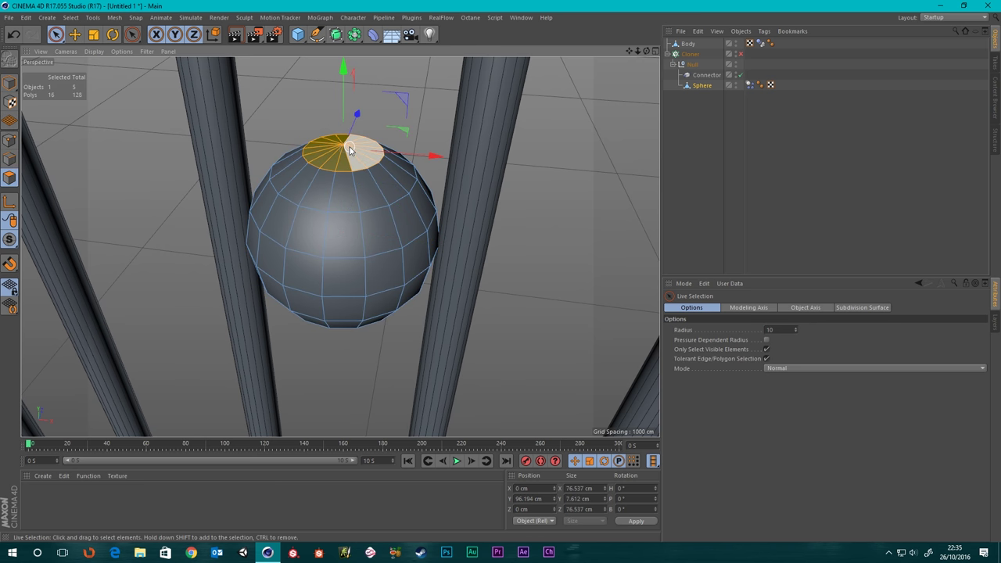
key("Delete")
scroll(368, 245, "down", 3)
mouse_move(368, 245)
left_mouse_down("alt")
mouse_move(367, 107)
mouse_move(347, 335)
mouse_move(340, 224)
mouse_move(330, 217)
mouse_move(320, 223)
mouse_move(330, 227)
left_mouse_up("alt")
key("Delete")
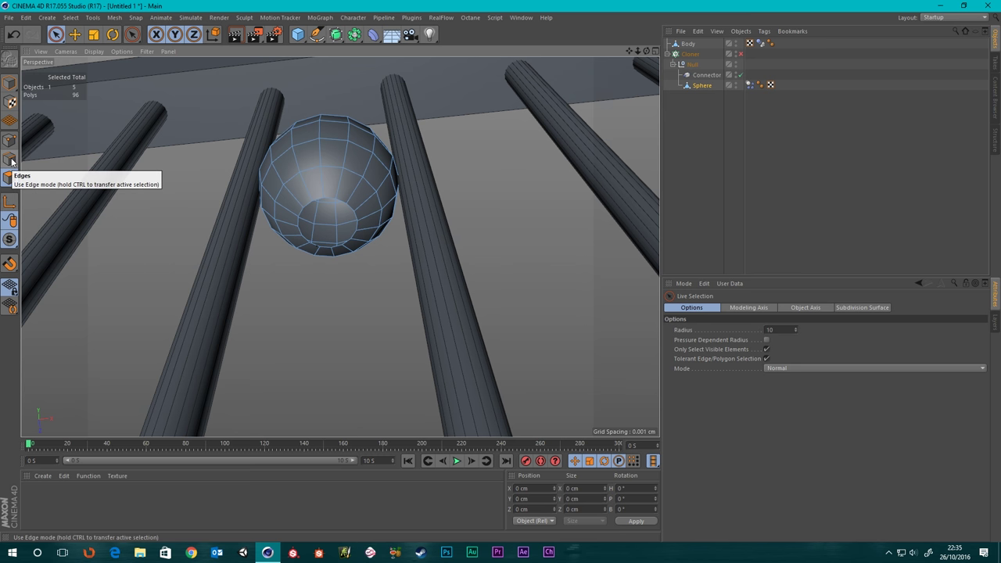
Loop-select the open boundary edges around both the upper and lower holes of the sphere
key("u")
key("l")
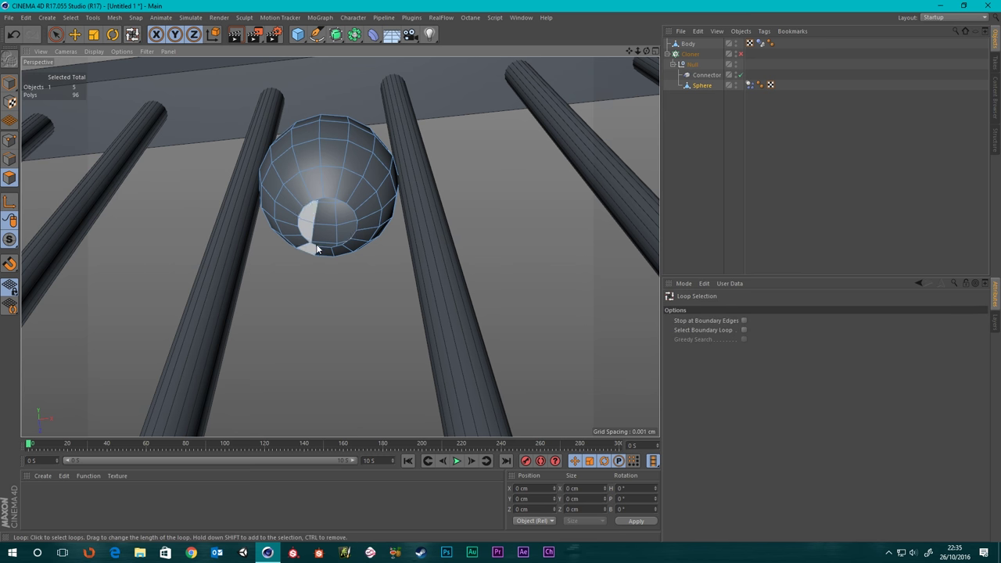
left_click(9, 160)
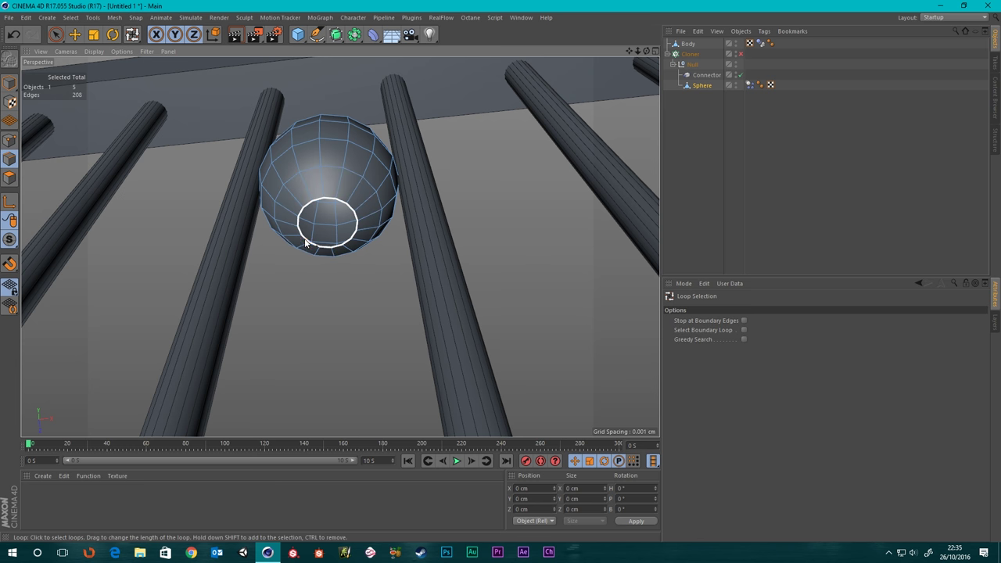
left_click(305, 243)
left_click_drag(351, 196, 378, 155, "alt")
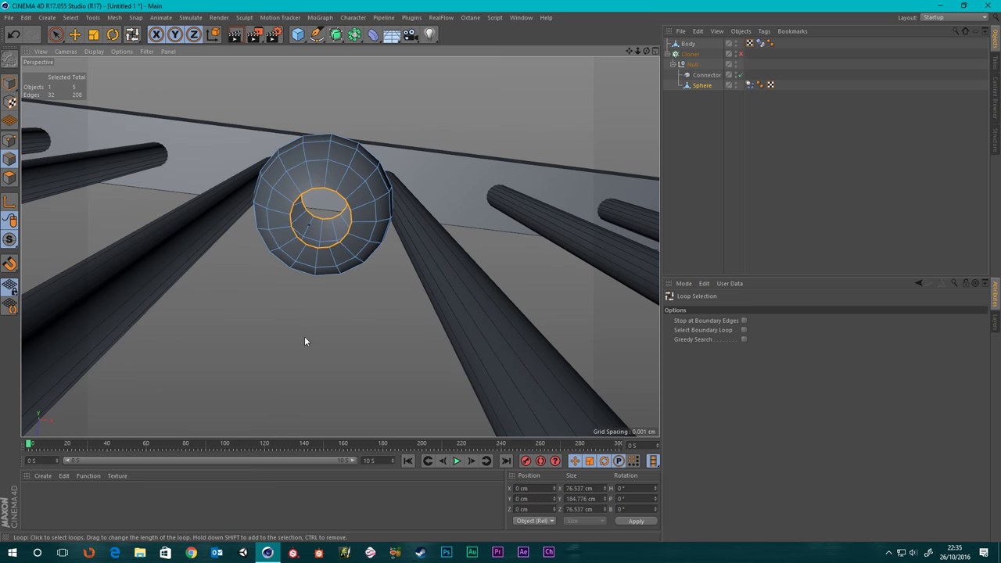
left_click_drag(295, 240, 277, 246, "alt")
Join the two hole boundaries with Stitch and Sew to form a tunnel through the sphere, then clear the edge selection
right_click(376, 250)
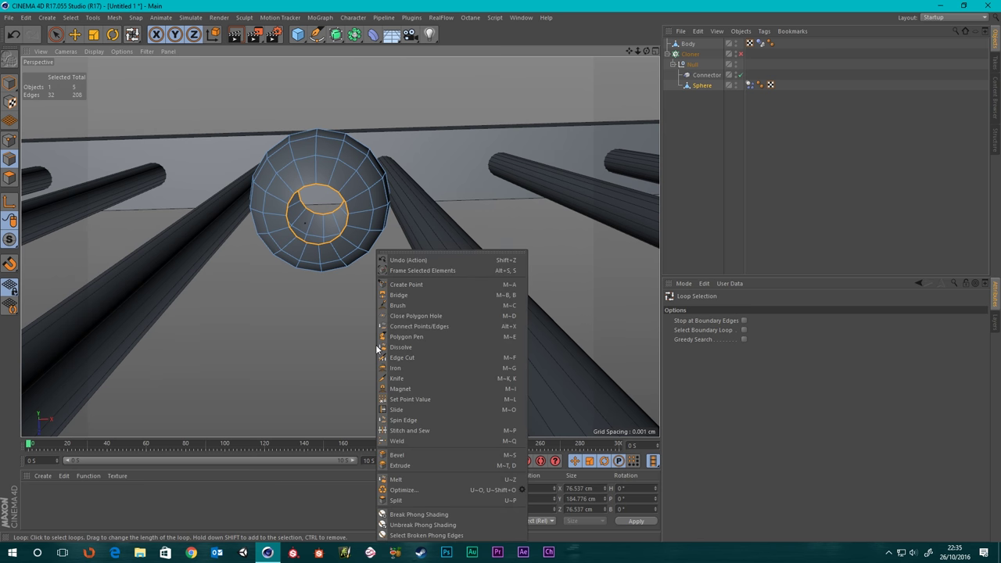
left_click(394, 423)
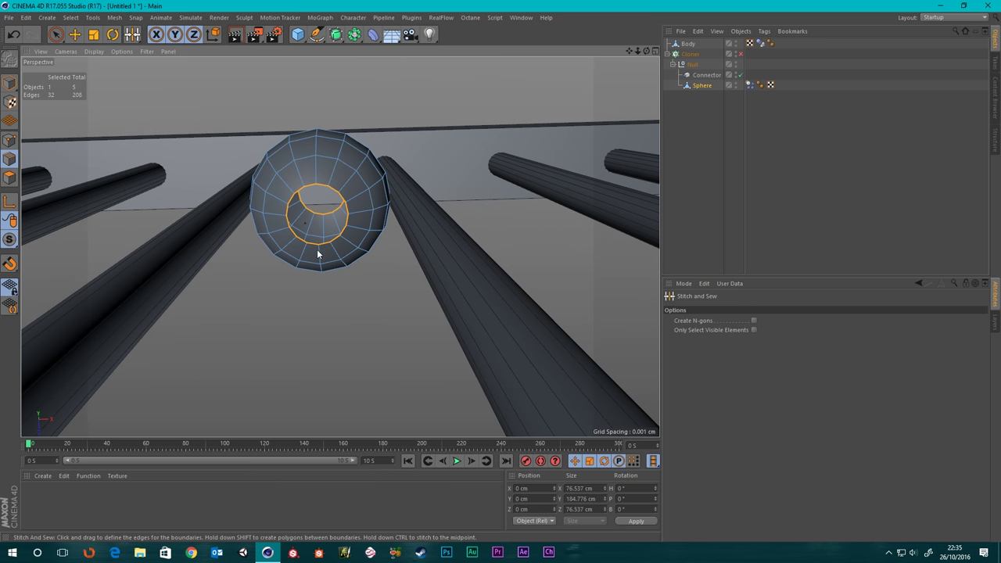
mouse_move(319, 245)
left_mouse_down()
mouse_move(323, 223)
mouse_move(304, 314)
mouse_move(324, 227)
left_mouse_up()
key("ctrl+z")
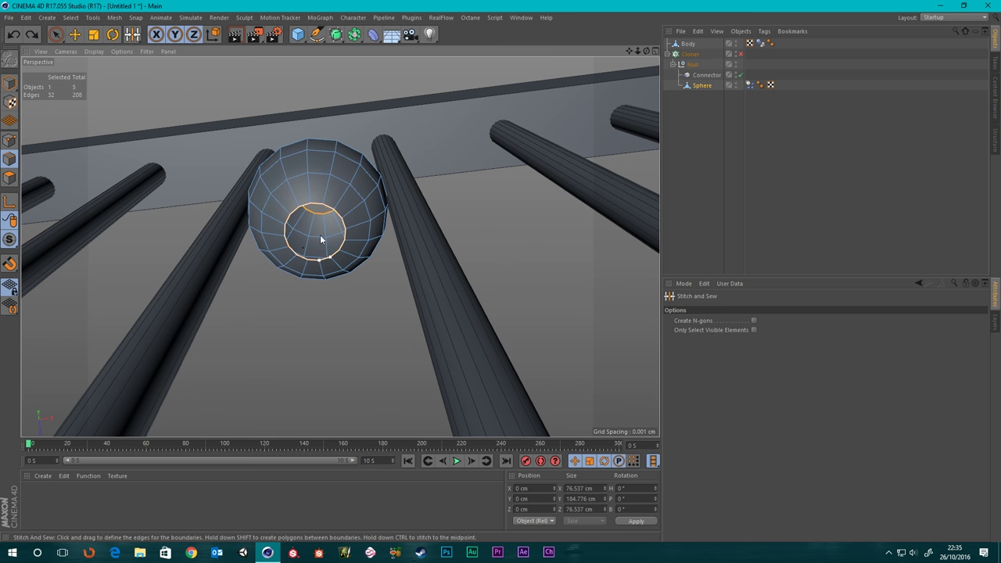
left_click_drag(325, 219, 312, 420, "ctrl")
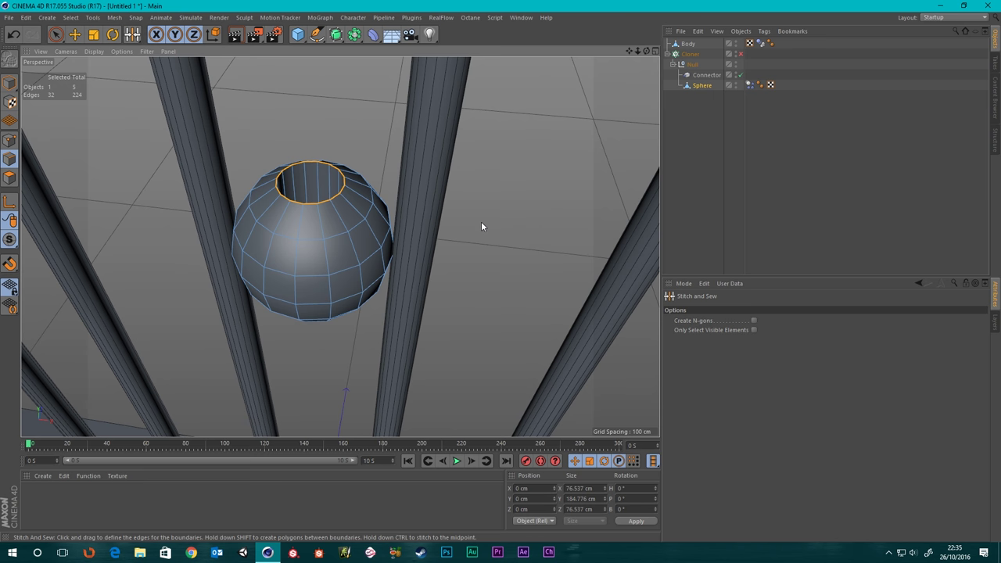
left_click(54, 34)
left_click(166, 299)
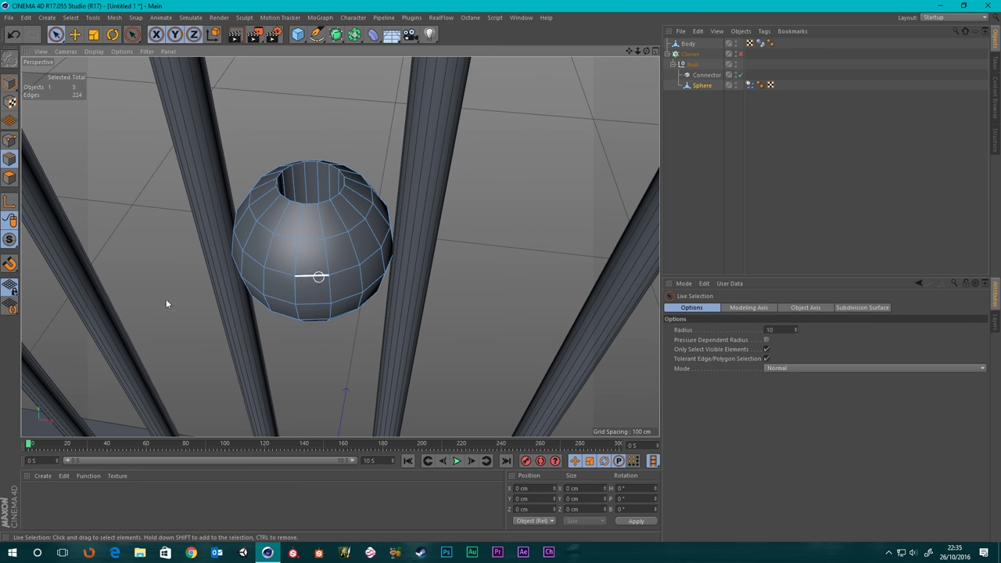
left_click_drag(166, 299, 319, 253, "alt")
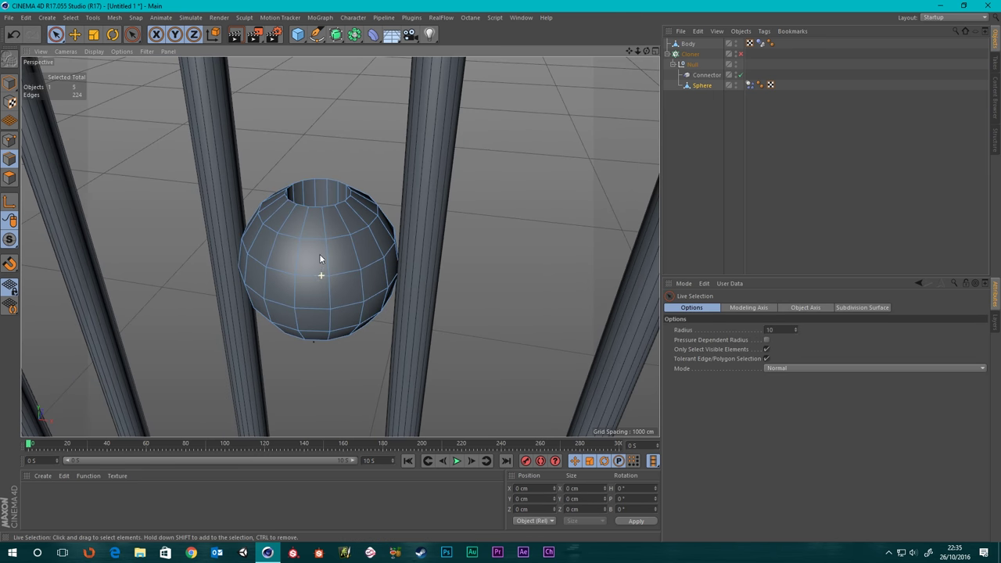
Add a Subdivision Surface inside the Null and make the sphere its child
left_click(336, 35)
left_click(401, 51)
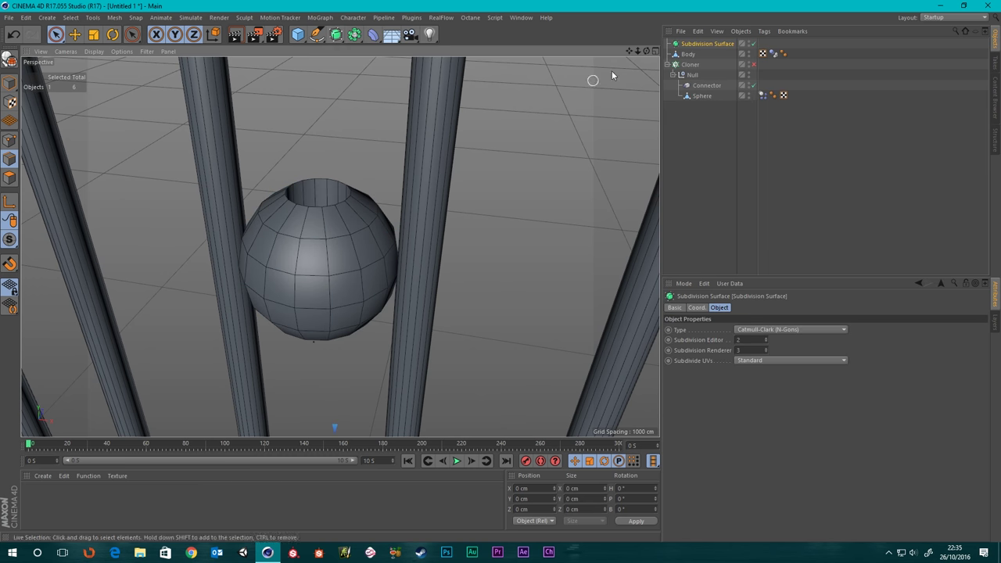
left_click(705, 44)
left_click_drag(700, 84, 699, 84)
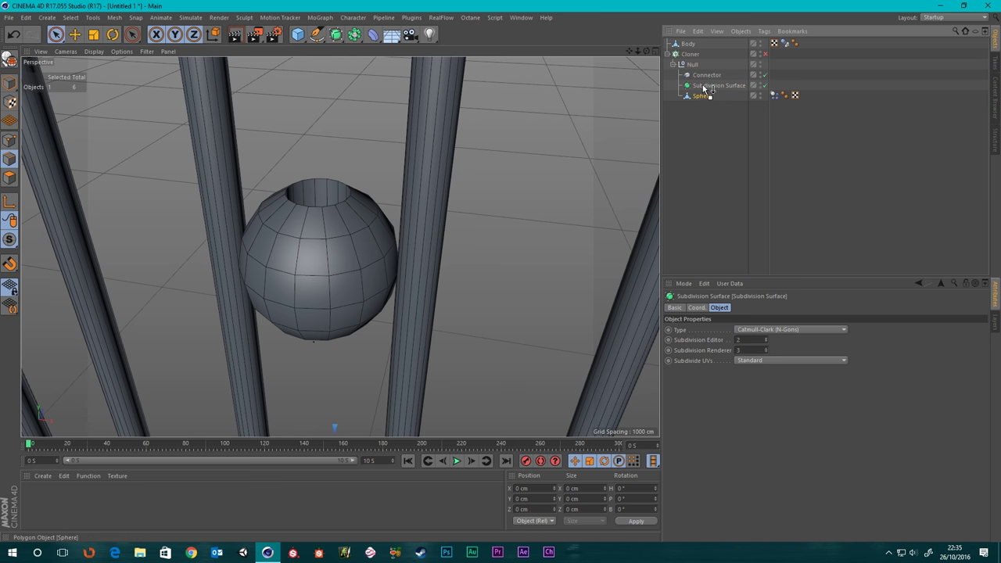
left_click_drag(705, 89, 705, 86)
left_click_drag(603, 173, 420, 308, "alt")
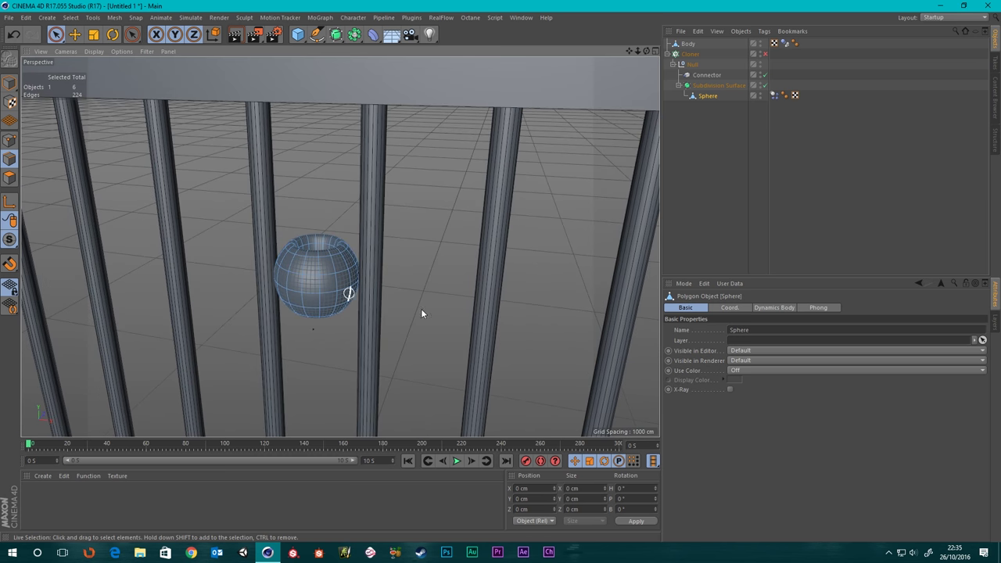
Set both Subdivision Editor and Subdivision Renderer of the Subdivision Surface to 2
left_click(707, 84)
left_click(765, 343)
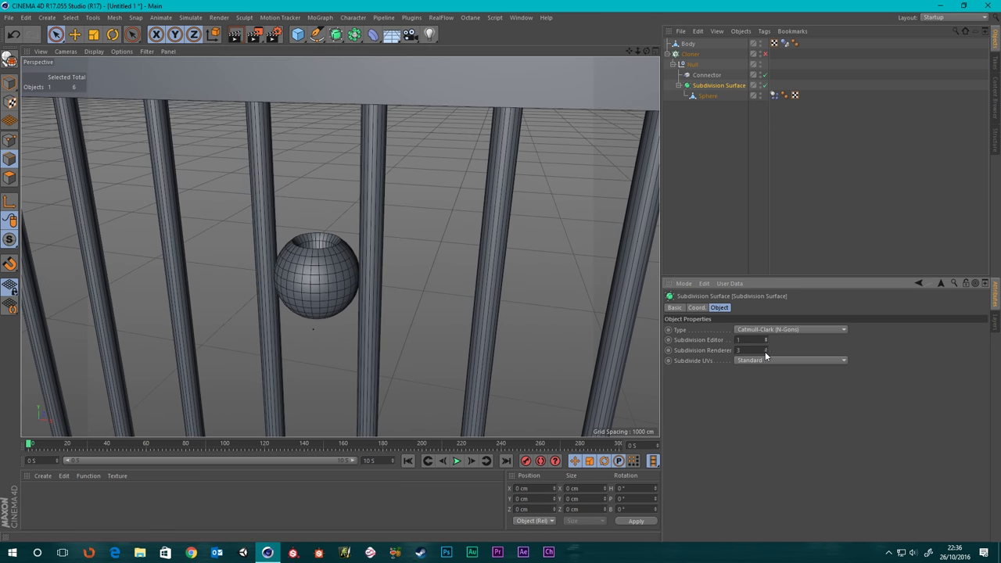
left_click(766, 352)
left_click(766, 338)
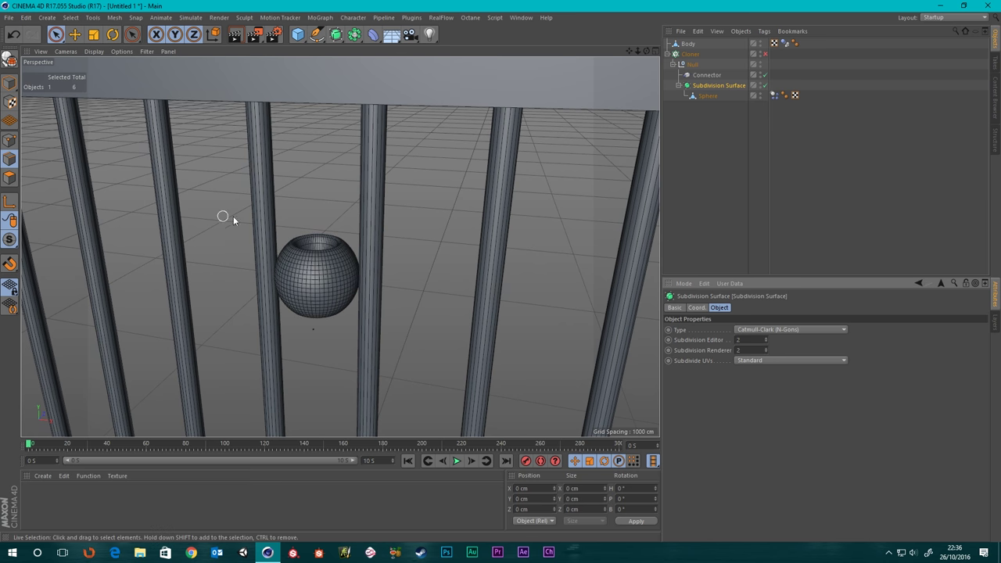
scroll(305, 273, "down", 5)
scroll(212, 262, "up", 6)
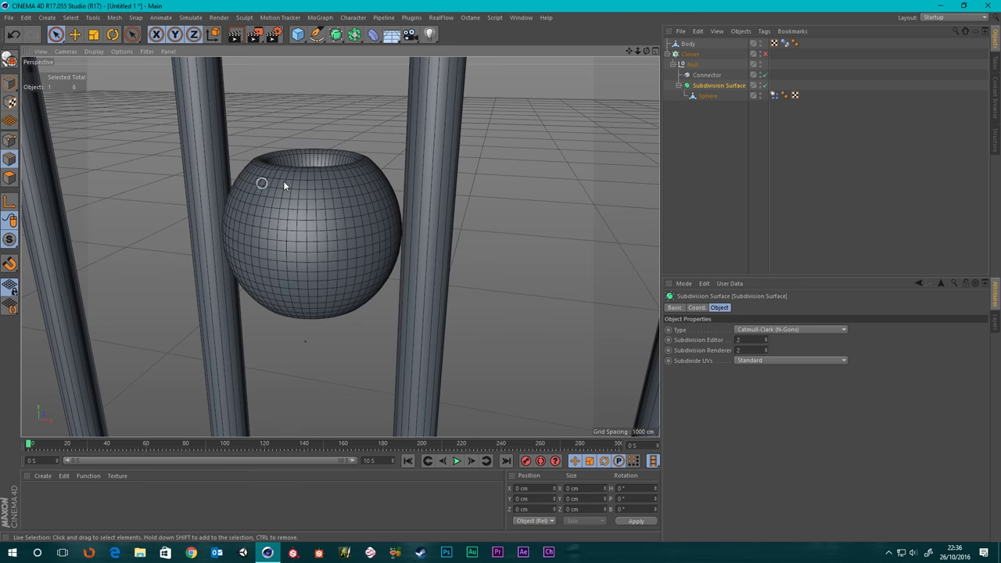
mouse_move(284, 184)
left_mouse_down("alt")
mouse_move(328, 186)
mouse_move(380, 161)
mouse_move(313, 194)
mouse_move(286, 188)
left_mouse_up("alt")
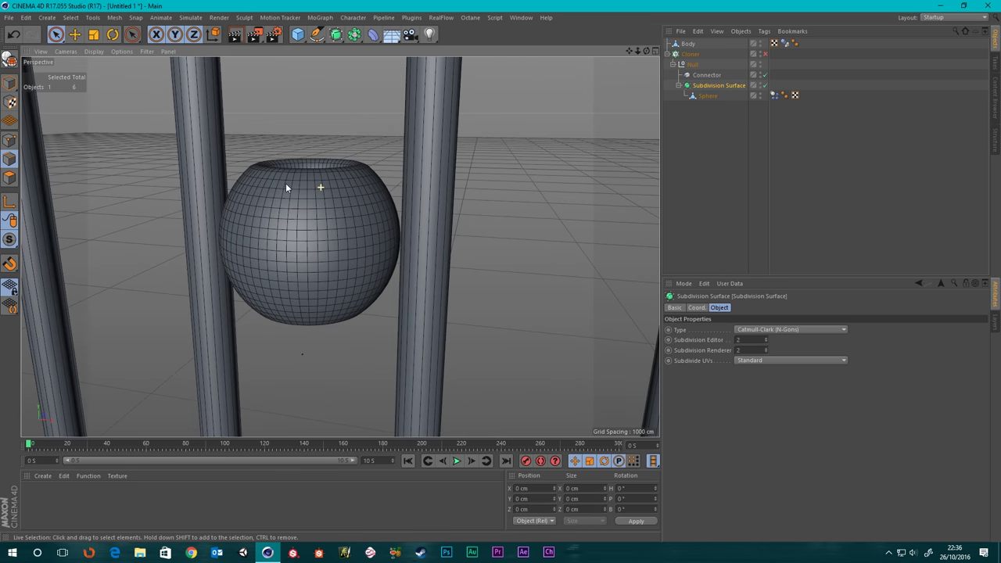
Compare the rim of the sphere's hole with the Subdivision Surface on and off, leaving the smoothing disabled
left_click(773, 95)
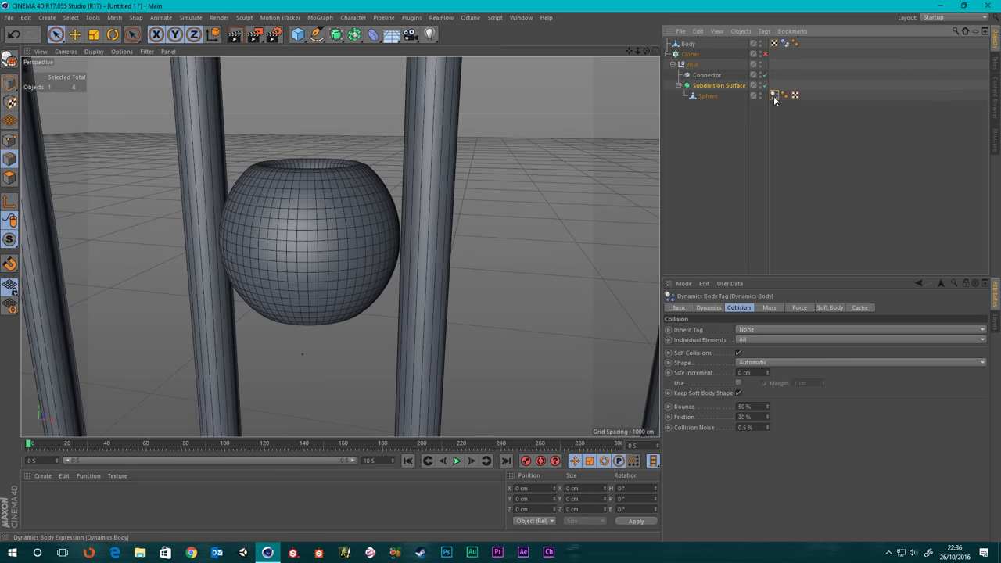
left_click(705, 95)
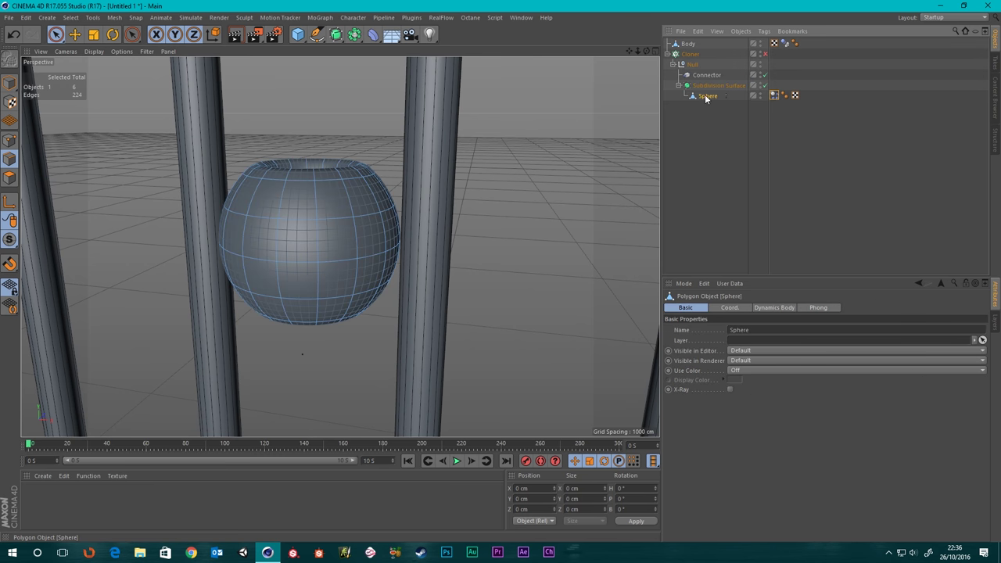
left_click(765, 86)
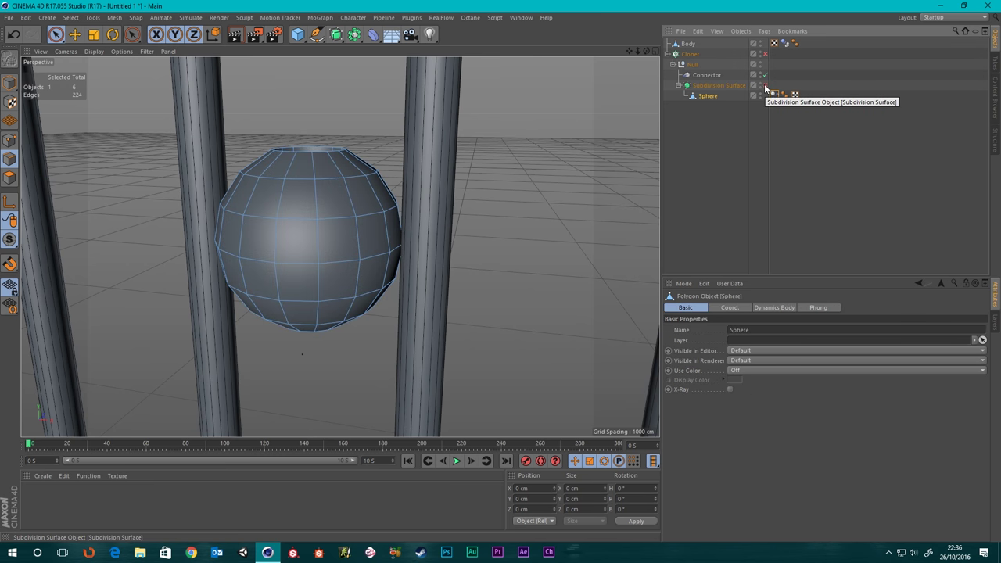
left_click(765, 86)
left_click(765, 86)
scroll(327, 148, "up", 5)
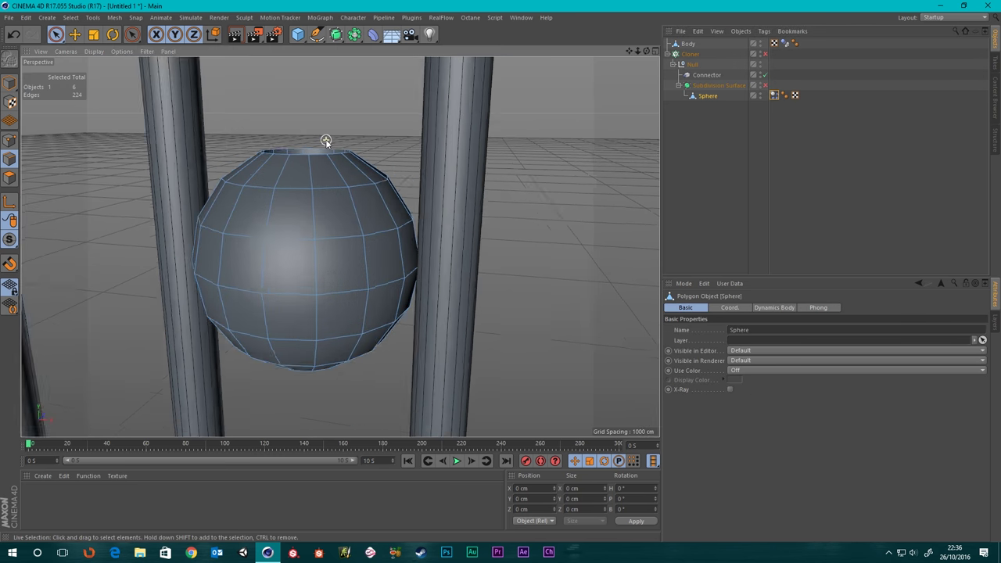
scroll(301, 196, "up", 2)
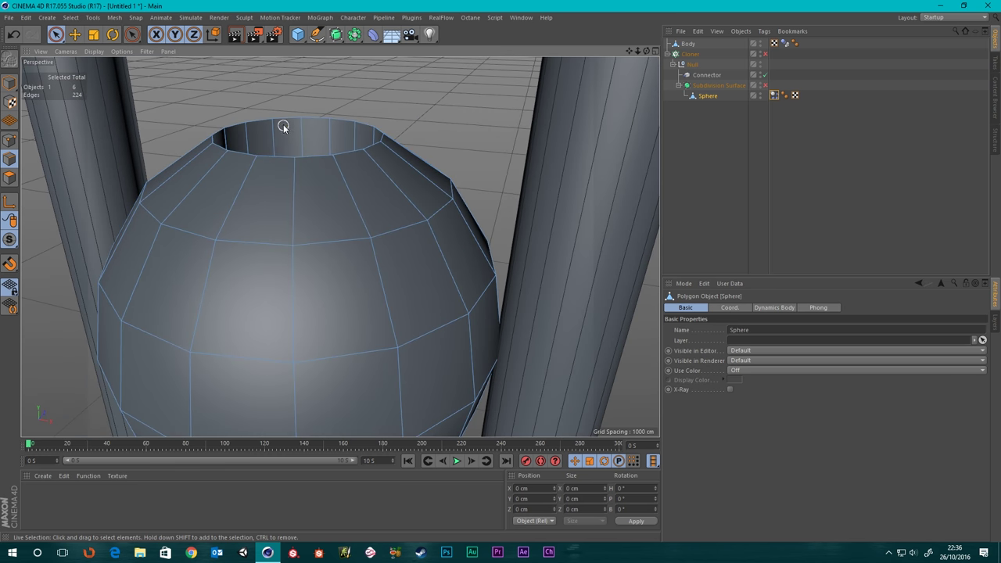
scroll(284, 128, "up", 4)
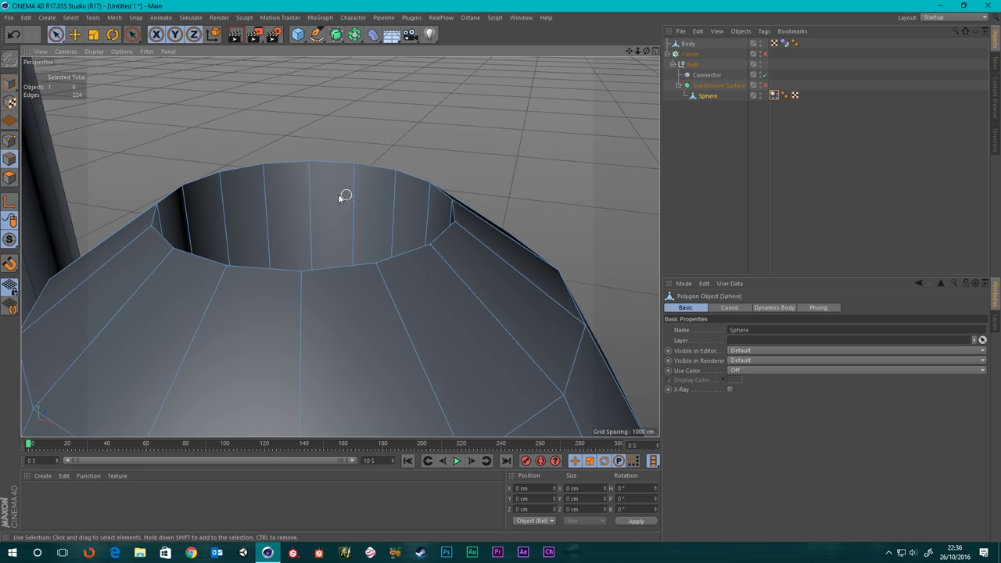
scroll(329, 196, "down", 2)
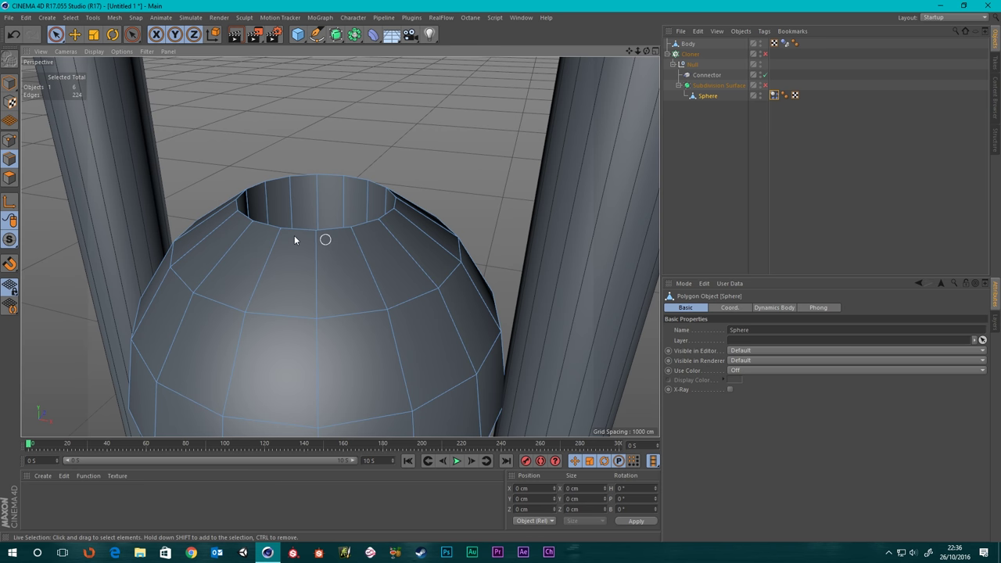
left_click(765, 84)
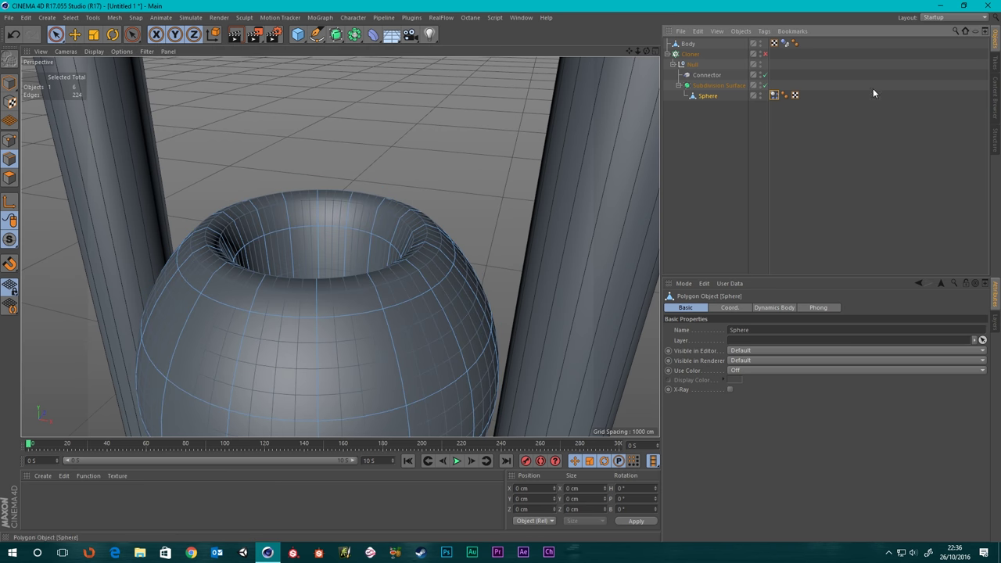
left_click(763, 86)
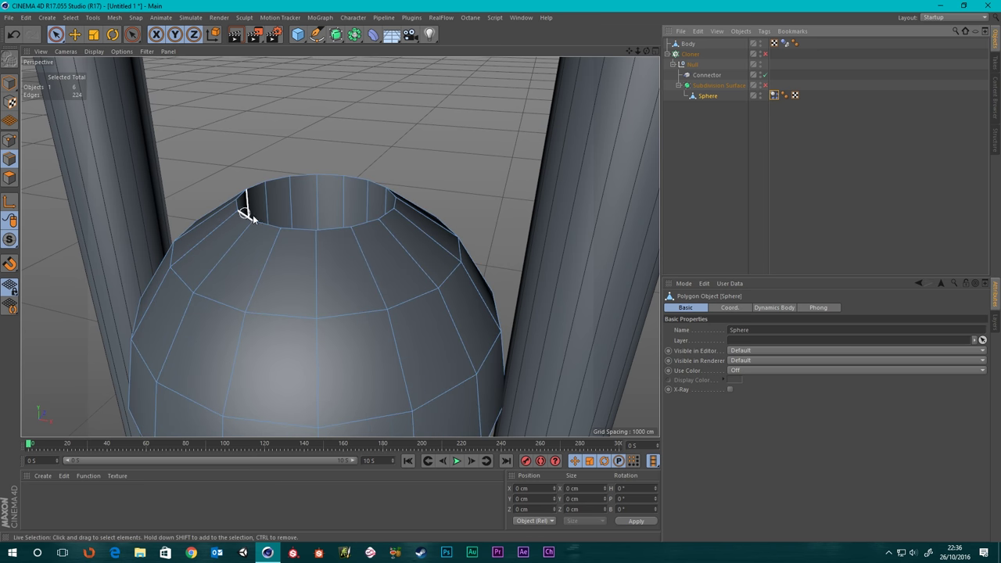
Set the Knife tool to Plane mode with the cutting plane on X-Z
right_click(410, 116)
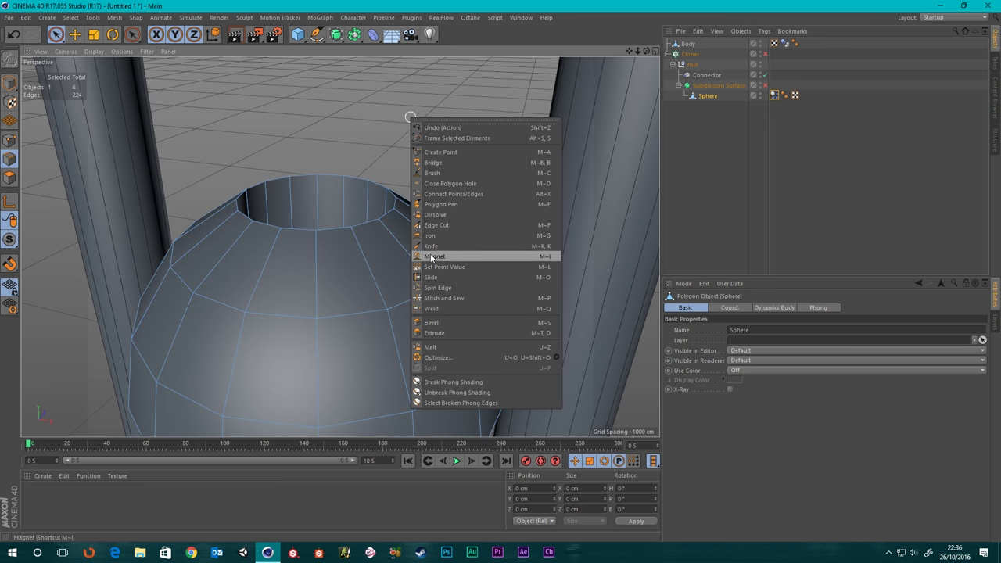
left_click(431, 246)
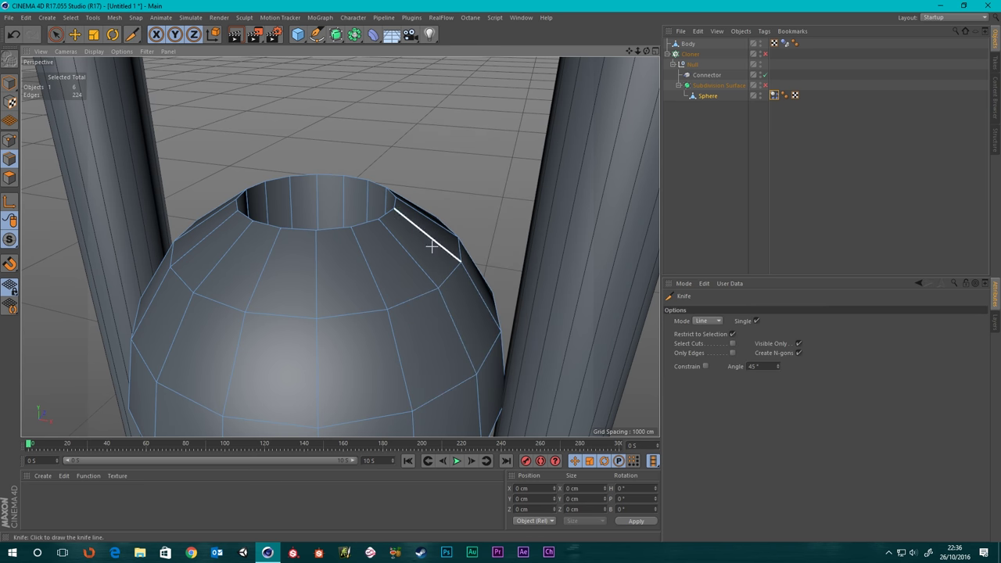
left_click(707, 321)
left_click(701, 354)
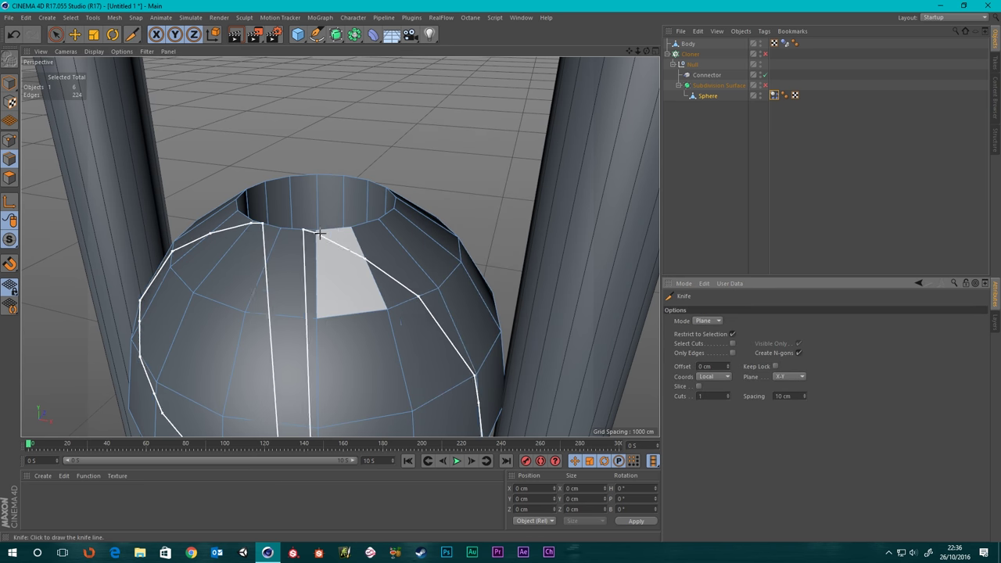
left_click(798, 376)
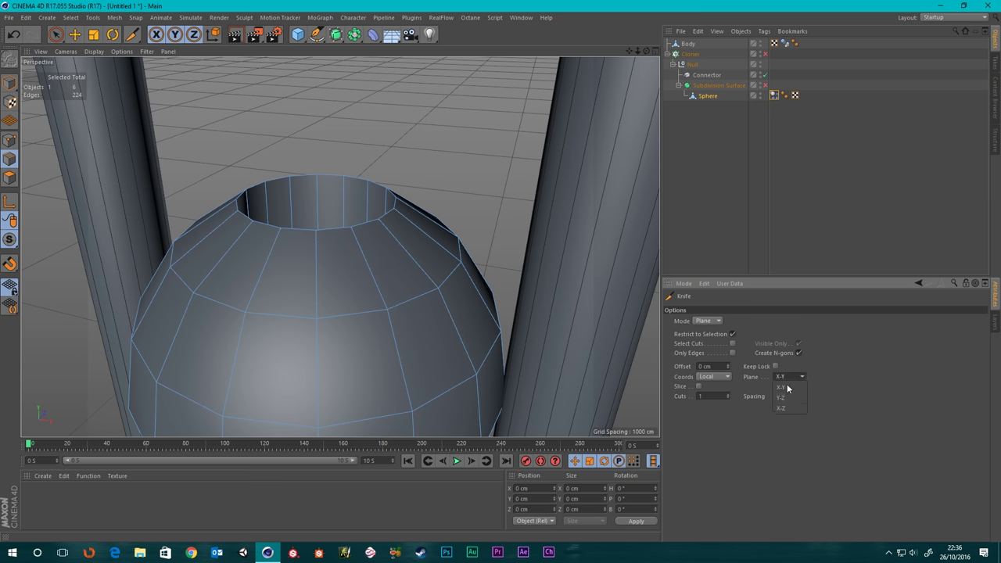
left_click(786, 393)
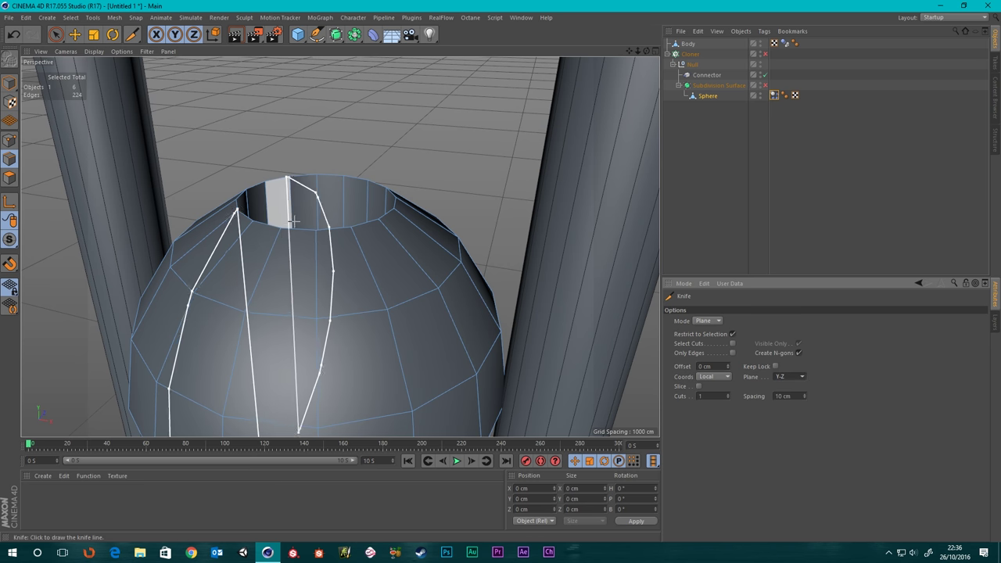
left_click(776, 377)
left_click(784, 404)
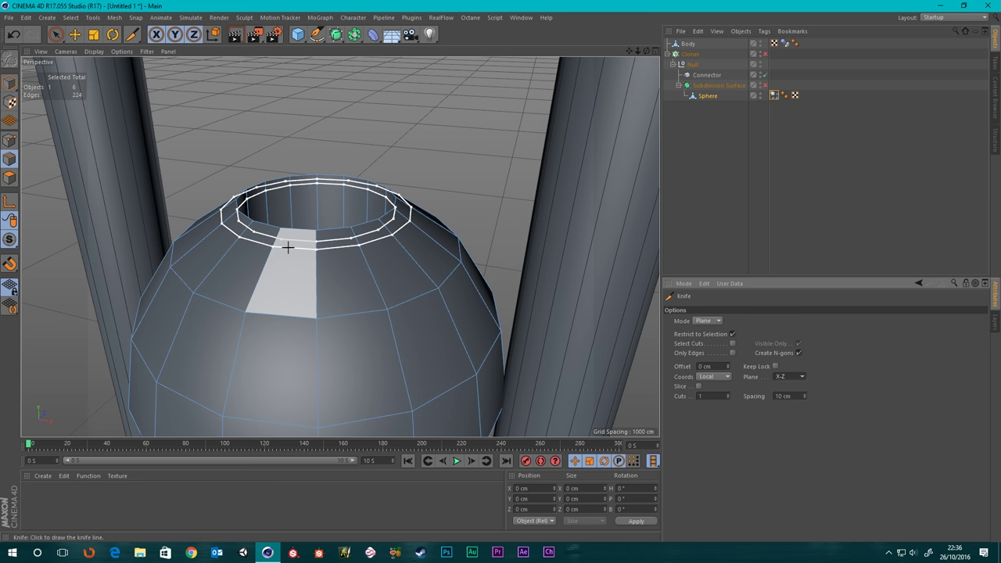
Cut an edge ring around the sphere just outside its upper hole and preview the rim with the Subdivision Surface enabled
left_click(288, 247)
scroll(288, 248, "down", 2)
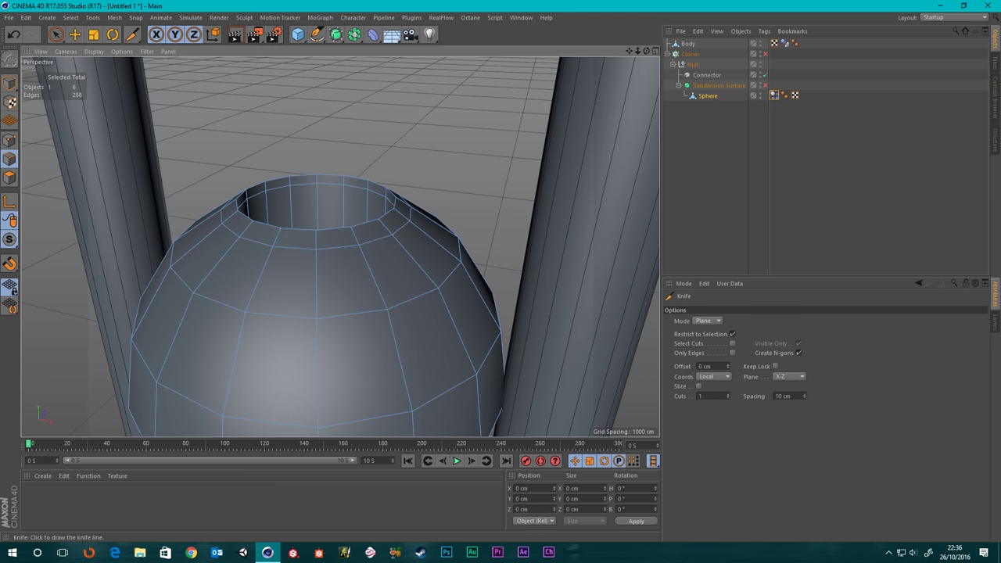
scroll(372, 131, "down", 2)
scroll(324, 331, "down", 2)
left_click_drag(324, 331, 409, 230, "alt")
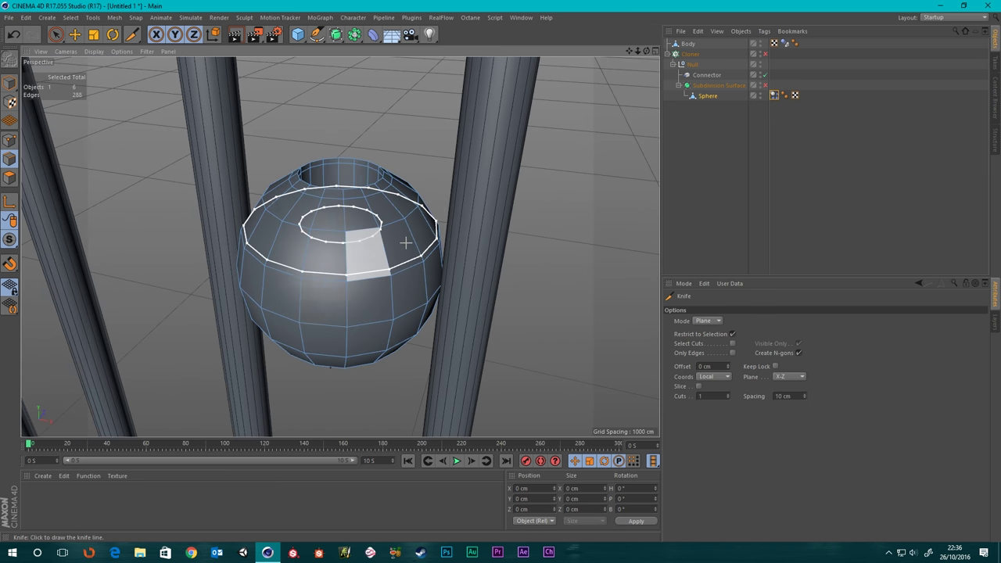
left_click(765, 85)
scroll(353, 173, "up", 3)
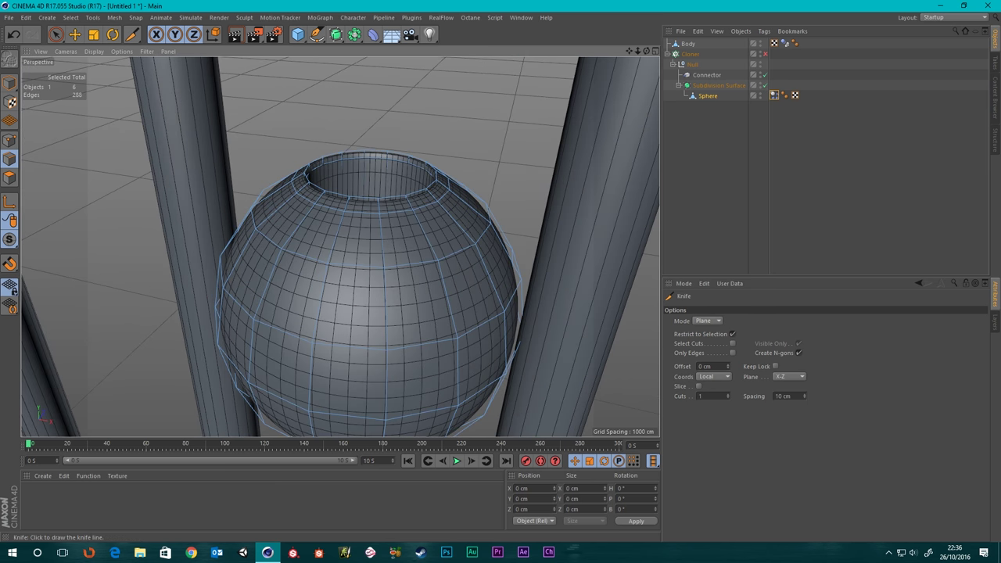
left_click(697, 136)
left_click_drag(360, 251, 355, 239, "alt")
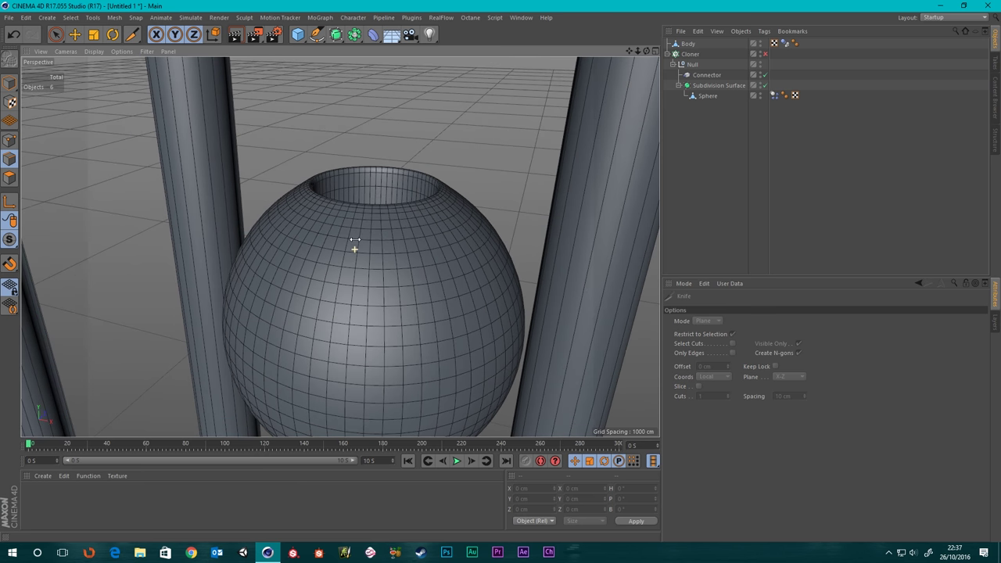
Undo and redo the ring cut to compare the smoothed rim with and without the extra edges
left_click(429, 232)
key("q")
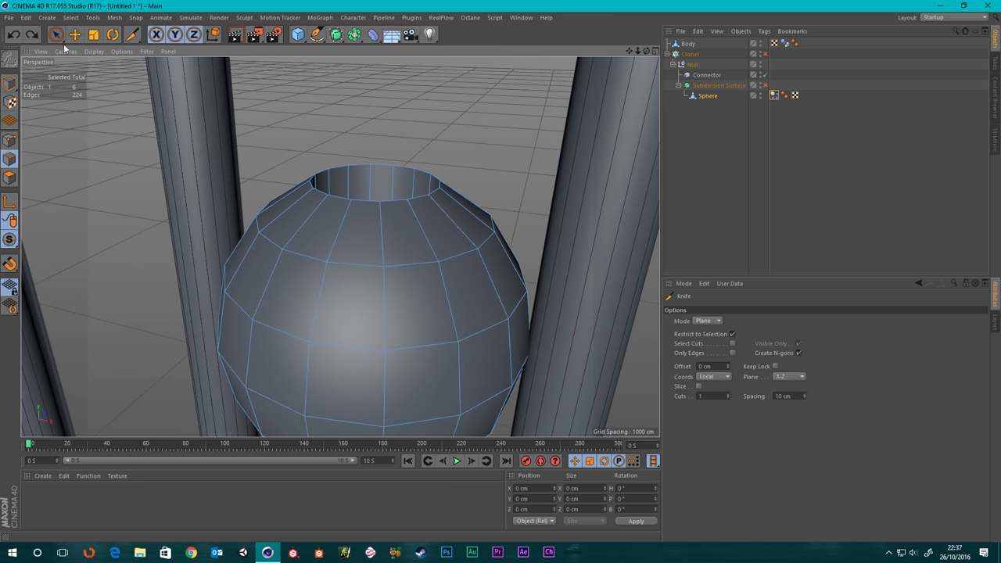
left_click(31, 33)
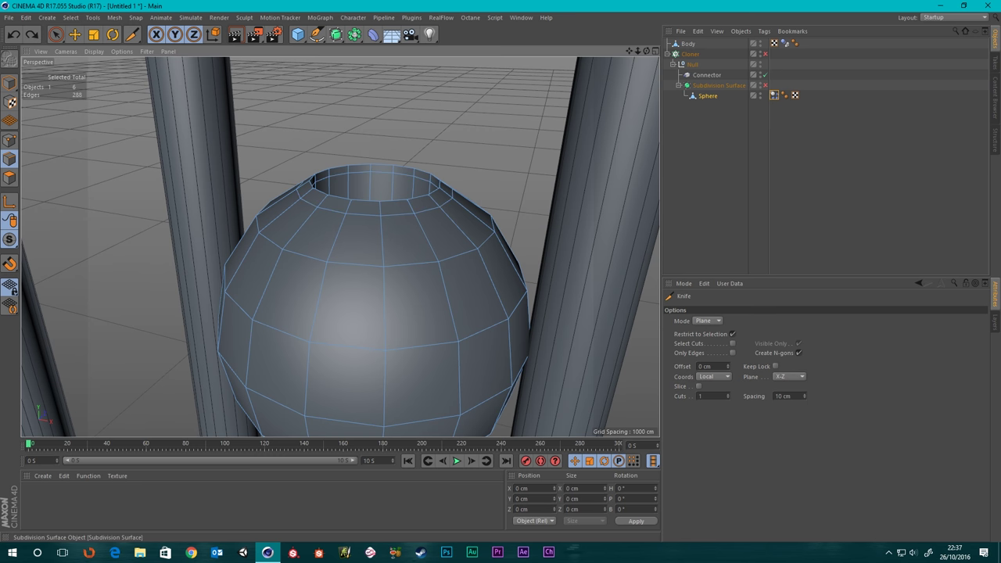
left_click(765, 84)
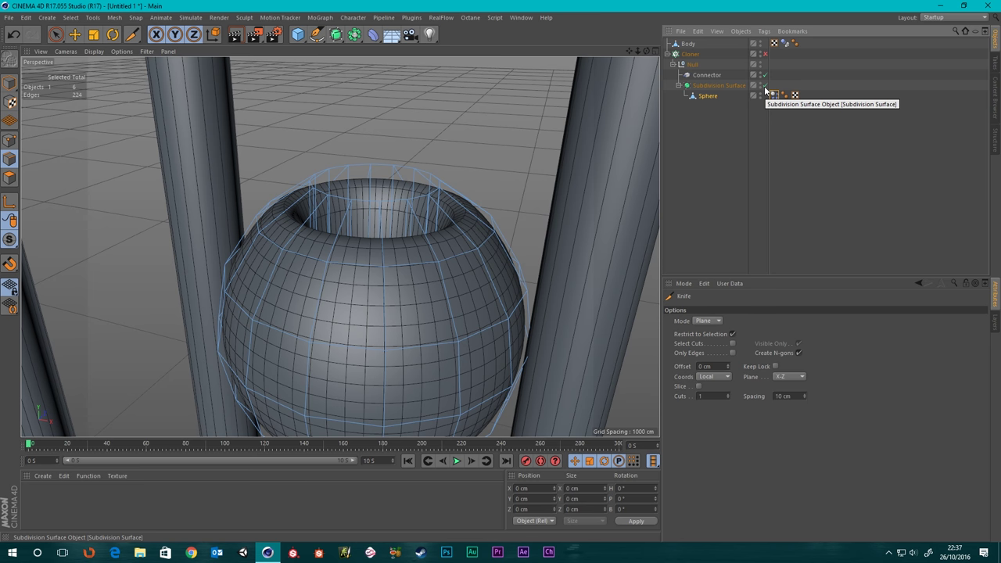
left_click(765, 86)
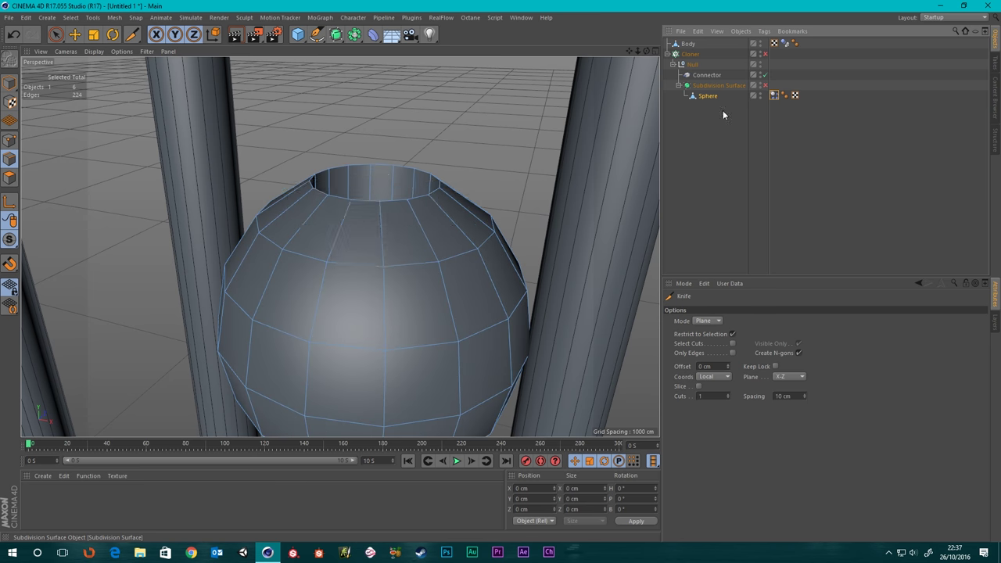
Cut an X-Z plane edge ring just outside the sphere's upper hole and check the rim with smoothing on
left_click(391, 212)
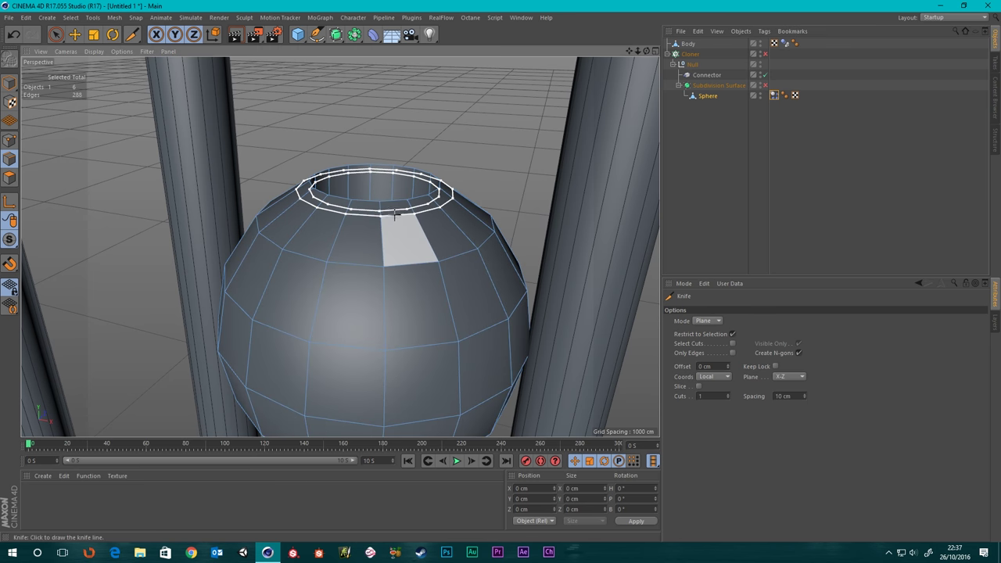
left_click(765, 85)
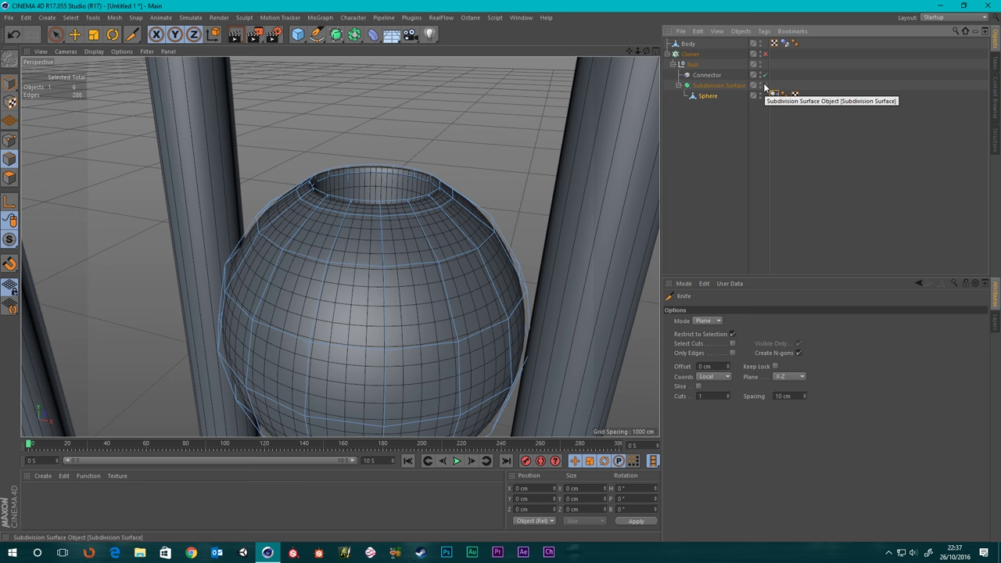
left_click(765, 85)
Cut a matching X-Z plane edge ring around the sphere just outside its lower hole
scroll(392, 266, "down", 3)
left_click_drag(384, 365, 401, 229, "alt")
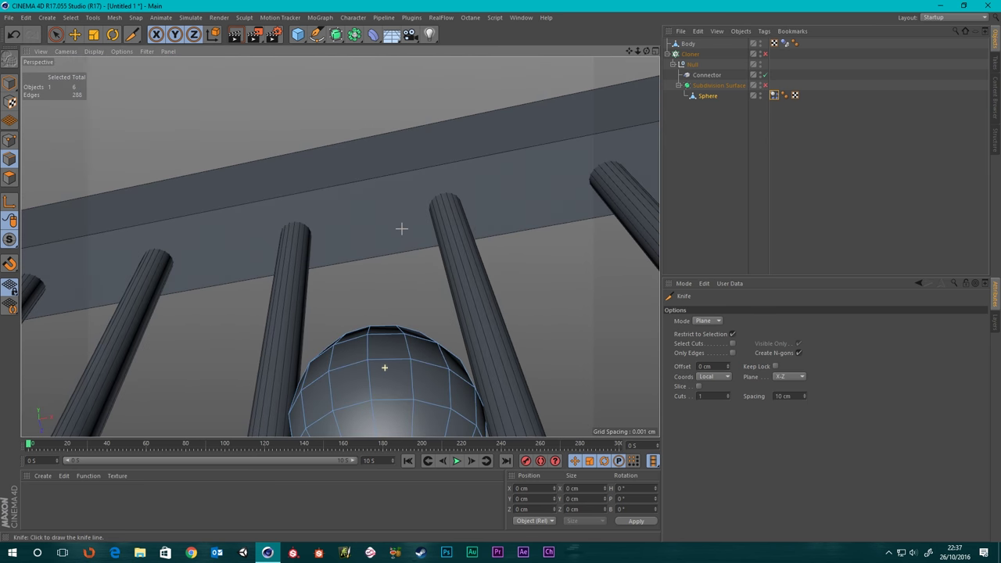
left_click_drag(386, 391, 420, 161, "alt")
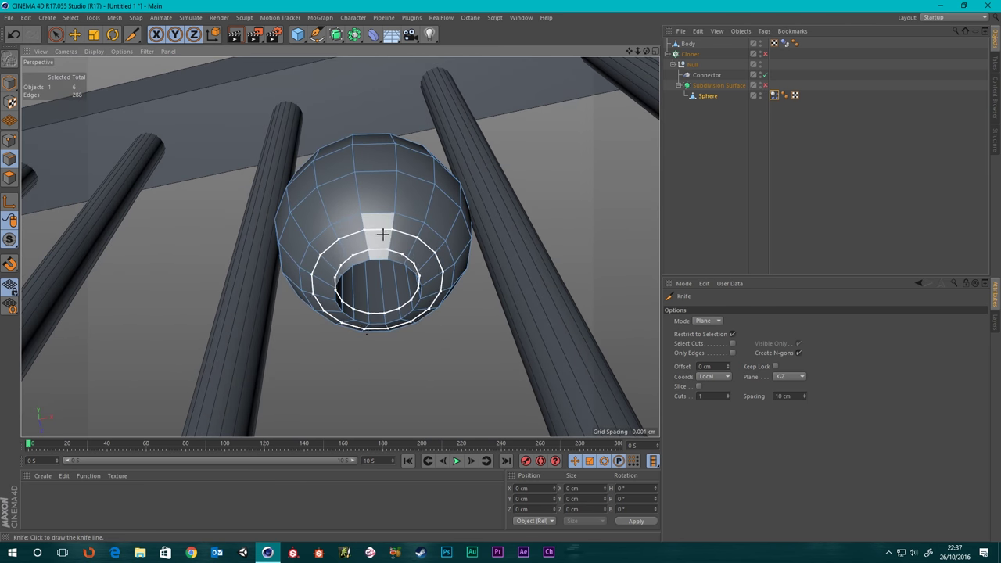
scroll(383, 234, "up", 6)
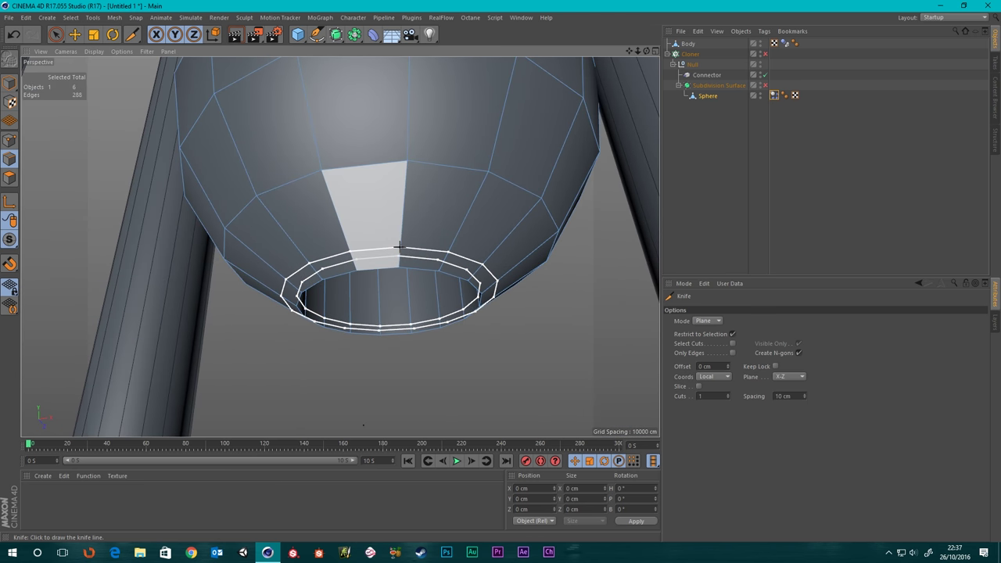
left_click(521, 235)
Enable the Subdivision Surface on the sphere and return to Model mode with nothing selected
scroll(545, 300, "down", 3)
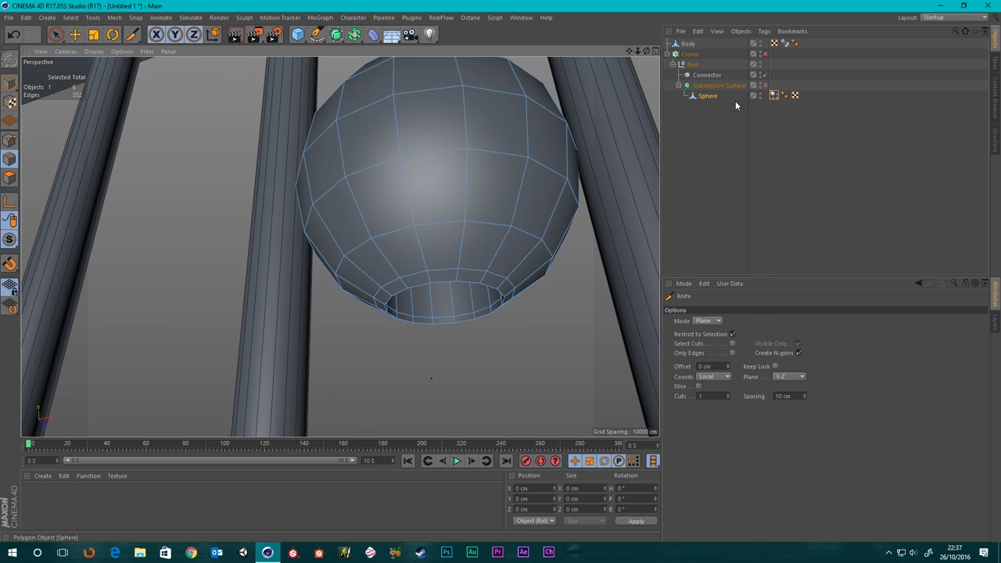
left_click(765, 85)
left_click_drag(438, 258, 460, 250, "alt")
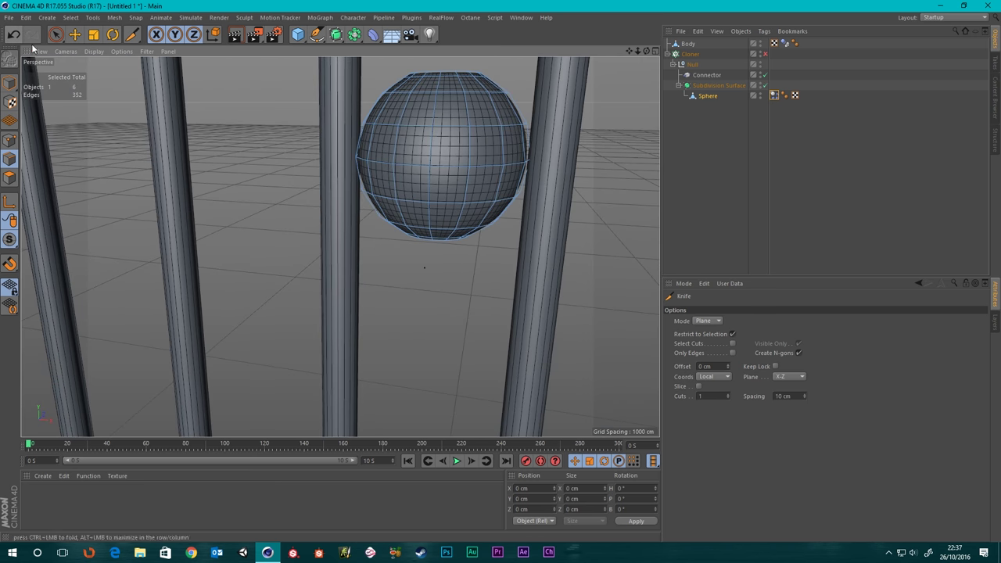
left_click(11, 86)
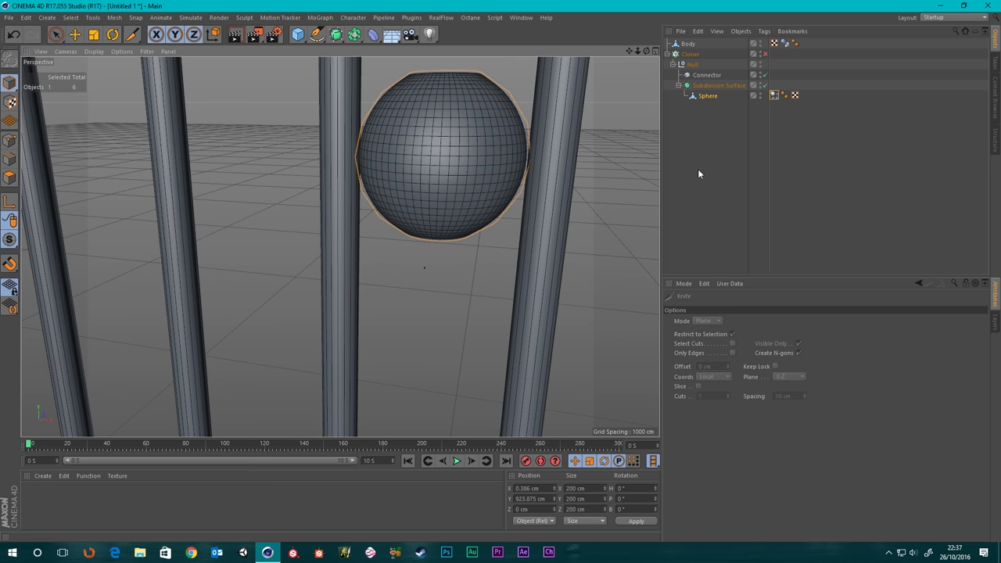
scroll(356, 168, "down", 3)
left_click(718, 86)
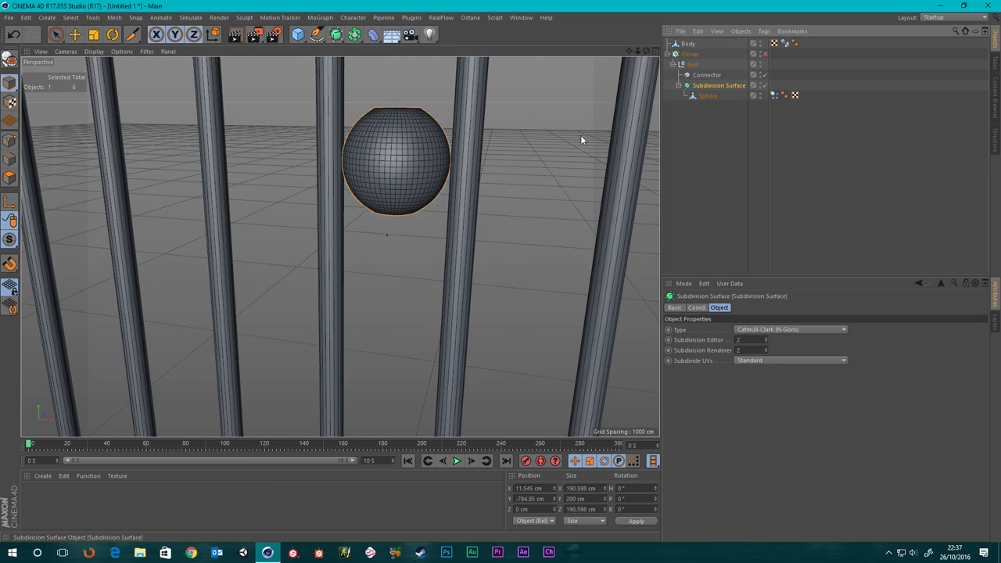
left_click_drag(581, 138, 636, 117, "alt")
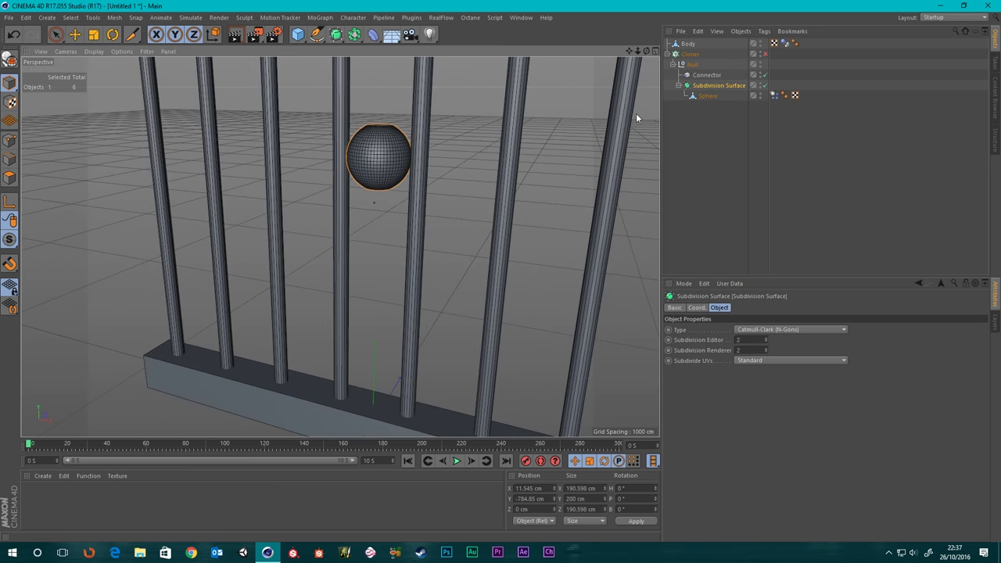
left_click(737, 140)
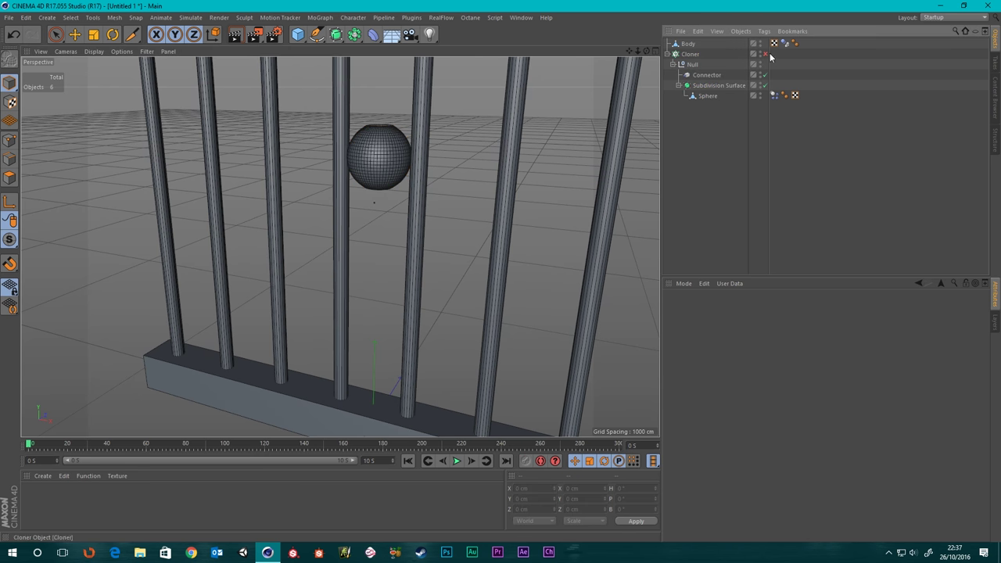
Enable the Cloner and inspect how the smoothed, hollow beads fit around the rods
left_click(765, 54)
left_click_drag(438, 196, 317, 209, "alt")
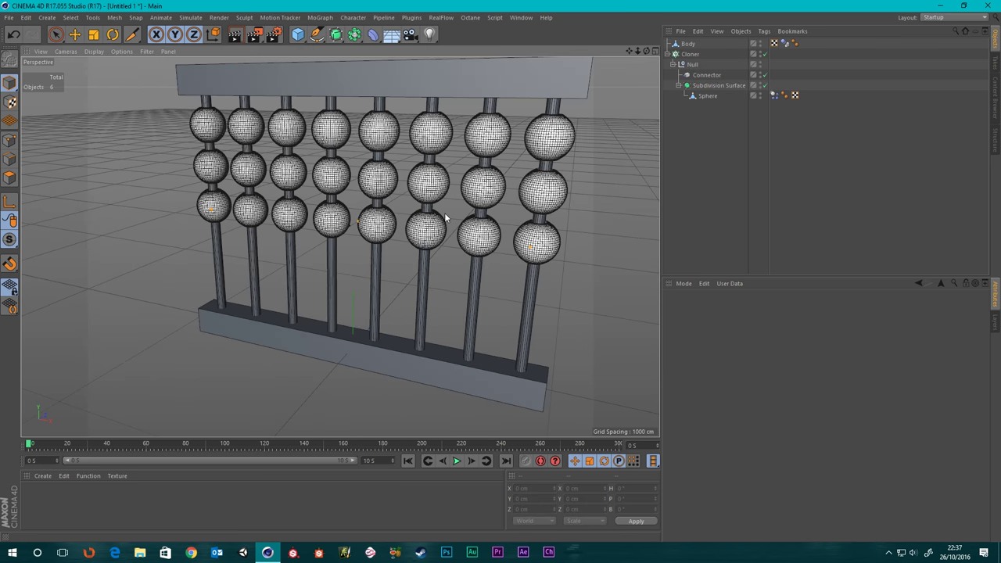
left_click_drag(446, 218, 485, 269, "alt")
scroll(516, 196, "up", 3)
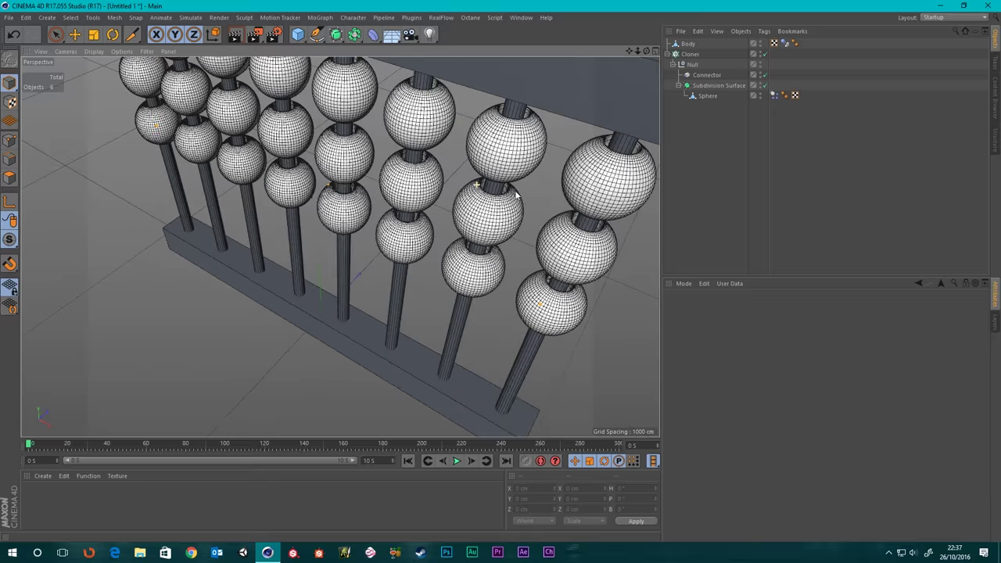
left_click_drag(516, 195, 470, 176, "alt")
scroll(431, 181, "down", 3)
Set the collision Shape of the sphere's Dynamics Body tag to Moving Mesh
left_click(774, 96)
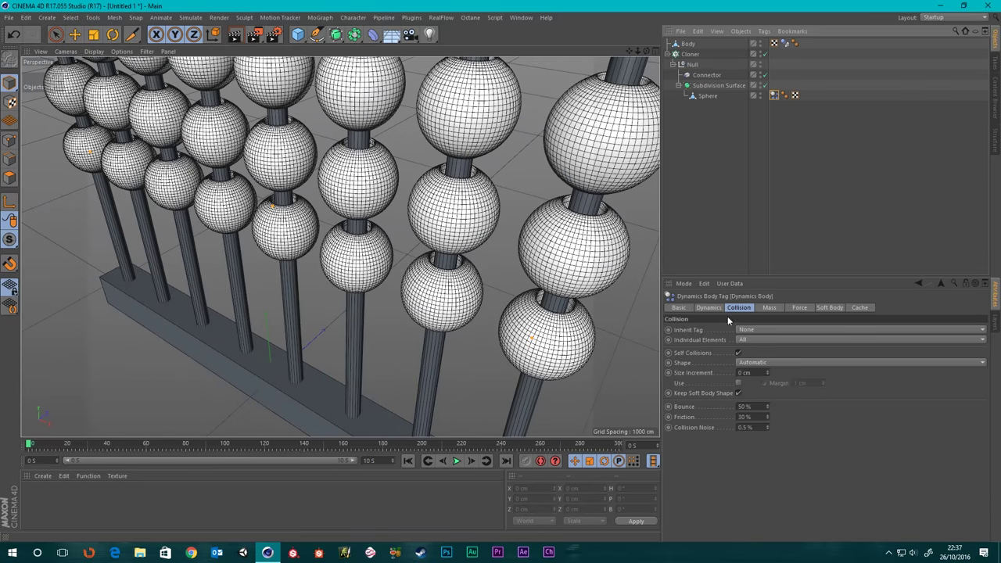
left_click(750, 312)
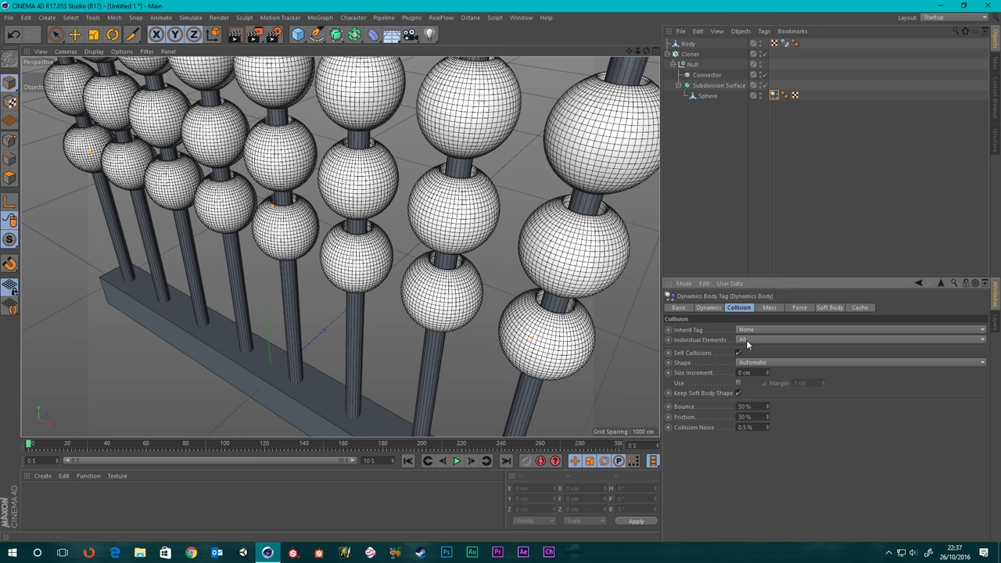
left_click(764, 364)
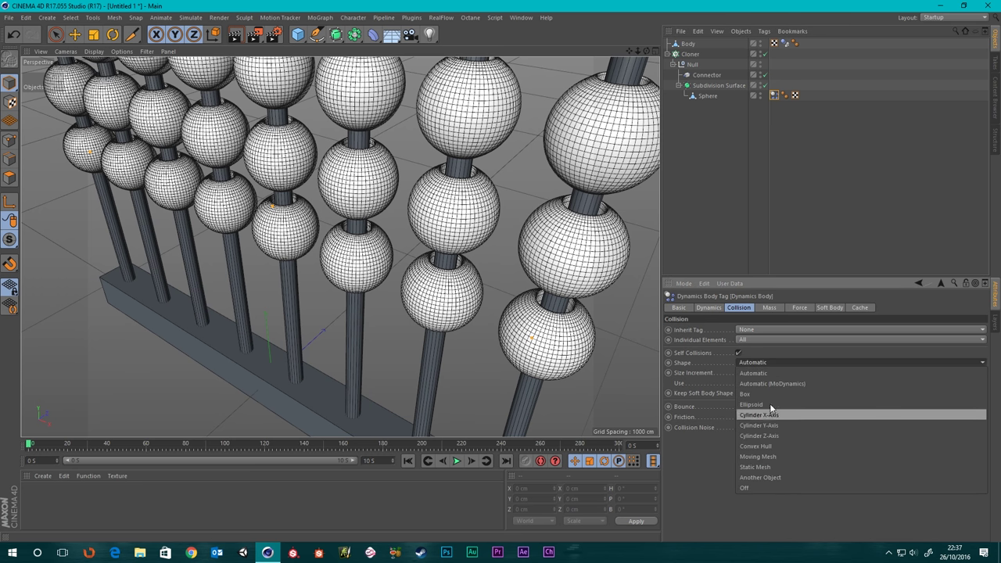
left_click(759, 456)
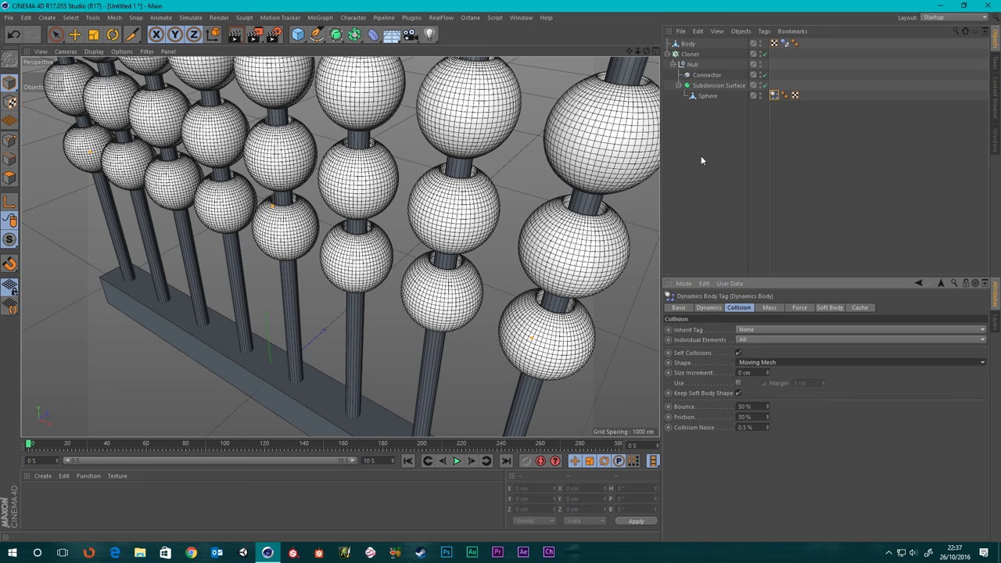
left_click(701, 180)
key("h")
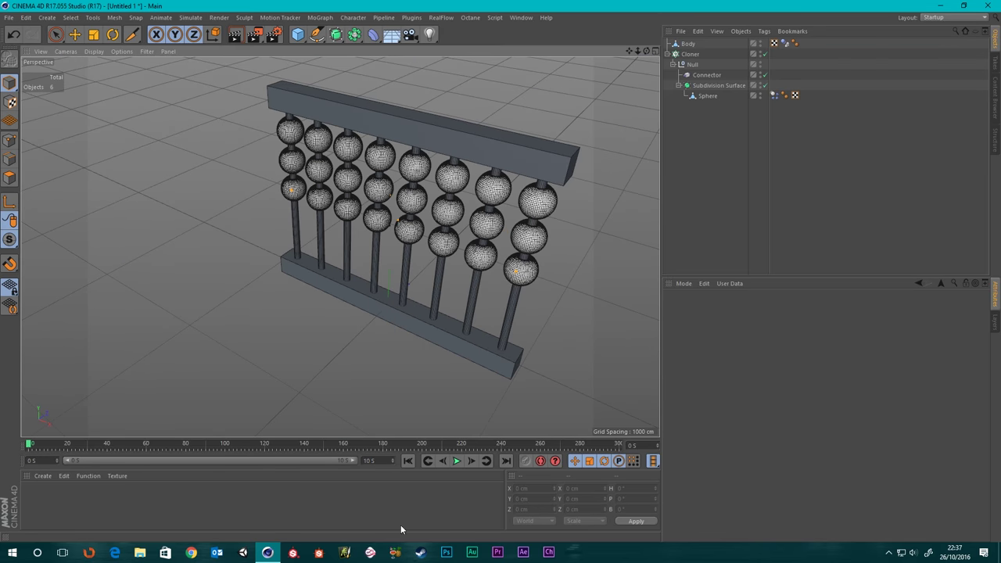
Test the simulation, check the dynamics tags' collision settings, and replay it from the start with the Subdivision Surface disabled
left_click(457, 463)
left_click(407, 460)
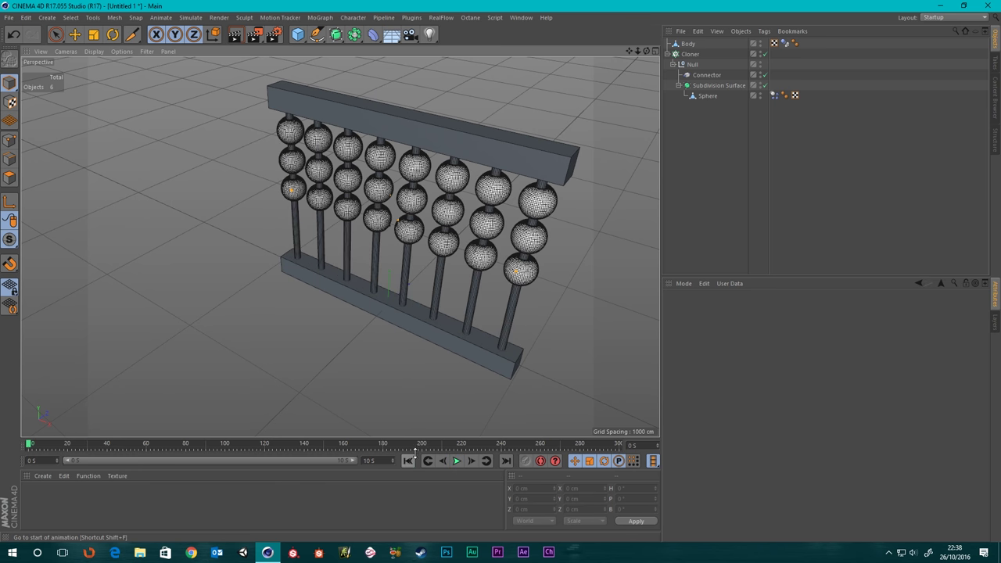
left_click(774, 95)
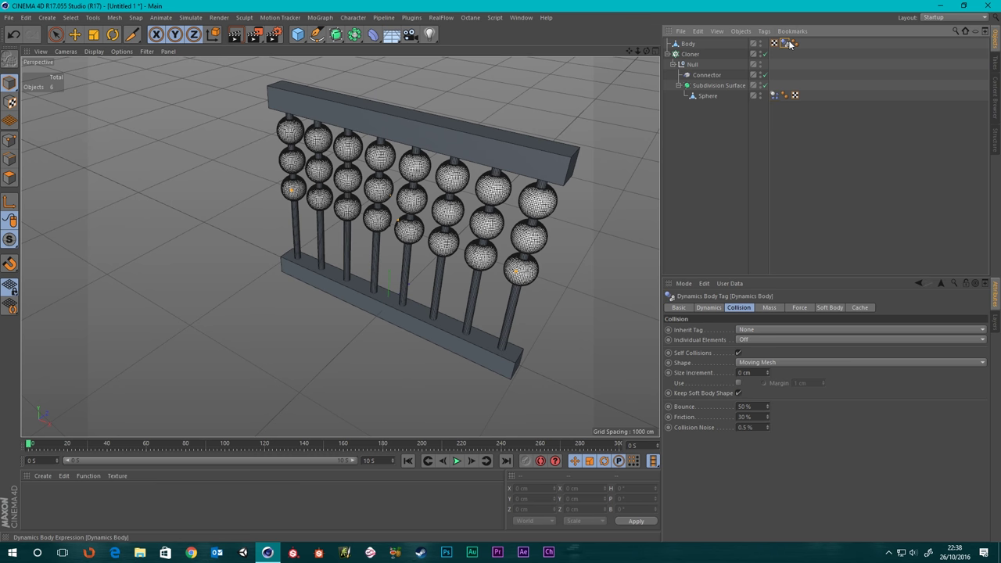
left_click(457, 461)
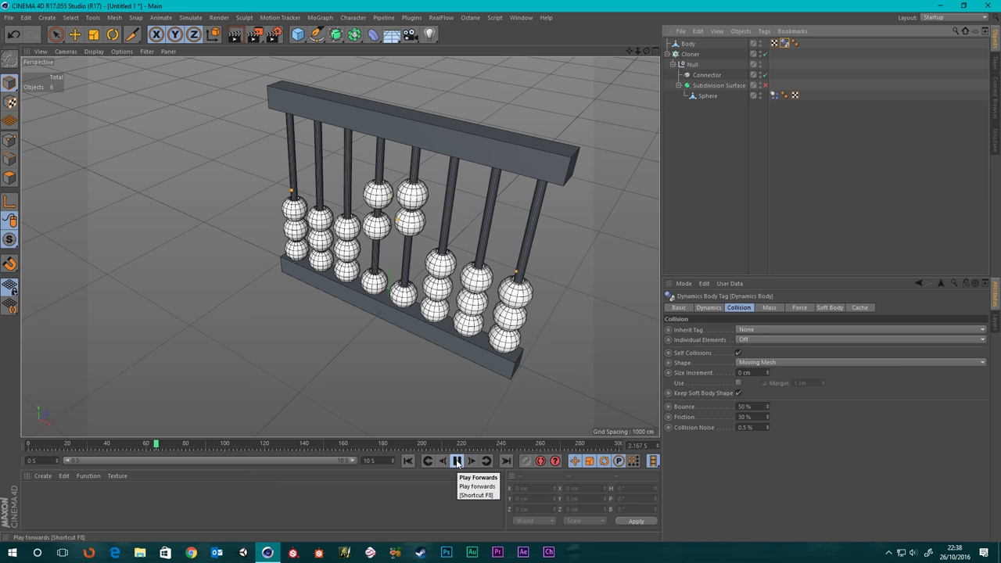
Play the simulation, return it to the start, and inspect closely how the beads' openings fit around the rods
left_click(457, 461)
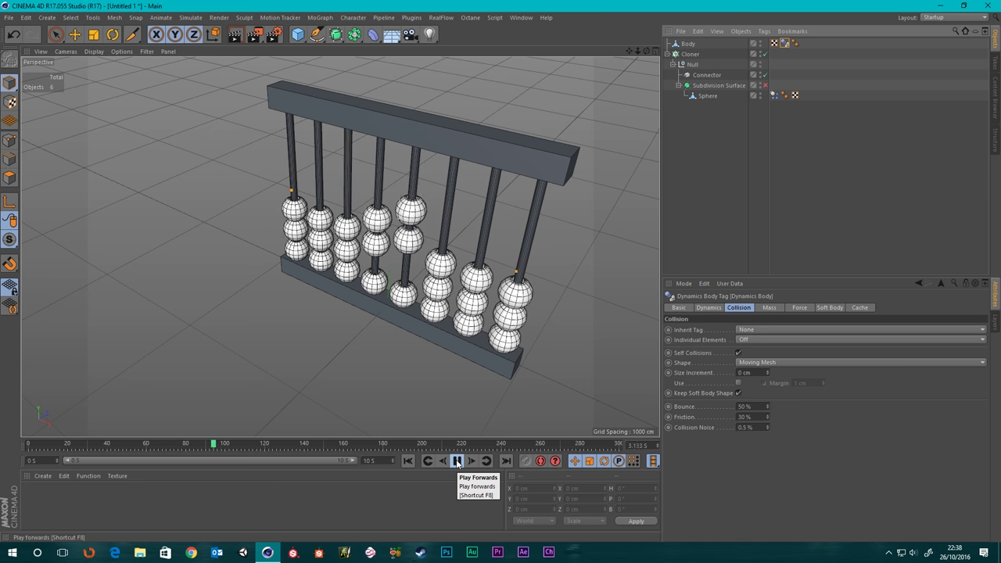
left_click(405, 461)
left_click_drag(422, 399, 496, 154, "alt")
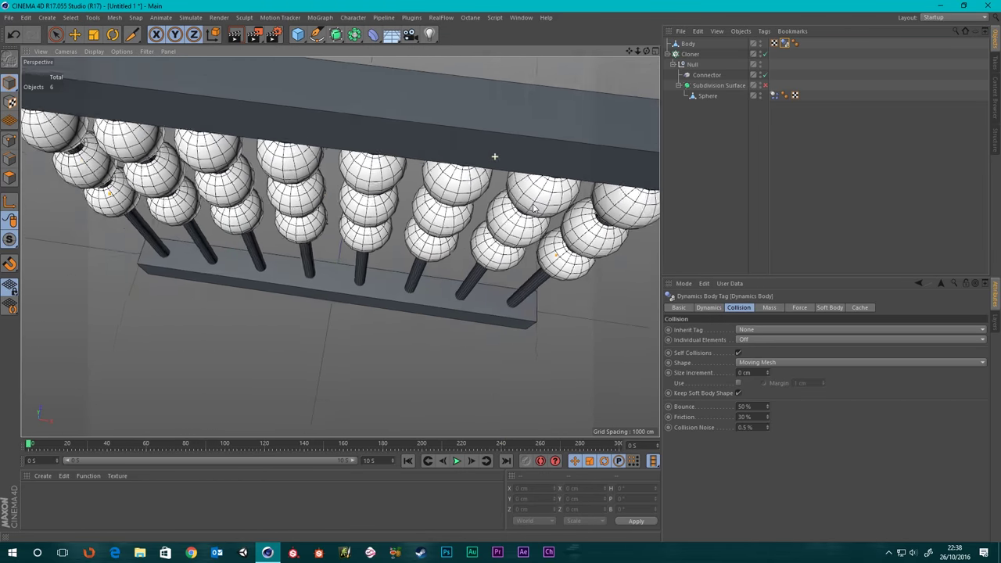
scroll(465, 165, "up", 5)
scroll(464, 165, "up", 3)
left_click_drag(478, 201, 493, 167, "alt")
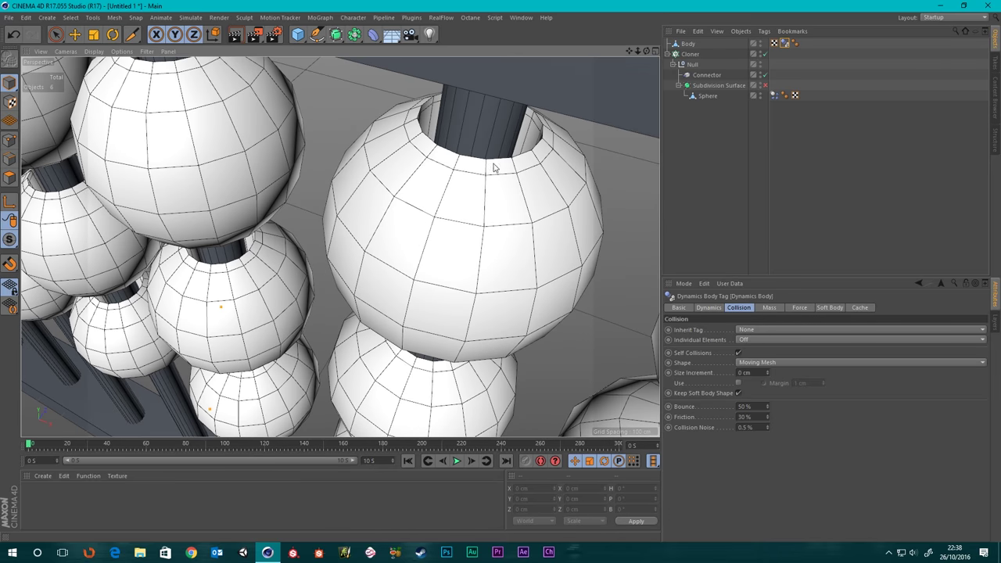
Set Maximum Solver Iterations per Step to 20 in the project's expert dynamics settings
left_click(773, 95)
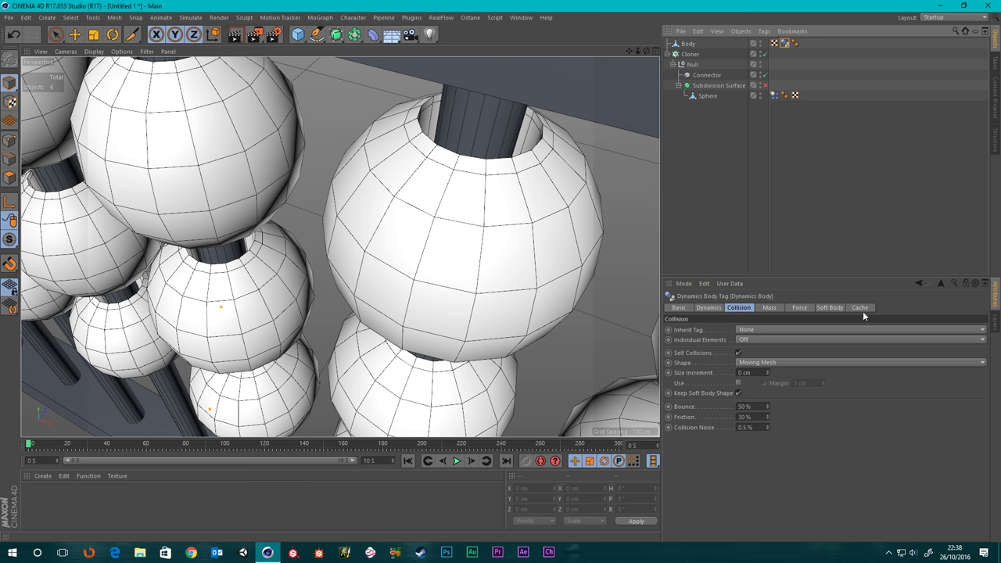
key("ctrl+d")
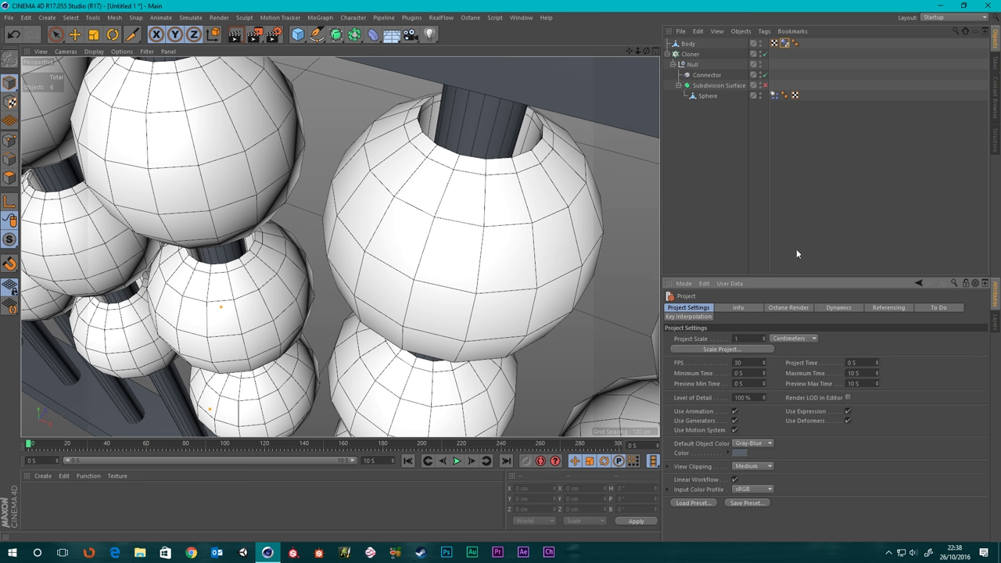
left_click(837, 308)
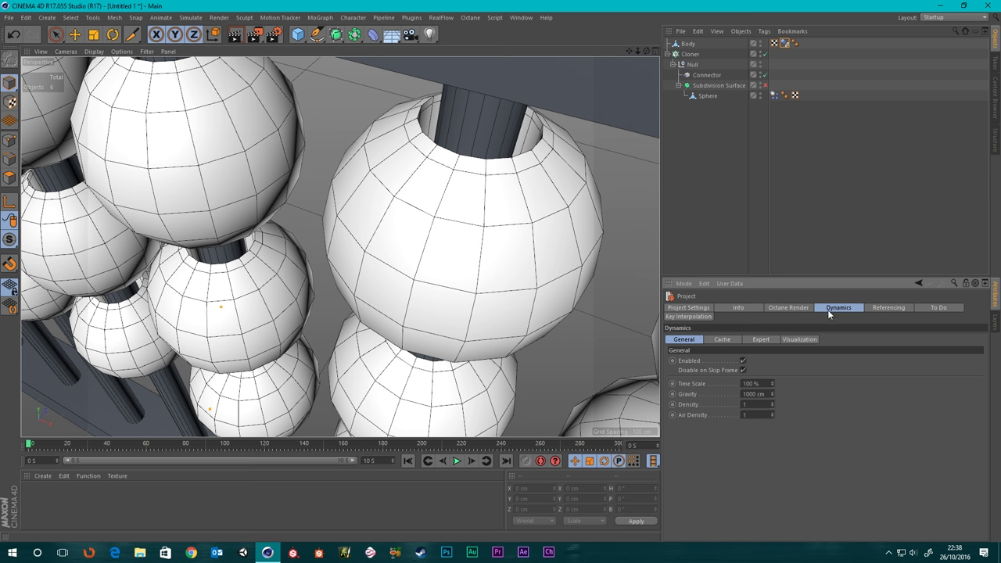
left_click(732, 339)
left_click(756, 341)
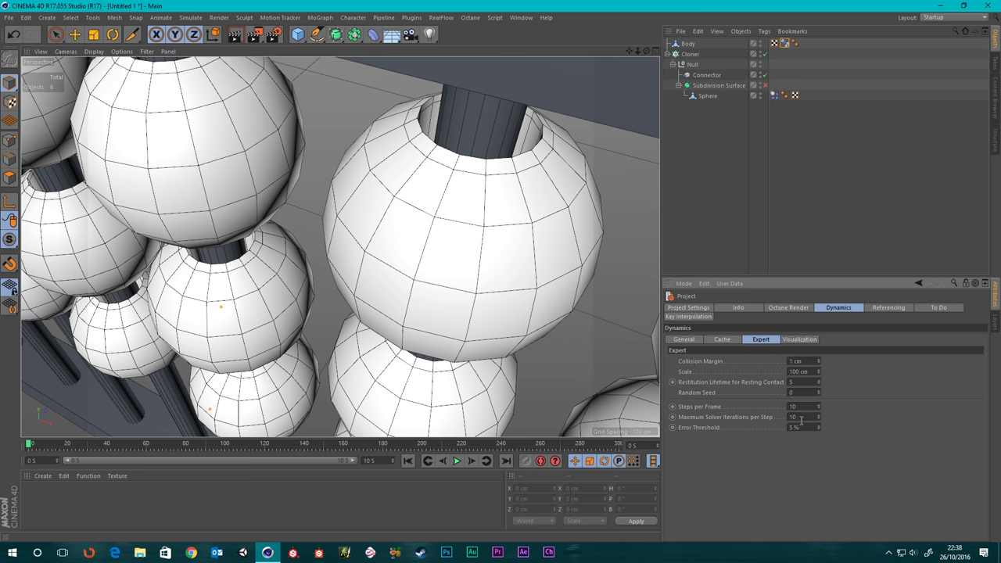
type("20")
key("Return")
Play the simulation with the whole abacus in view to check how the beads fall
left_click_drag(323, 260, 365, 223, "alt")
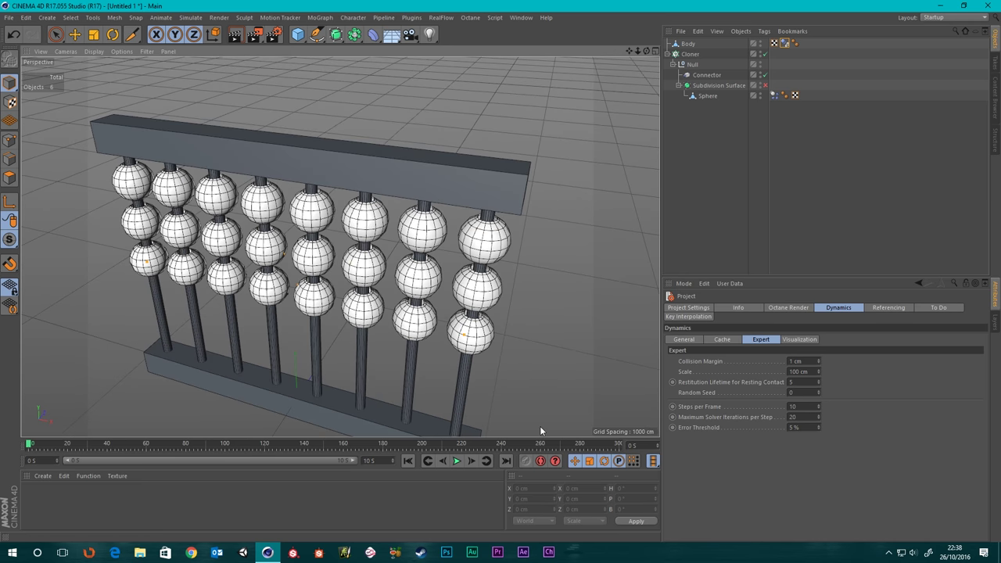
left_click(458, 463)
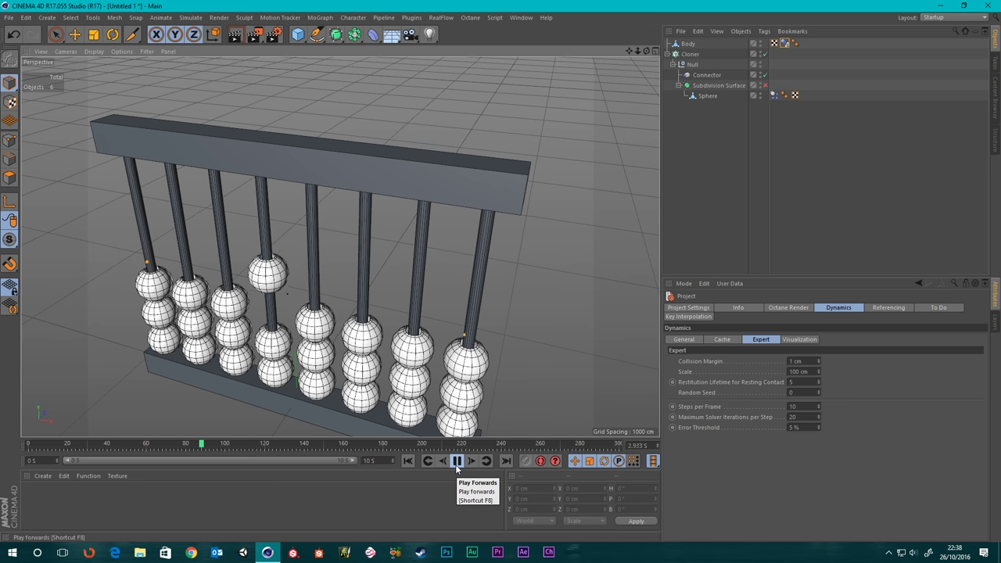
scroll(308, 253, "down", 3)
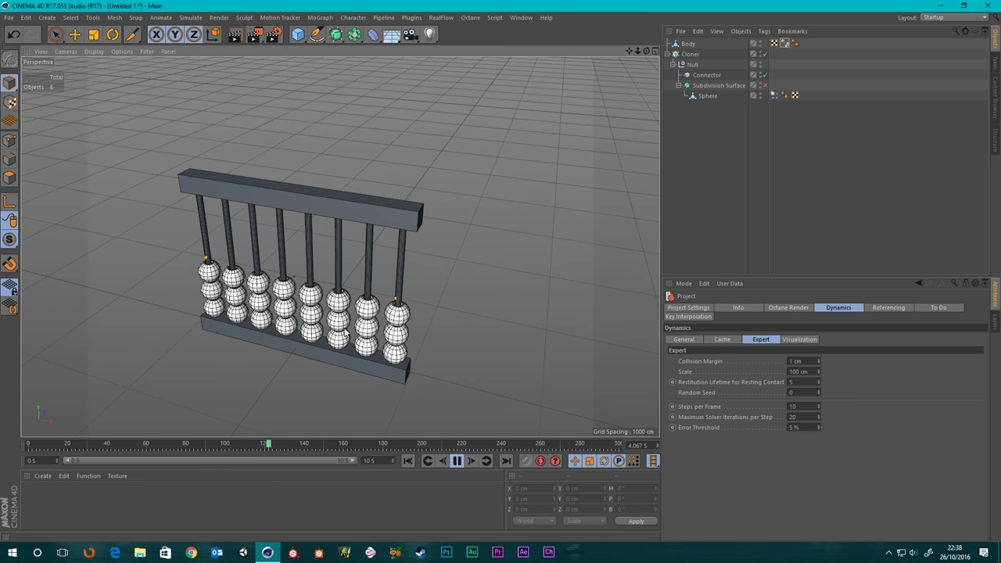
Enable the Subdivision Surface, replay the simulation from the start, and pause it to check the smoothed beads
left_click(766, 85)
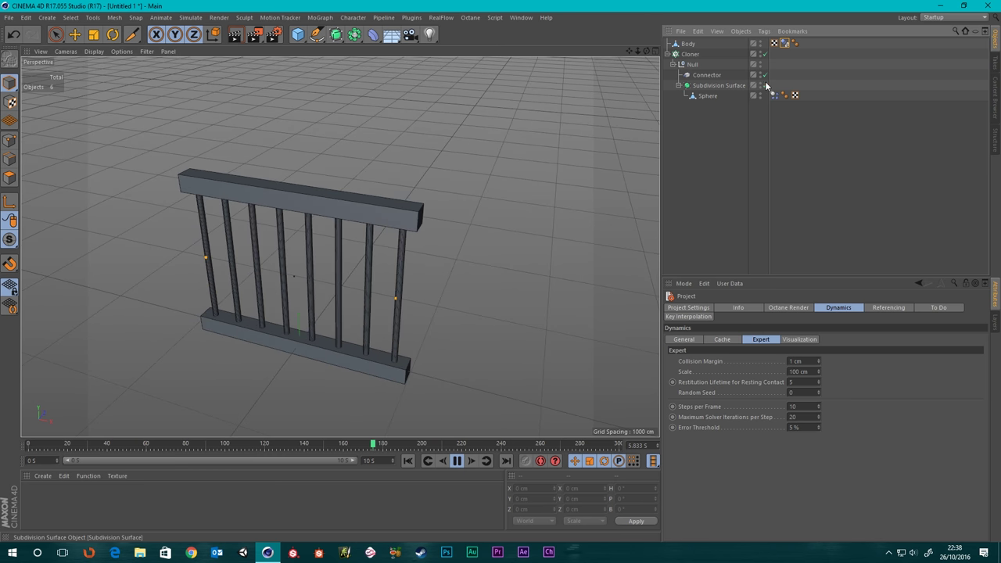
left_click(408, 461)
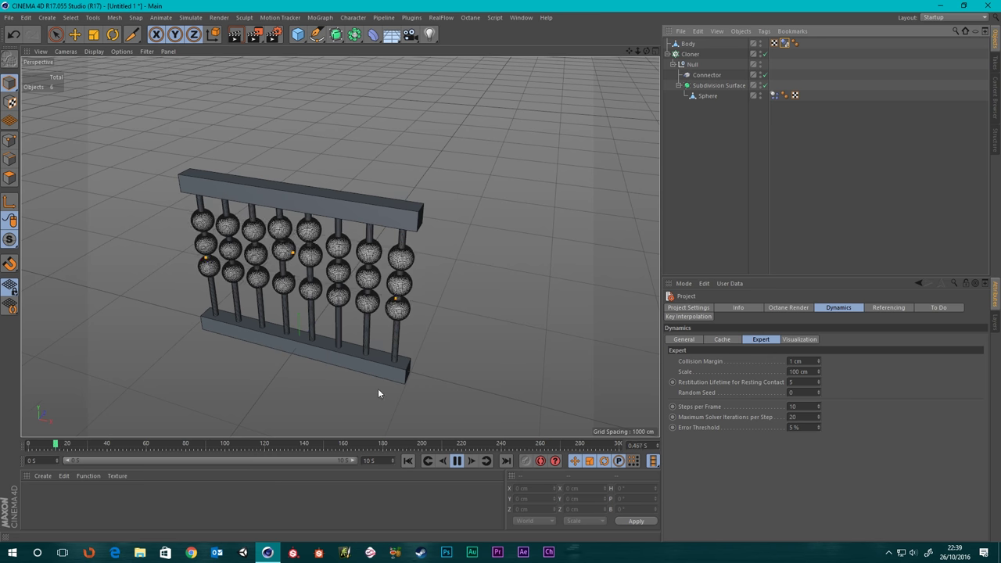
scroll(293, 268, "up", 2)
scroll(294, 269, "up", 2)
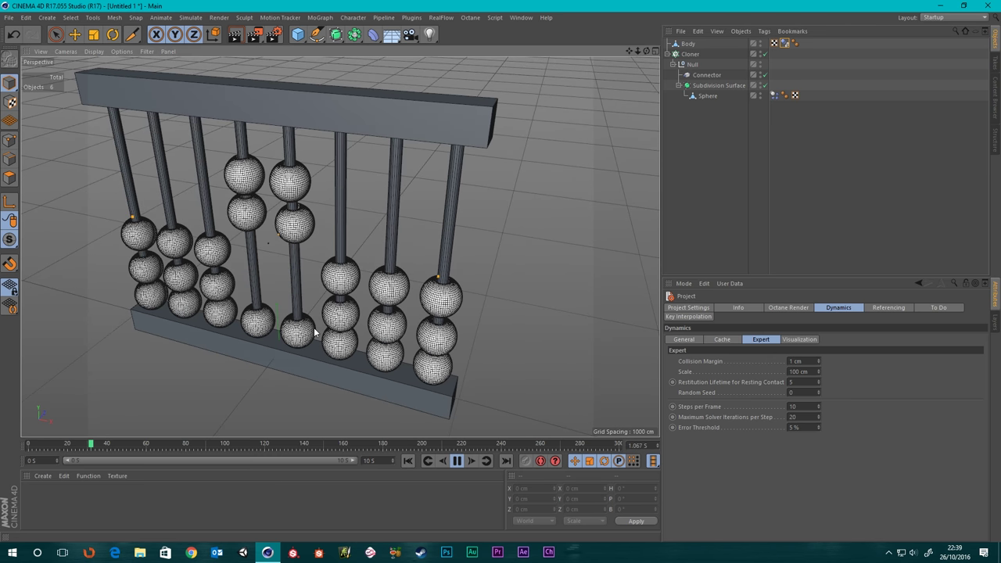
left_click(456, 462)
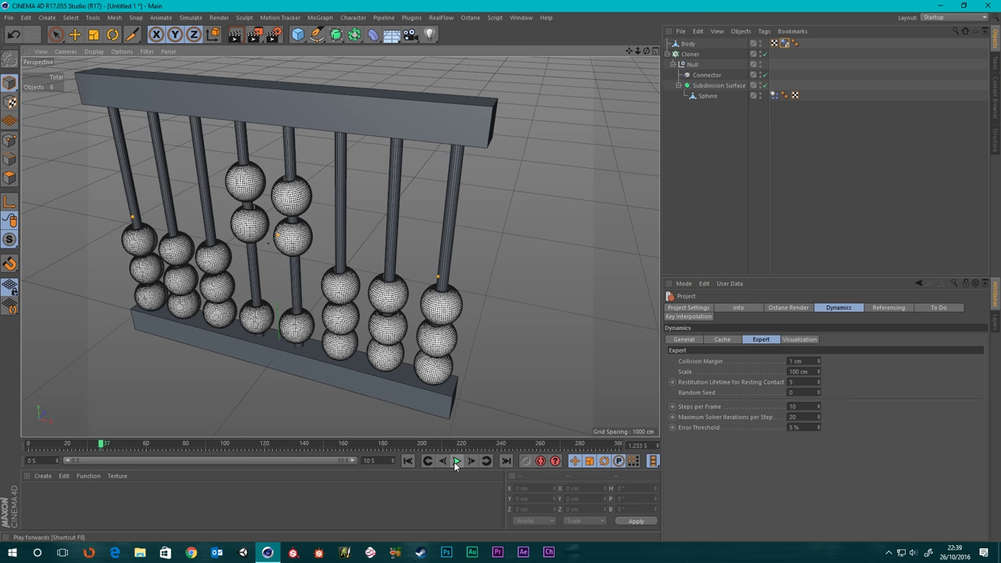
Test the simulation with the Subdivision Surface's editor subdivision at 1, set it to 0, and replay
left_click(707, 76)
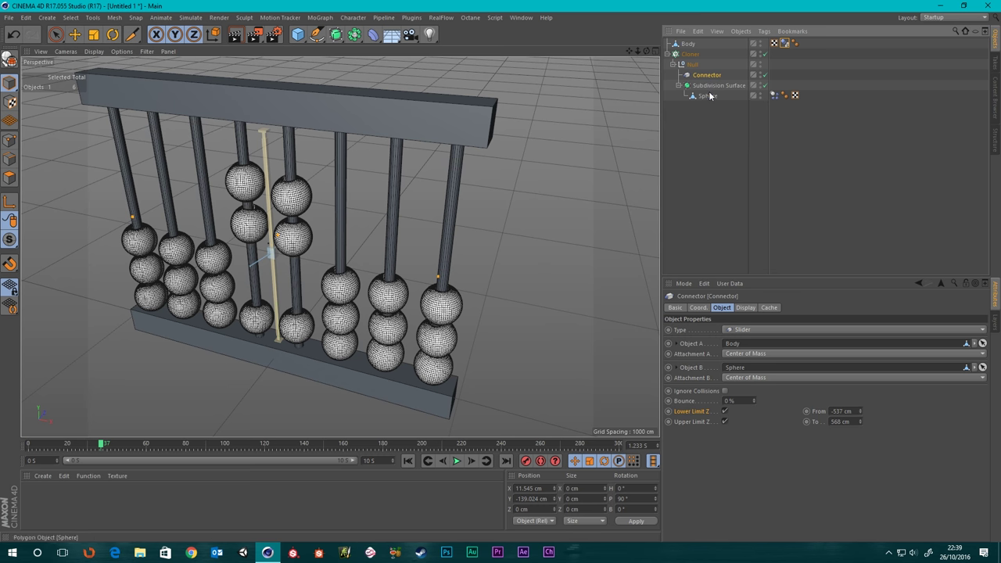
left_click(709, 92)
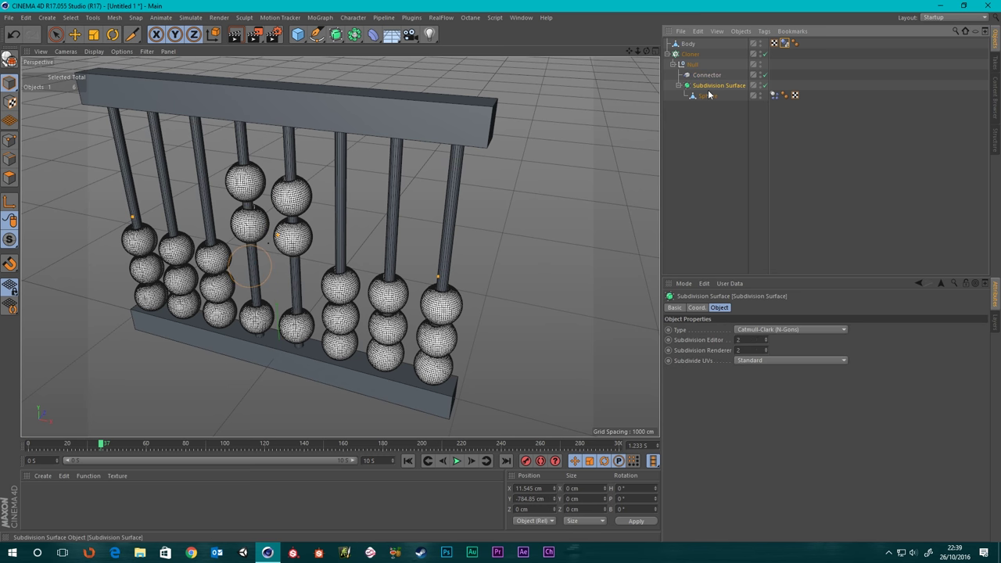
left_click(766, 343)
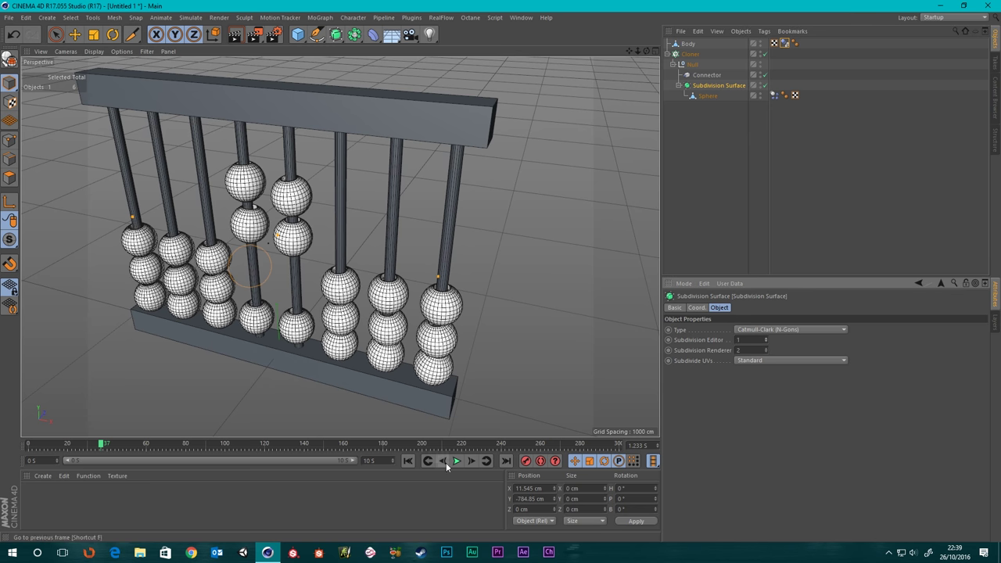
left_click(409, 462)
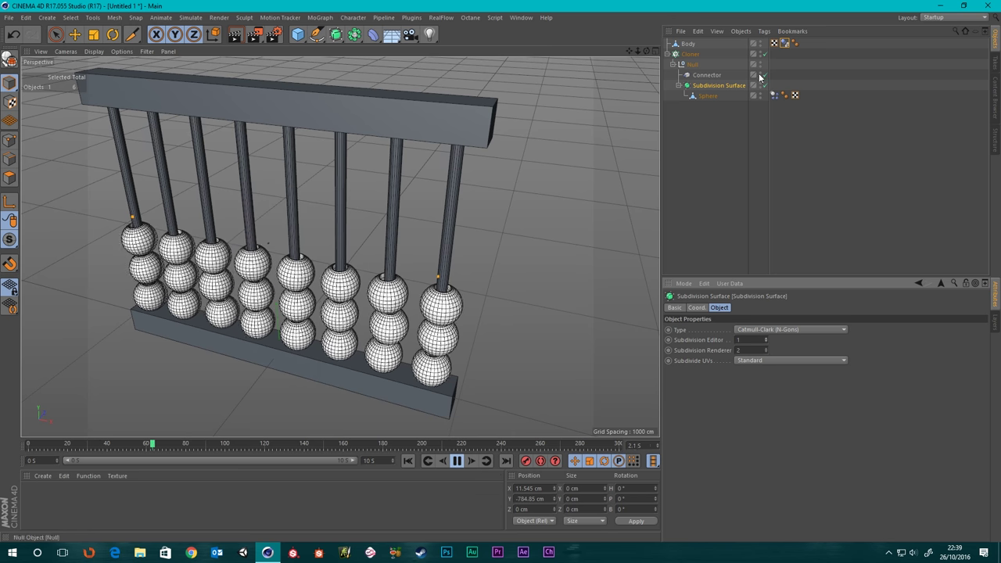
left_click(766, 343)
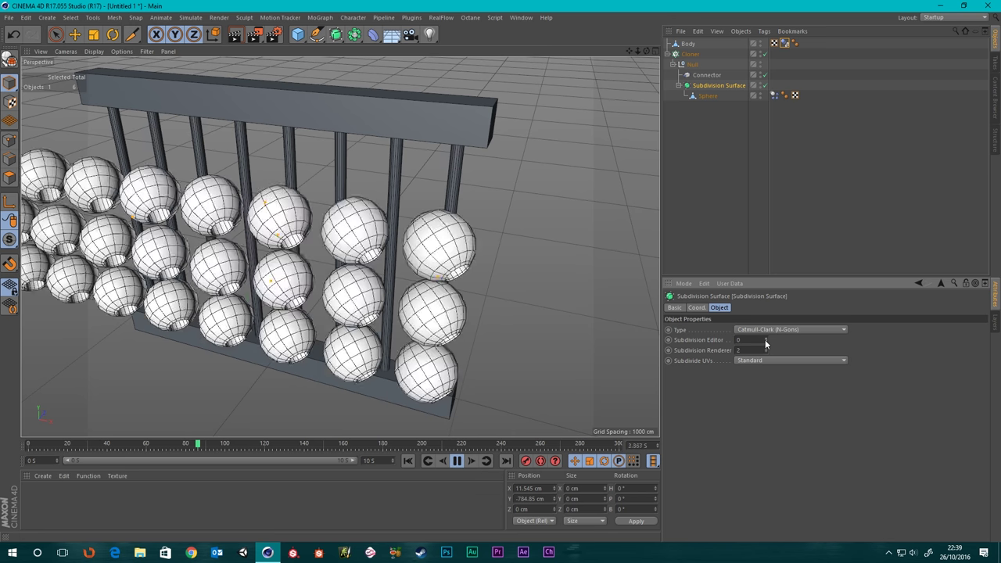
left_click(429, 462)
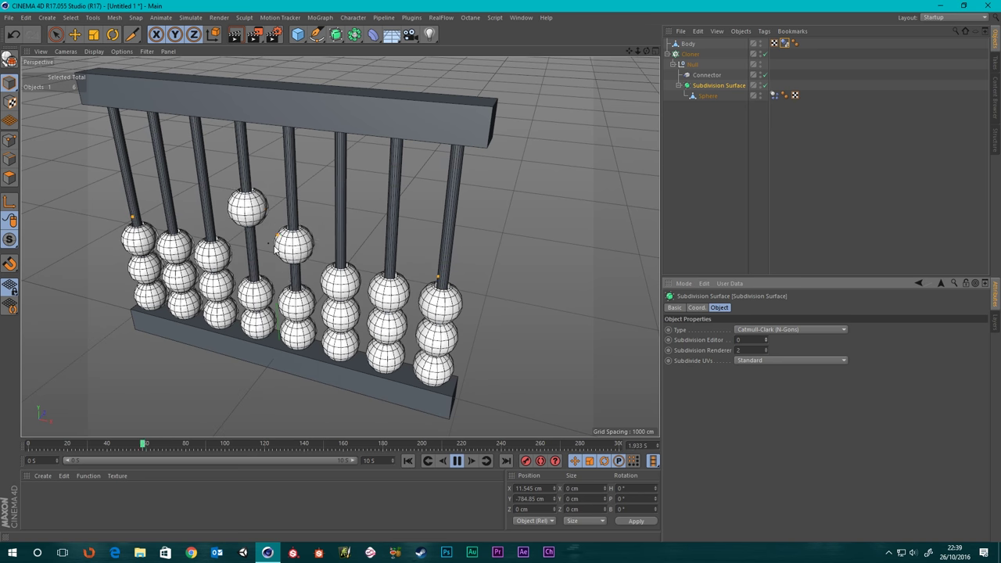
Examine the beads closely around the rods while the simulation plays
scroll(278, 258, "up", 4)
scroll(289, 294, "up", 5)
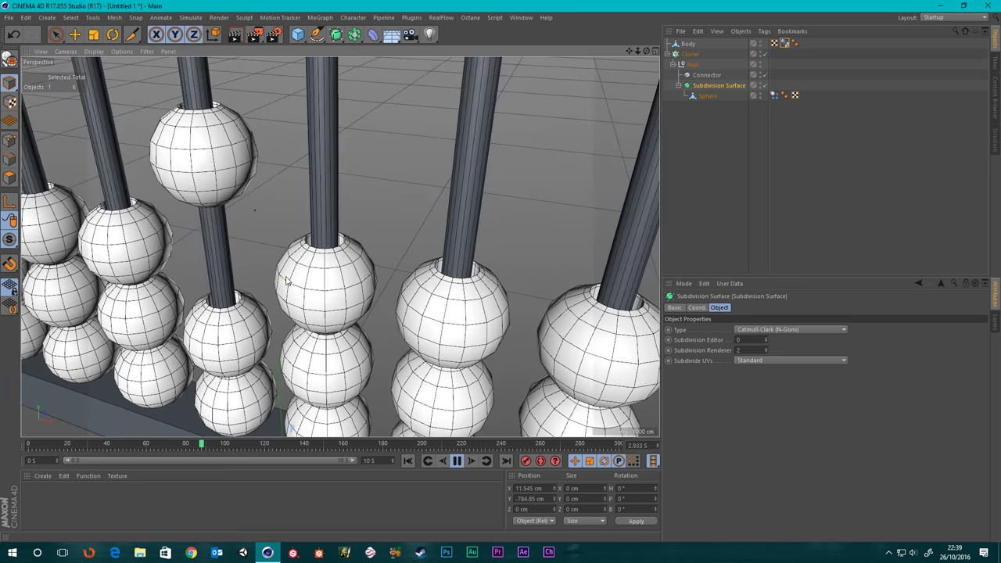
scroll(307, 288, "down", 5)
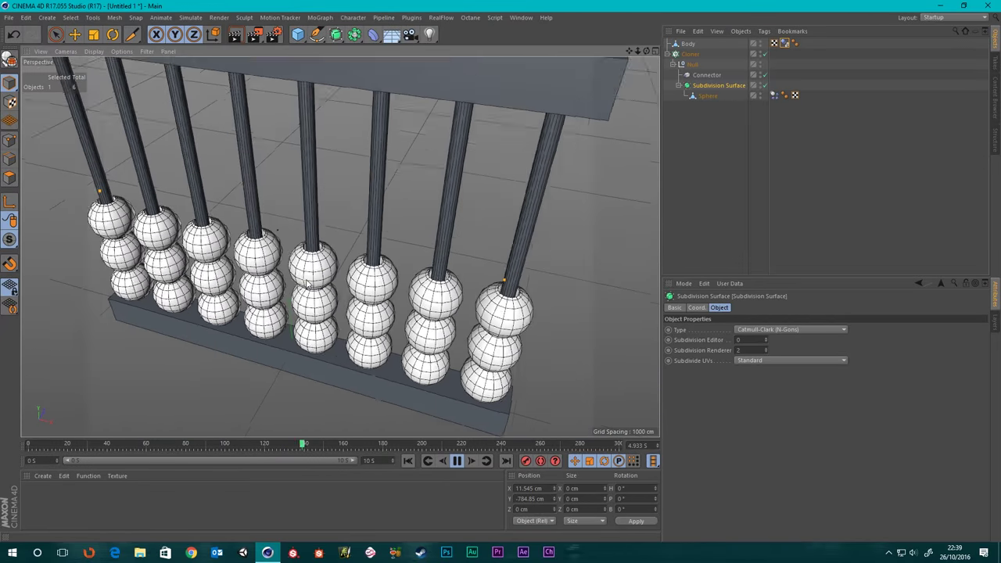
scroll(330, 238, "up", 6)
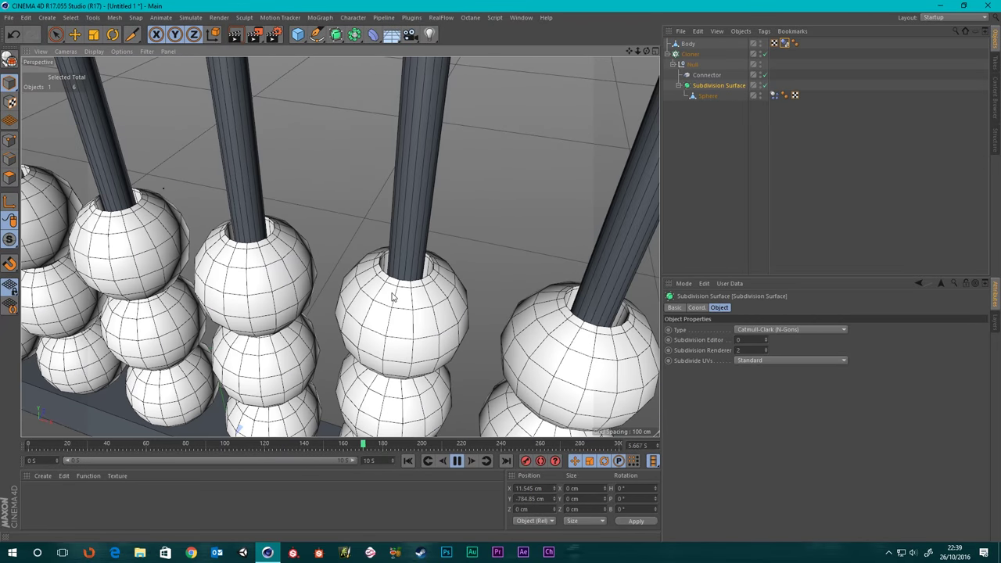
left_click_drag(393, 298, 274, 282, "alt")
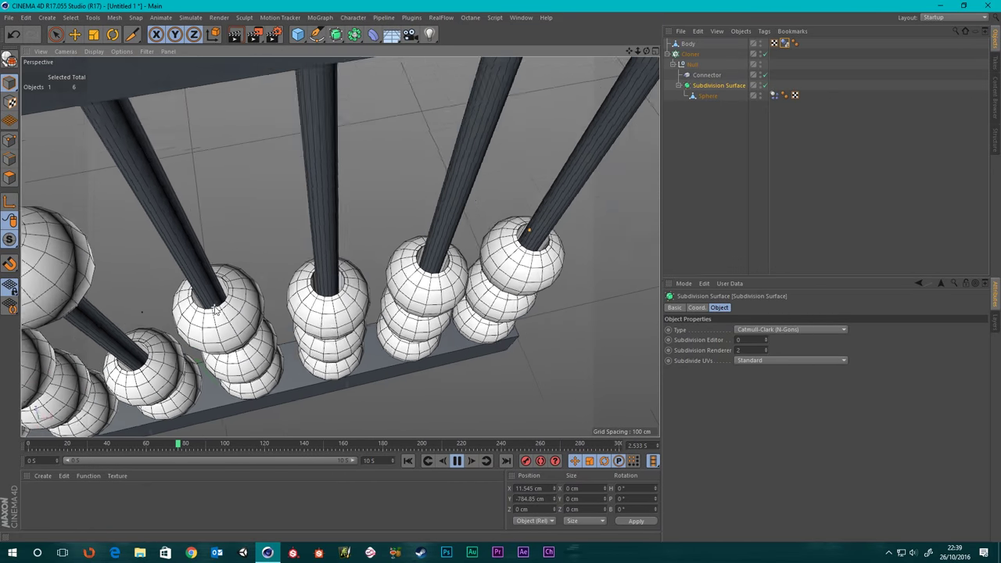
Disable the Connector's Lower Limit Z and Upper Limit Z and replay the simulation from the start
left_click(707, 75)
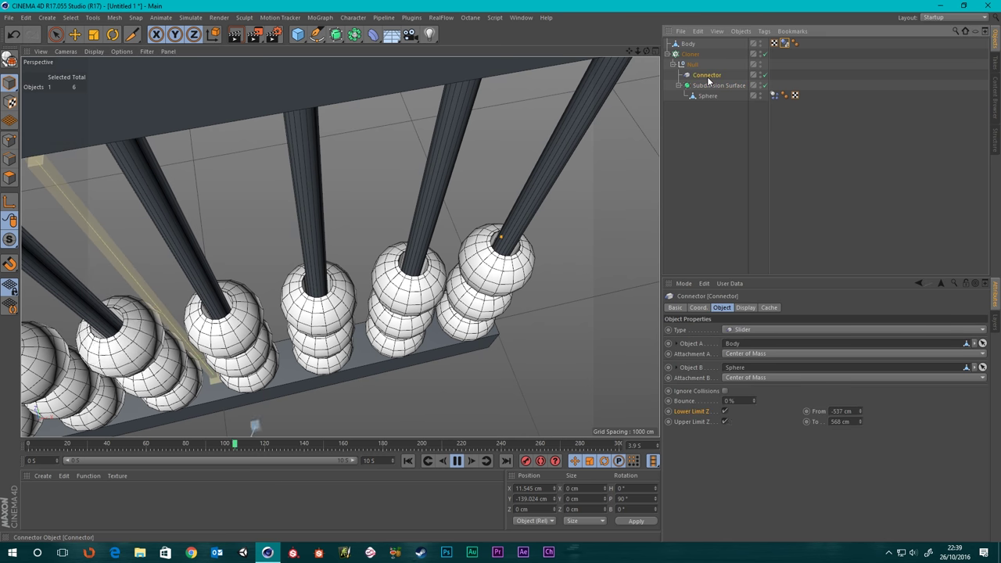
left_click(724, 411)
left_click(724, 421)
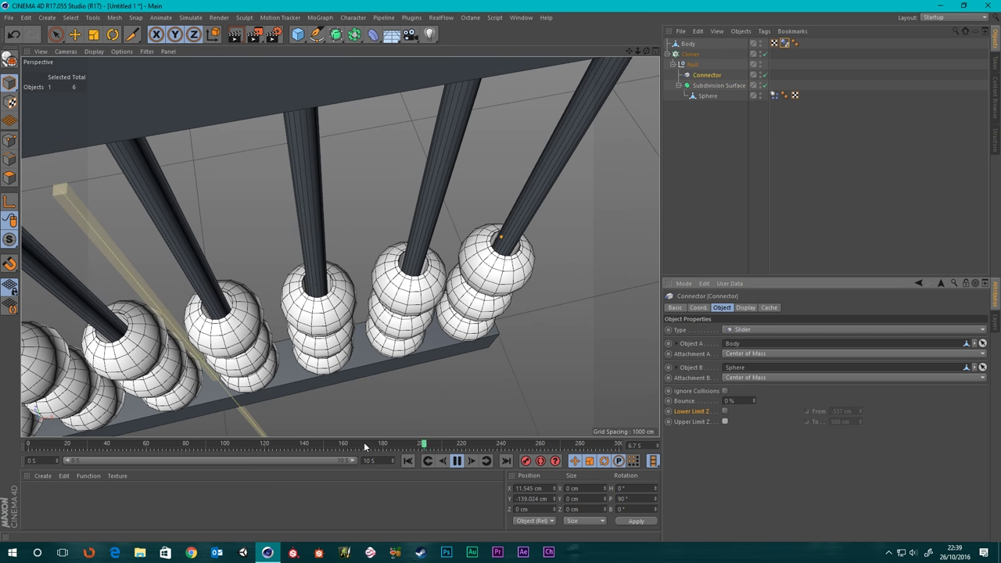
left_click(408, 461)
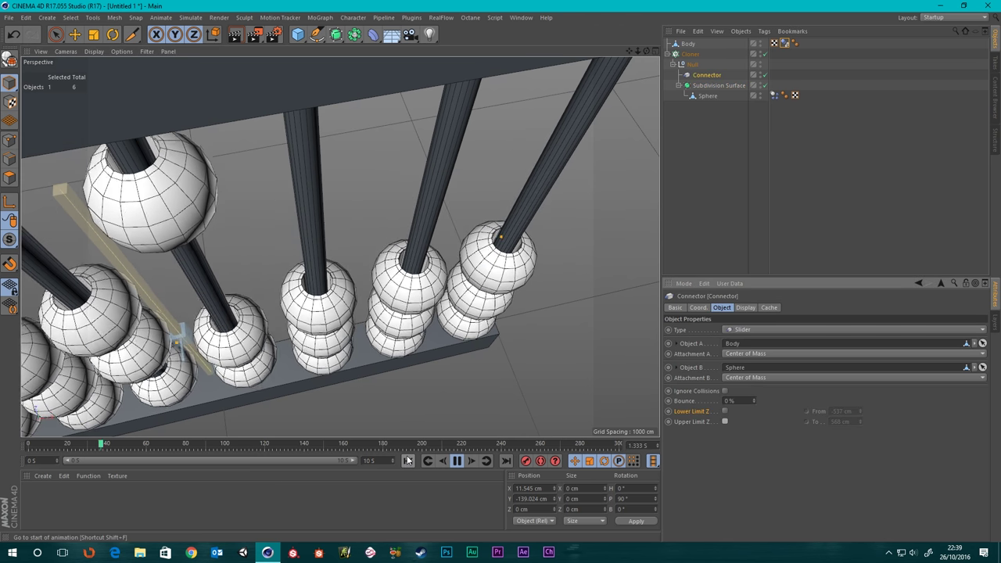
left_click_drag(329, 281, 259, 273, "alt")
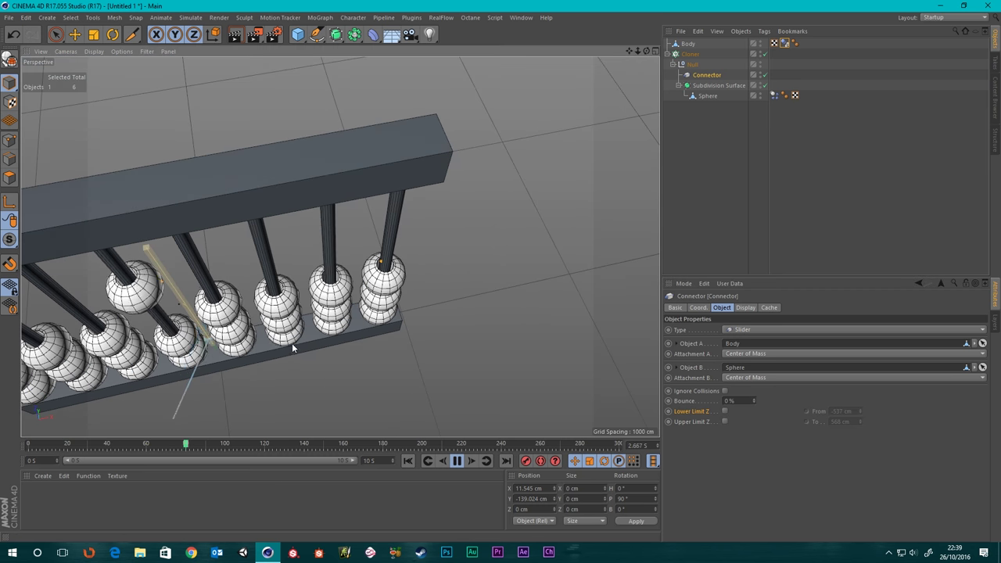
left_click_drag(293, 347, 213, 266, "alt")
Set the collision Bounce to 30% and Friction to 0% on the sphere's Dynamics Body tag
left_click(774, 96)
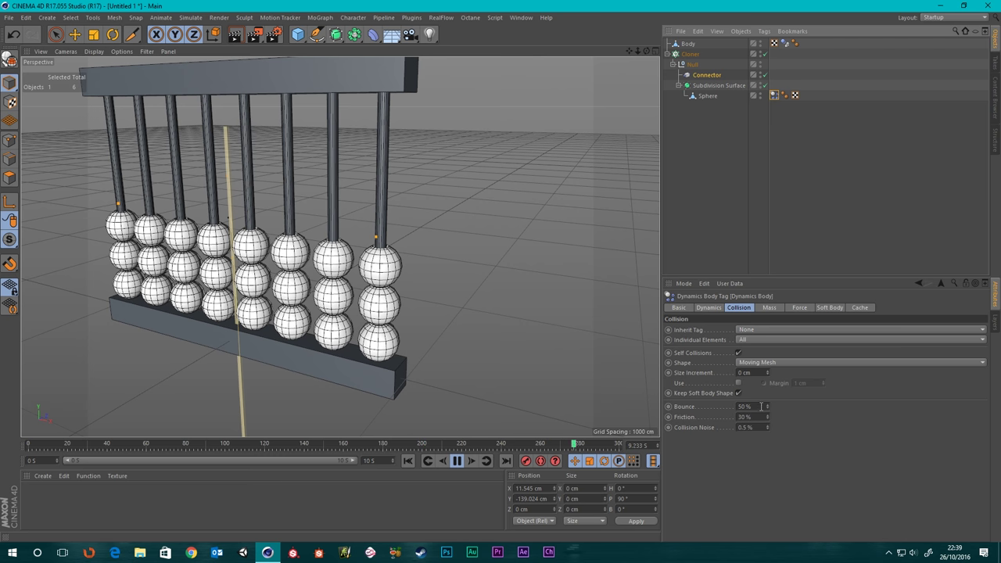
left_click(761, 406)
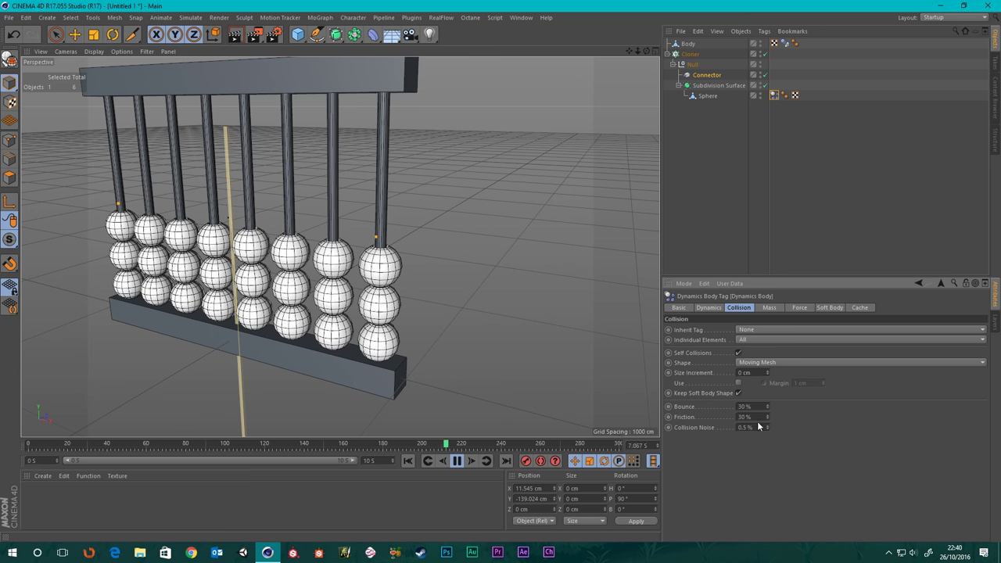
type("0")
key("Return")
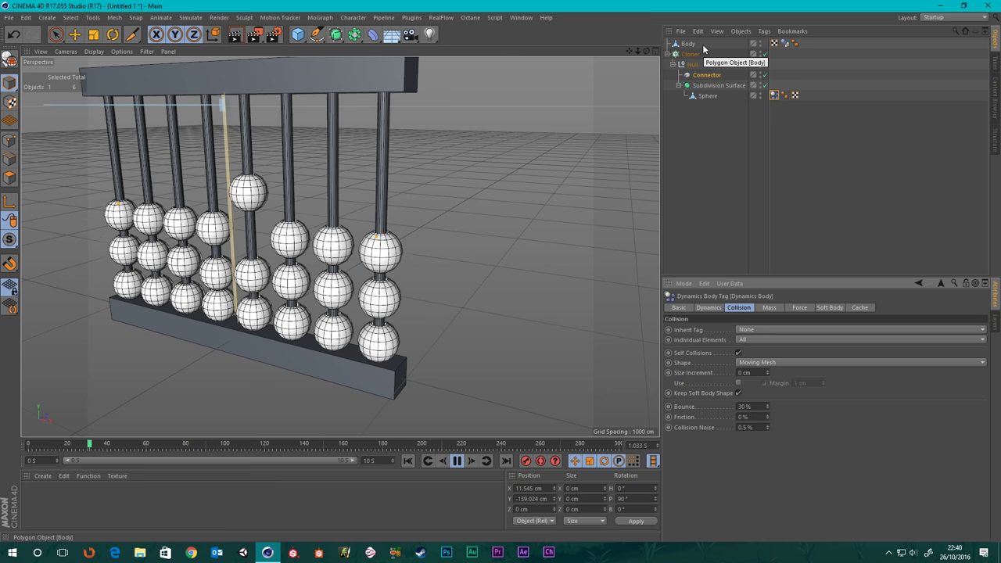
Watch the simulation from a wider view, review the Connector's settings, and clear the selection
scroll(252, 247, "down", 3)
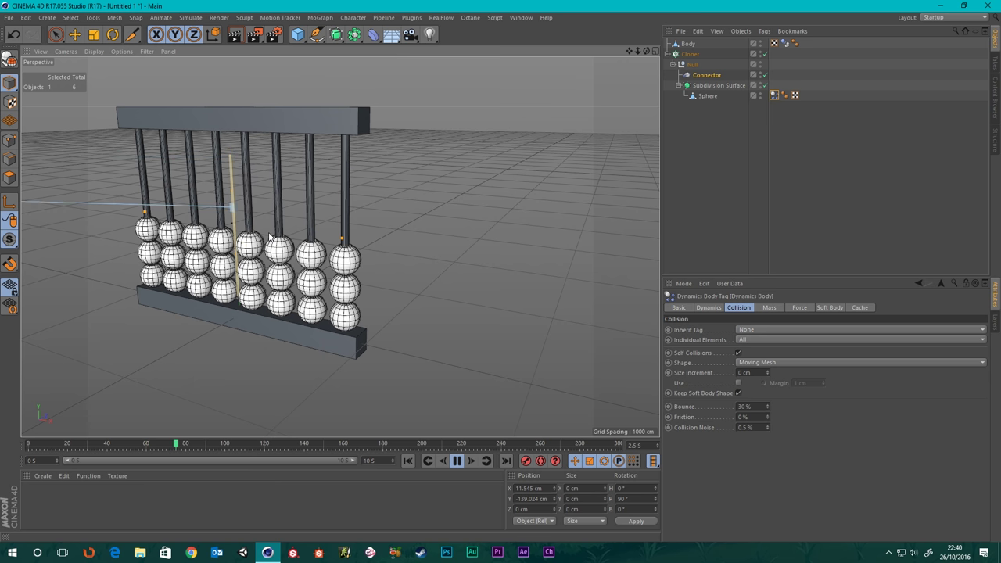
left_click_drag(270, 237, 485, 235, "alt")
scroll(162, 279, "up", 3)
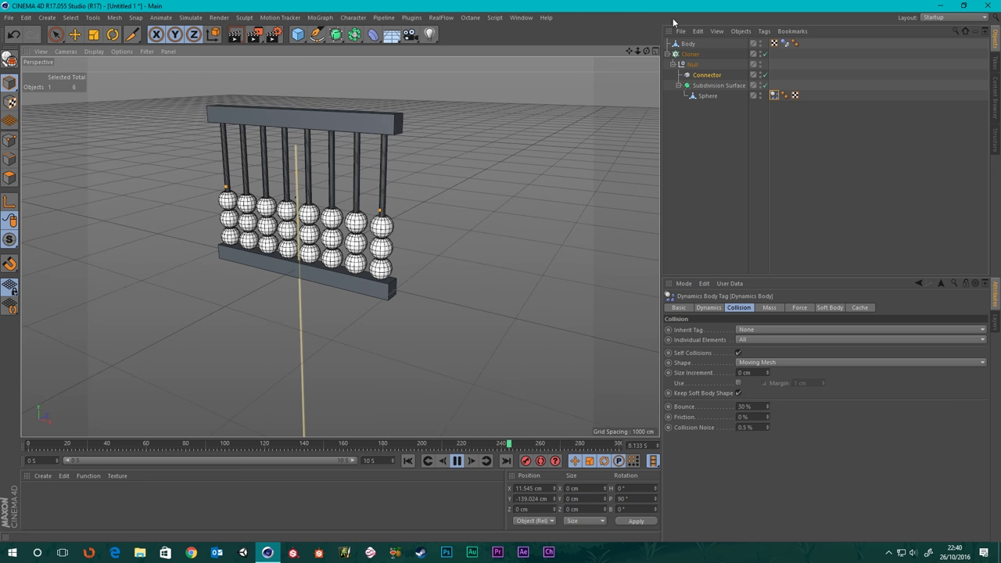
left_click(704, 75)
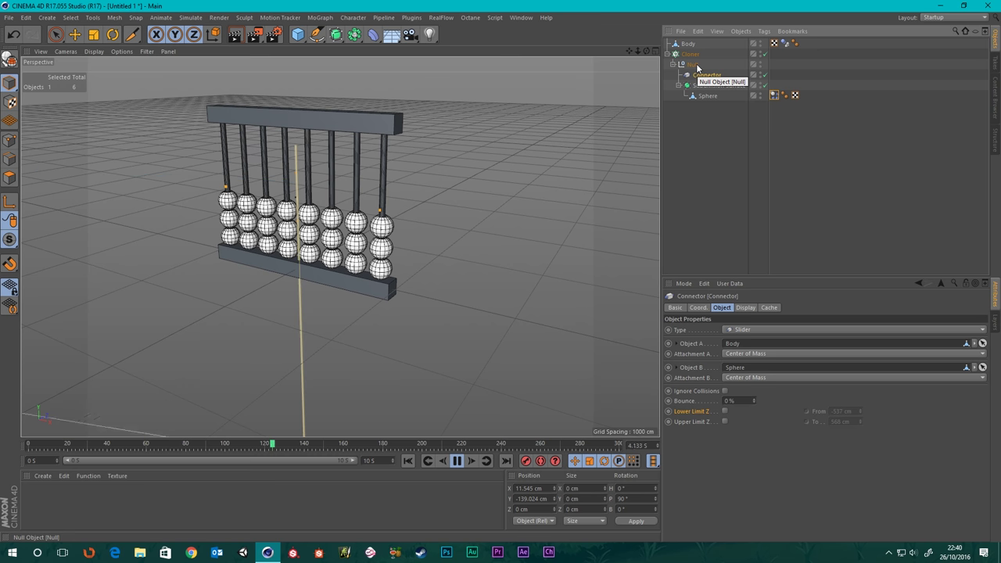
left_click(715, 146)
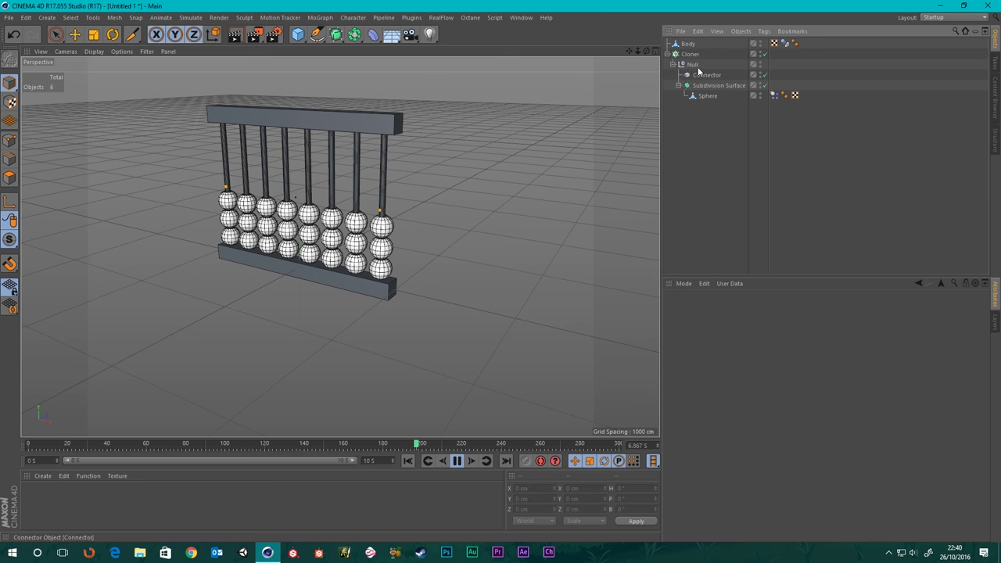
Stop the simulation, return to the start, and keyframe the abacus Body's initial pose at frame 0
left_click(689, 44)
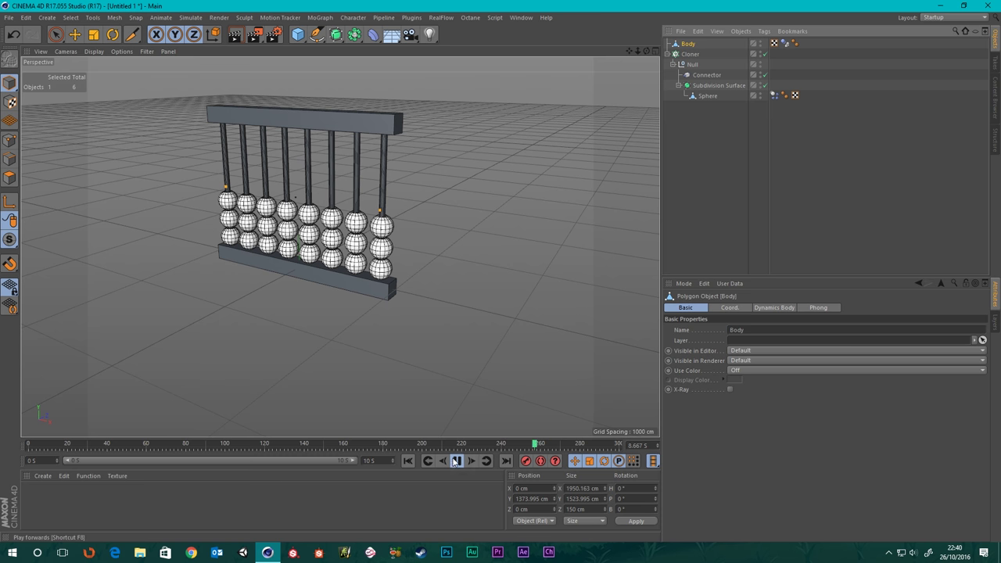
left_click(456, 460)
left_click(407, 462)
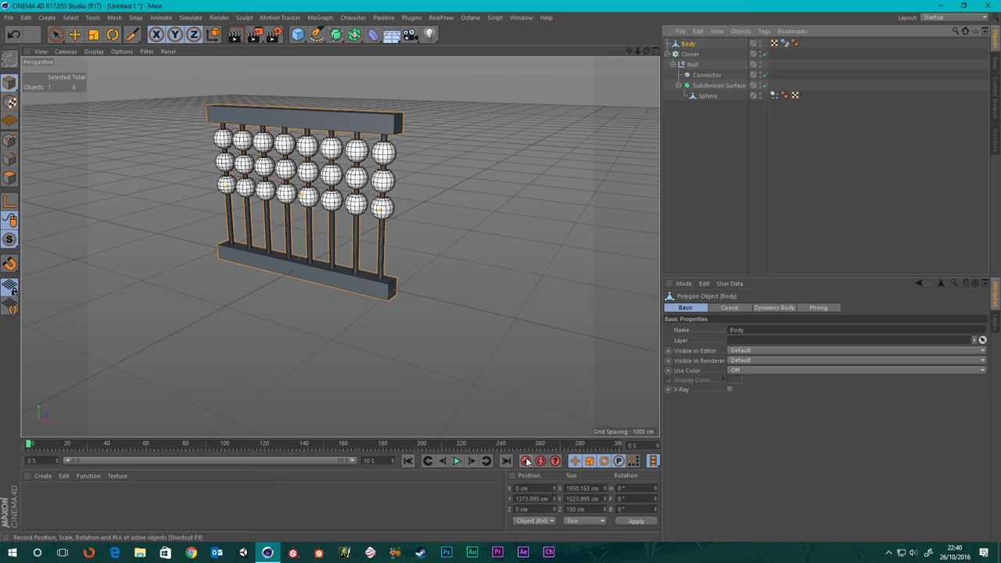
left_click_drag(28, 446, 586, 447)
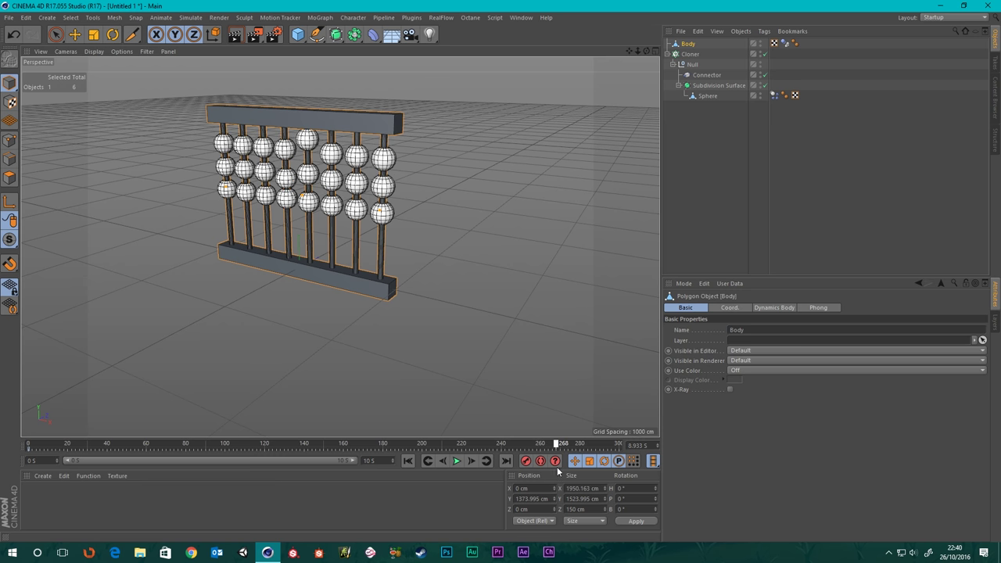
Keyframe Body at frame 271 rotated to about H -18.5°, P -46°, B 155°, and play the animation from the start
left_click(112, 35)
left_click_drag(336, 102, 188, 242)
left_click_drag(275, 158, 264, 111)
left_click_drag(432, 108, 479, 217, "alt")
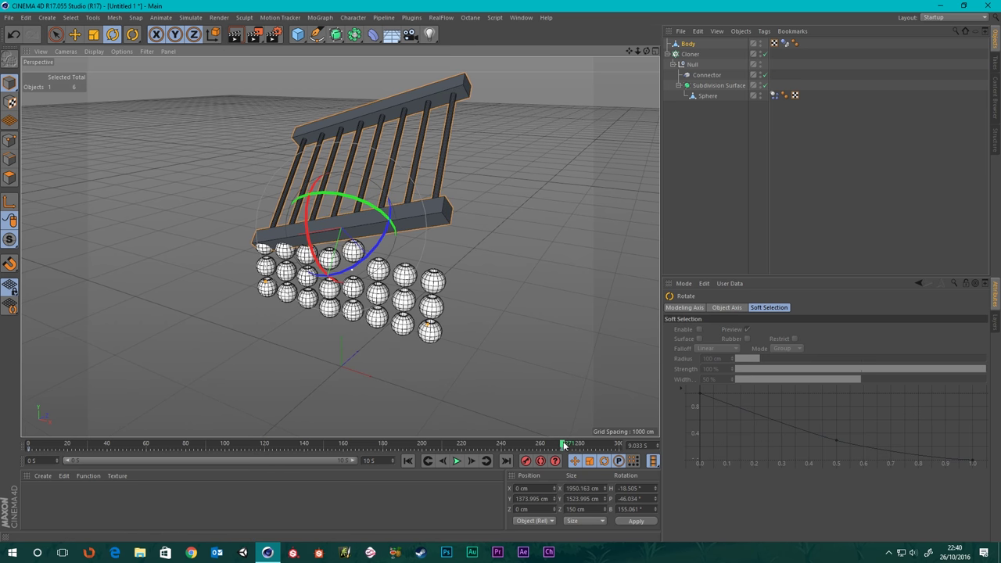
left_click_drag(563, 445, 0, 445)
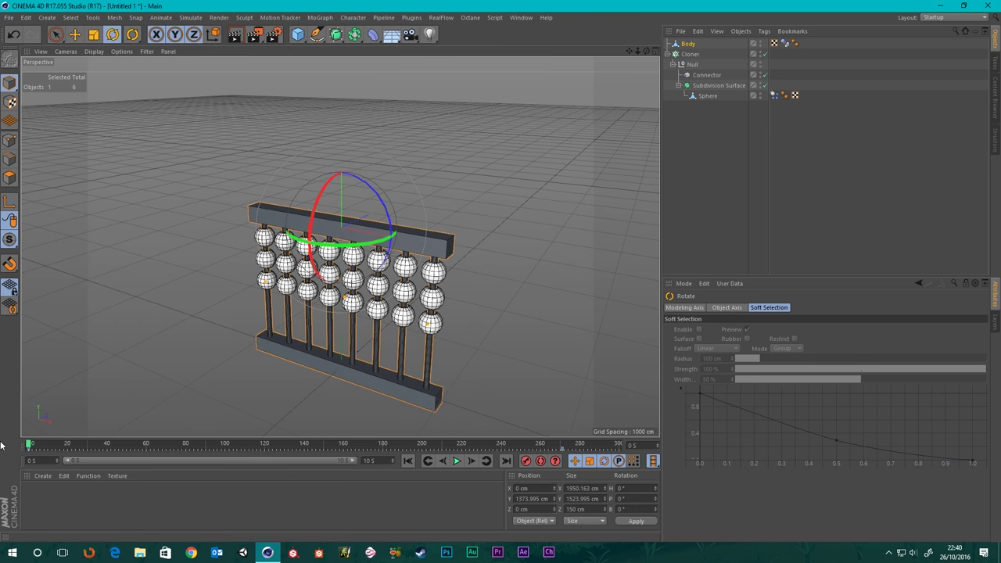
left_click(455, 462)
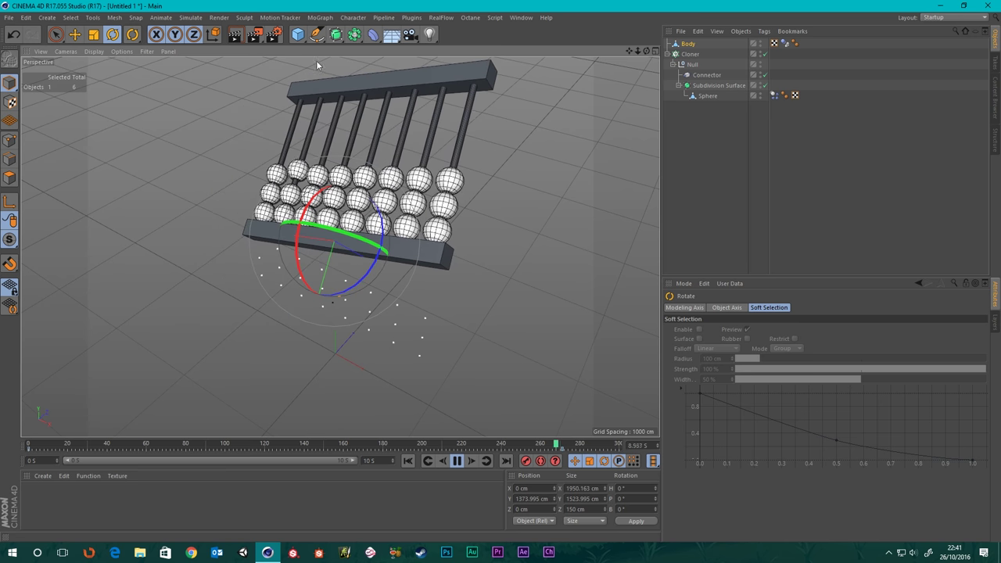
Set the collision Friction to 0% on Body's Dynamics Body tag while the animation plays
left_click(784, 43)
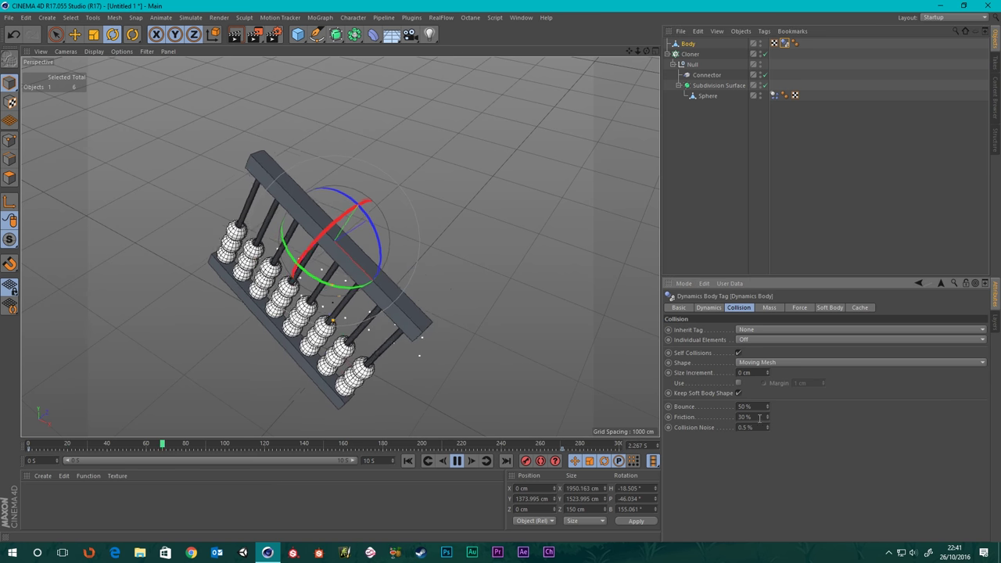
key("shift+Tab")
type("0")
key("Return")
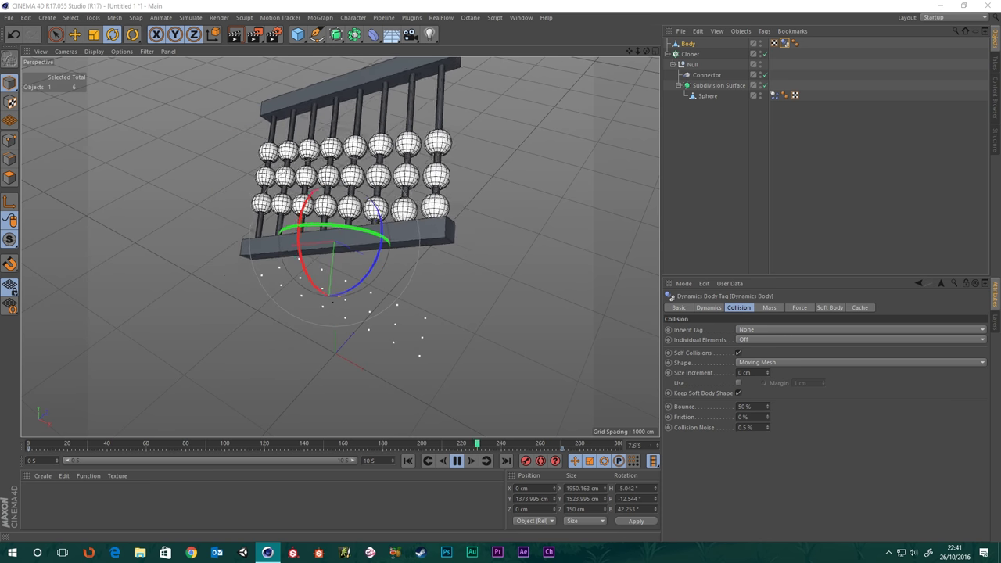
Review the available joint types for the Connector, keeping it as a Slider
left_click(706, 76)
left_click(752, 331)
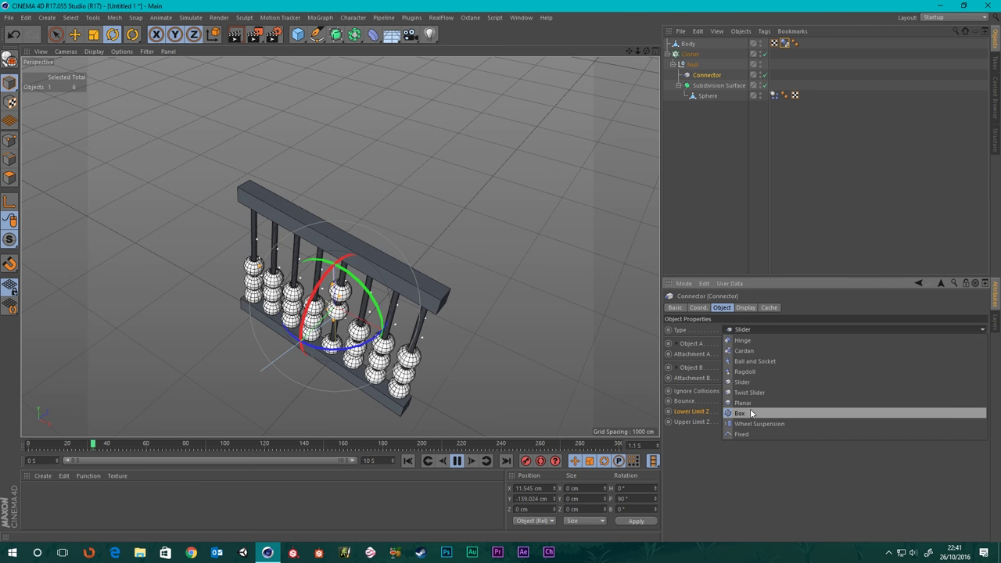
left_click(743, 331)
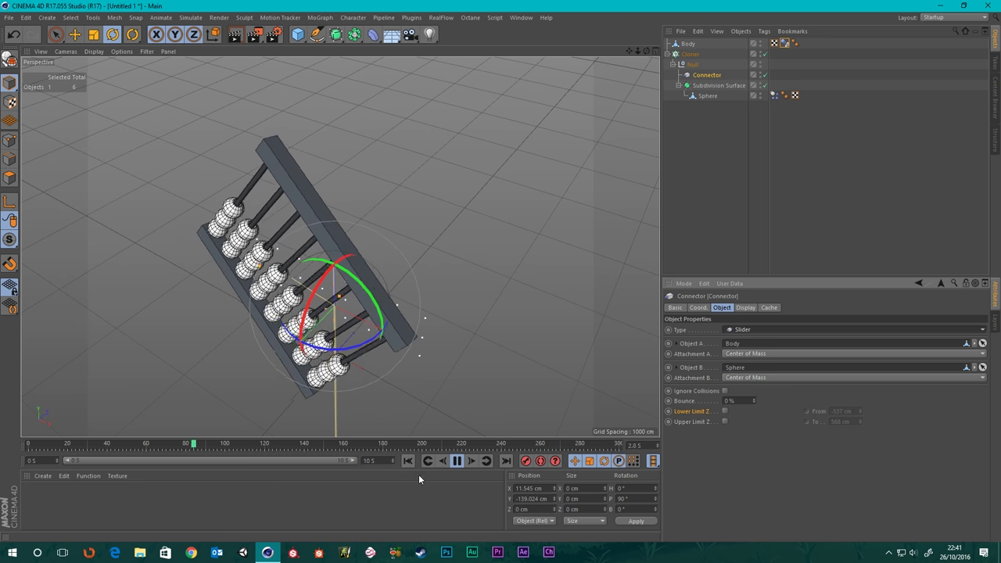